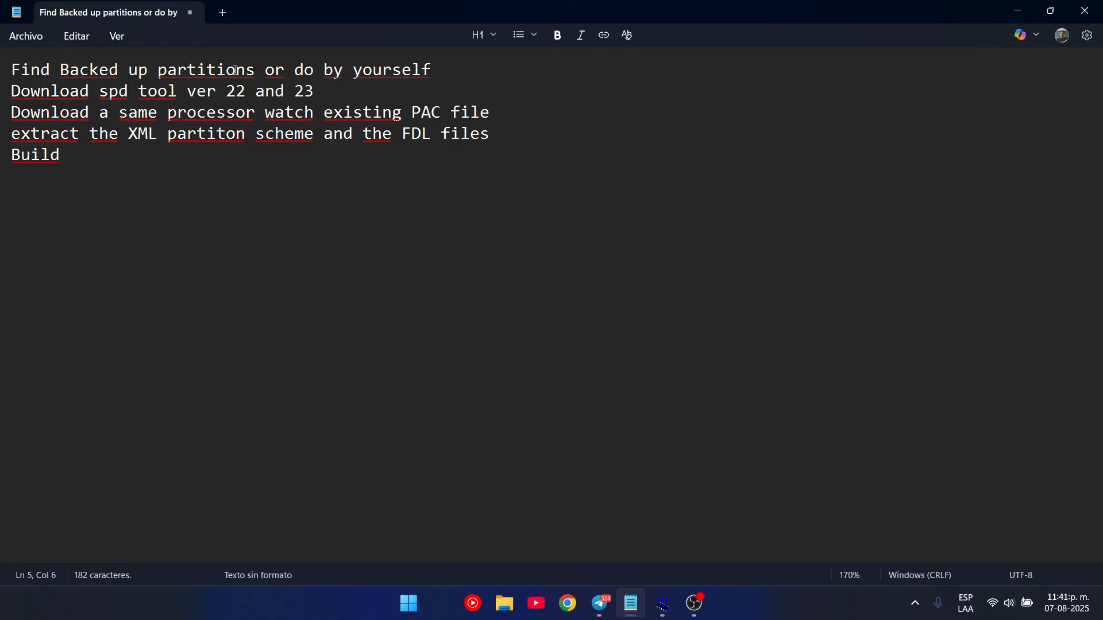
Review the checklist on partition backups, SPD tool versions, PAC file and XML/FDL extraction, and return to the desktop
left_click(454, 65)
left_click(310, 91)
left_click(518, 111)
left_click_drag(99, 133, 148, 113)
left_click(126, 134)
left_click(493, 134)
left_click(103, 185)
left_click(1017, 12)
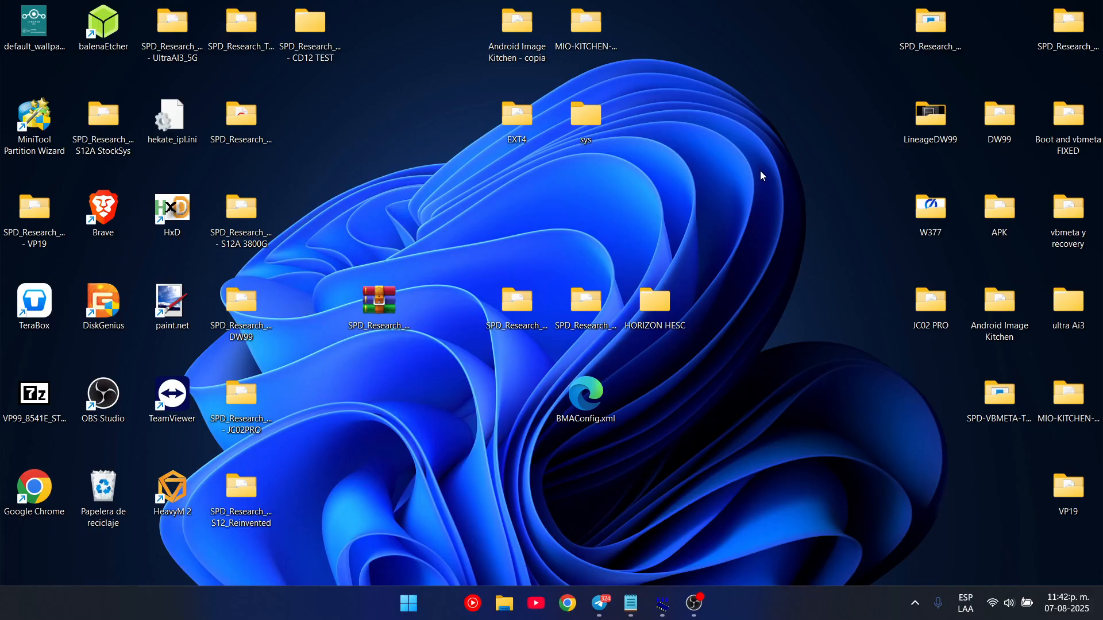
Switch to Telegram and examine the HORIZON PRO ULTRA 4G LTE firmware post with its HORIZON HESC.7z attachment
left_click(600, 603)
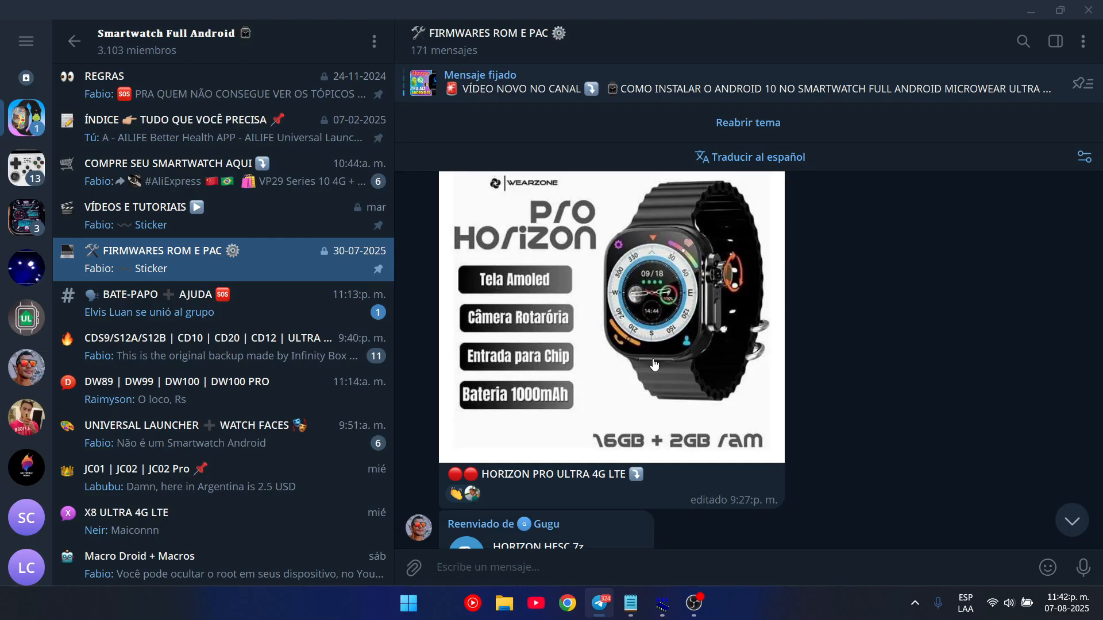
scroll(654, 364, "down", 2)
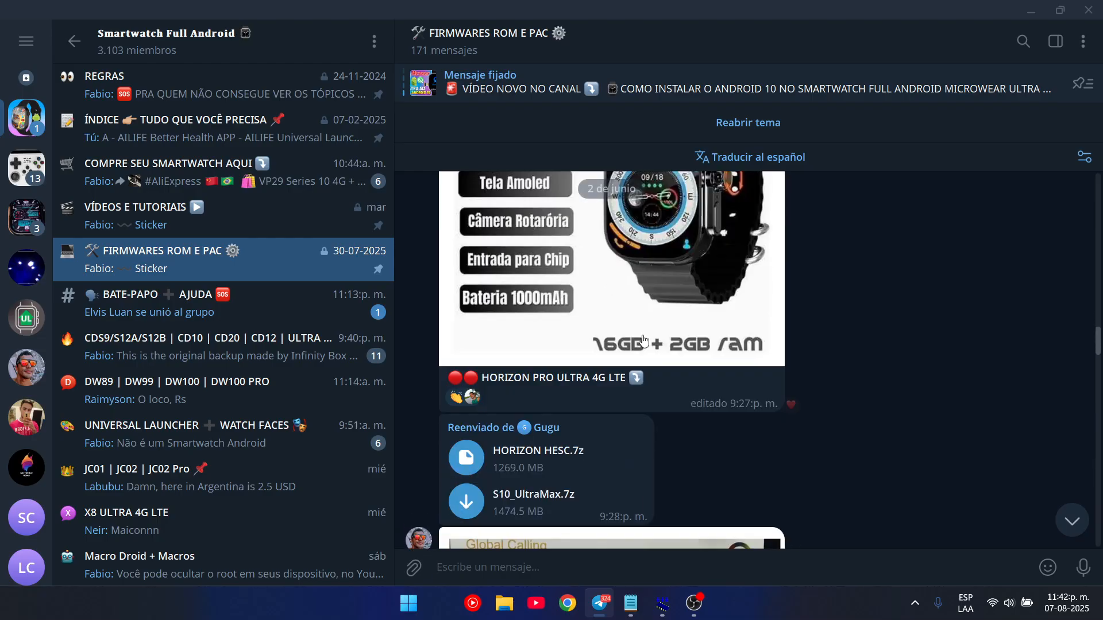
scroll(643, 340, "down", 1)
scroll(646, 336, "up", 3)
scroll(652, 331, "down", 2)
scroll(658, 321, "up", 1)
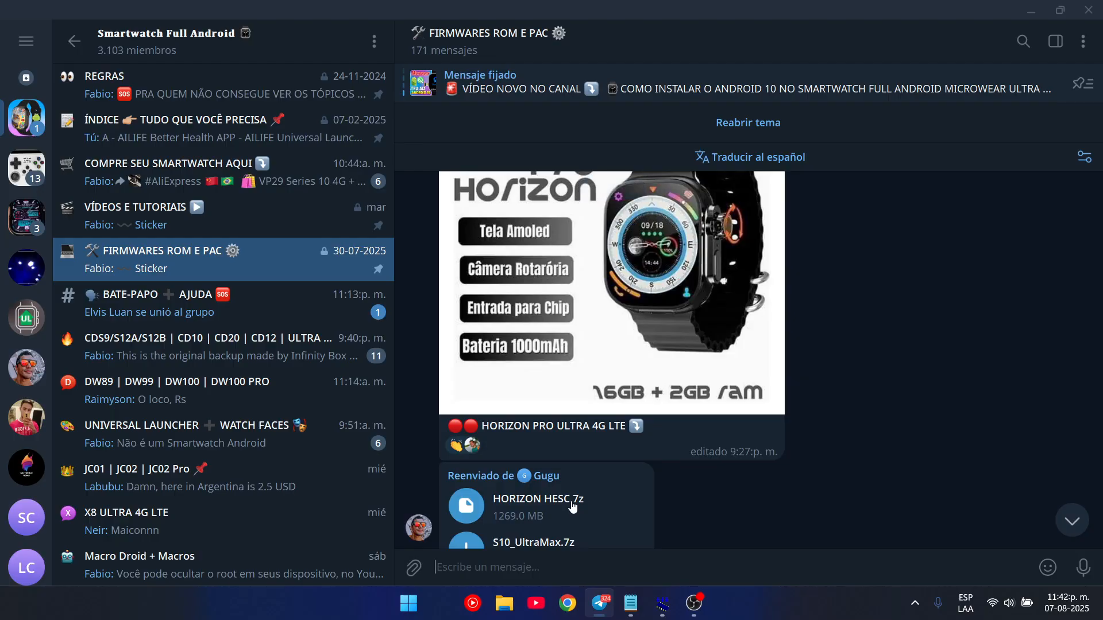
scroll(602, 443, "up", 2)
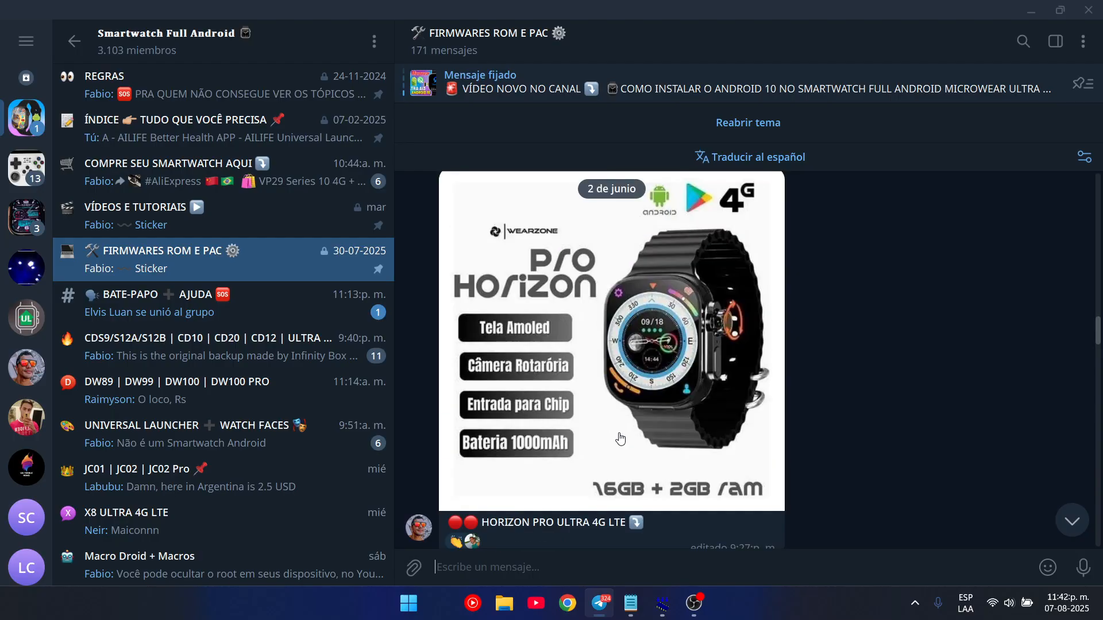
scroll(632, 414, "down", 2)
scroll(651, 395, "up", 1)
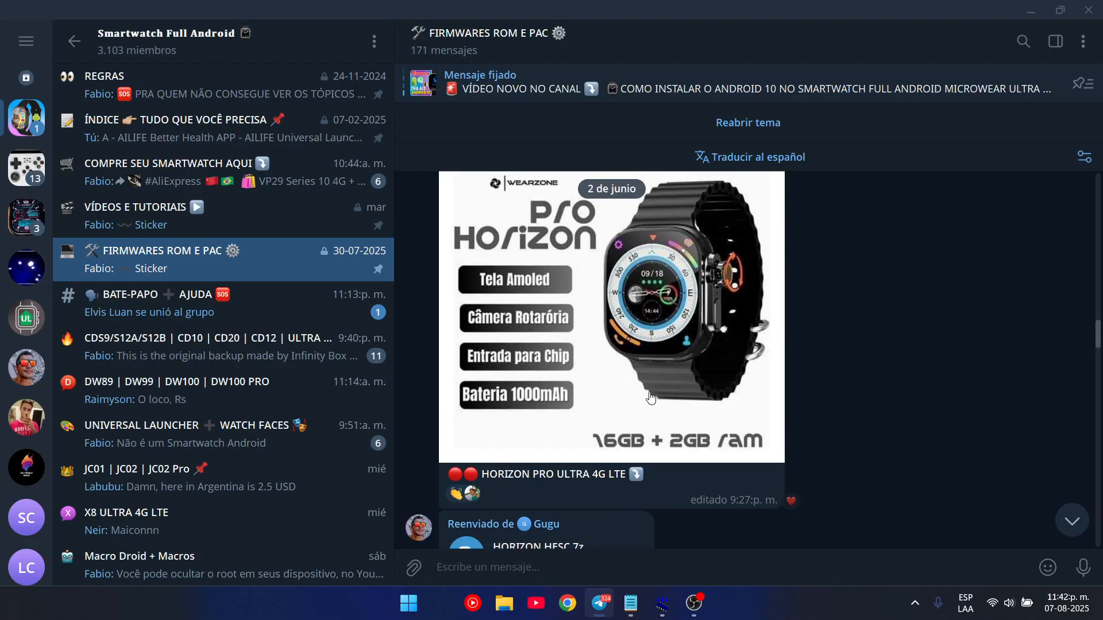
scroll(866, 388, "up", 1)
scroll(866, 384, "down", 2)
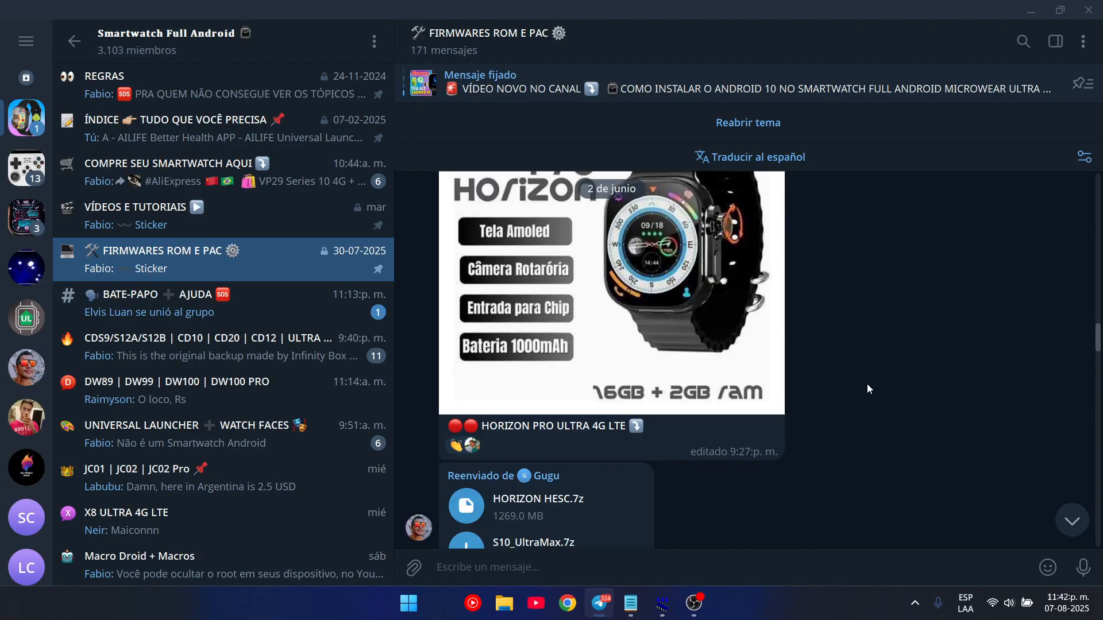
scroll(856, 391, "up", 1)
scroll(846, 367, "down", 1)
scroll(850, 376, "up", 1)
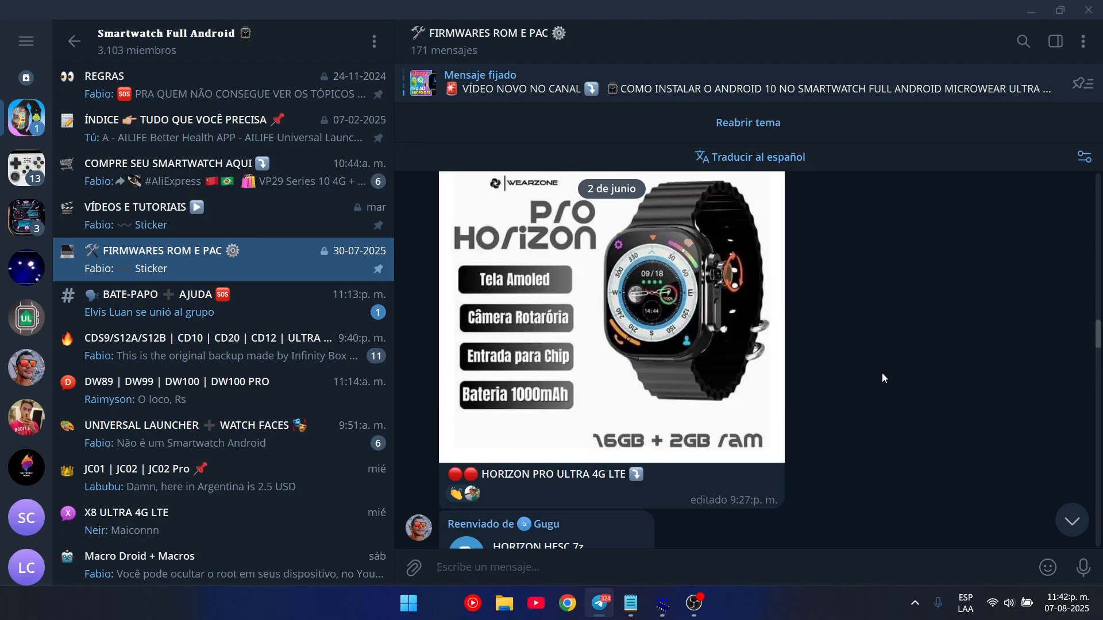
scroll(536, 533, "down", 1)
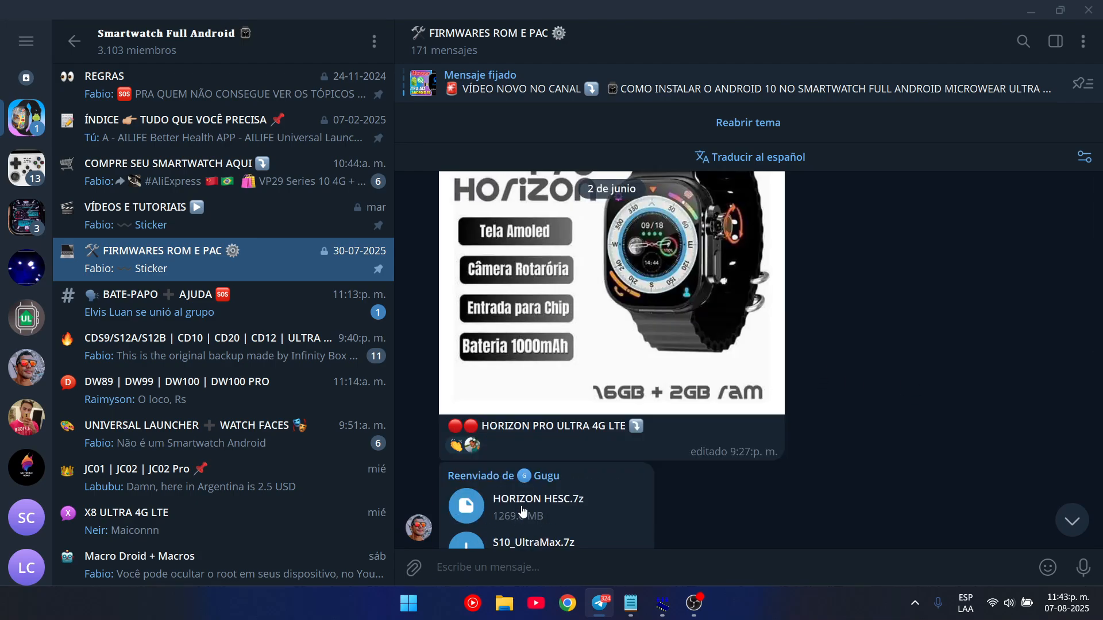
scroll(630, 316, "down", 4)
scroll(630, 316, "up", 3)
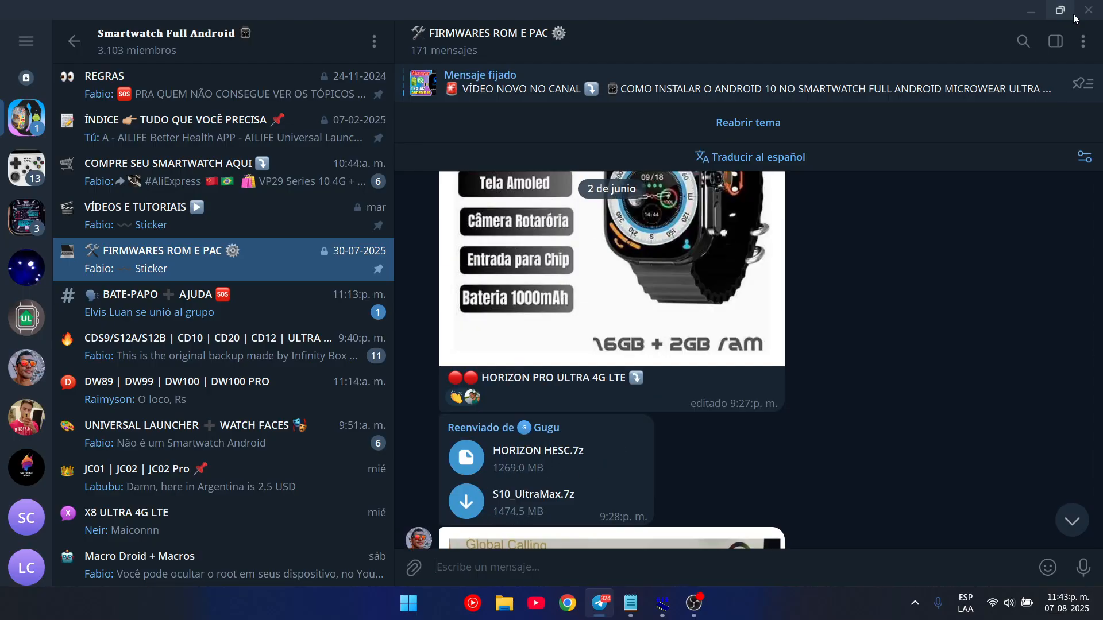
left_click(1032, 10)
Open the SP9832E firmware backup inside the desktop's HORIZON HESC folder and examine its partition files from start to end
left_click_drag(747, 245, 672, 371)
left_click(679, 341)
double_click(676, 323)
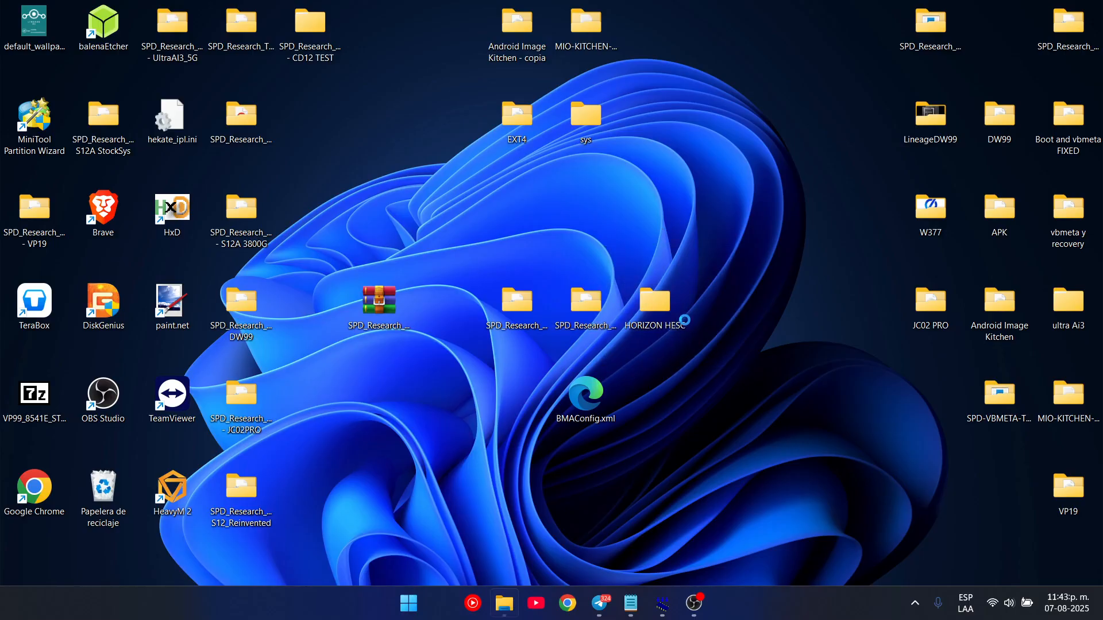
double_click(186, 131)
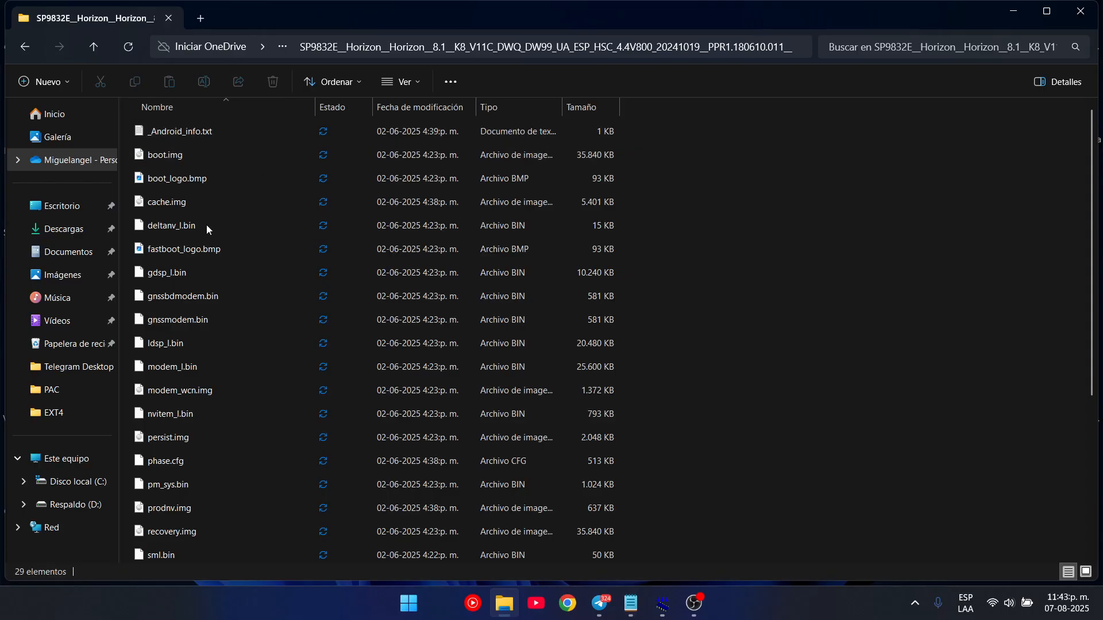
scroll(213, 258, "down", 4)
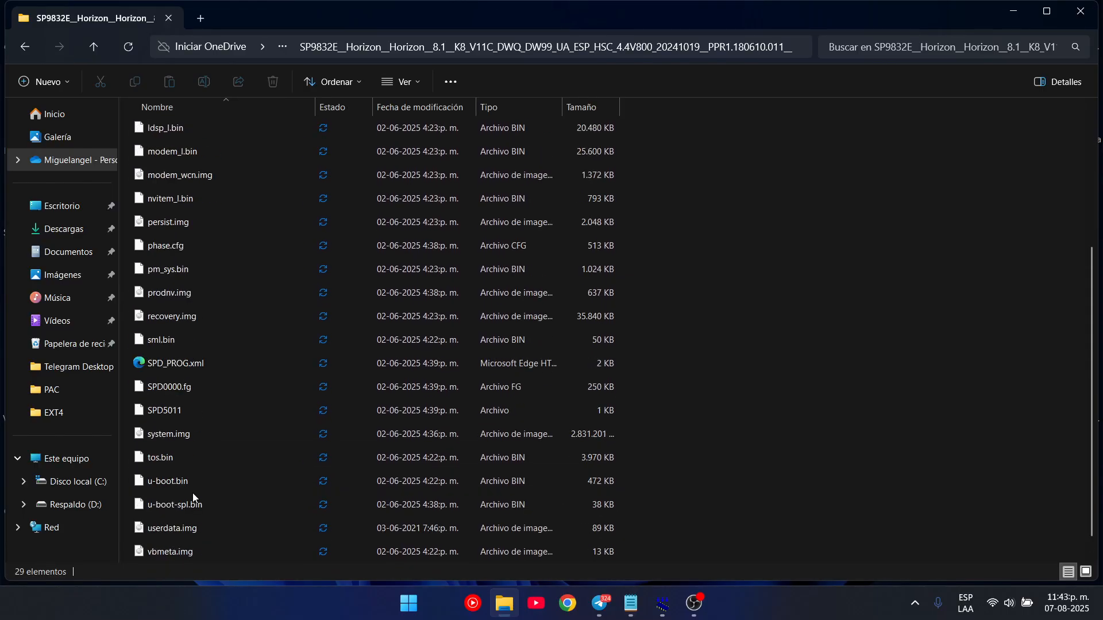
scroll(224, 522, "up", 4)
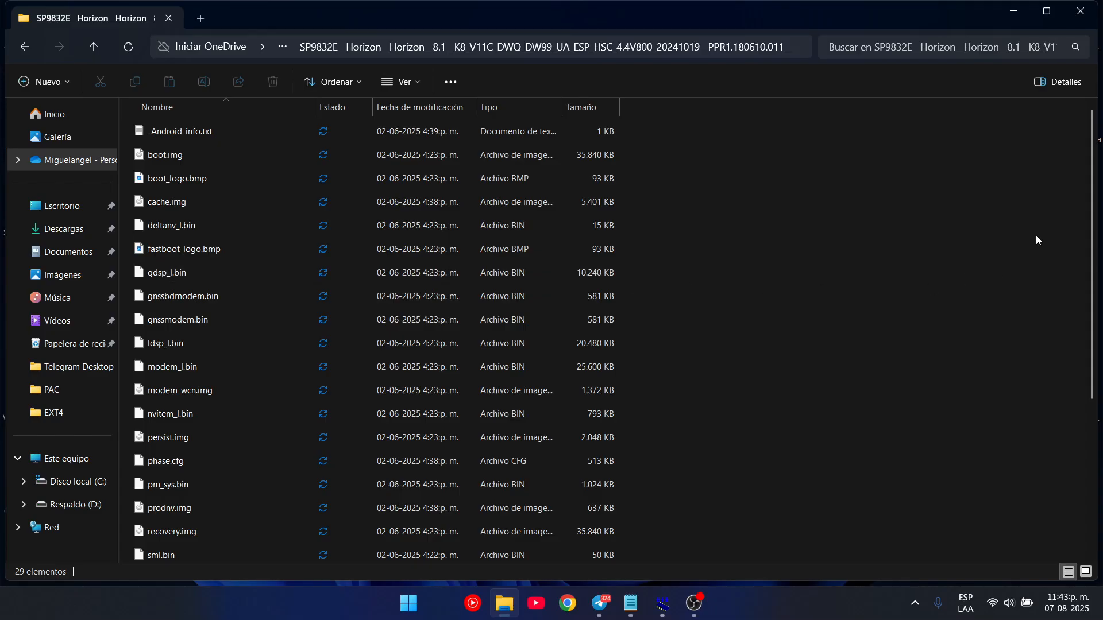
left_click(1092, 471)
left_click(1098, 172)
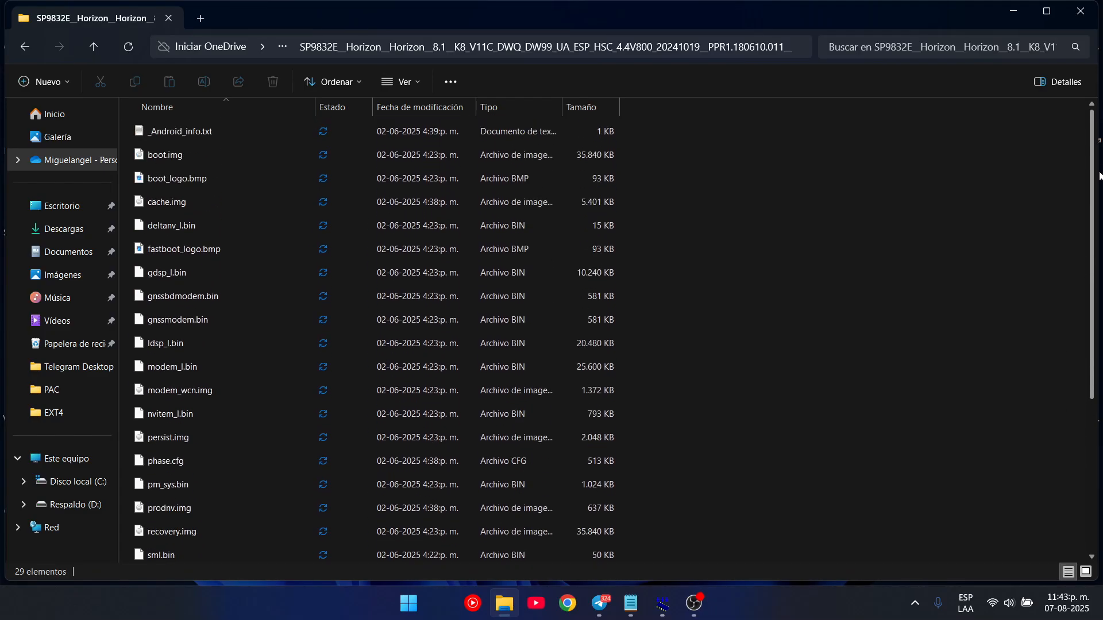
left_click(1096, 414)
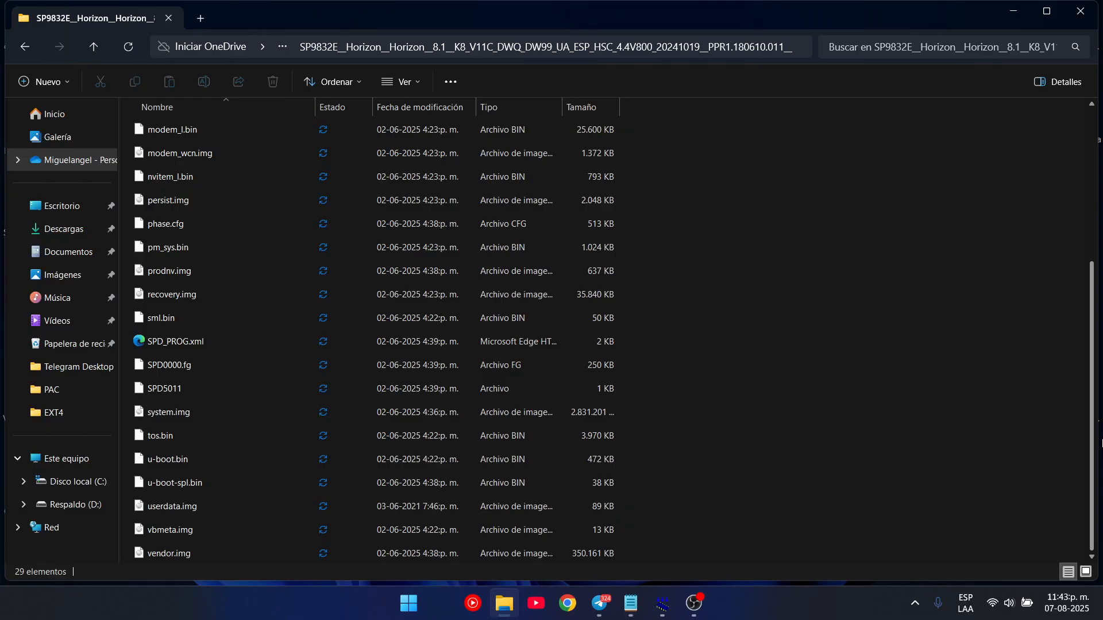
scroll(983, 412, "up", 4)
scroll(986, 433, "down", 4)
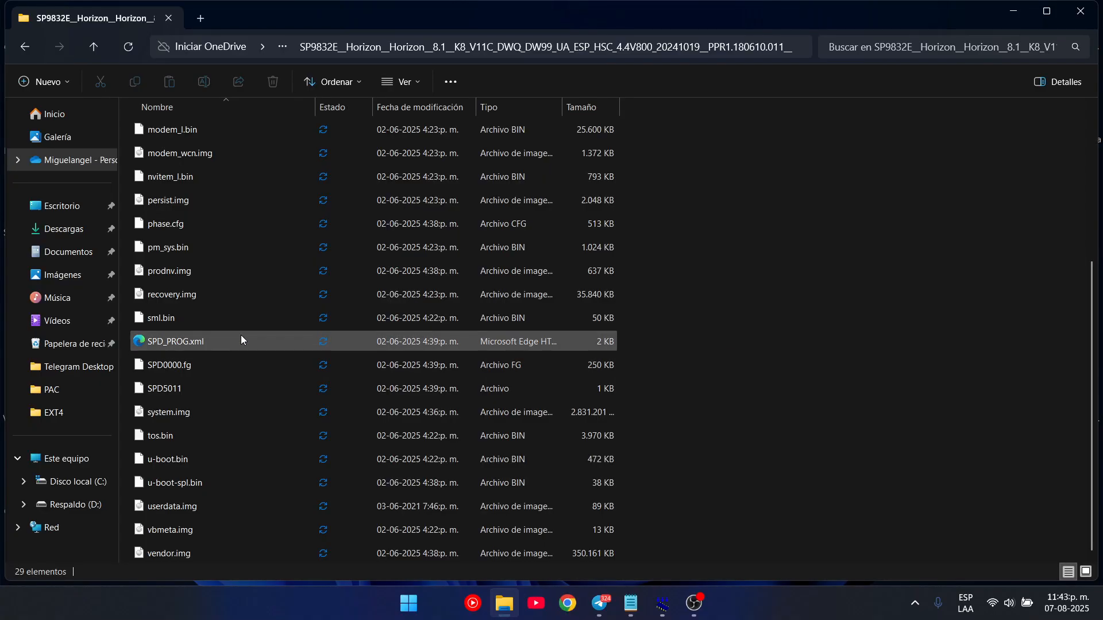
Inspect SPD_PROG.xml and locate SPD0000.fg and phase.cfg in the firmware backup, and close the folder
double_click(193, 343)
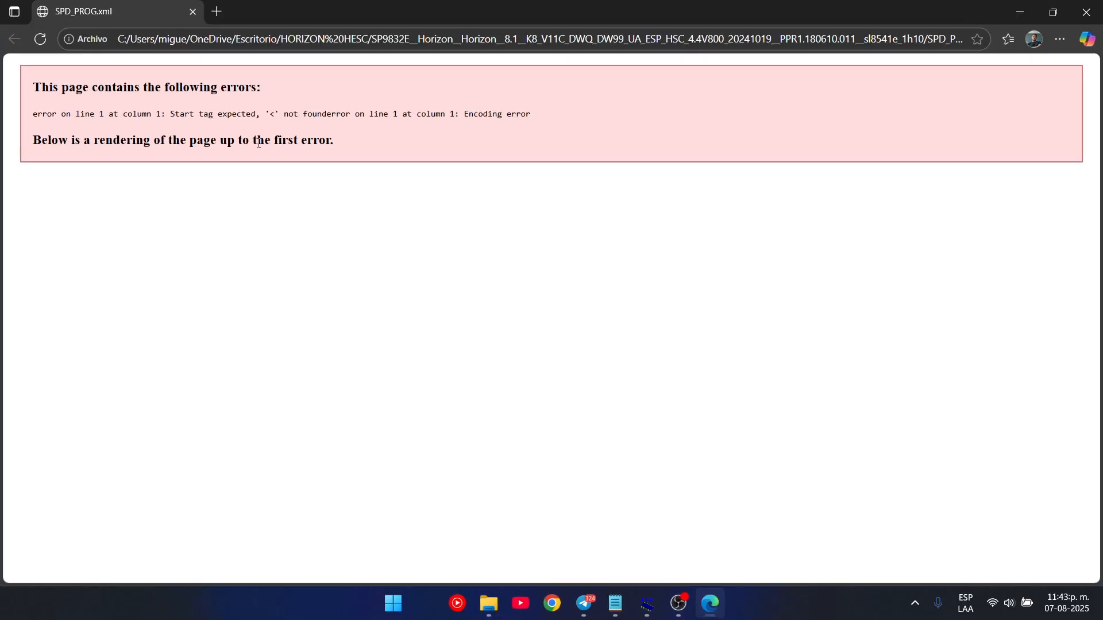
left_click(1087, 11)
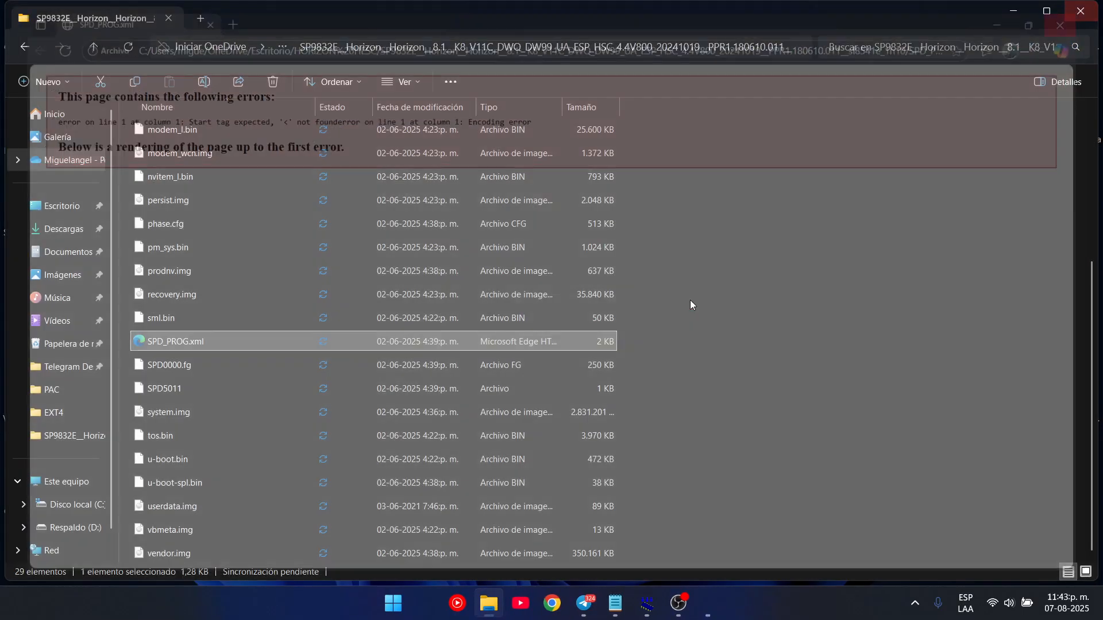
left_click(179, 362)
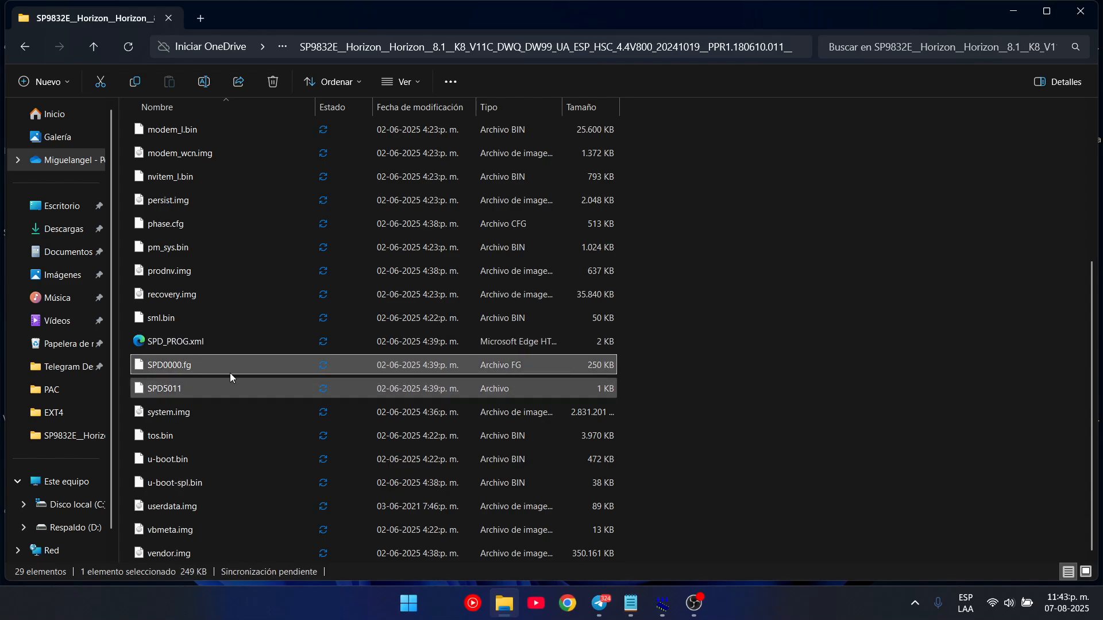
left_click_drag(691, 371, 739, 401)
scroll(715, 417, "up", 2)
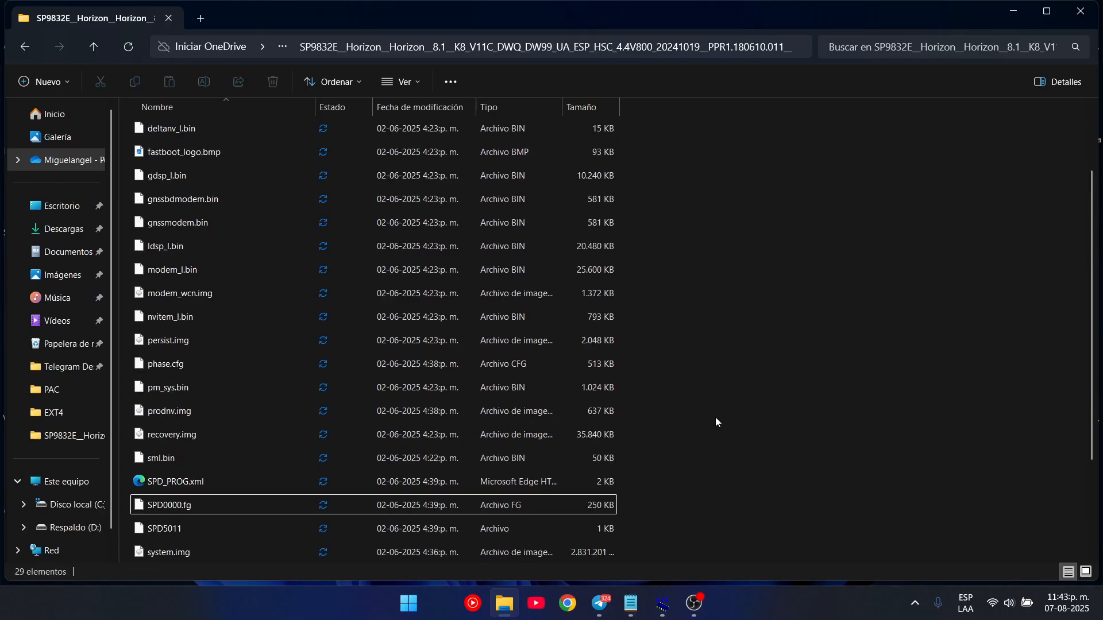
left_click(234, 363)
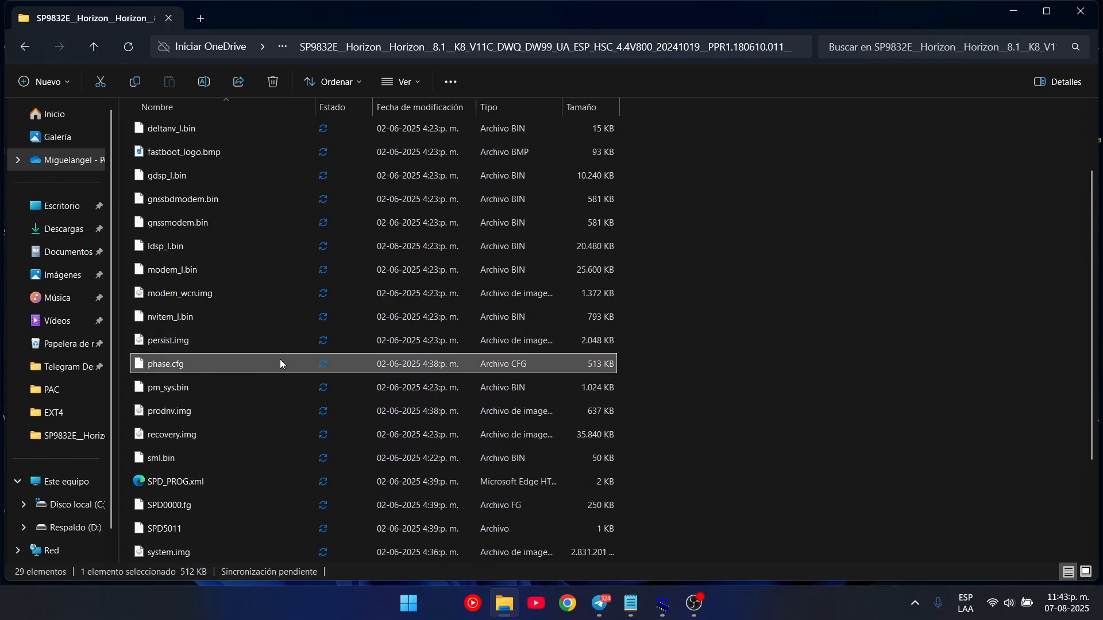
scroll(246, 382, "up", 2)
left_click(825, 248)
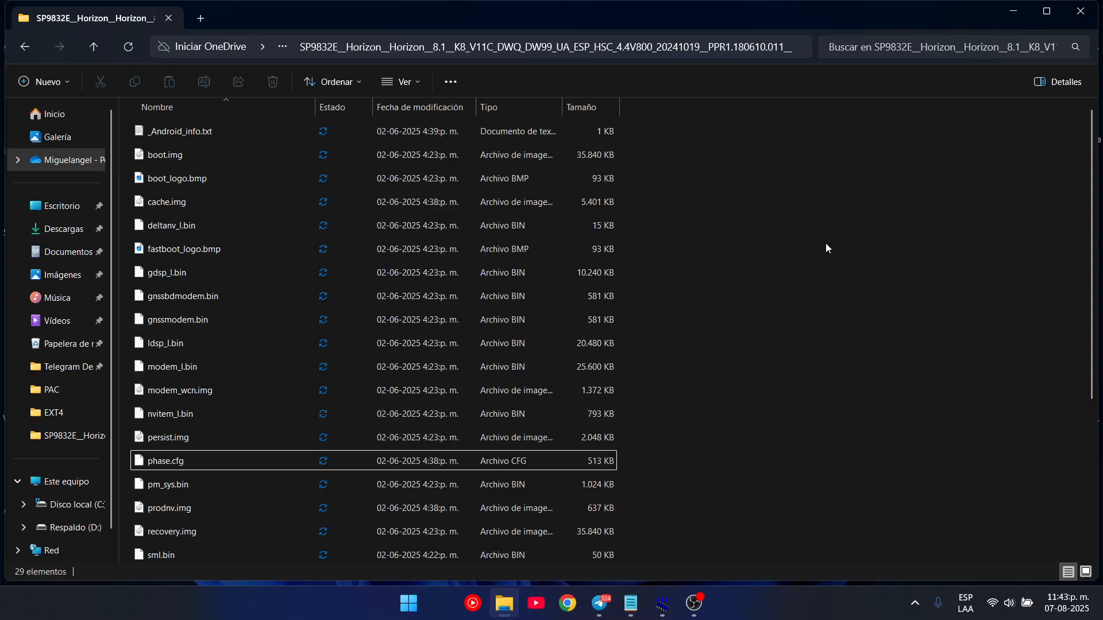
left_click(1079, 20)
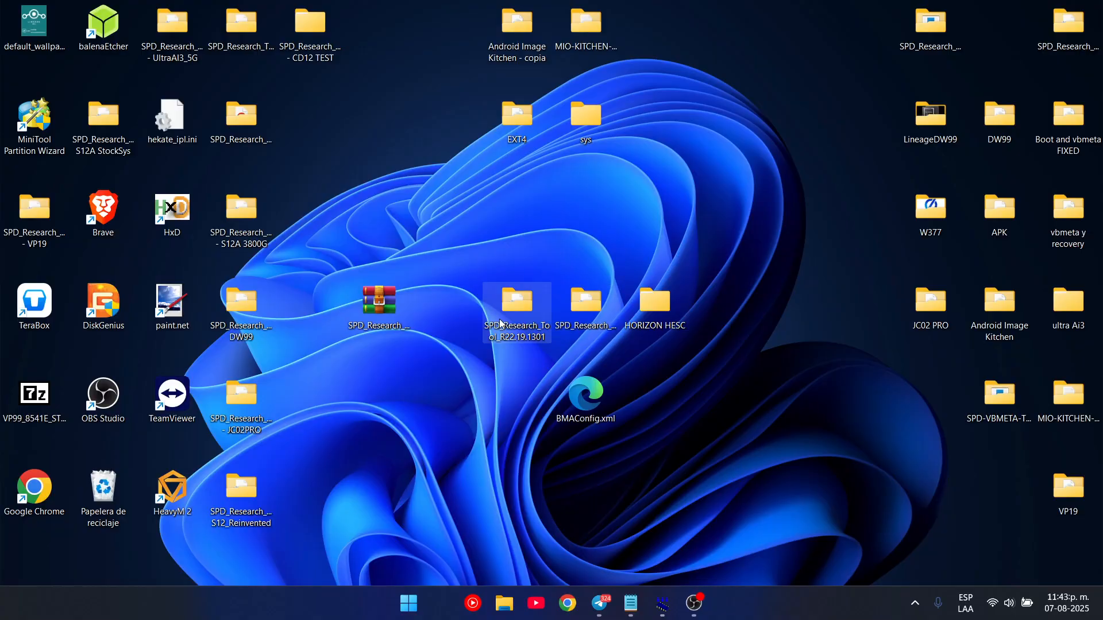
Launch ResearchDownload.exe from the SPD_Research_Tool_R23.0.0001 desktop folder and reposition its window on the desktop
left_click(544, 319)
mouse_move(508, 342)
left_click(571, 319)
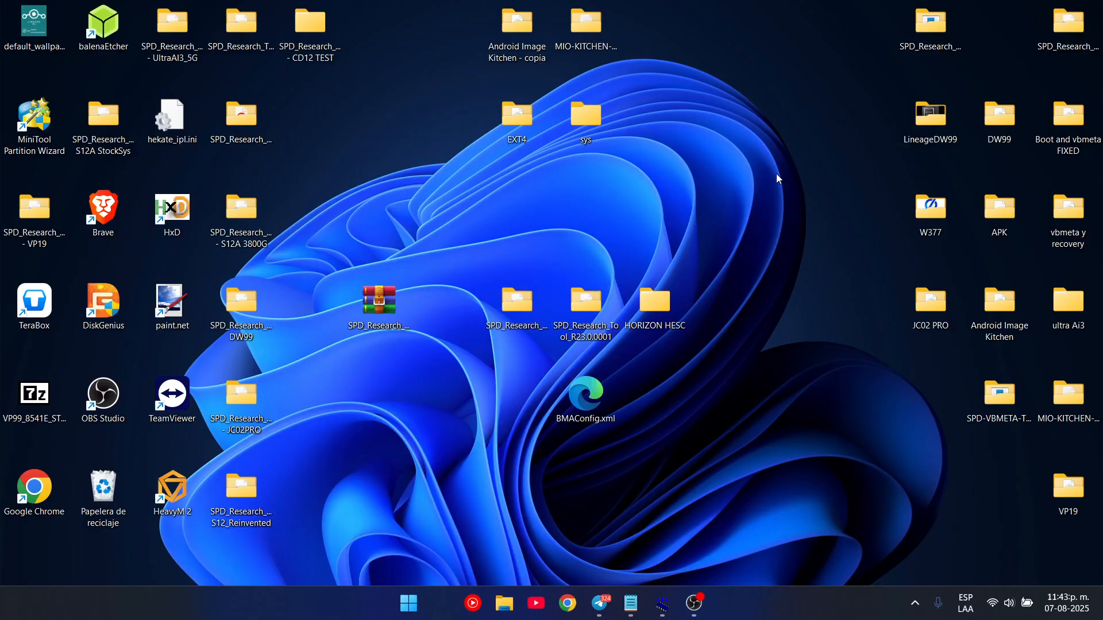
double_click(585, 327)
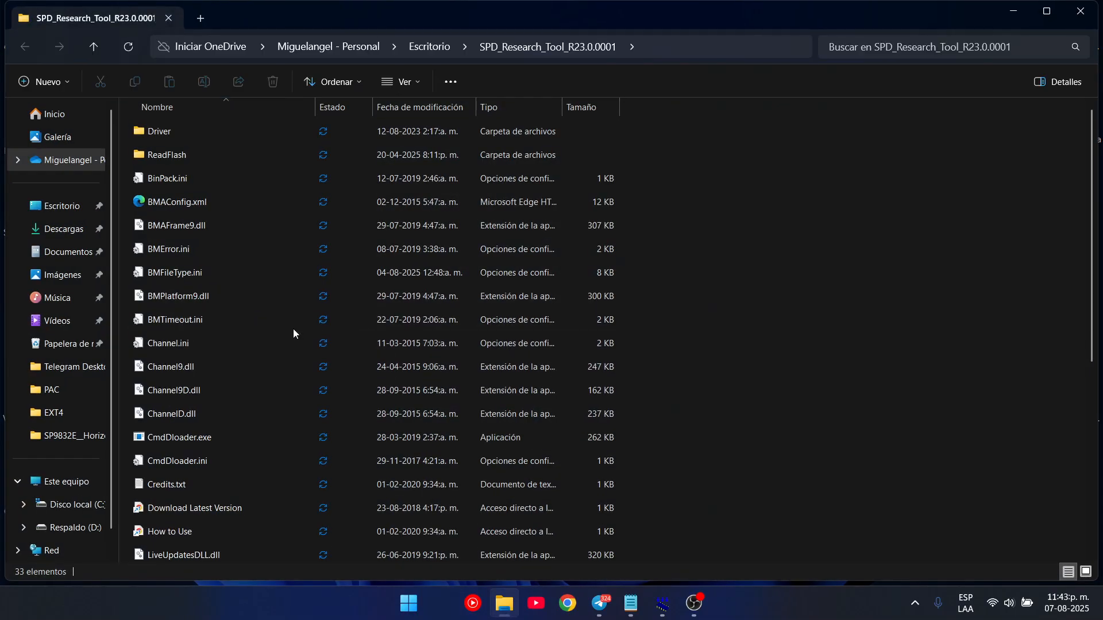
scroll(285, 398, "down", 5)
double_click(204, 440)
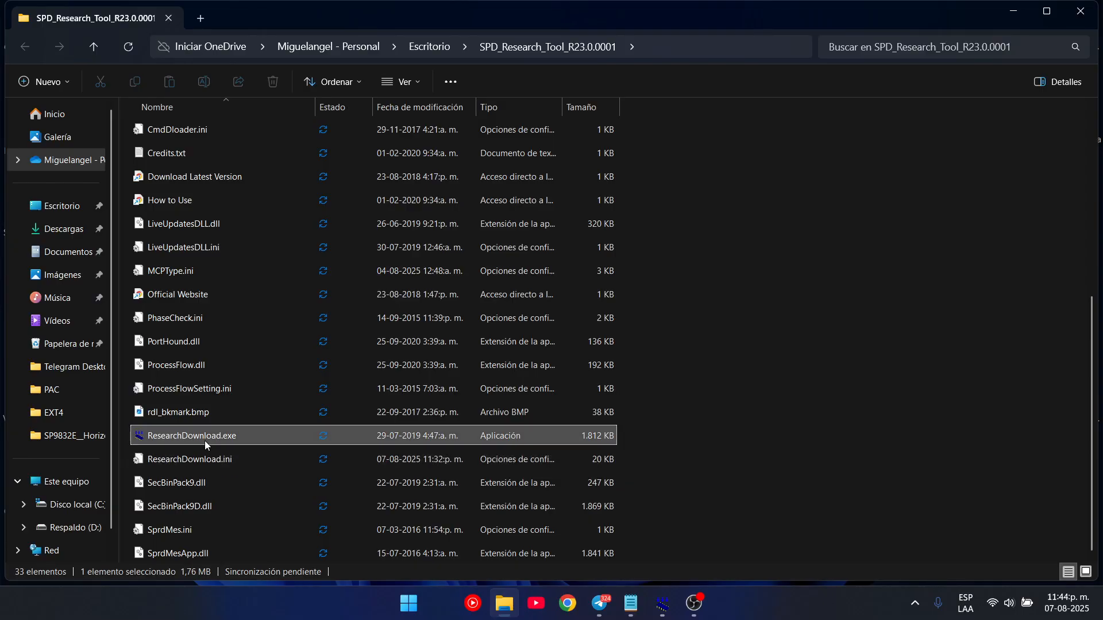
left_click(1012, 15)
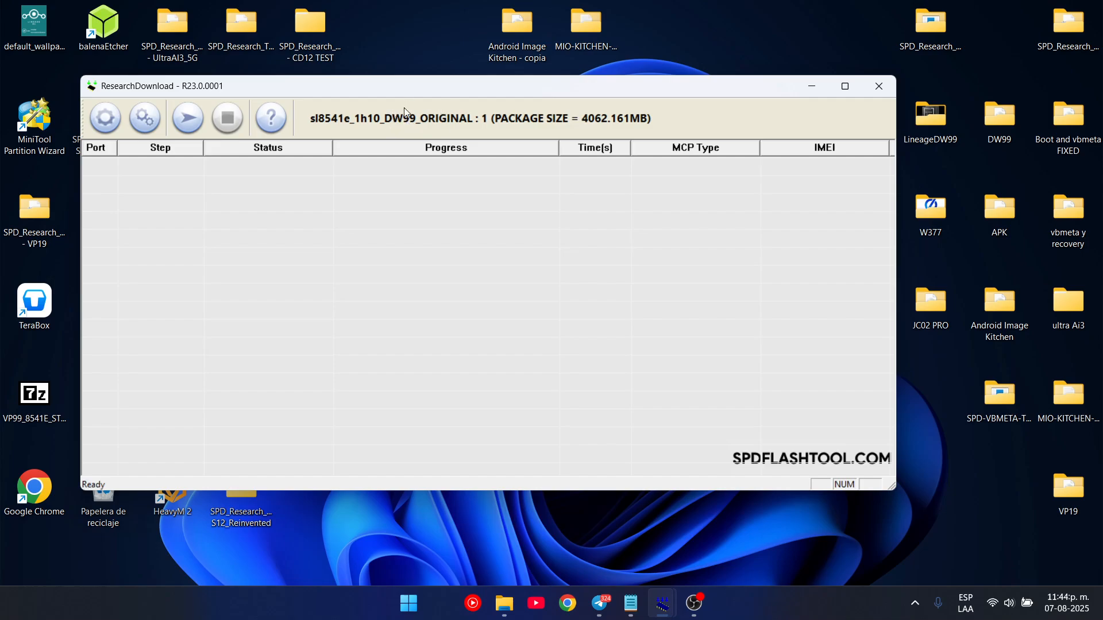
left_click_drag(201, 91, 223, 117)
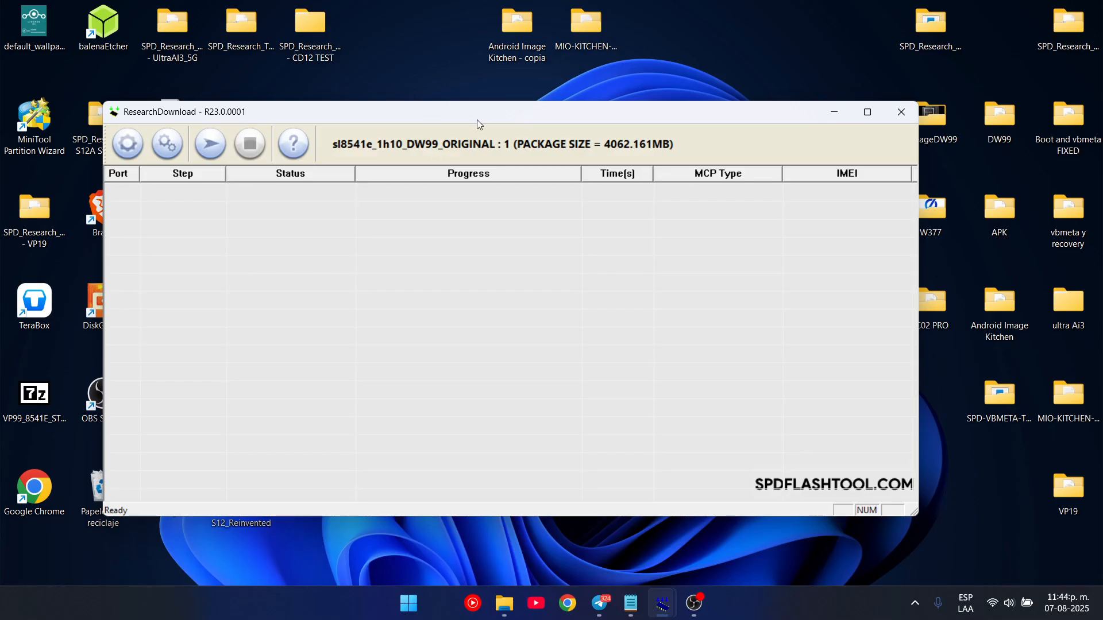
left_click_drag(479, 120, 514, 120)
Return to the notes and go over the lines on XML/FDL extraction, backed-up partitions and SPD tool versions
left_click(638, 607)
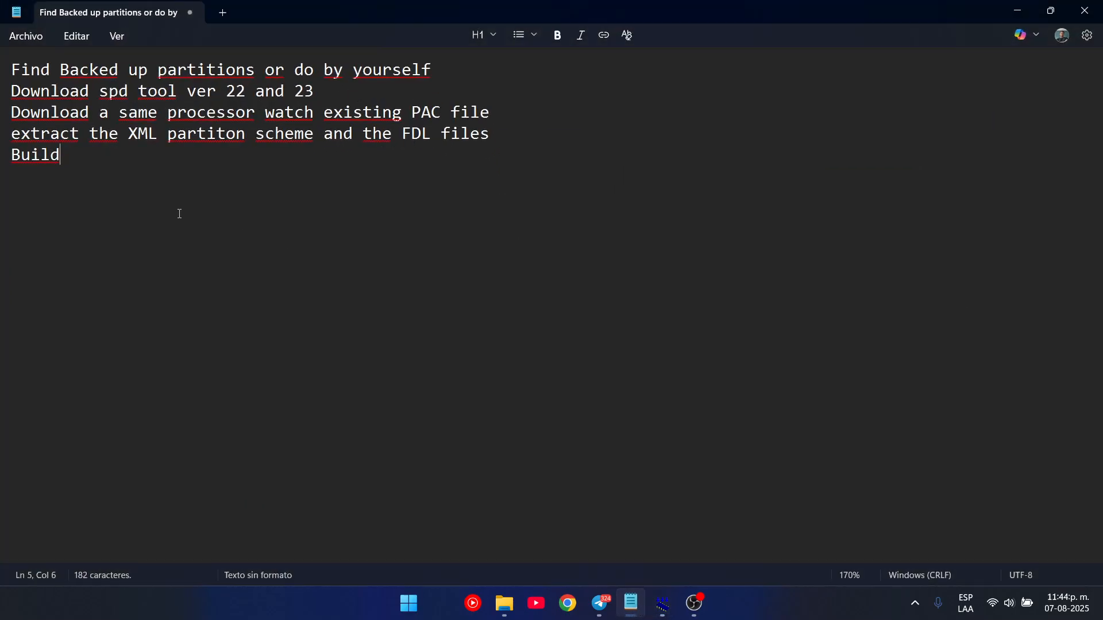
left_click(147, 136)
left_click_drag(15, 134, 534, 148)
left_click(441, 215)
left_click_drag(22, 69, 382, 68)
left_click(173, 92)
left_click_drag(69, 91, 315, 91)
left_click(304, 92)
Append "DW99" to the end of the notes line about the same-processor watch's PAC file
left_click_drag(25, 112, 511, 115)
left_click(516, 115)
type("DW99")
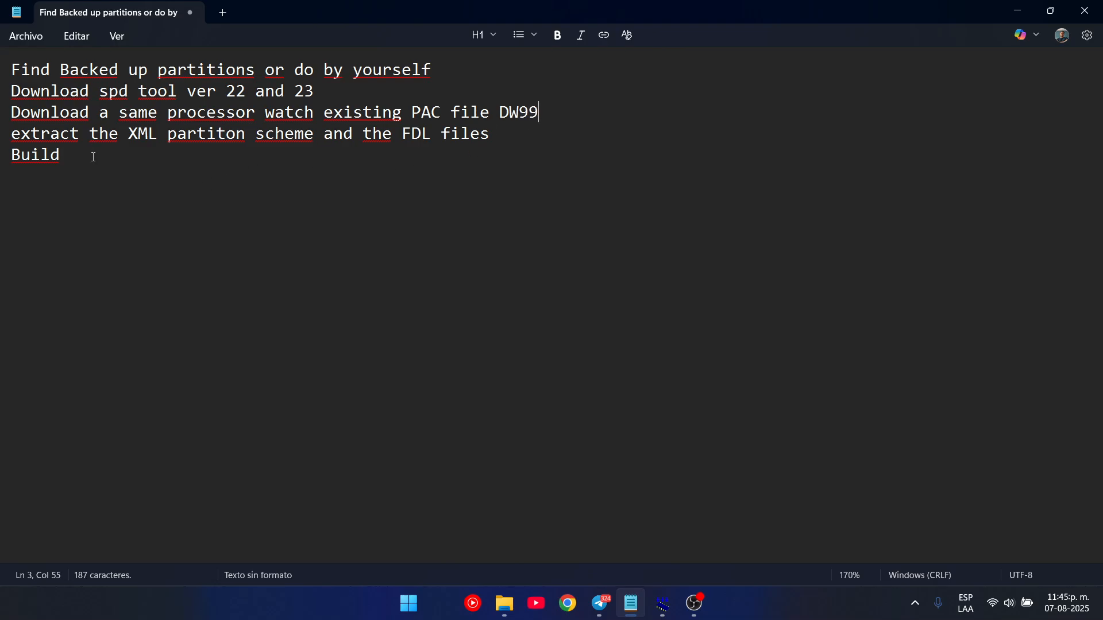
Review the XML partition scheme, FDL files and Build items in the notes, and return to ResearchDownload
left_click_drag(21, 133, 311, 135)
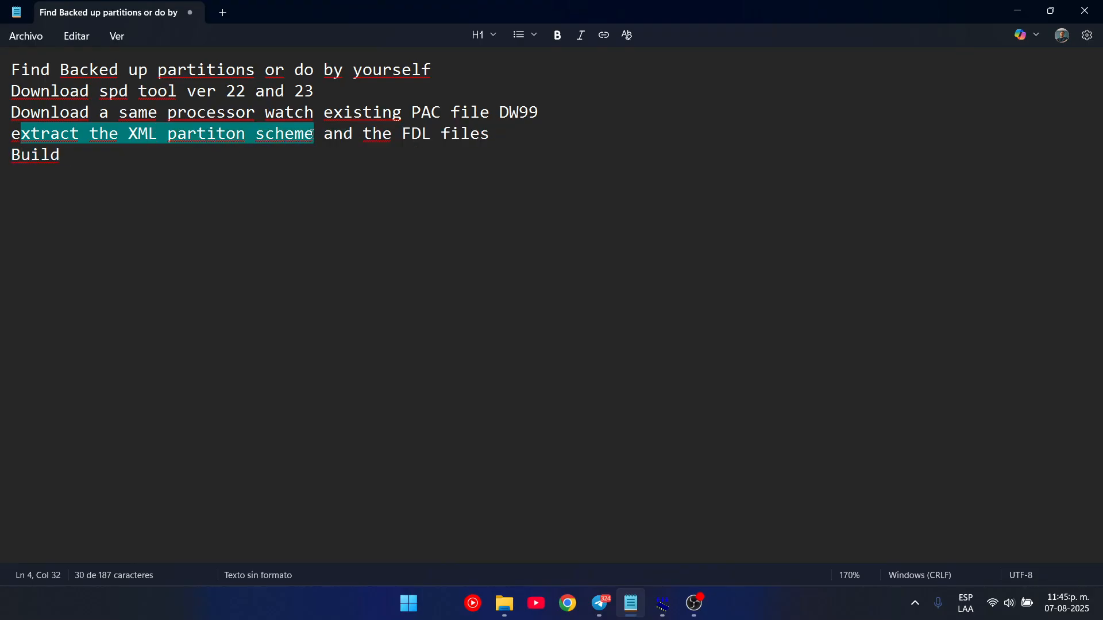
left_click_drag(490, 136, 401, 139)
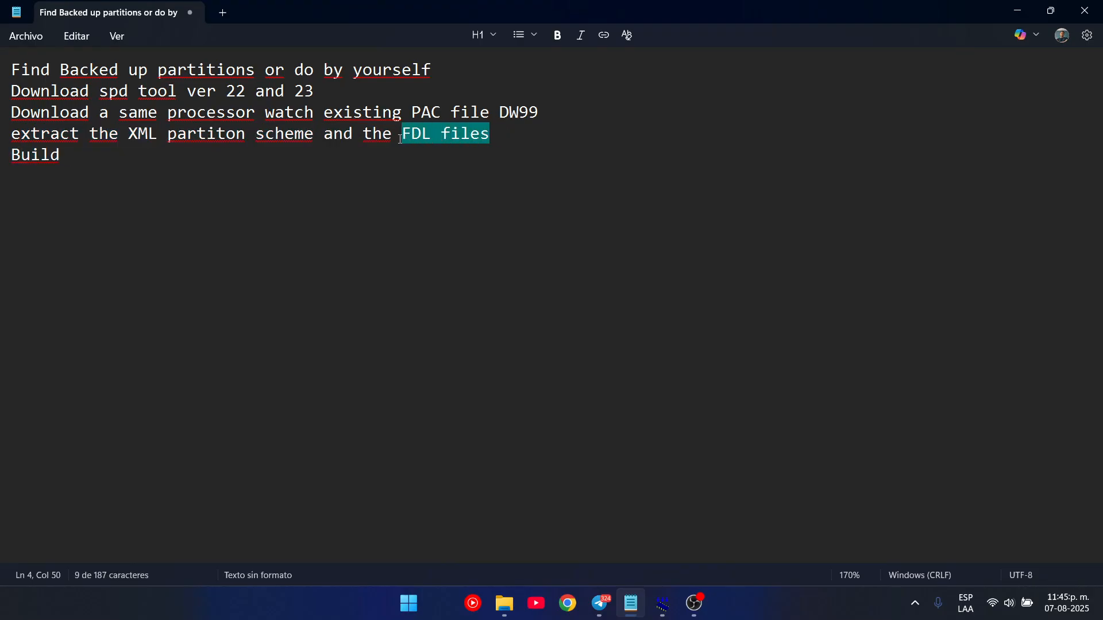
double_click(91, 153)
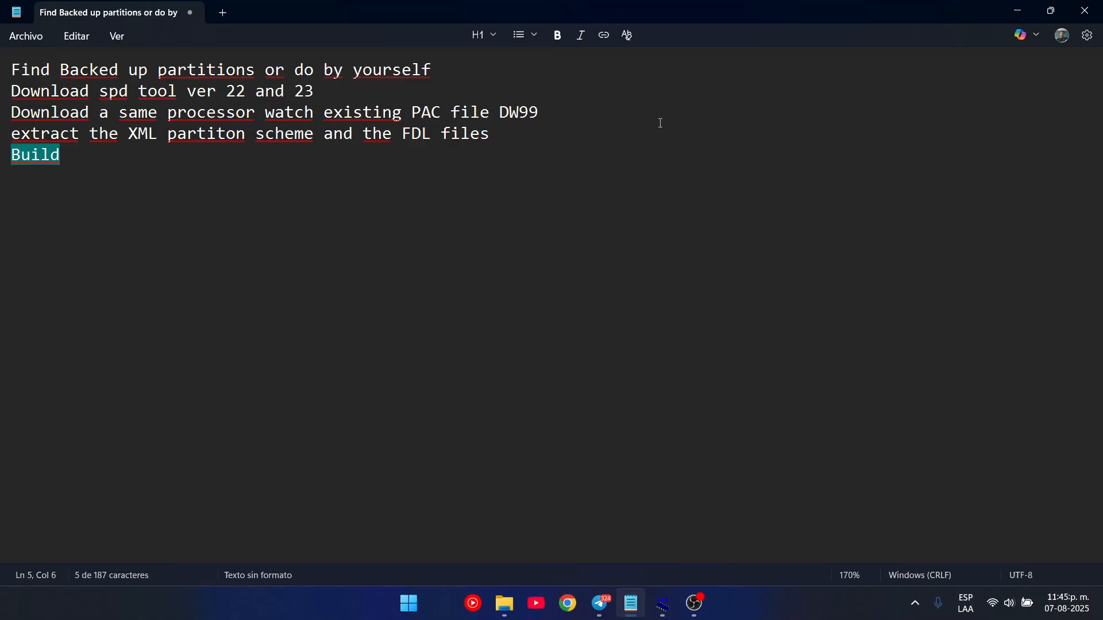
left_click(1017, 12)
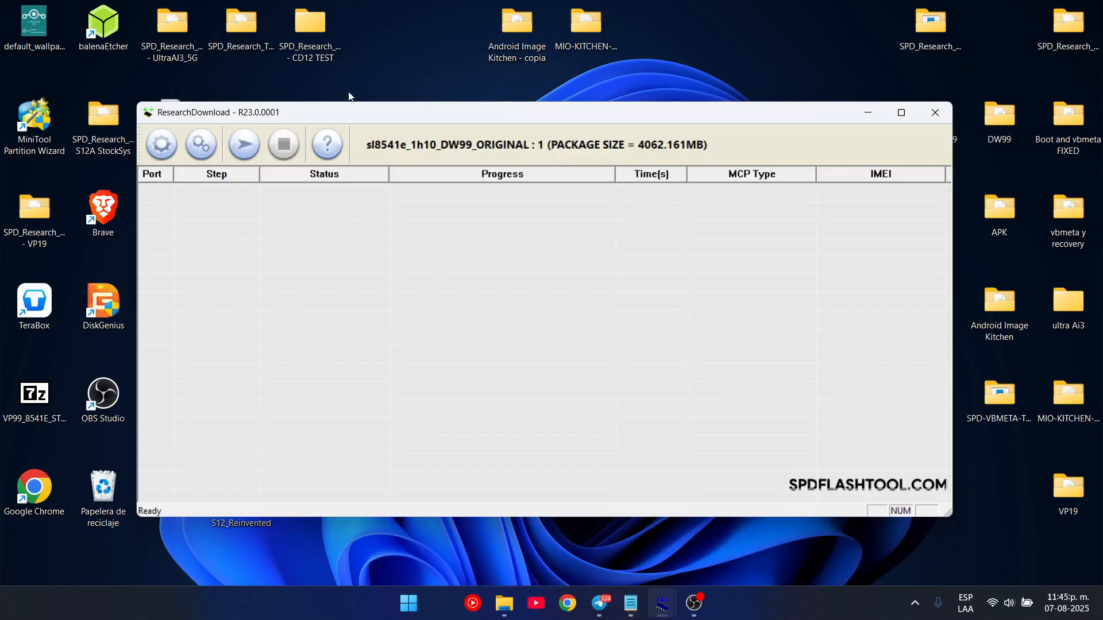
Open the download settings for the loaded DW99 package and look over its list of partition files
left_click_drag(253, 119, 266, 118)
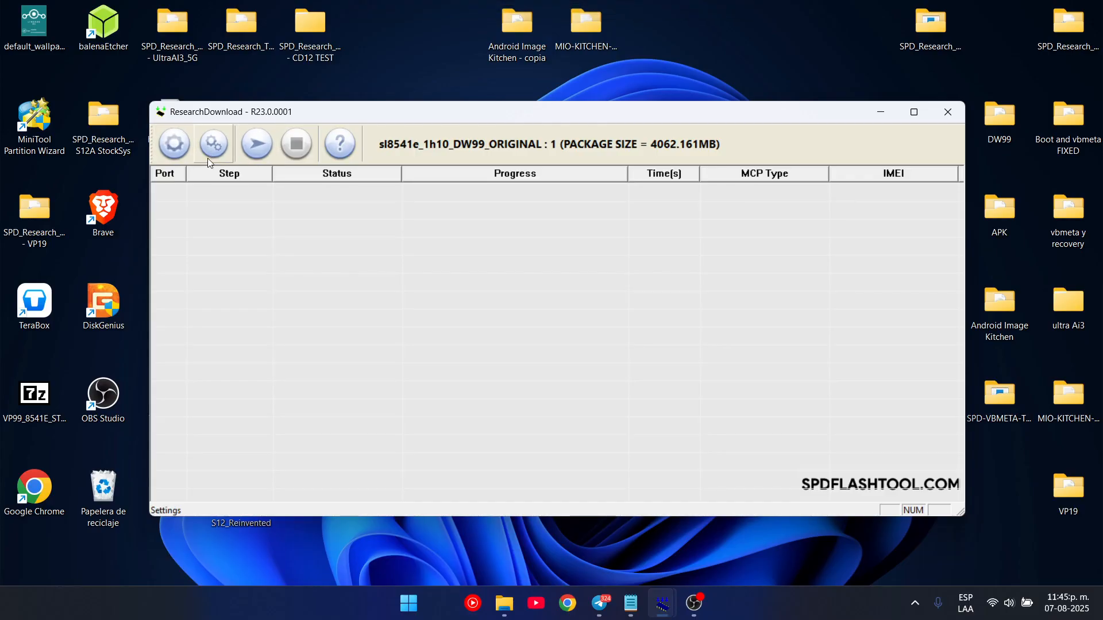
left_click(223, 146)
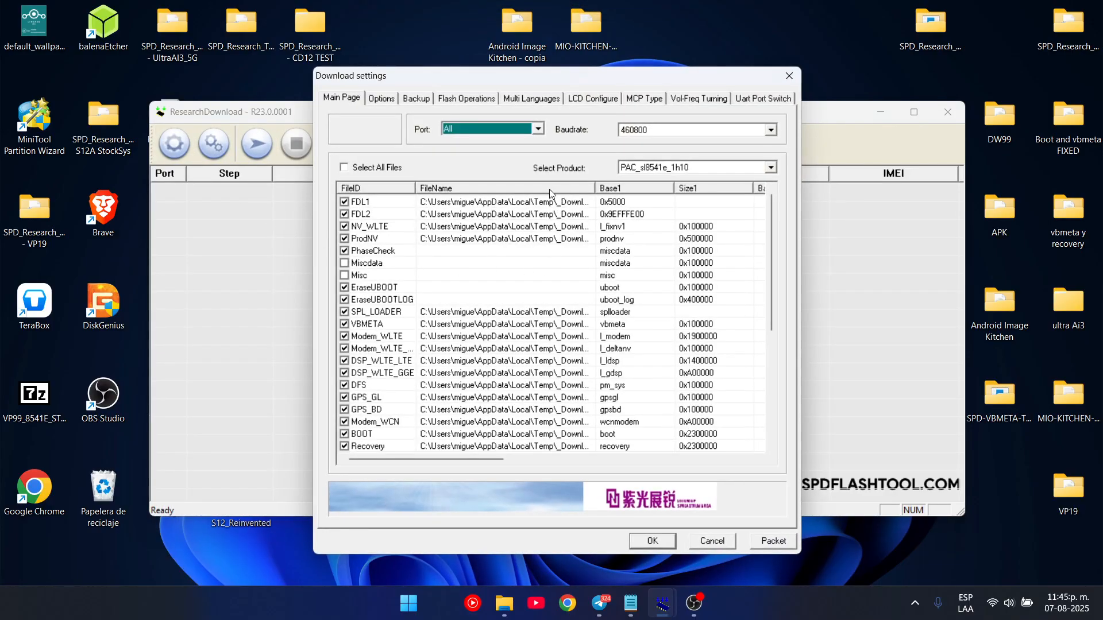
scroll(494, 298, "down", 6)
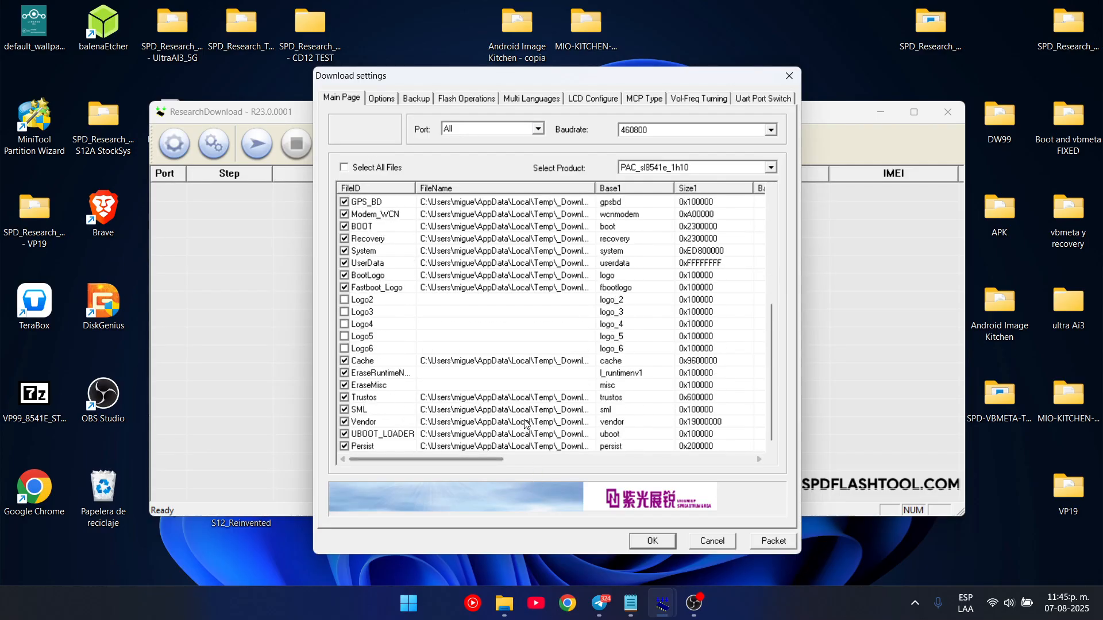
scroll(475, 355, "up", 5)
scroll(487, 228, "up", 1)
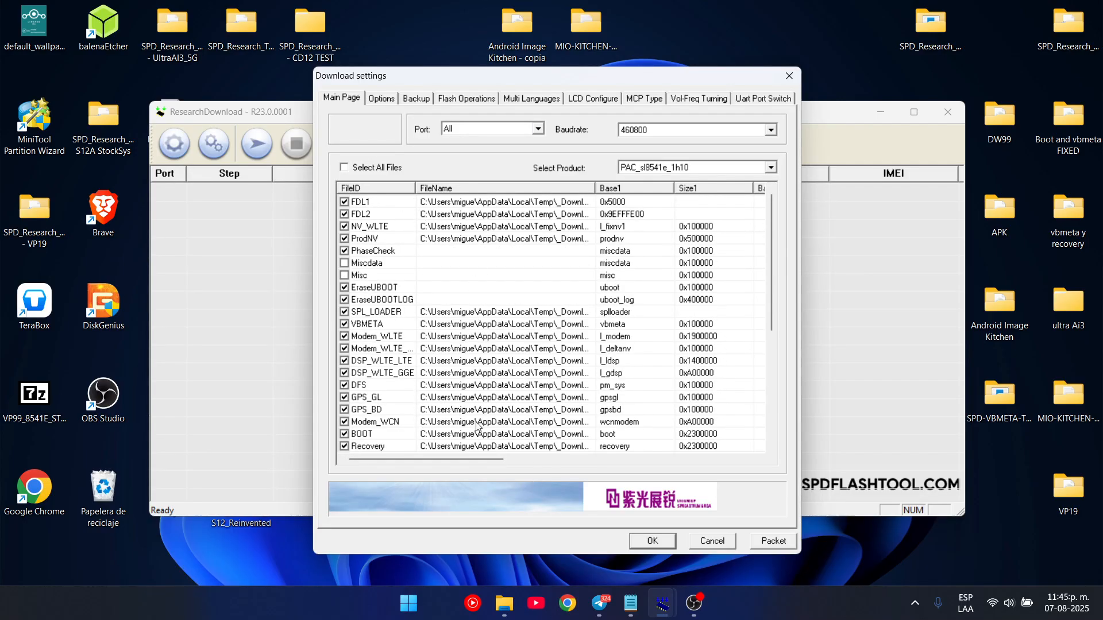
Copy the file path of the DSP_WLTE_GGE entry from the partition list
left_click(477, 373)
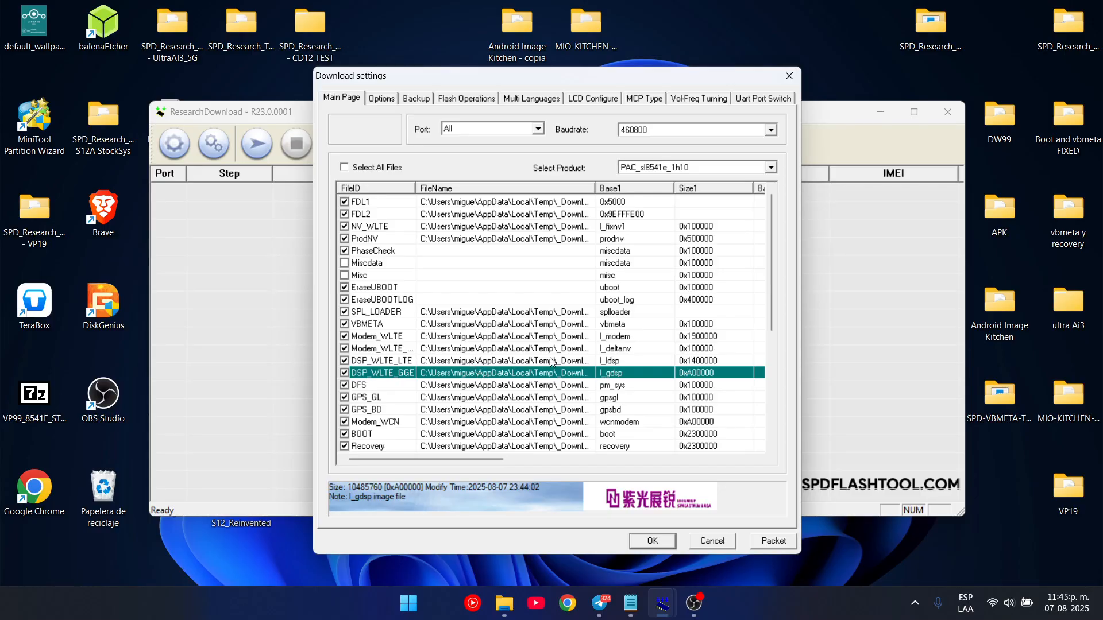
left_click(508, 375)
right_click(525, 370)
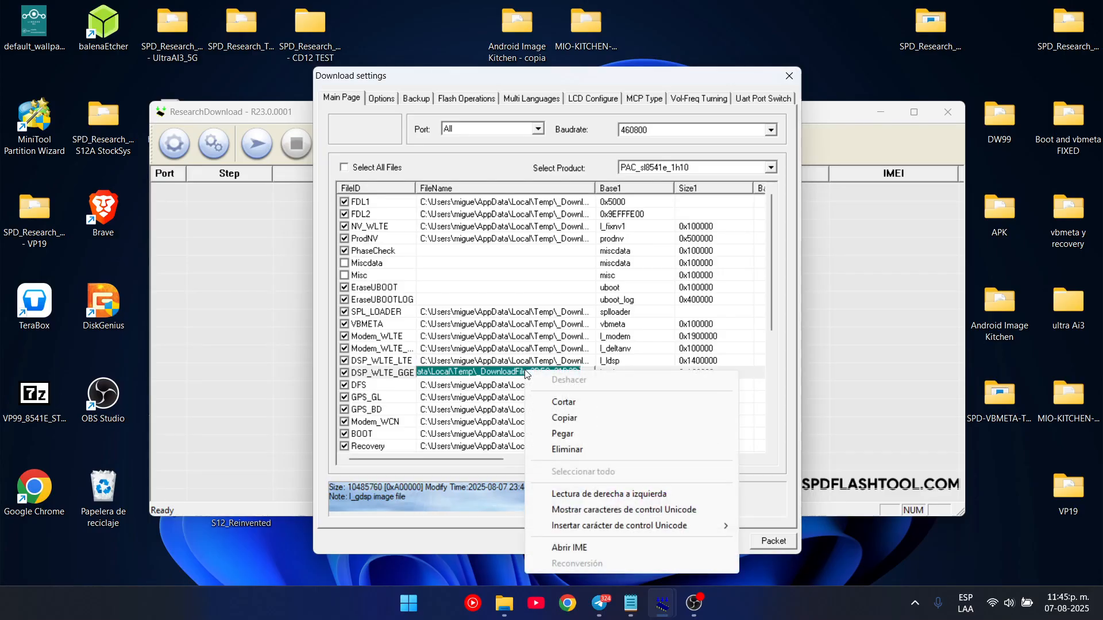
left_click(572, 421)
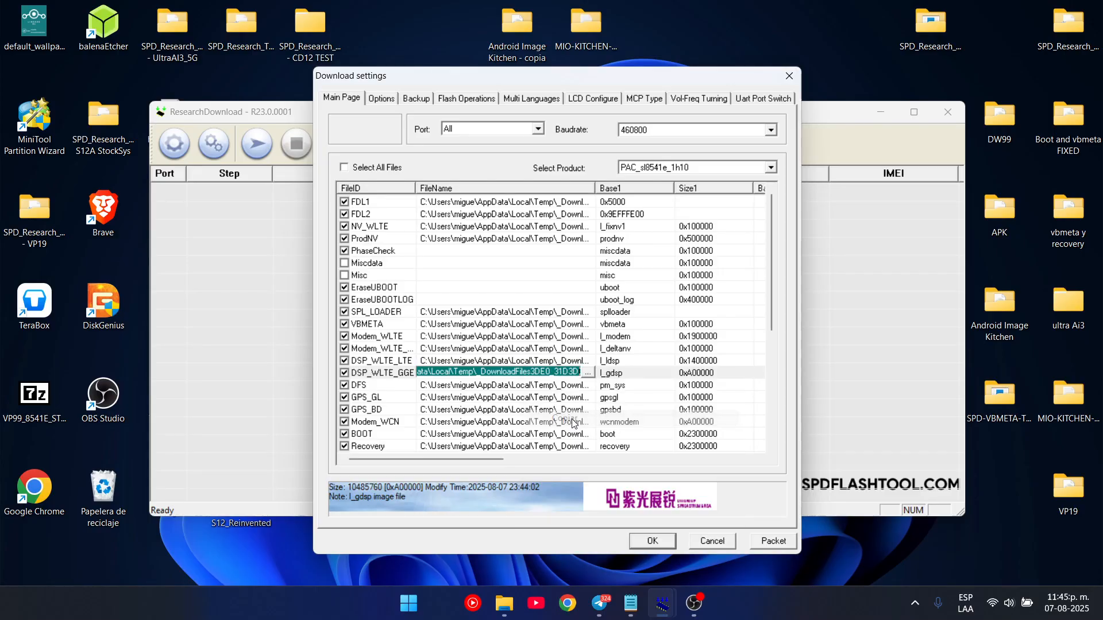
Inspect the file details of other partition entries, including SPL_LOADER, FDL2 and ProdNV
left_click(485, 386)
left_click(486, 362)
left_click(483, 338)
left_click(480, 315)
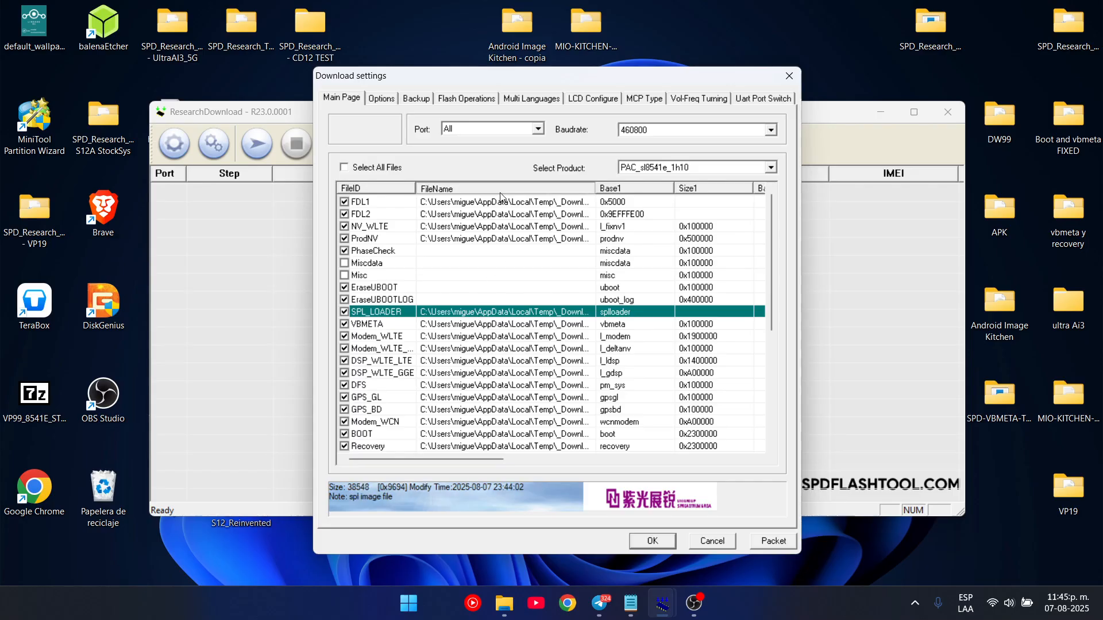
left_click(503, 216)
scroll(503, 372, "down", 2)
scroll(503, 372, "up", 2)
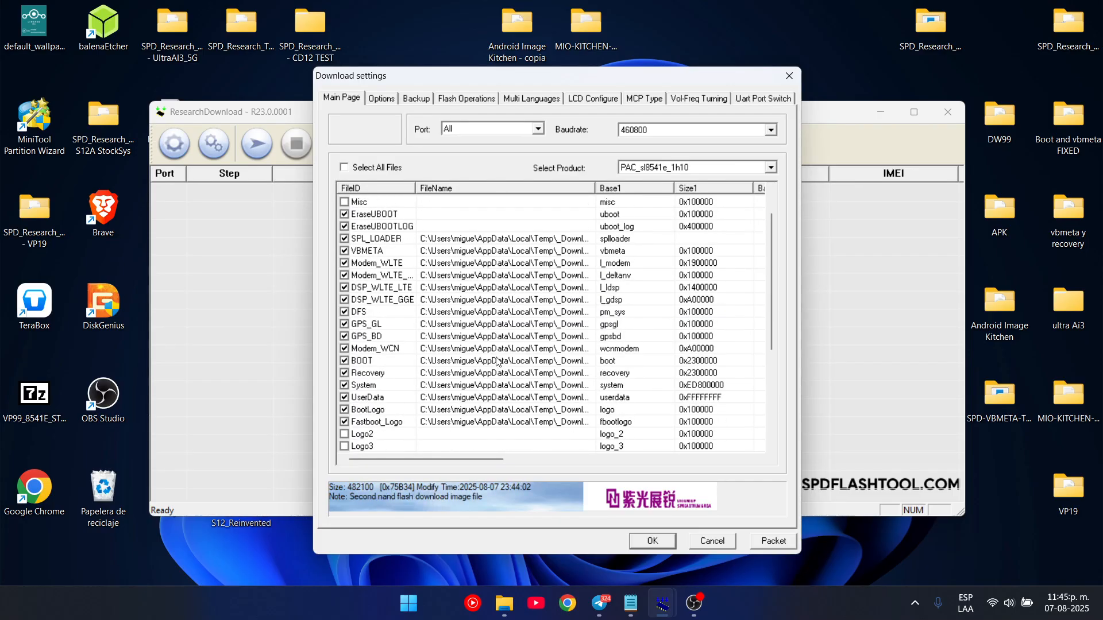
left_click(543, 239)
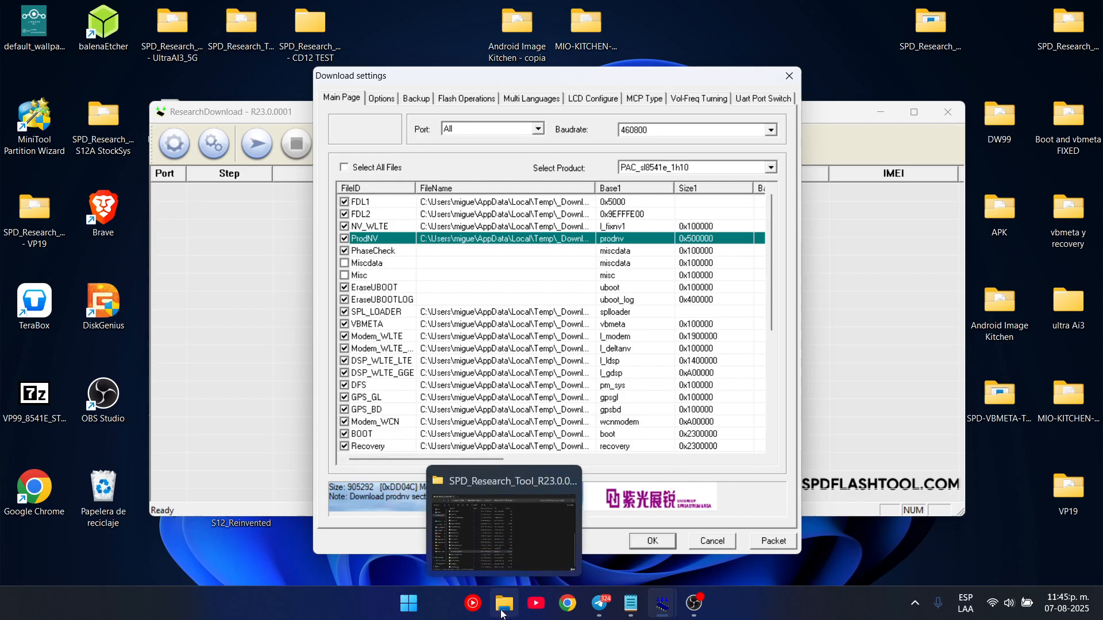
In File Explorer, paste the copied path, strip the gdsp_l.bin file name and open the _DownloadFiles3DE0_31D3DC_0 temp folder
left_click(508, 600)
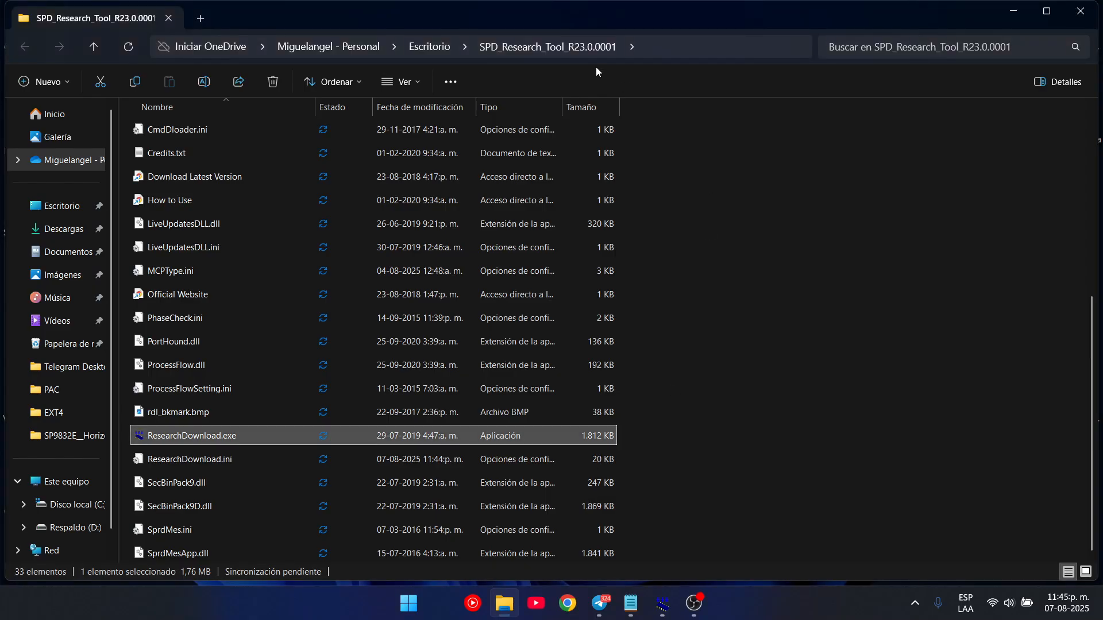
left_click(658, 51)
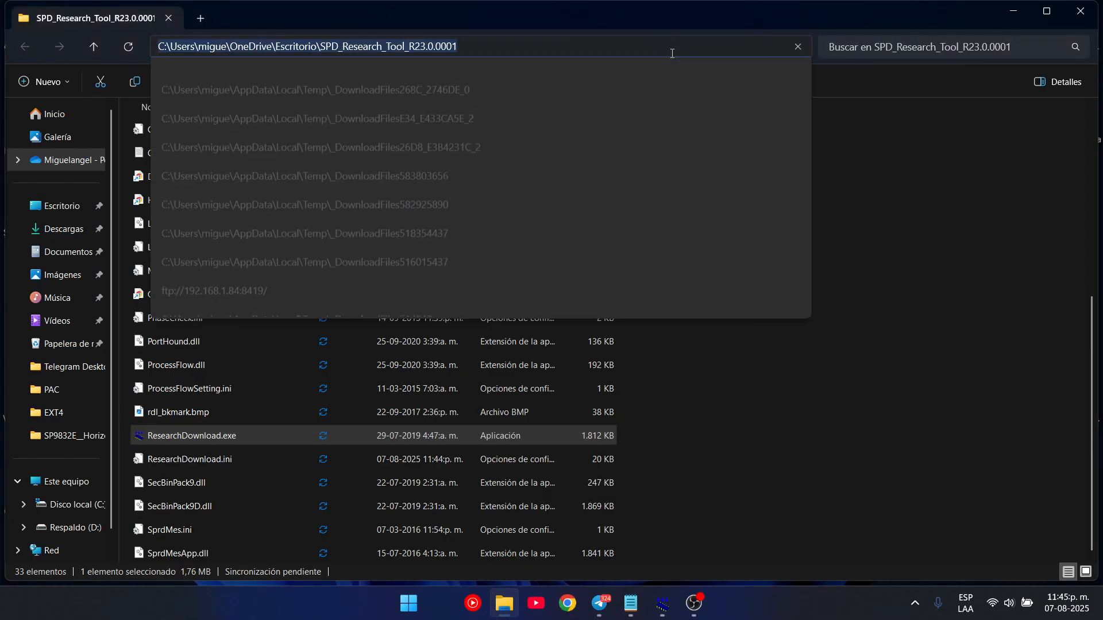
right_click(412, 46)
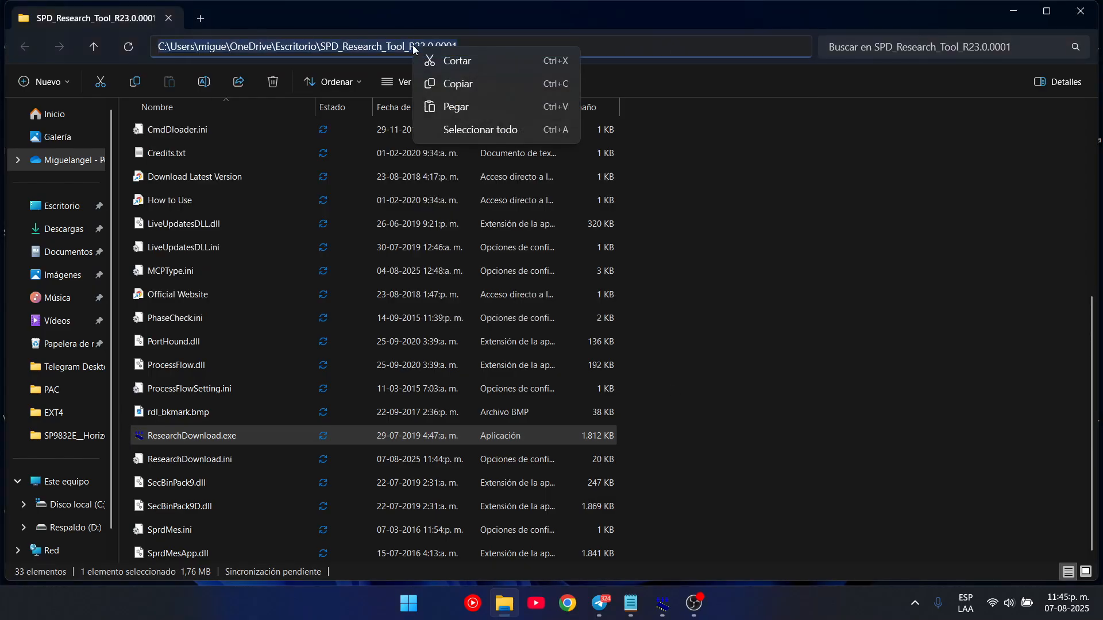
left_click(455, 106)
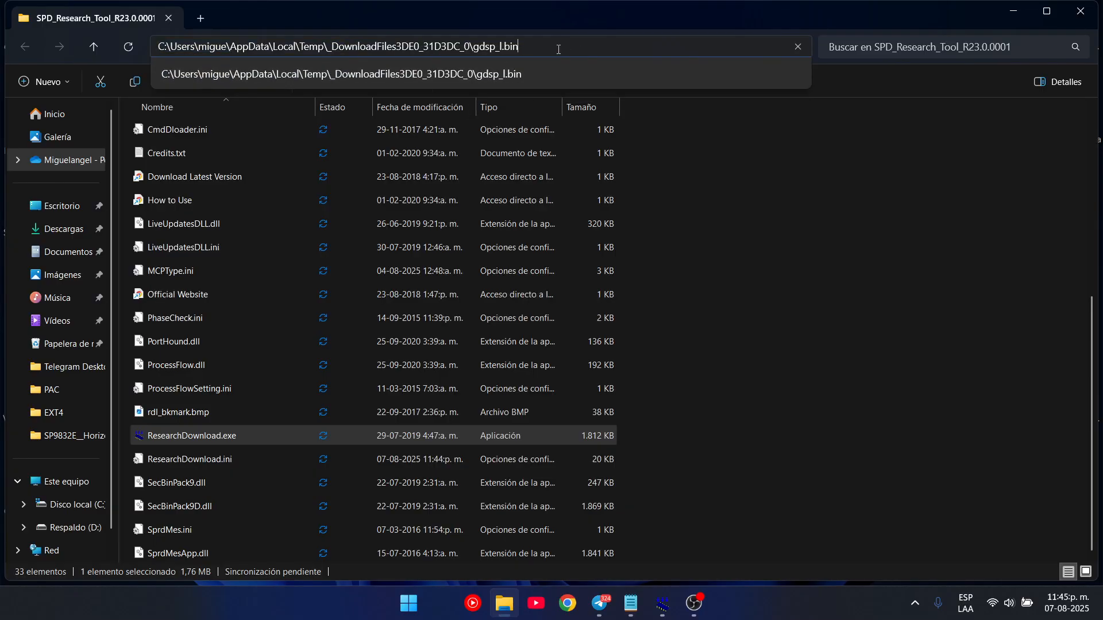
key("BackSpace")
key("BackSpace")
key("BackSpace")
key("BackSpace")
key("BackSpace")
key("BackSpace")
key("BackSpace")
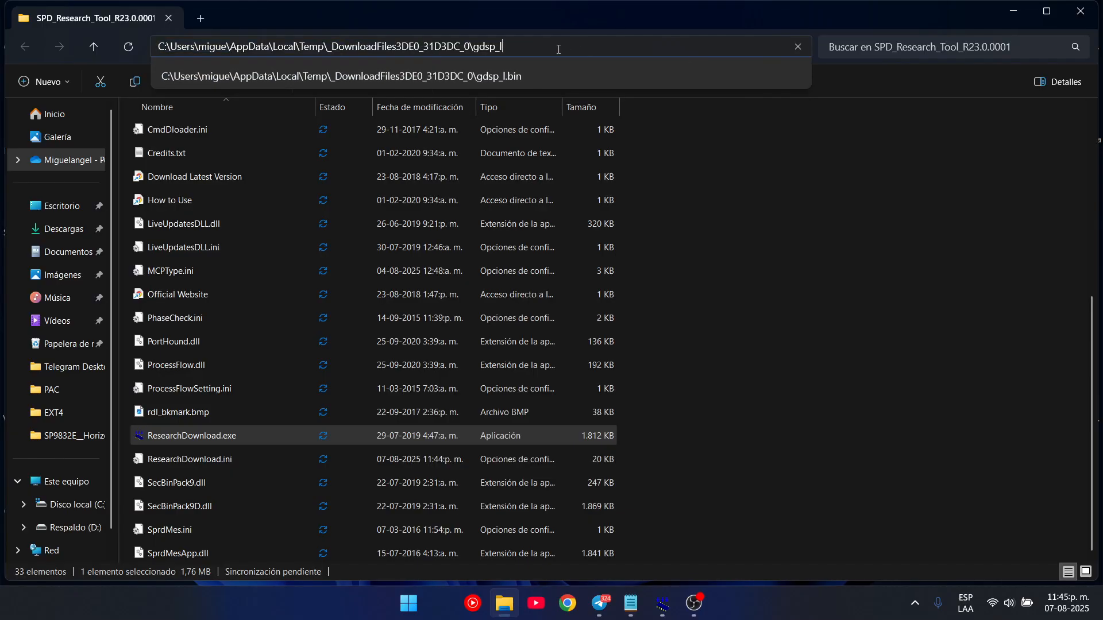
key("BackSpace")
key("BackSpace")
key("BackSpace")
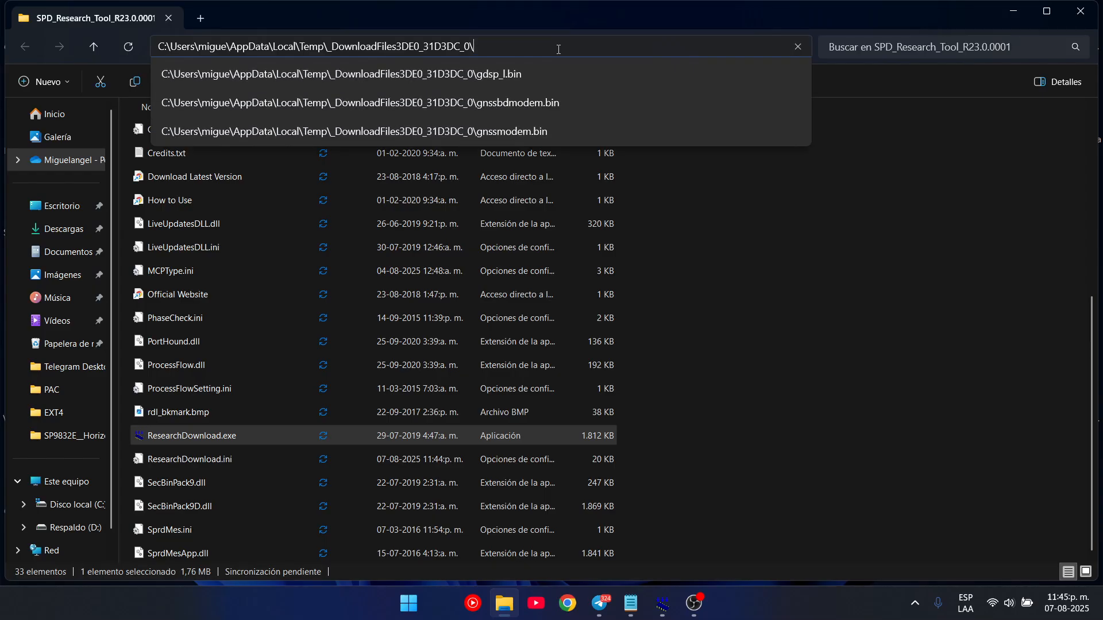
key("Return")
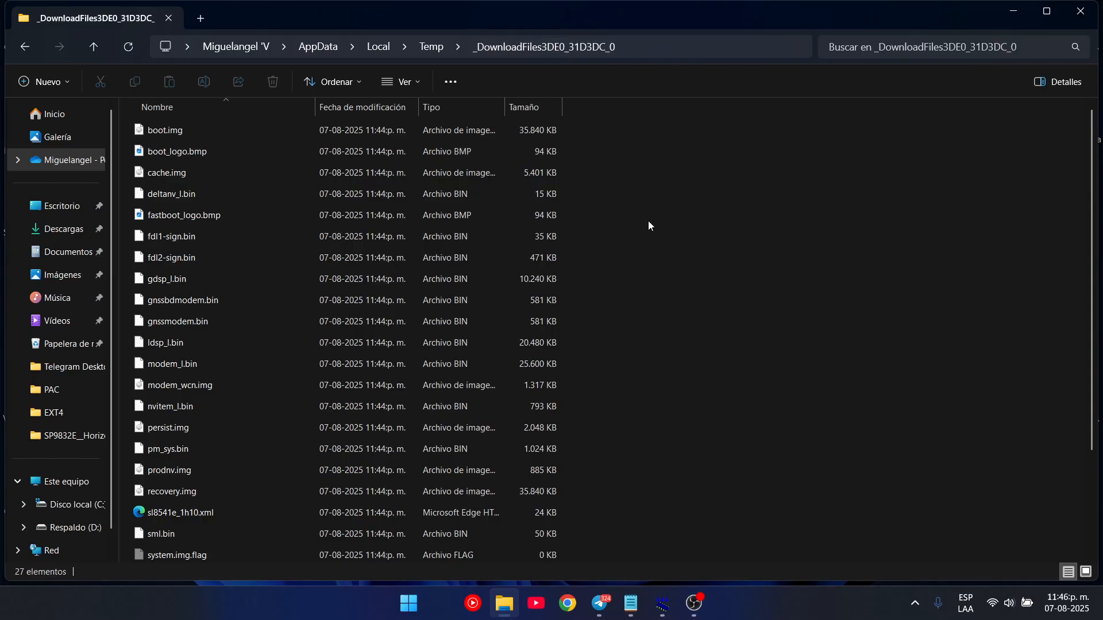
Compare the file paths in ResearchDownload's download settings, including the Modem_WLTE l_deltanv entry, with the extracted files in the temp folder
mouse_move(663, 602)
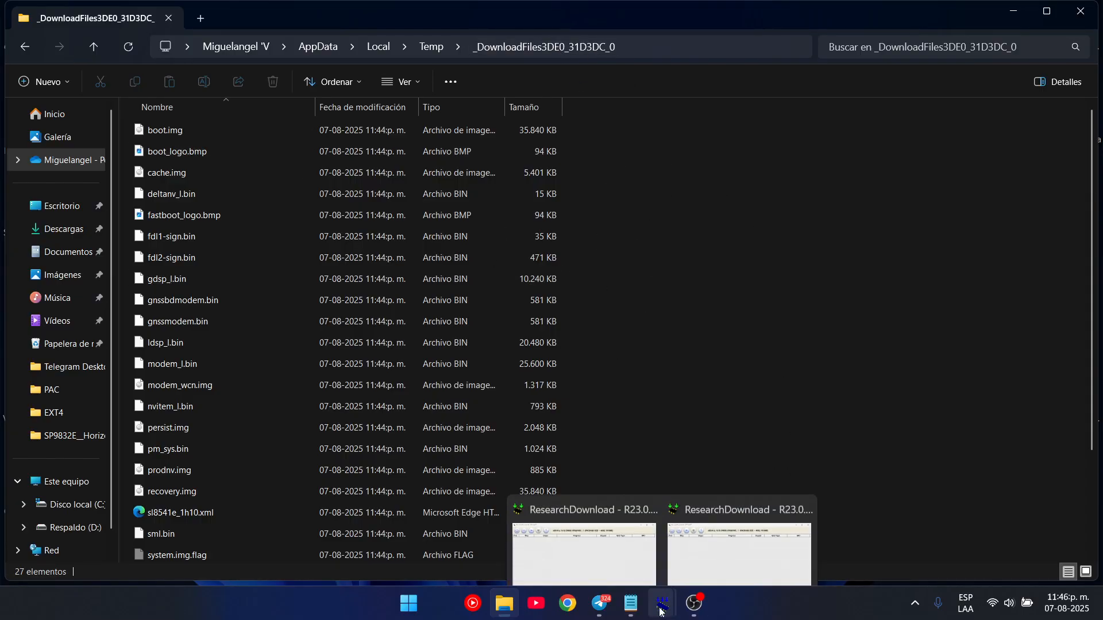
mouse_move(708, 550)
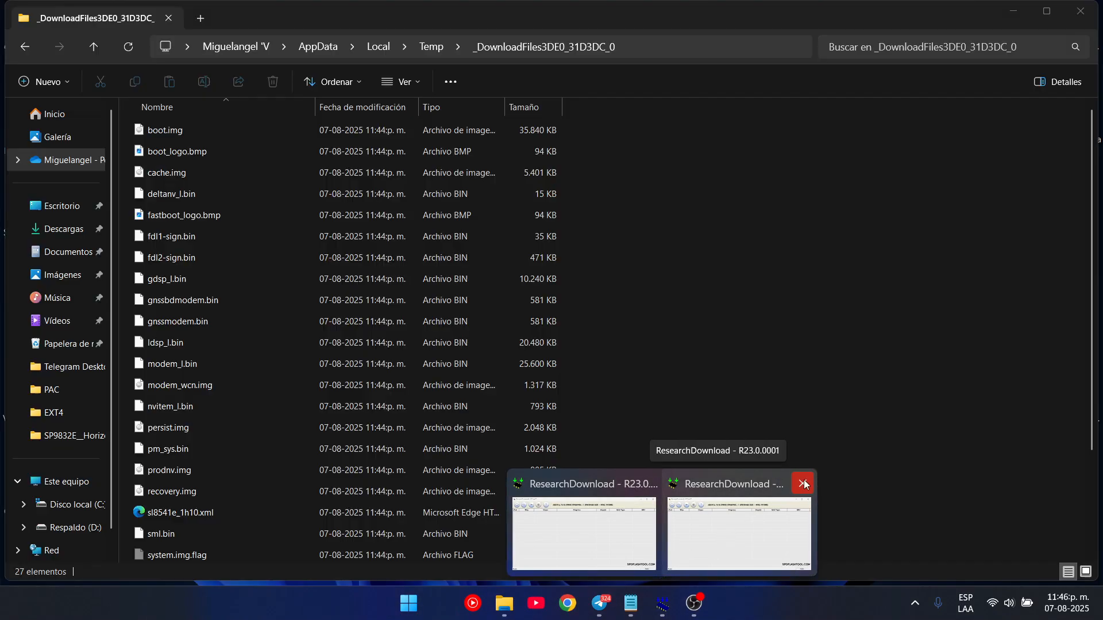
left_click(799, 508)
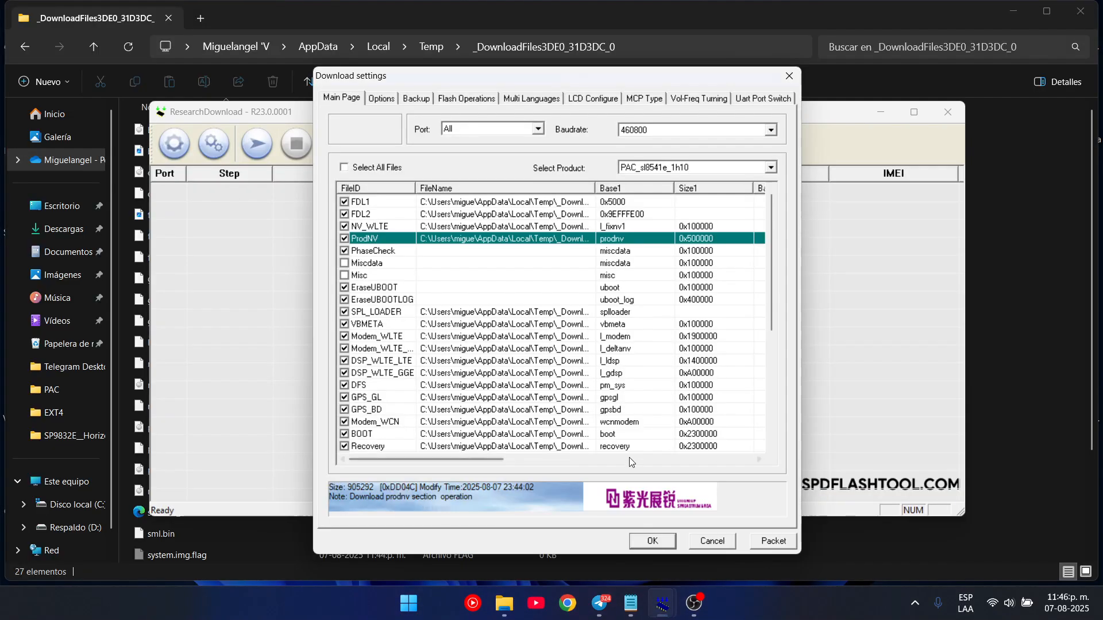
left_click(520, 349)
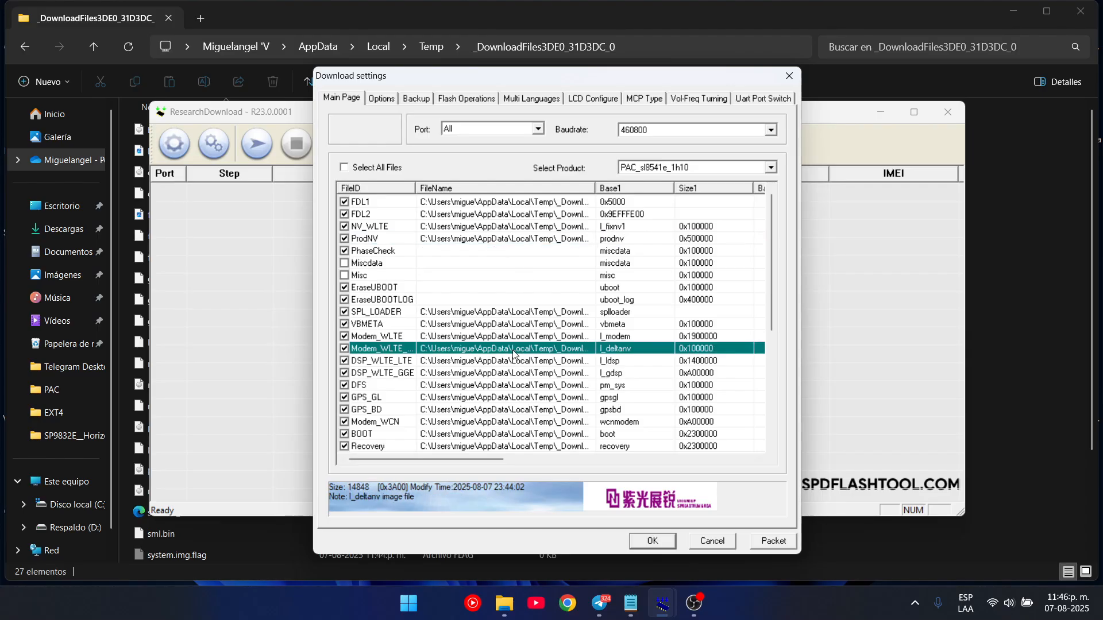
left_click(627, 15)
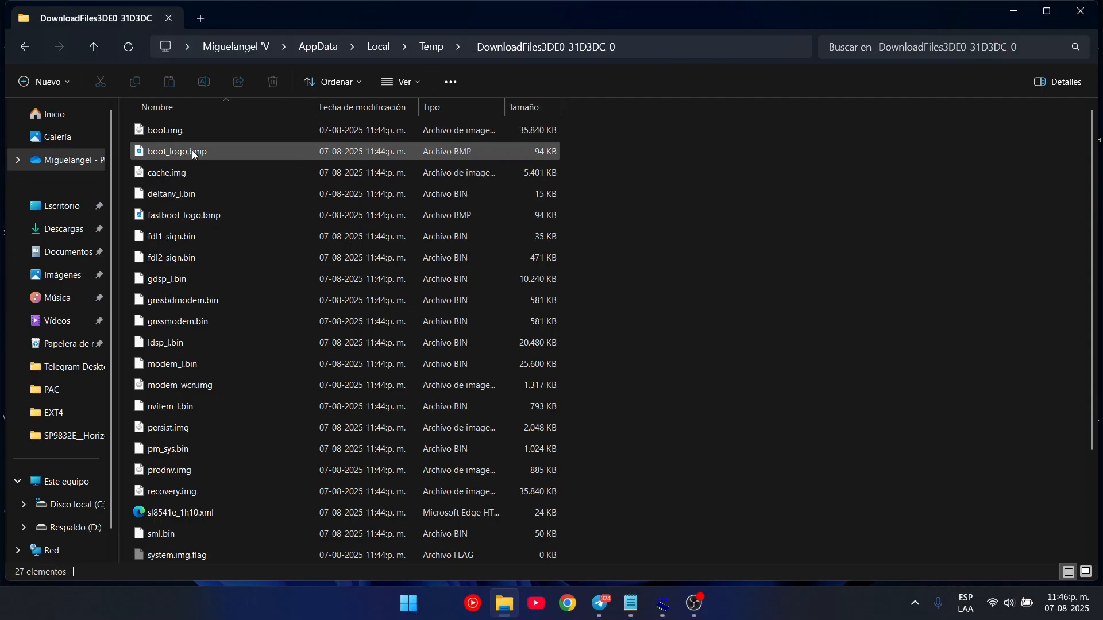
scroll(463, 174, "down", 2)
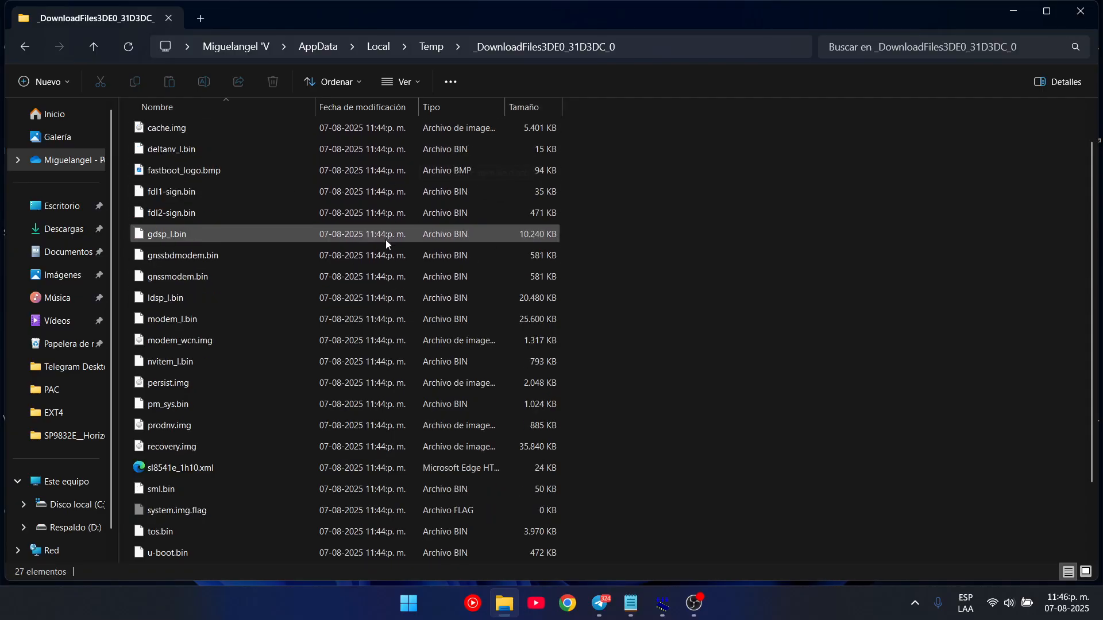
mouse_move(662, 603)
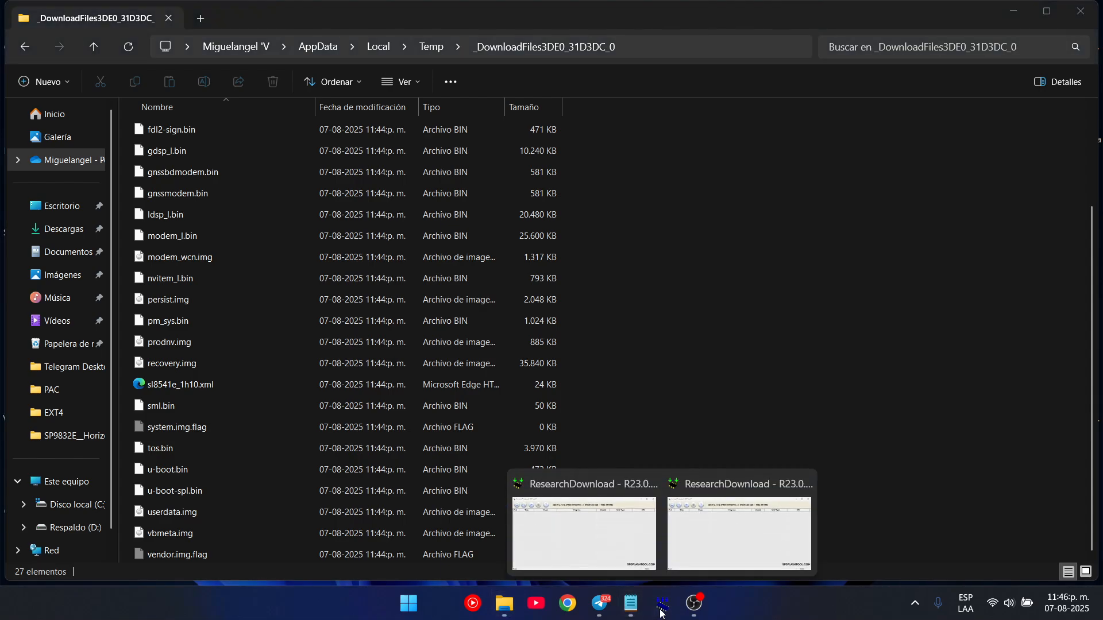
mouse_move(601, 518)
left_click(646, 528)
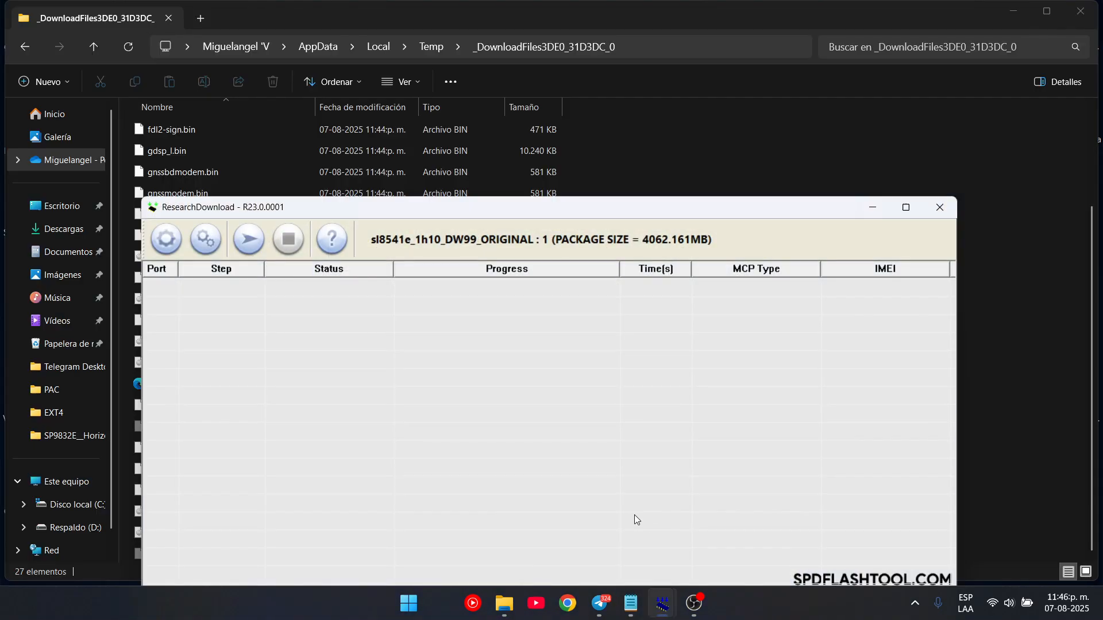
mouse_move(668, 616)
left_click(721, 554)
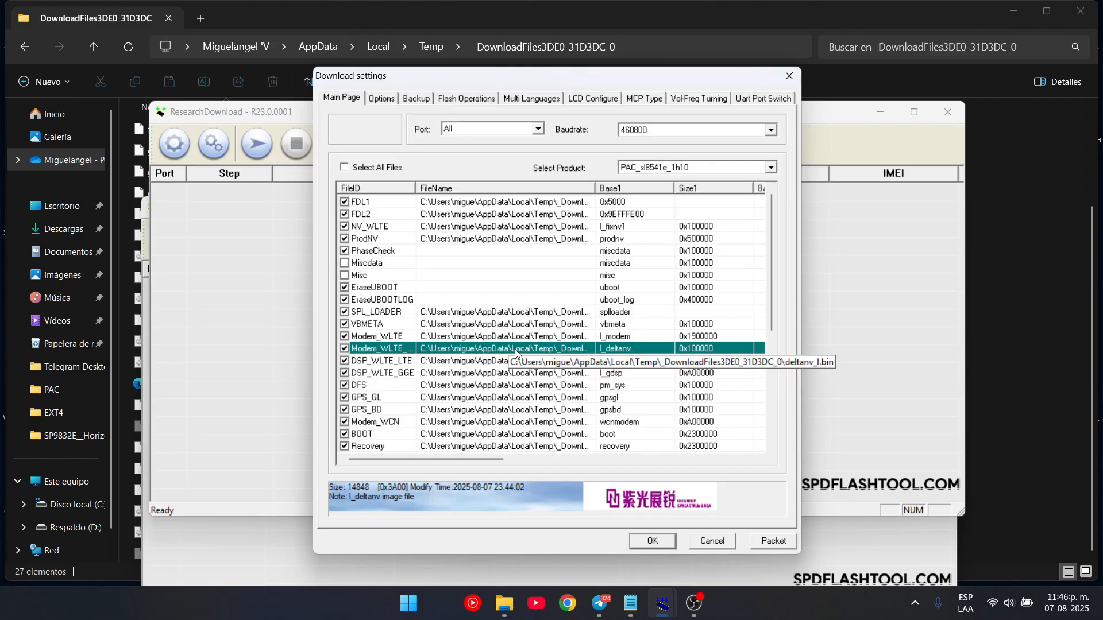
Return to the temp folder in File Explorer and copy fdl1-sign.bin and fdl2-sign.bin
left_click(551, 19)
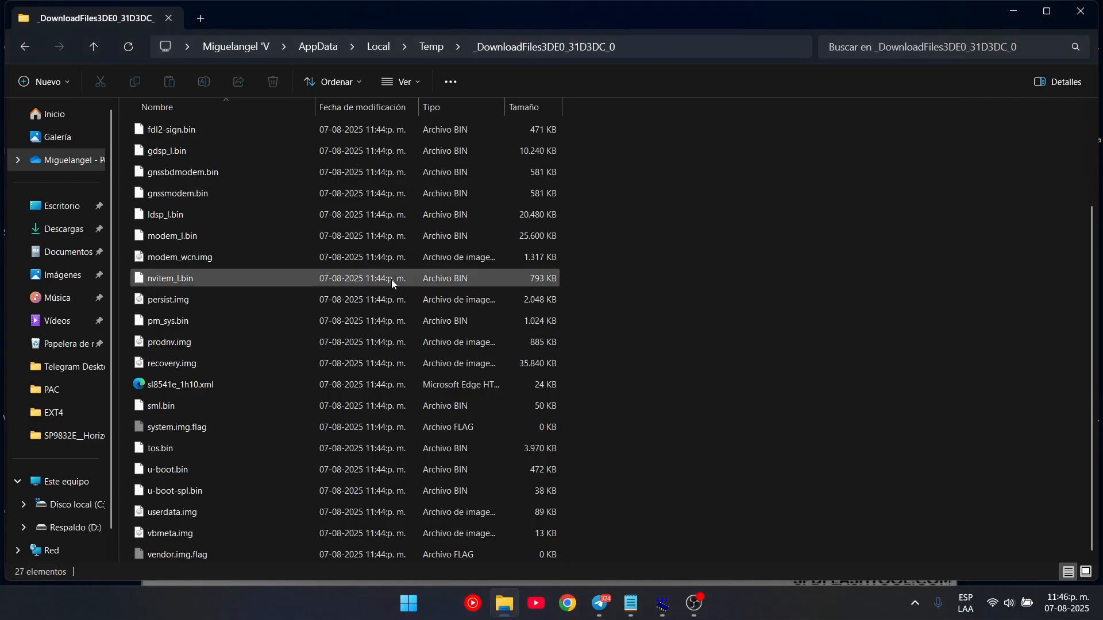
scroll(694, 268, "up", 2)
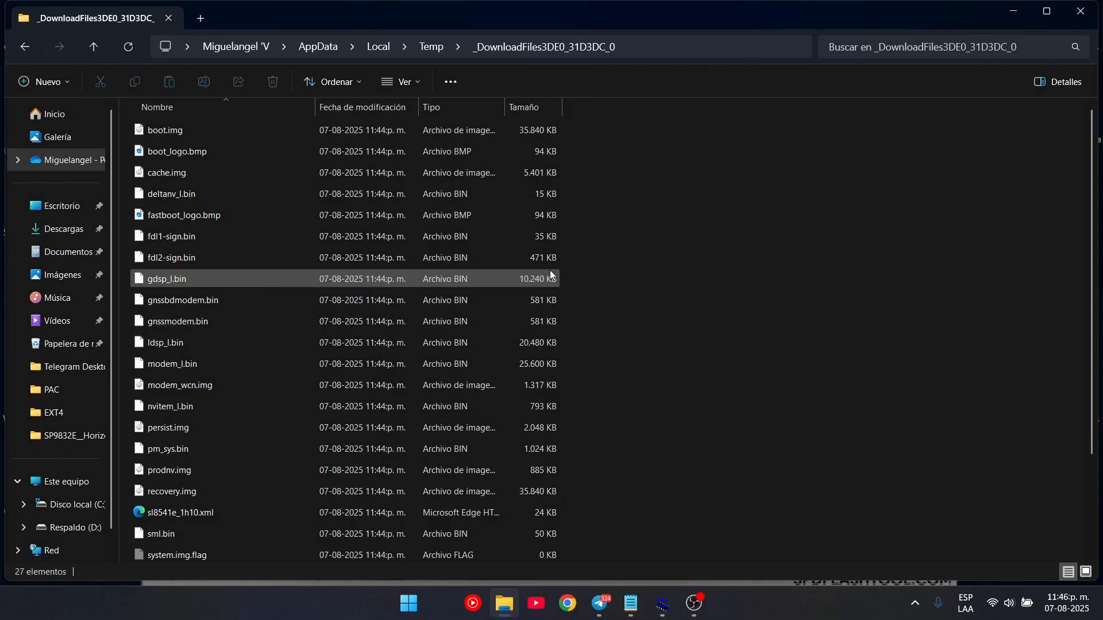
left_click_drag(616, 236, 176, 261)
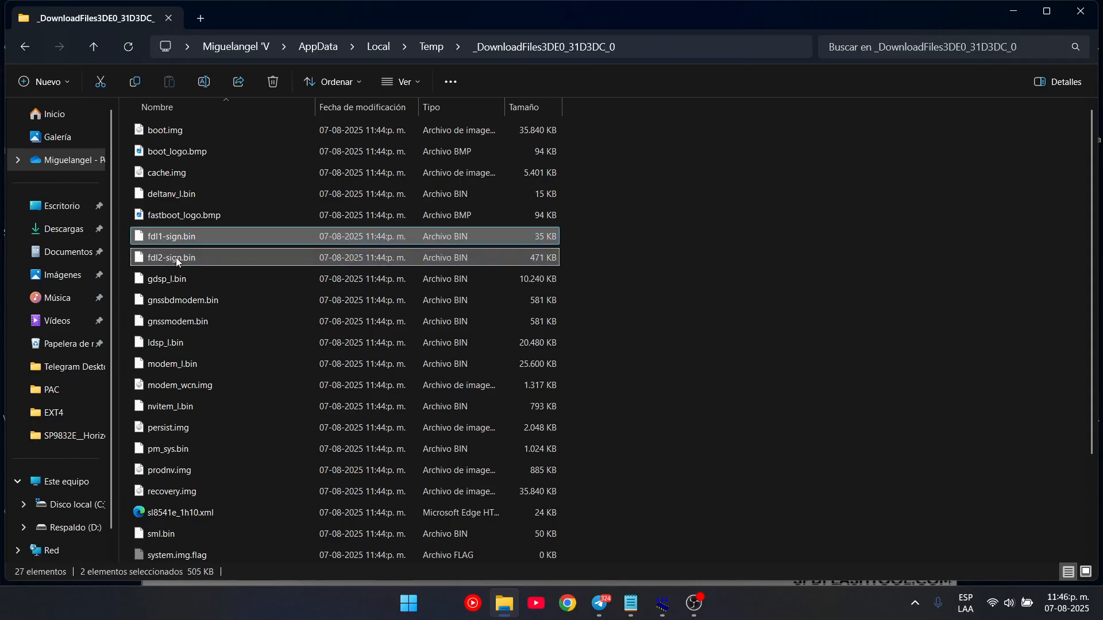
right_click(164, 260)
left_click(233, 233)
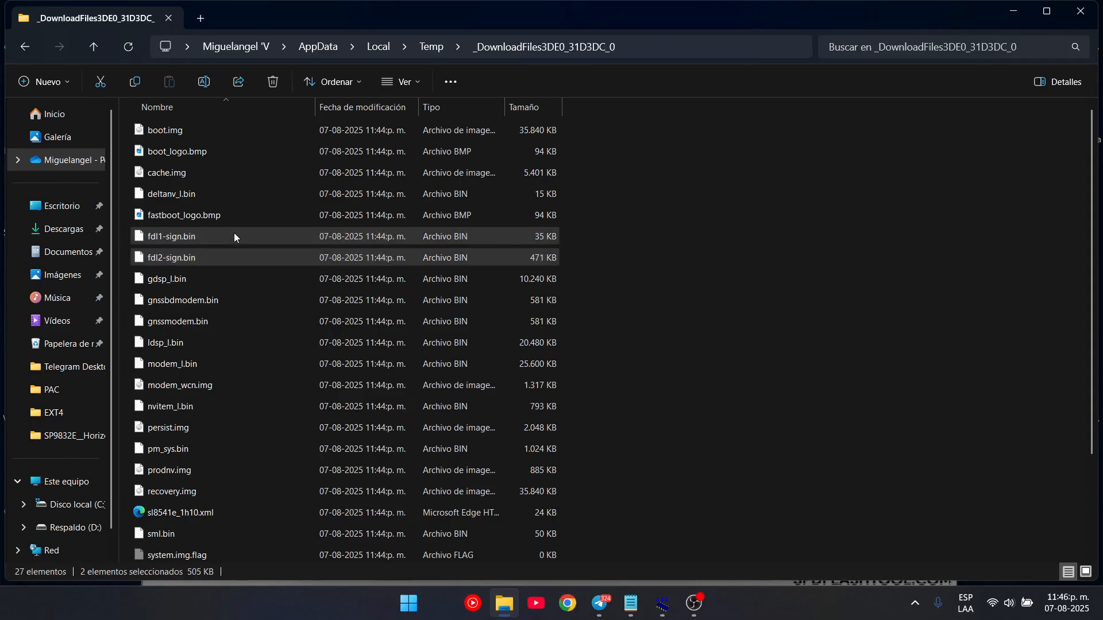
Open the SP9832E Horizon backup folder inside the desktop folder HORIZON HESC and look through its files
left_click(998, 5)
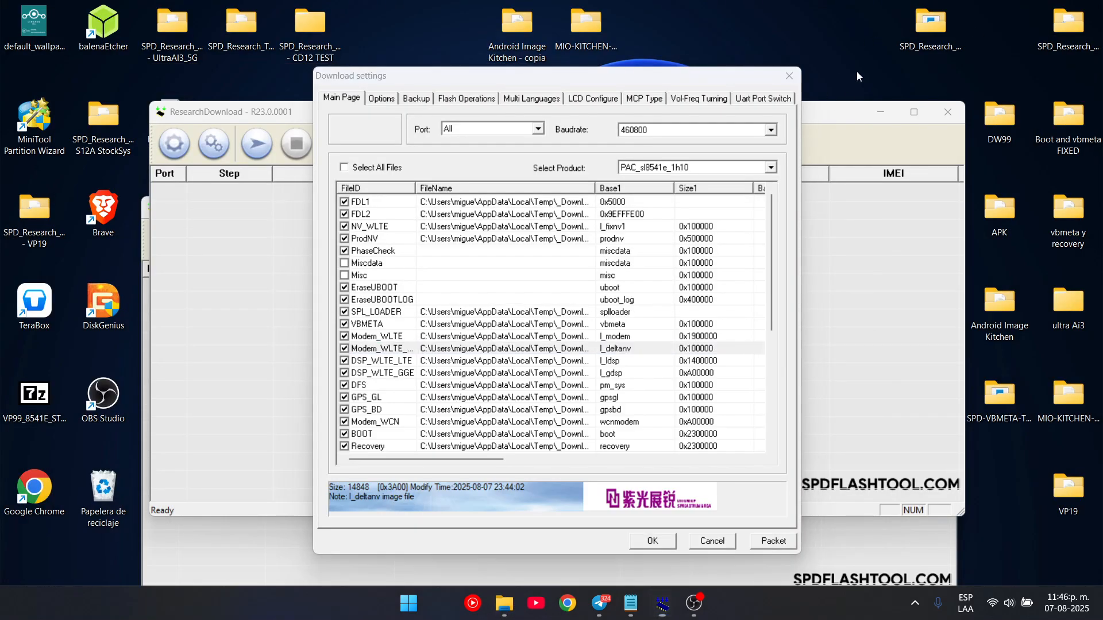
key("super+d")
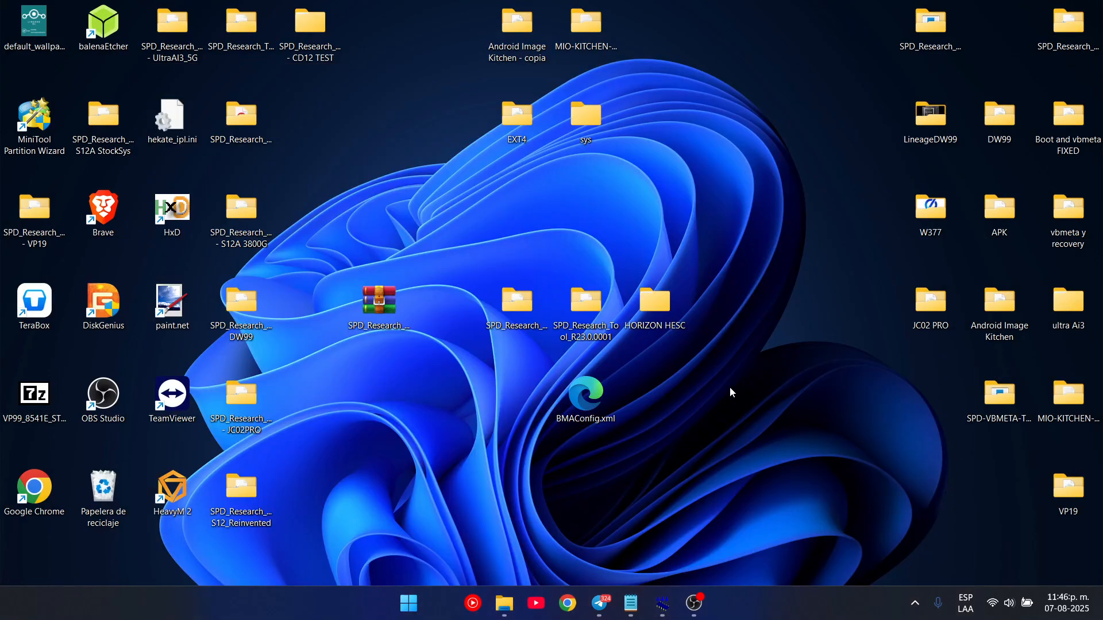
double_click(655, 302)
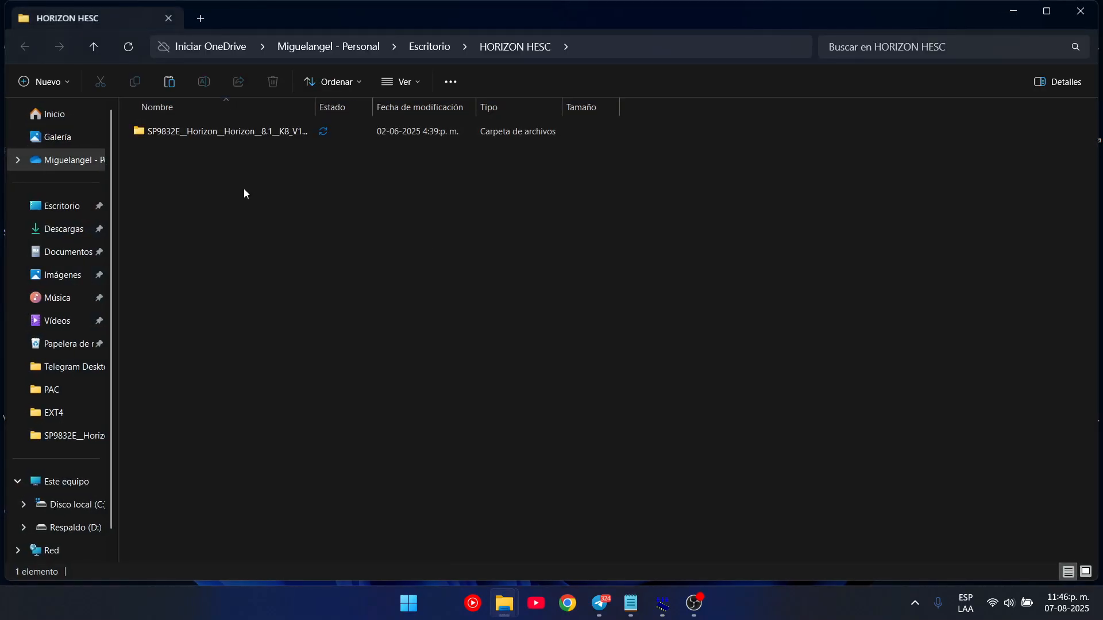
double_click(194, 131)
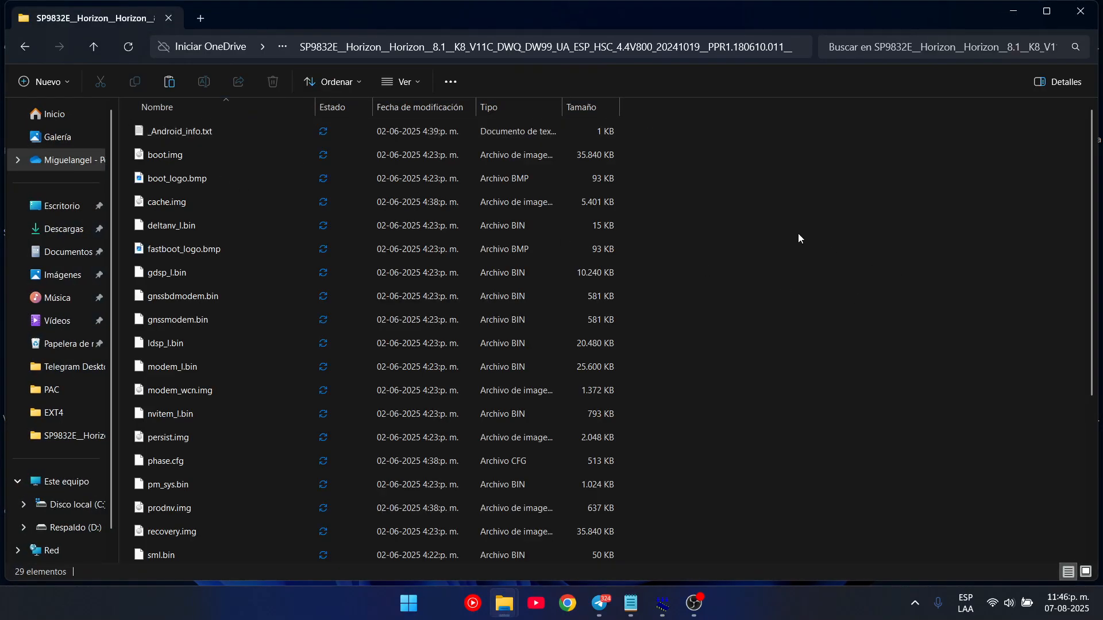
scroll(798, 233, "down", 3)
scroll(781, 232, "up", 3)
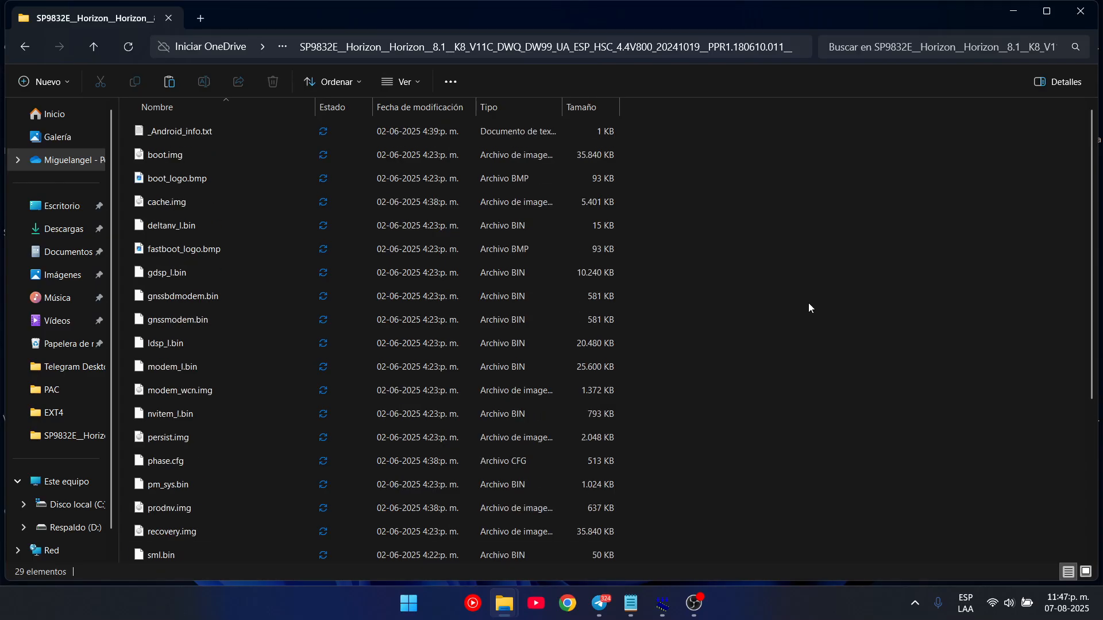
Paste the copied fdl1-sign.bin and fdl2-sign.bin into the SP9832E Horizon backup folder and minimize that window
right_click(752, 182)
left_click(778, 195)
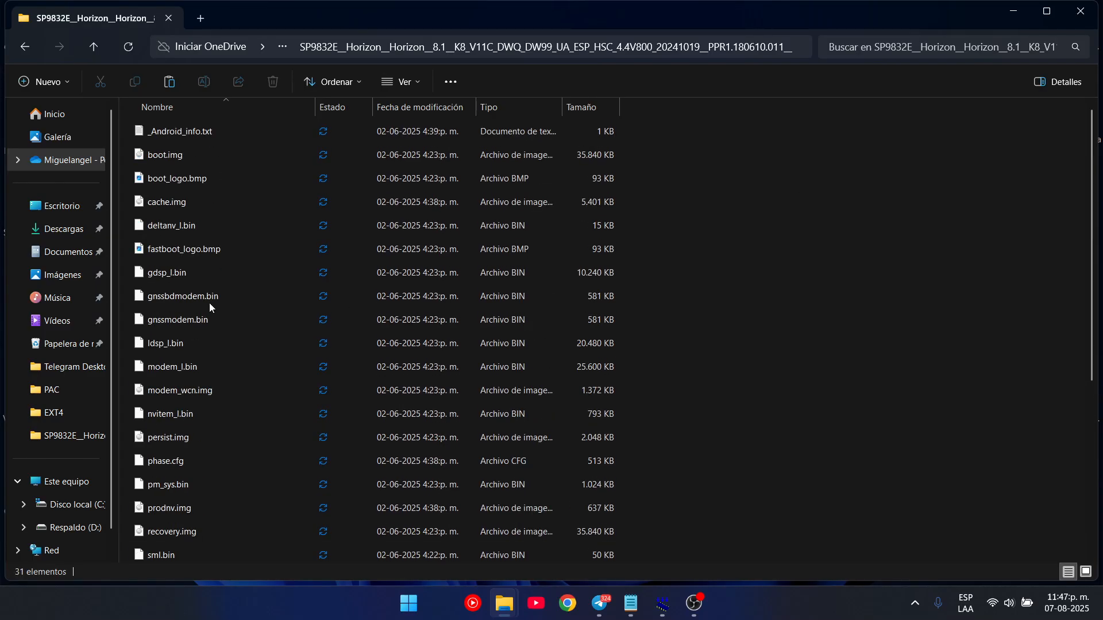
left_click(773, 262)
left_click(1013, 10)
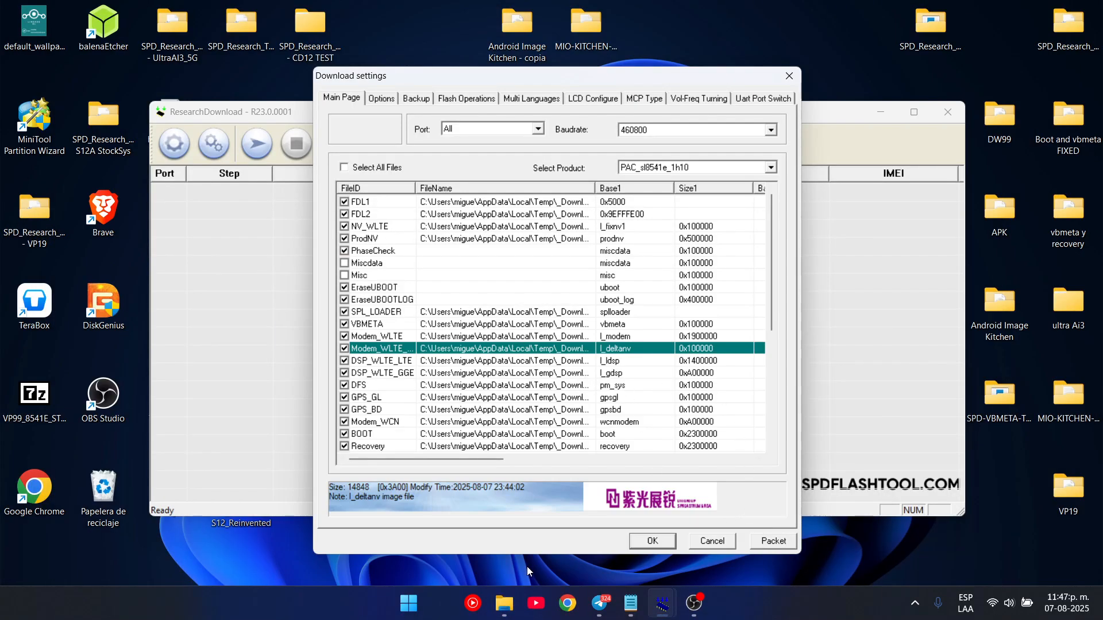
Open sl8541e_1h10.xml from the _DownloadFiles3DE0_31D3DC_0 temp folder in Edge and dismiss the page translation offer
mouse_move(505, 604)
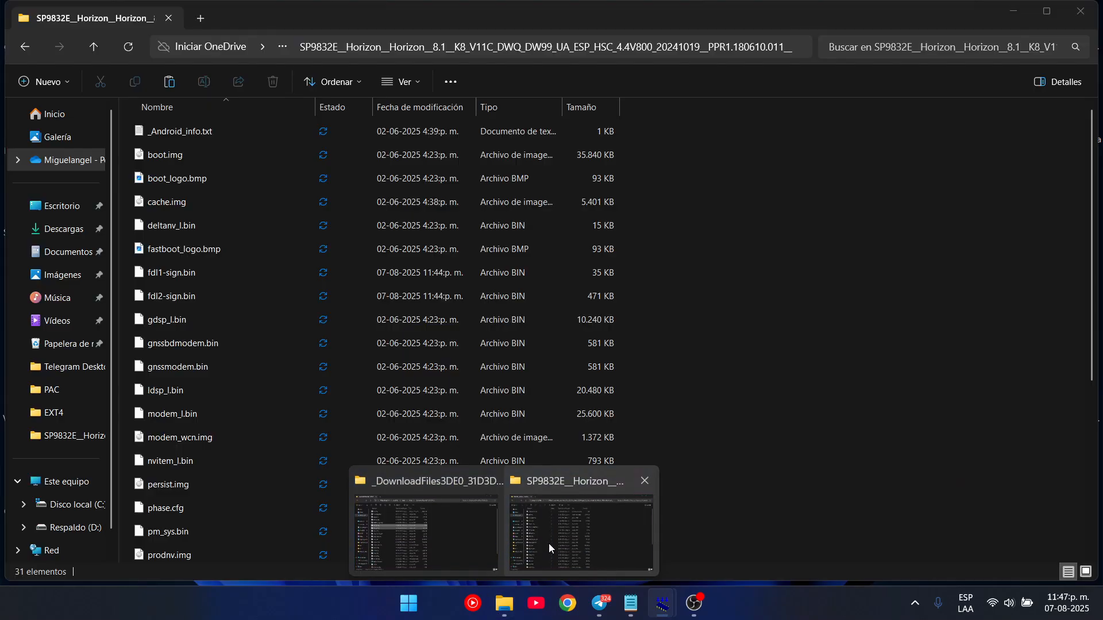
left_click(473, 537)
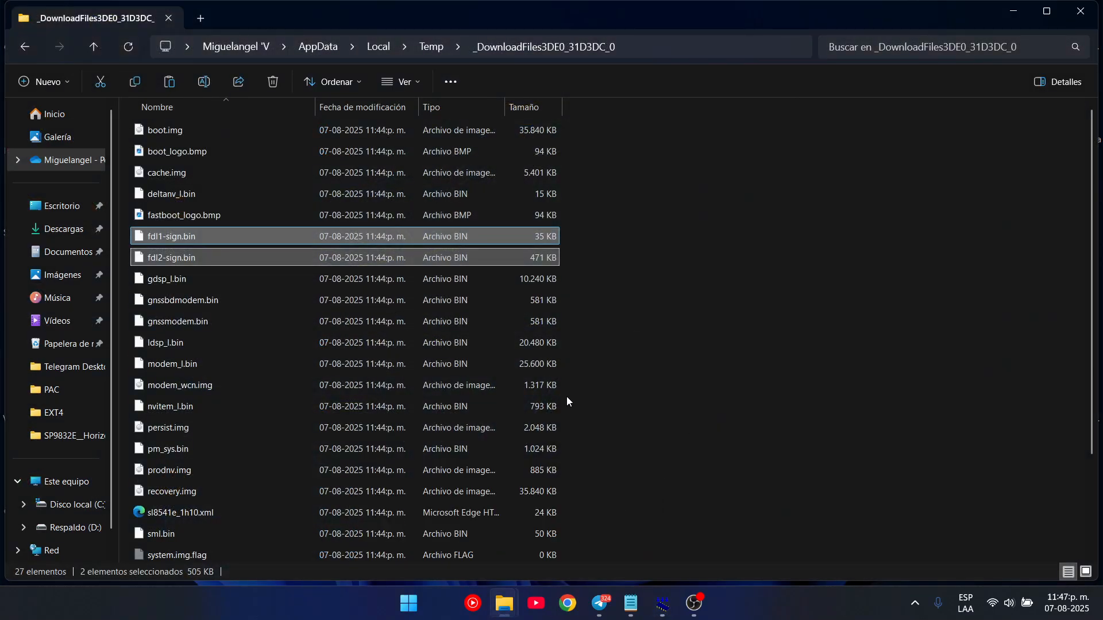
left_click(668, 329)
scroll(632, 350, "down", 1)
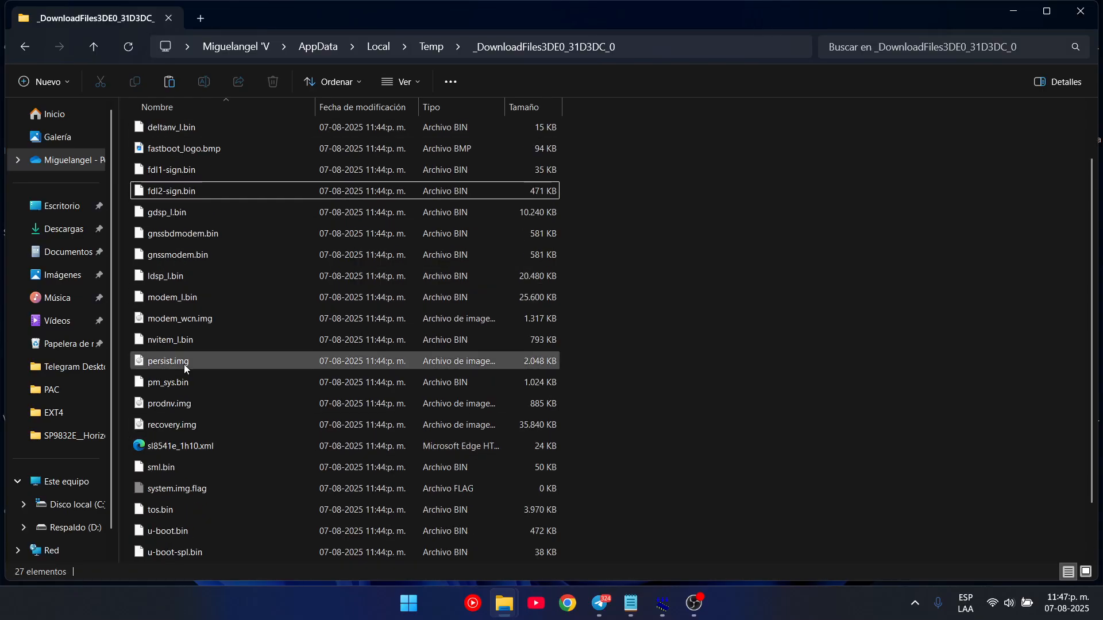
left_click(185, 468)
left_click(207, 451)
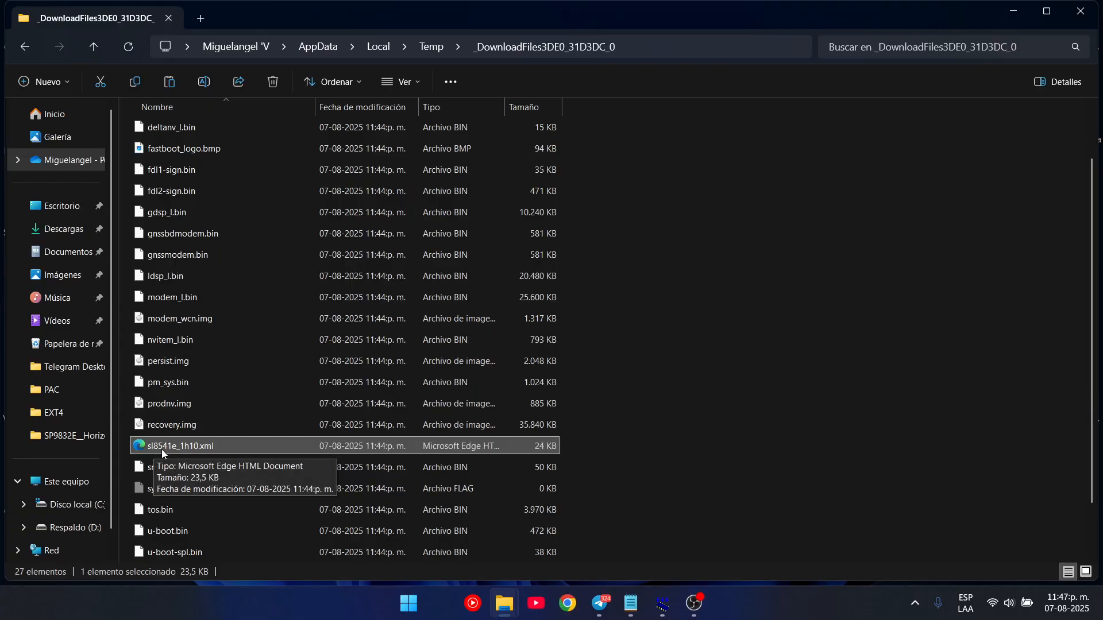
double_click(185, 448)
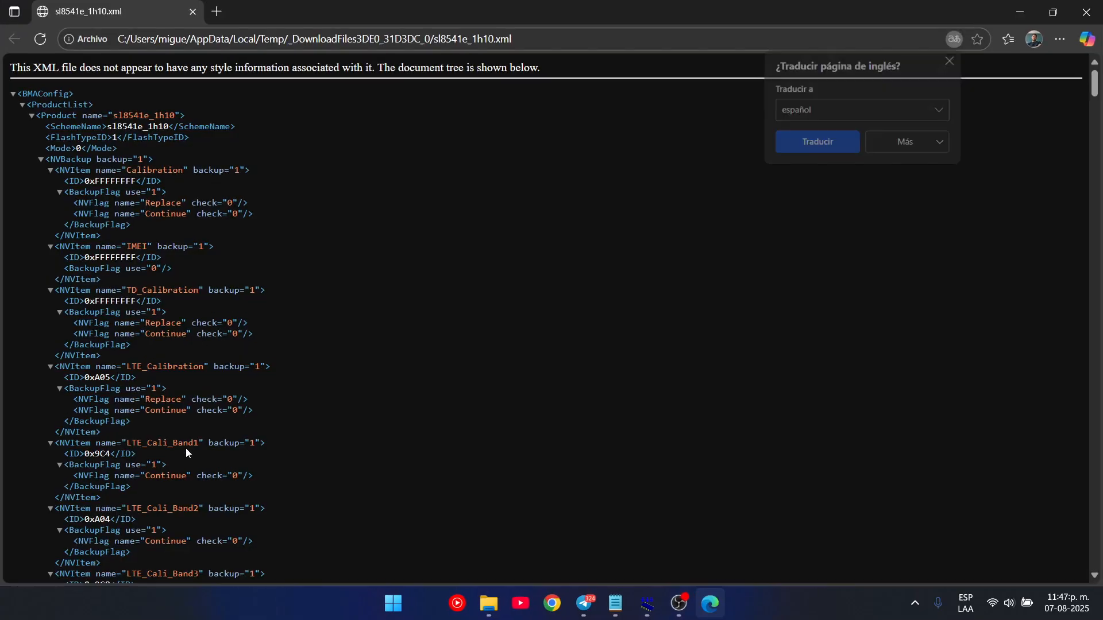
left_click(900, 143)
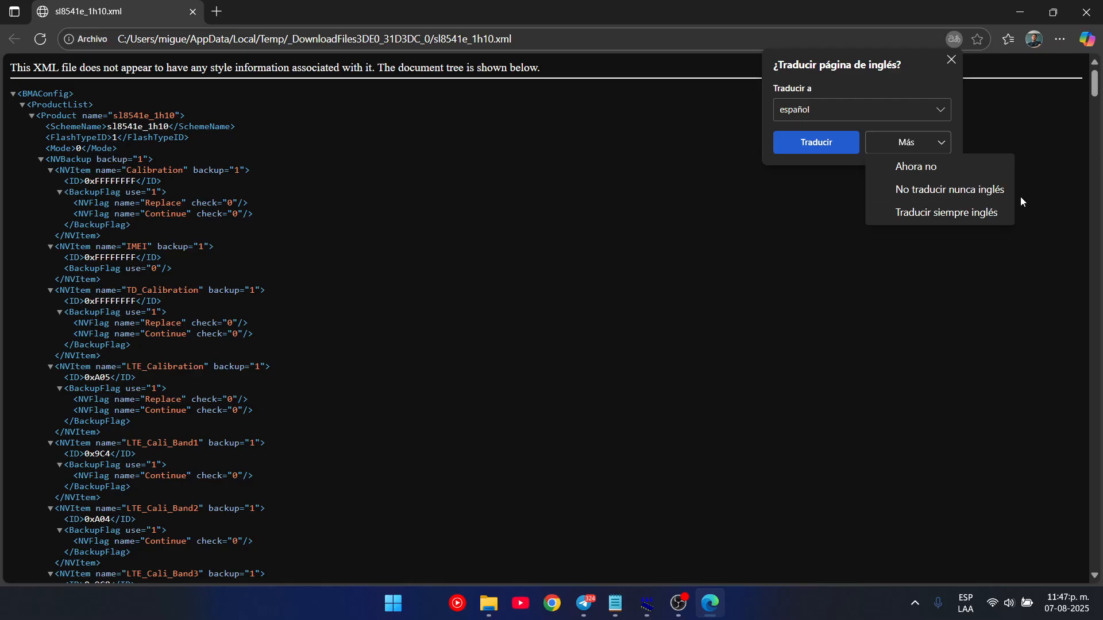
left_click(907, 169)
Examine the product name and the partition sizes in sl8541e_1h10.xml, including recovery, boot and system, and close the browser
left_click_drag(117, 115, 173, 120)
scroll(331, 294, "down", 15)
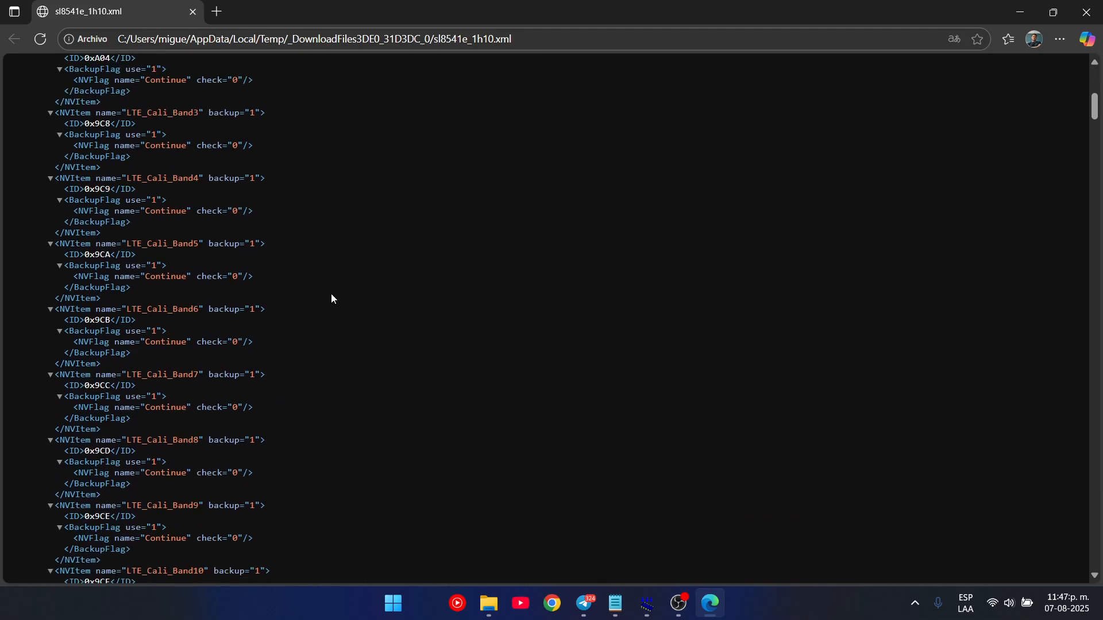
scroll(332, 282, "down", 20)
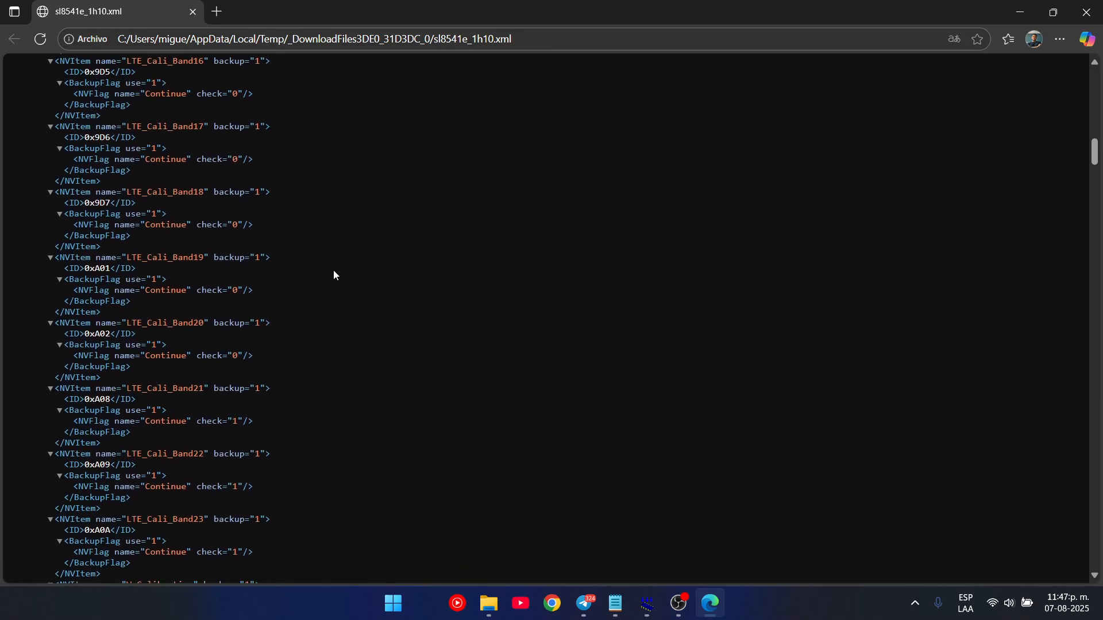
scroll(330, 252, "down", 7)
scroll(333, 252, "up", 4)
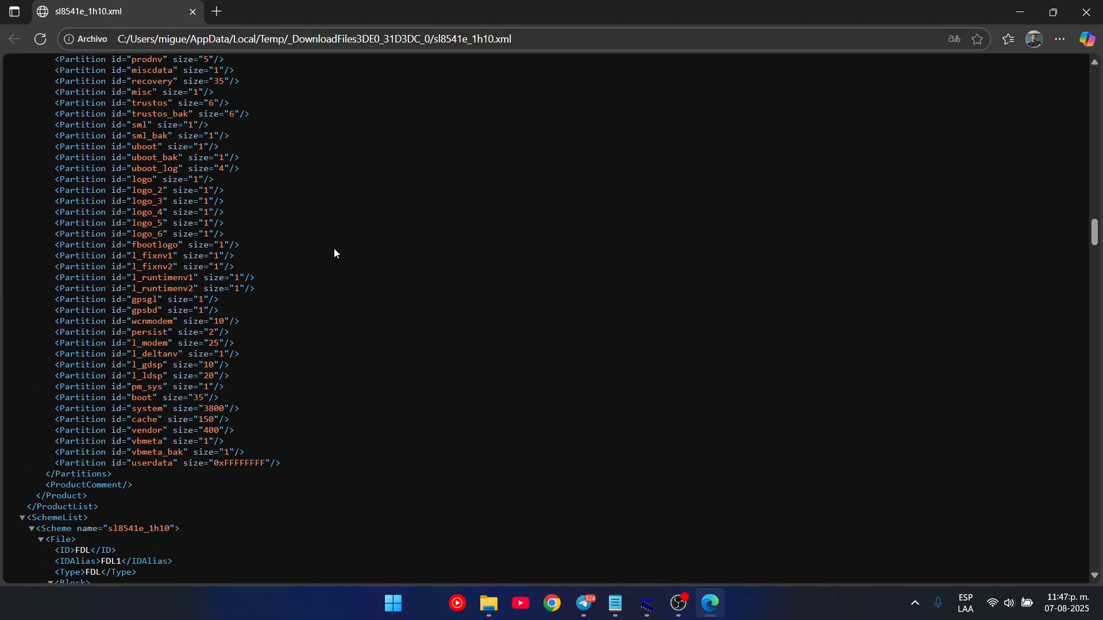
scroll(331, 256, "down", 1)
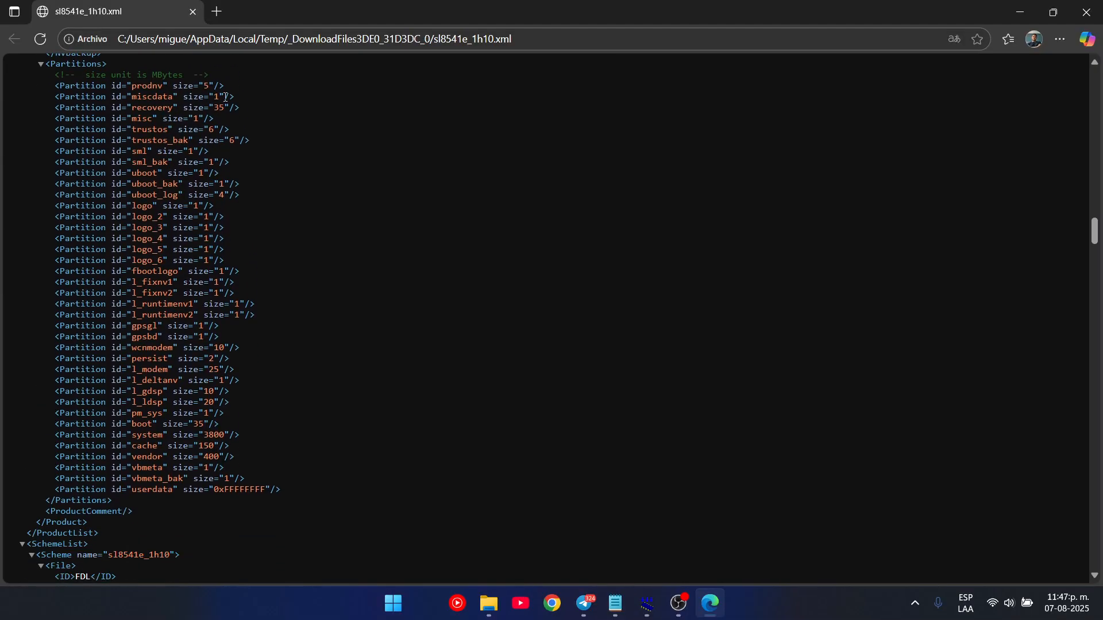
left_click_drag(214, 107, 229, 110)
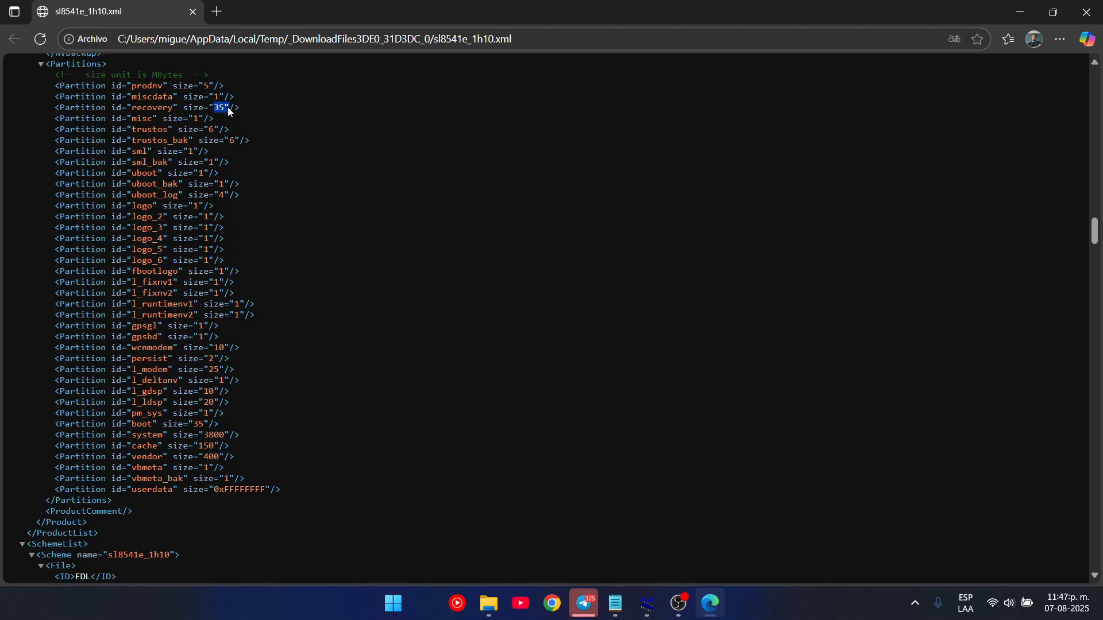
left_click(220, 129)
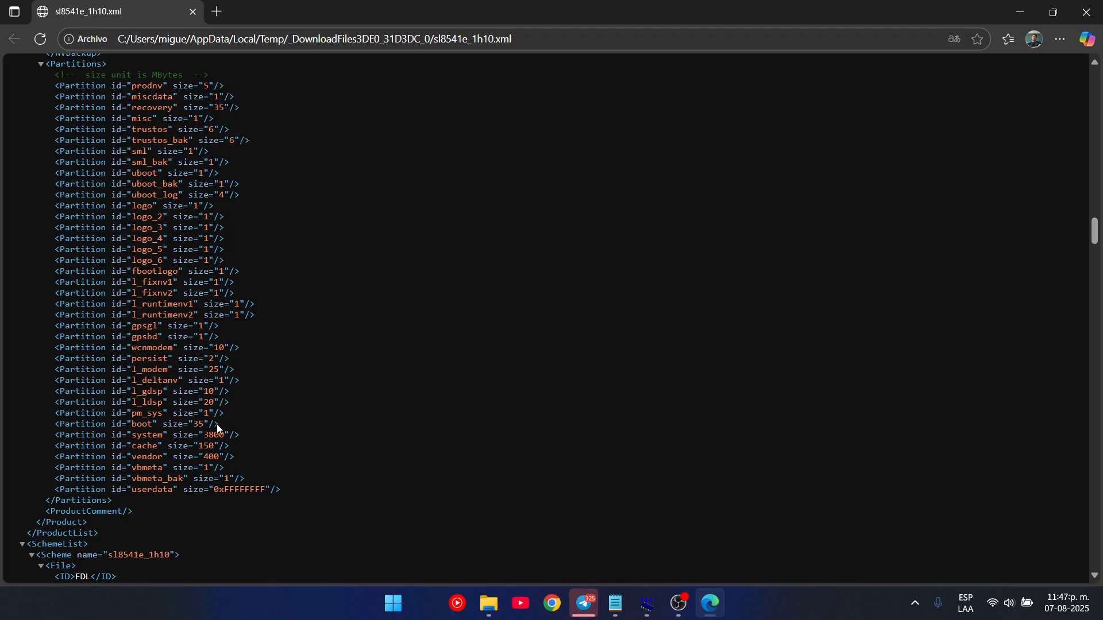
left_click_drag(205, 426, 196, 425)
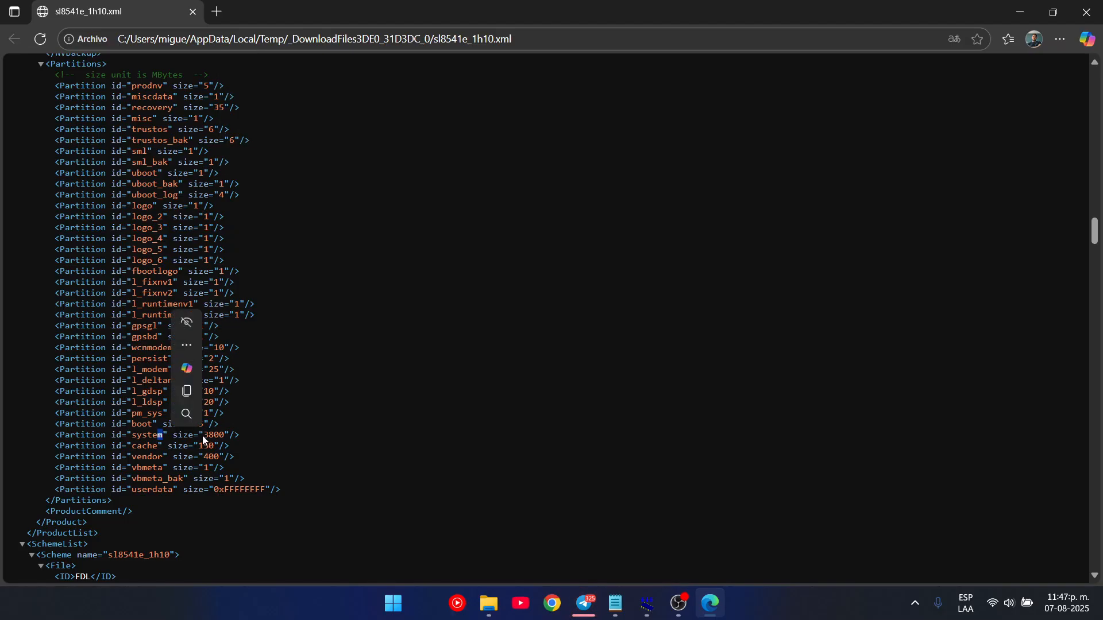
left_click(202, 435)
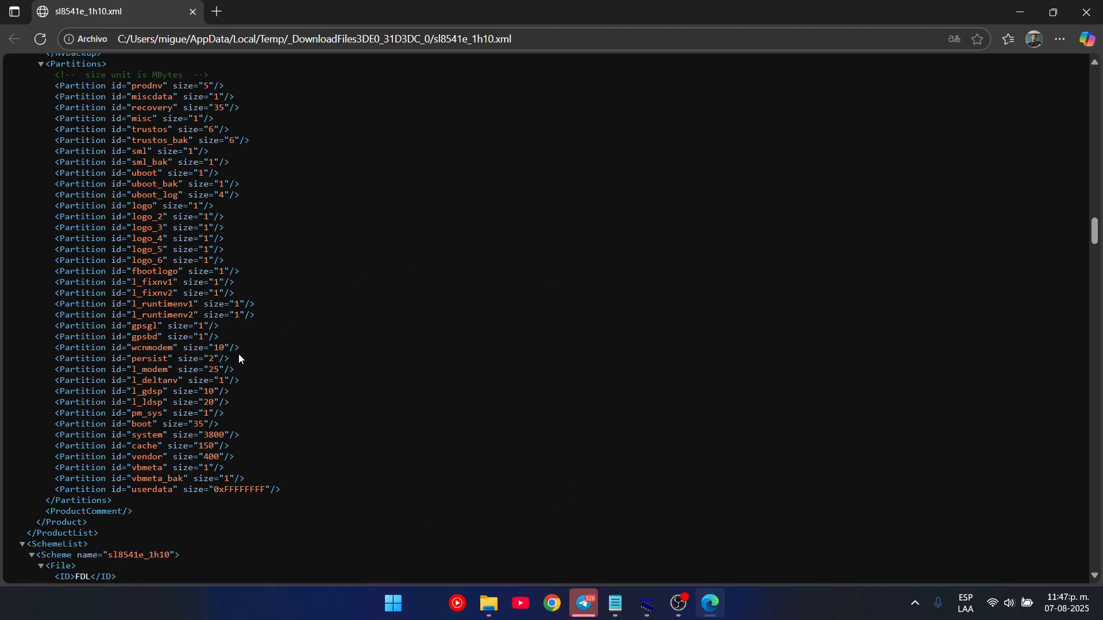
scroll(238, 359, "up", 15)
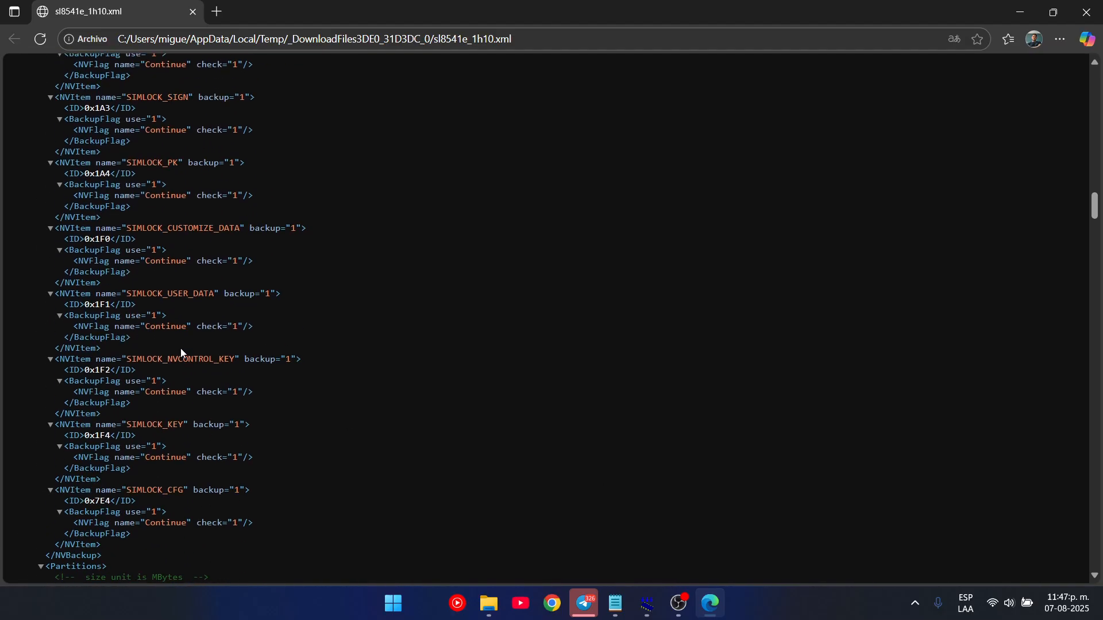
left_click(1086, 12)
Move sl8541e_1h10.xml from the temp folder into the HORIZON HESC folder on the desktop and minimize the folder window
right_click(150, 446)
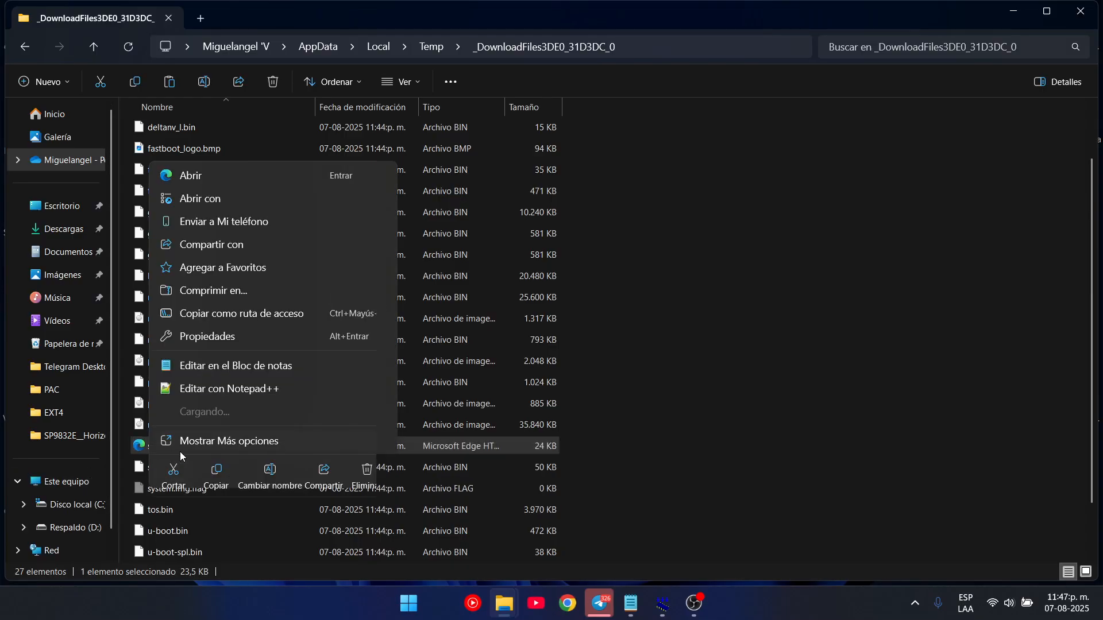
left_click(175, 471)
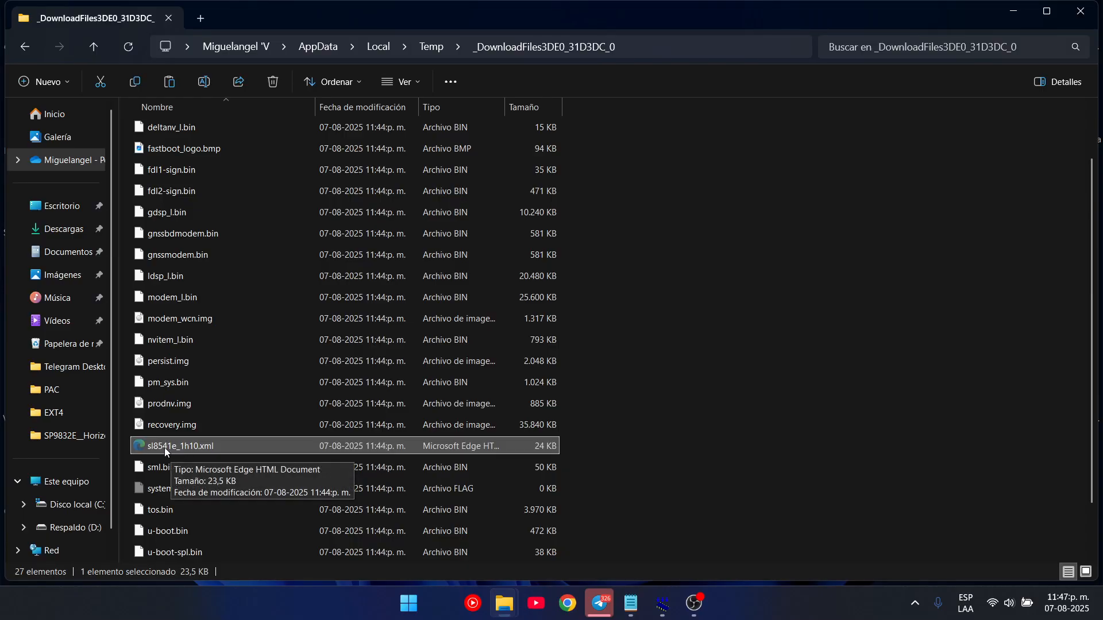
left_click(1047, 11)
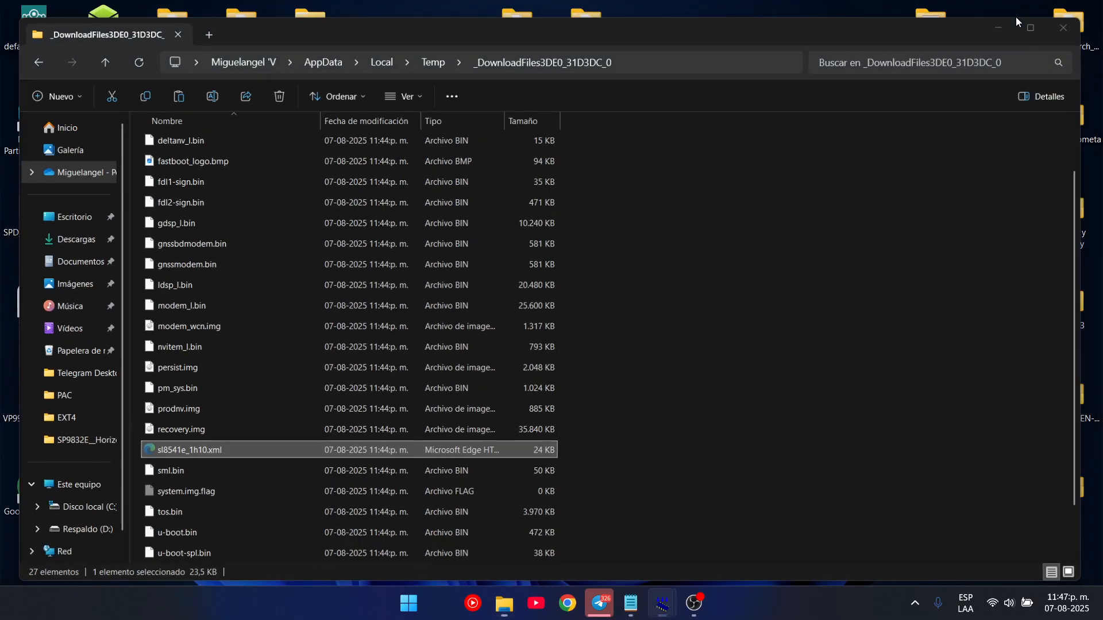
left_click(999, 25)
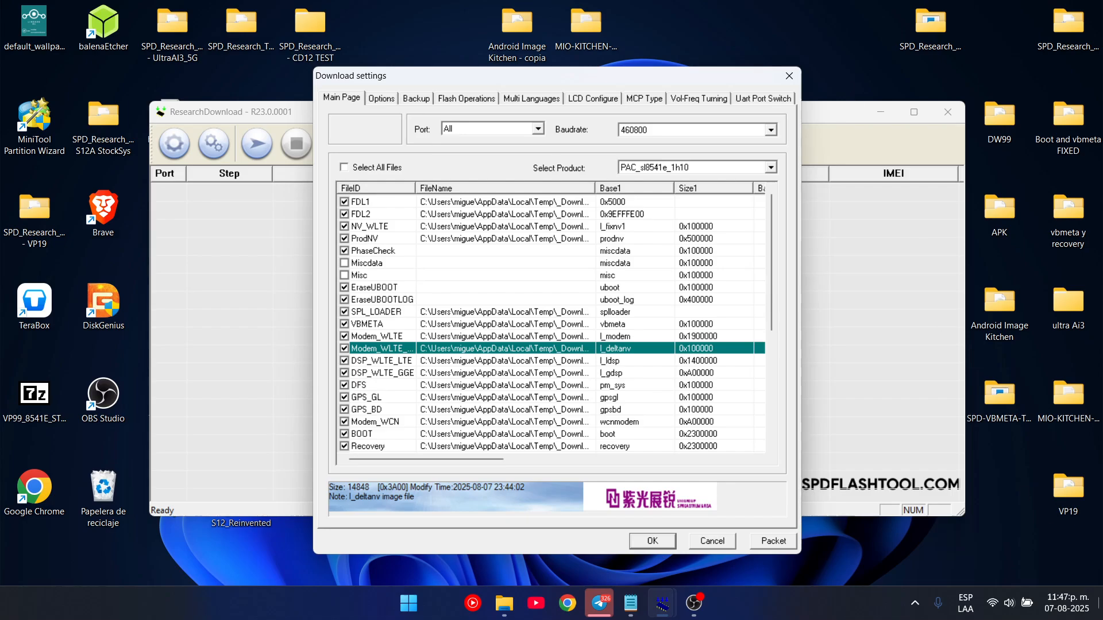
key("super+d")
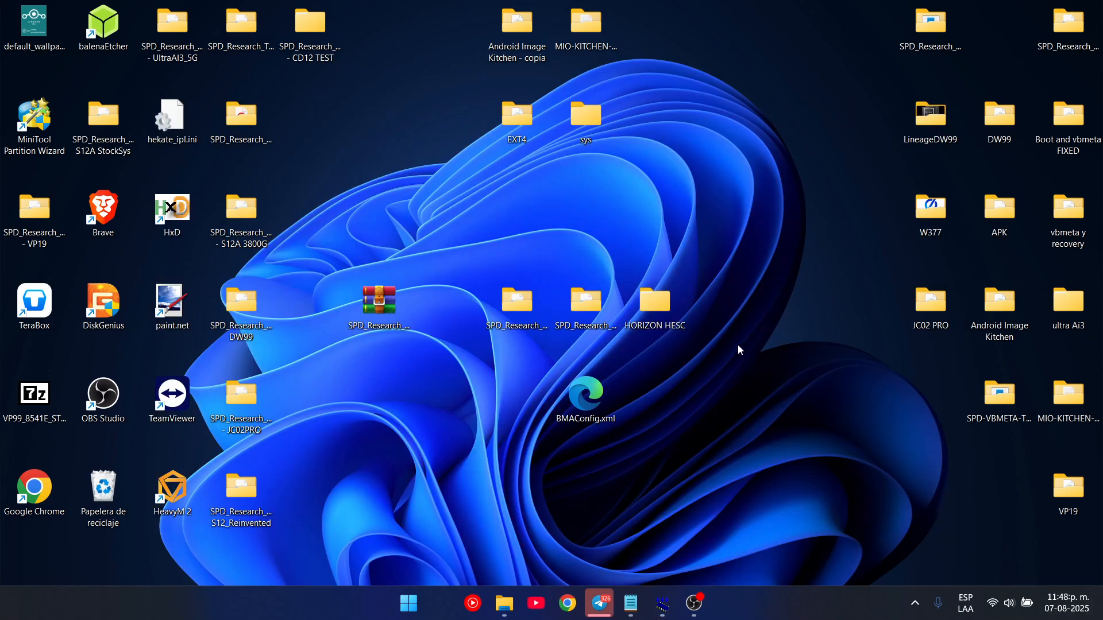
double_click(651, 310)
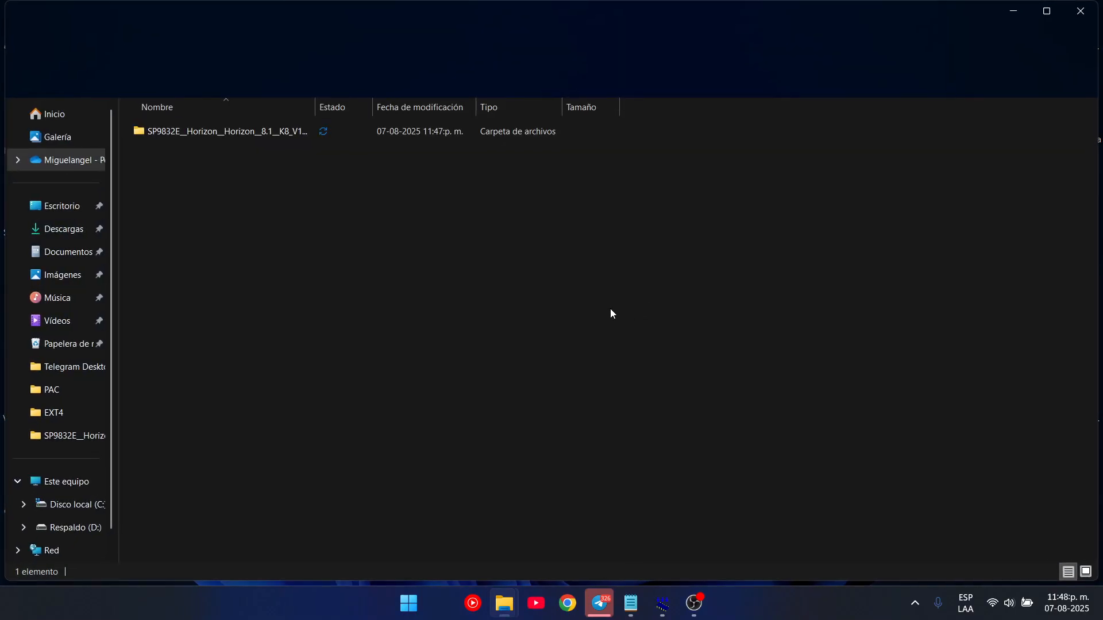
right_click(288, 229)
left_click(304, 243)
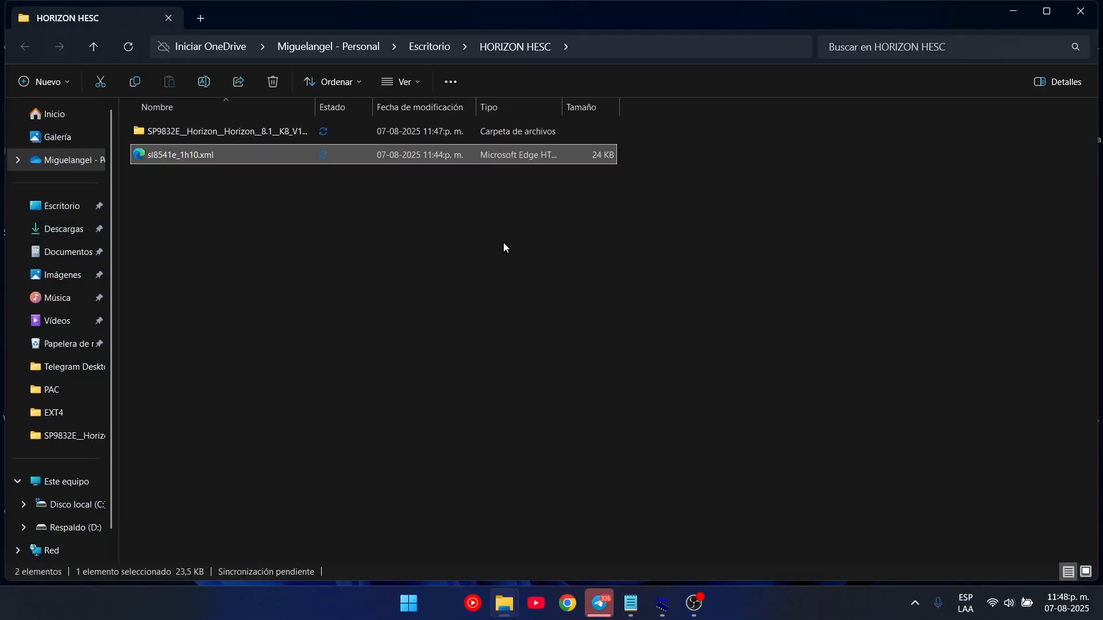
left_click(262, 210)
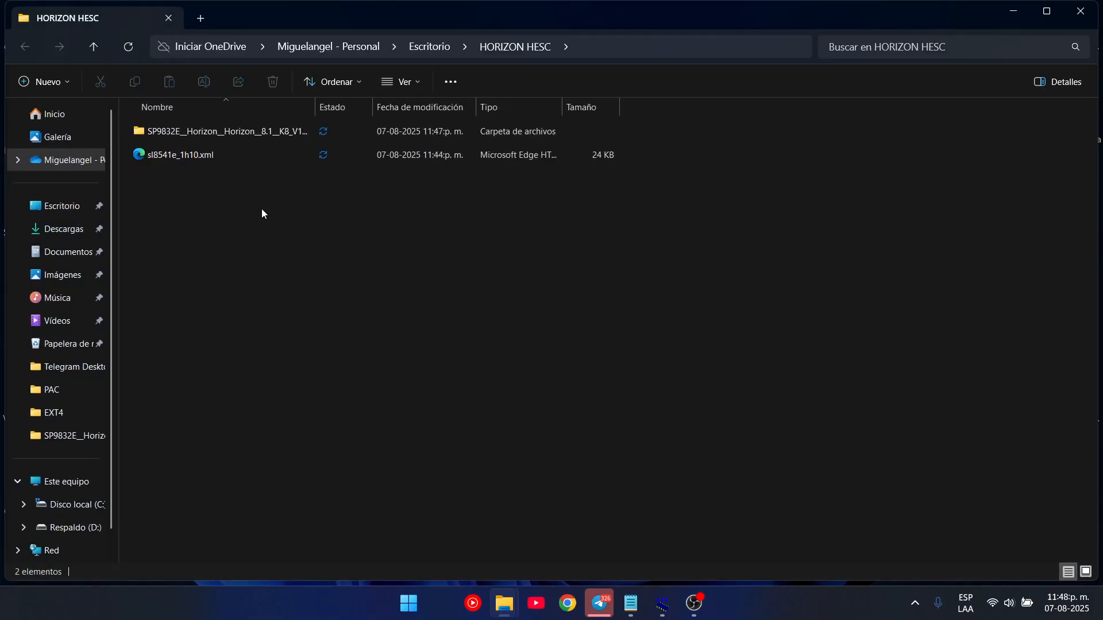
left_click(1014, 11)
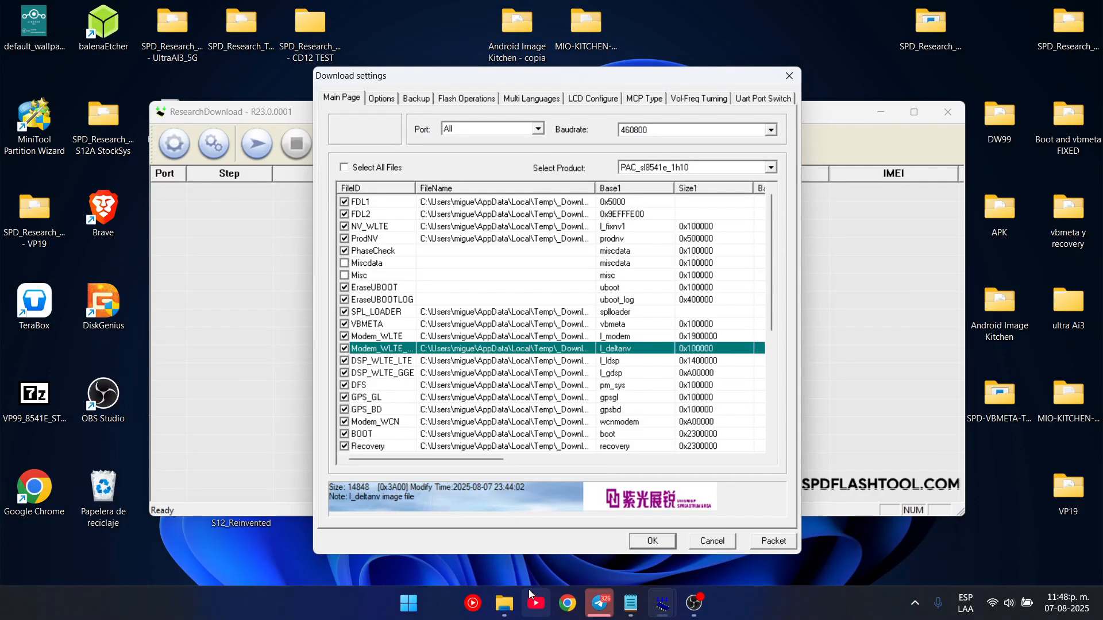
Close the download settings, minimize ResearchDownload and send the desktop copy of BMAConfig.xml to the recycle bin
left_click(789, 77)
left_click_drag(781, 120, 791, 162)
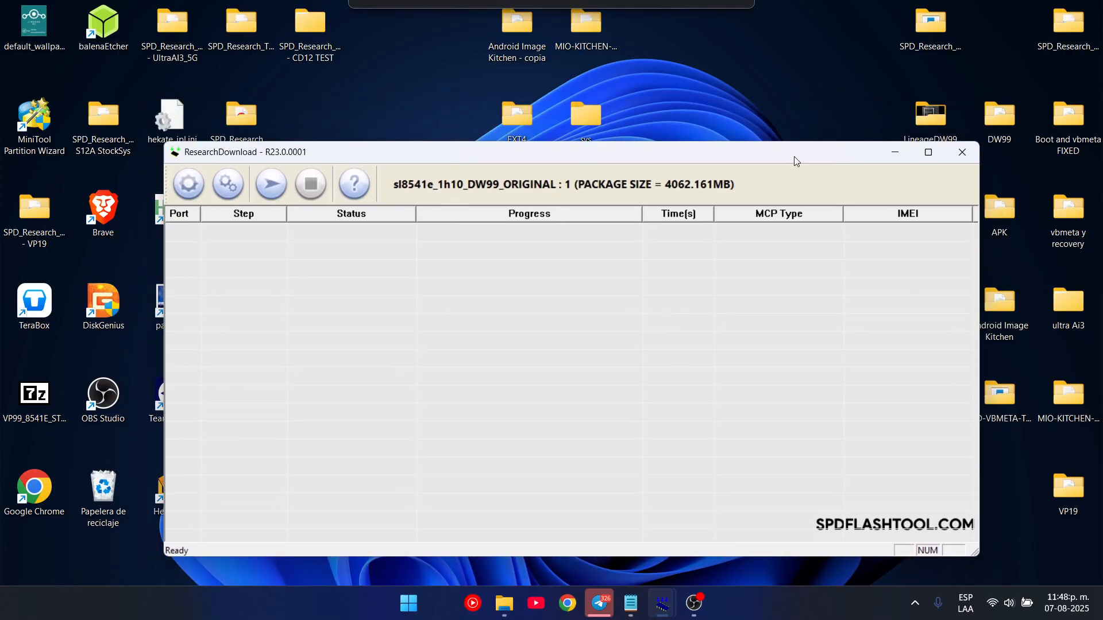
left_click(891, 153)
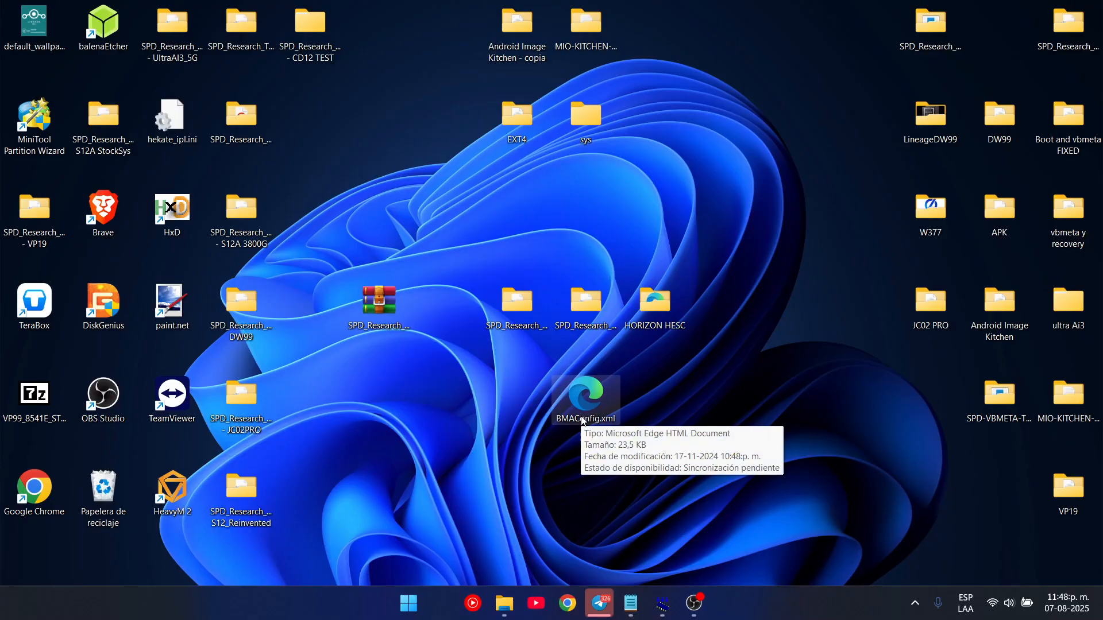
left_click_drag(605, 419, 104, 499)
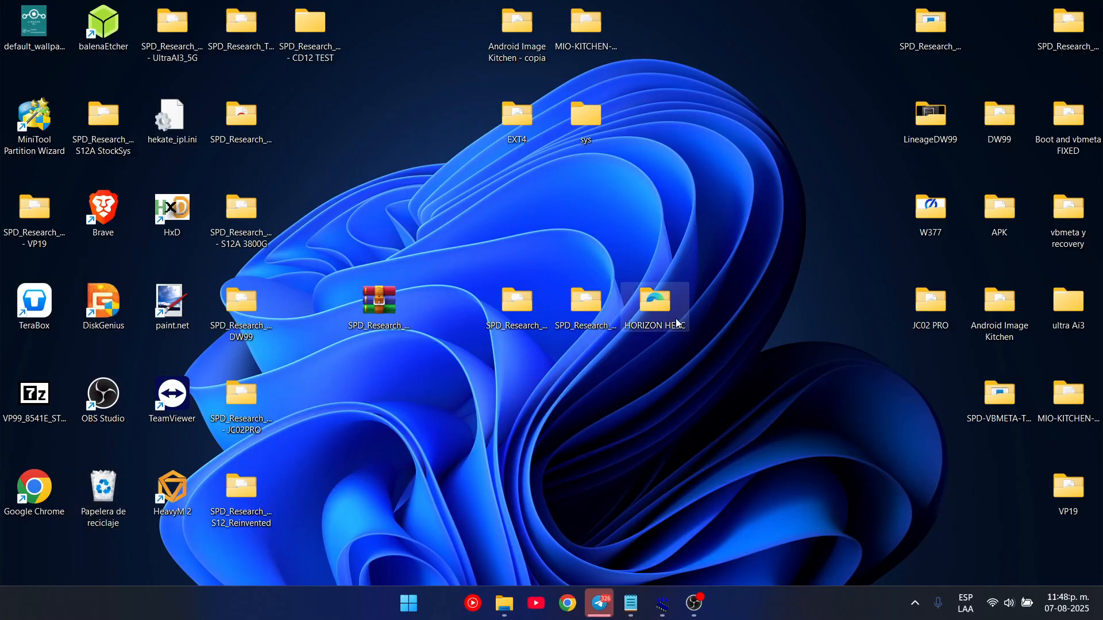
Arrange the HORIZON HESC and SPD_Research_Tool_R22.19.1301 folders side by side and select BMAConfig.xml in the tool folder
double_click(656, 307)
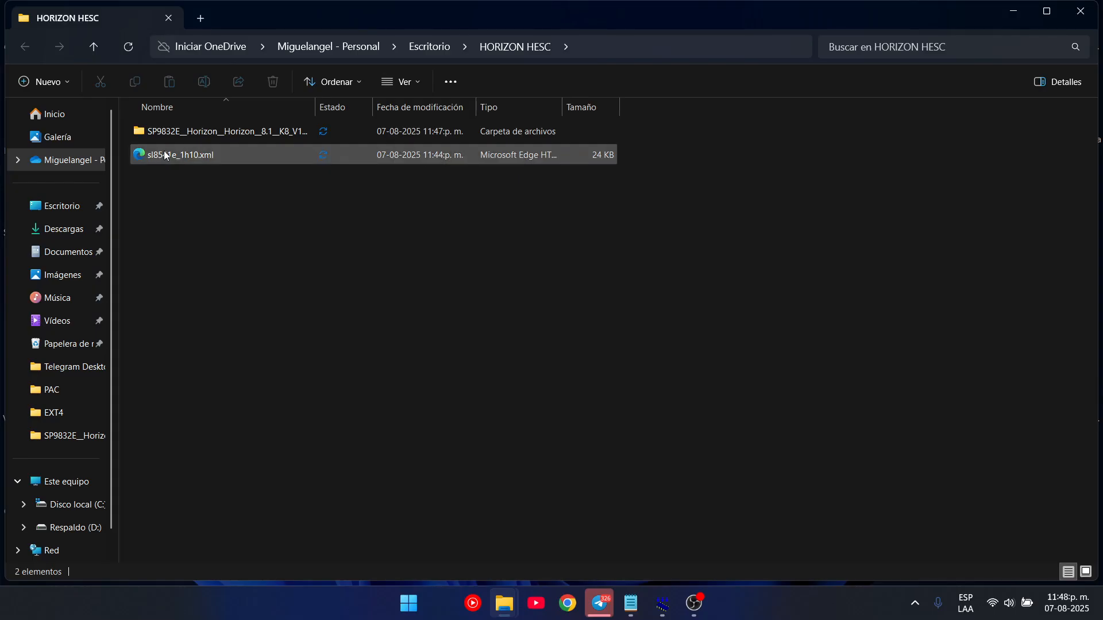
left_click_drag(252, 18, 1101, 220)
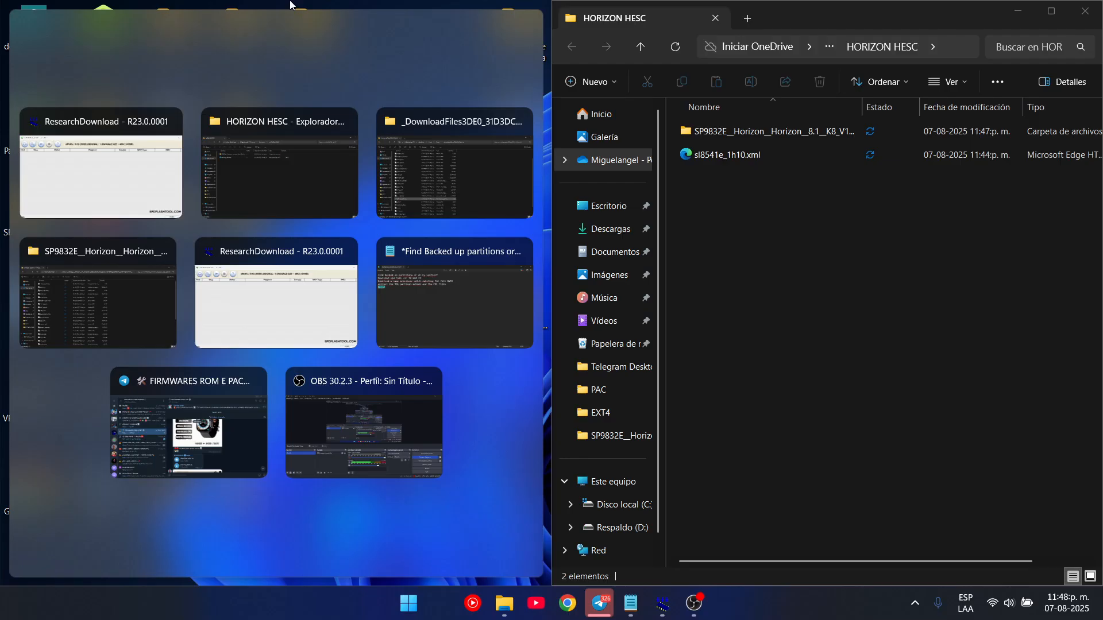
left_click(434, 17)
left_click(519, 314)
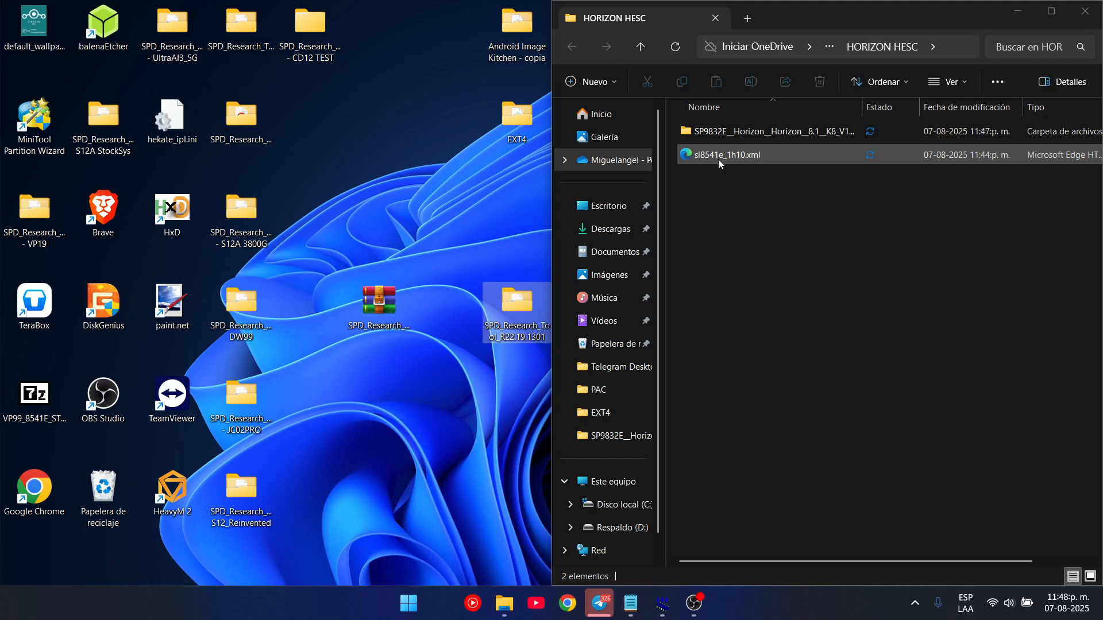
double_click(519, 313)
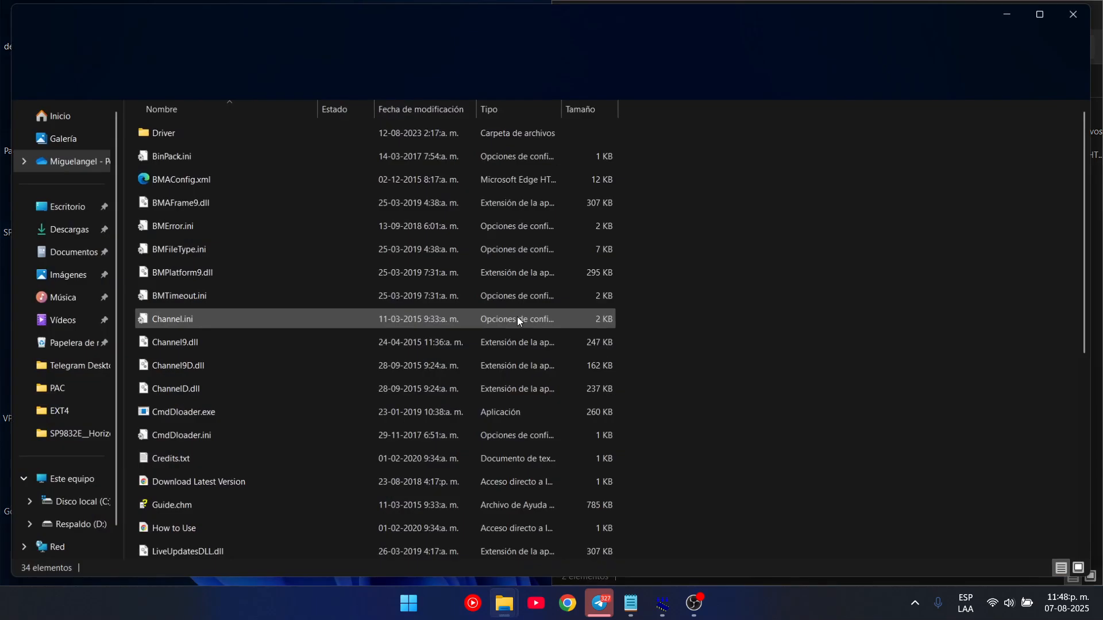
left_click_drag(579, 23, 1, 112)
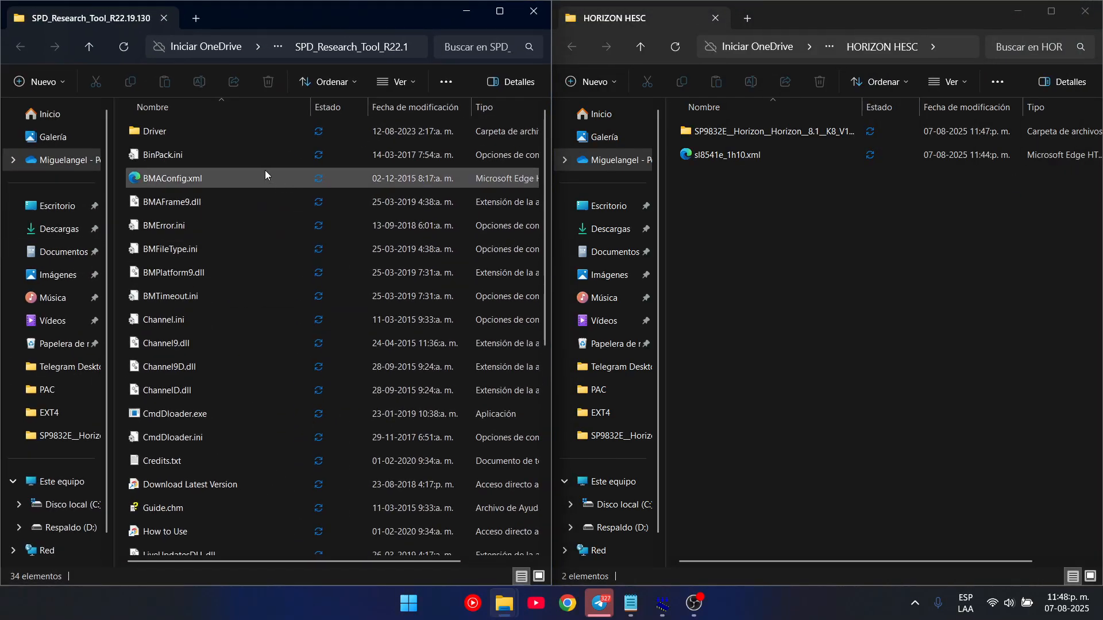
left_click(144, 181)
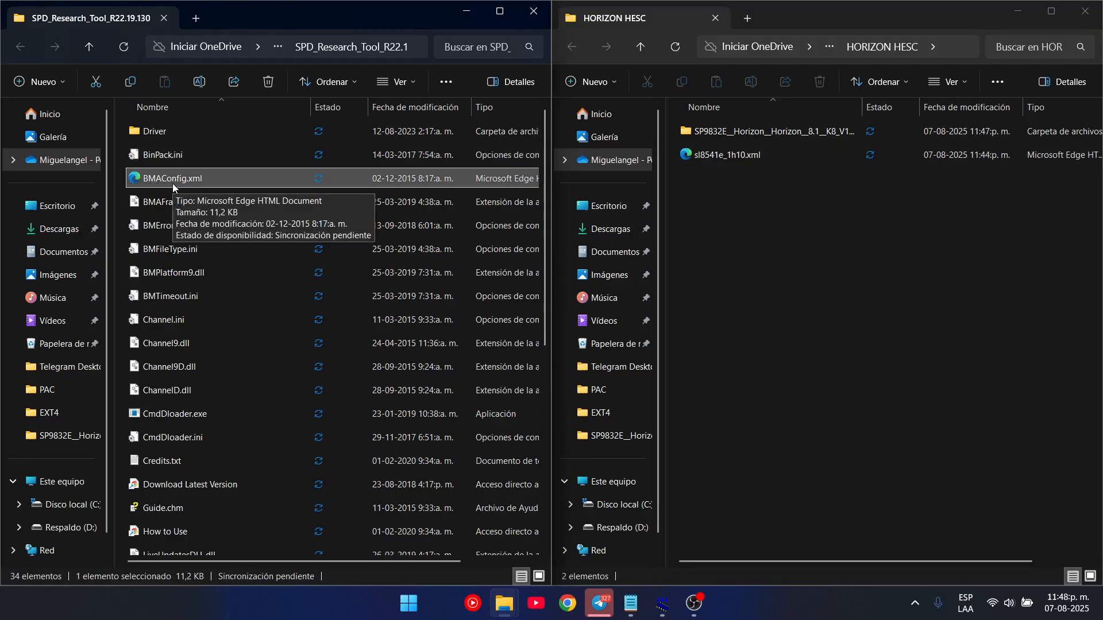
Copy the full file name of BMAConfig.xml in the SPD_Research_Tool_R22.19.1301 folder, including its extension
left_click(175, 184)
left_click(183, 184)
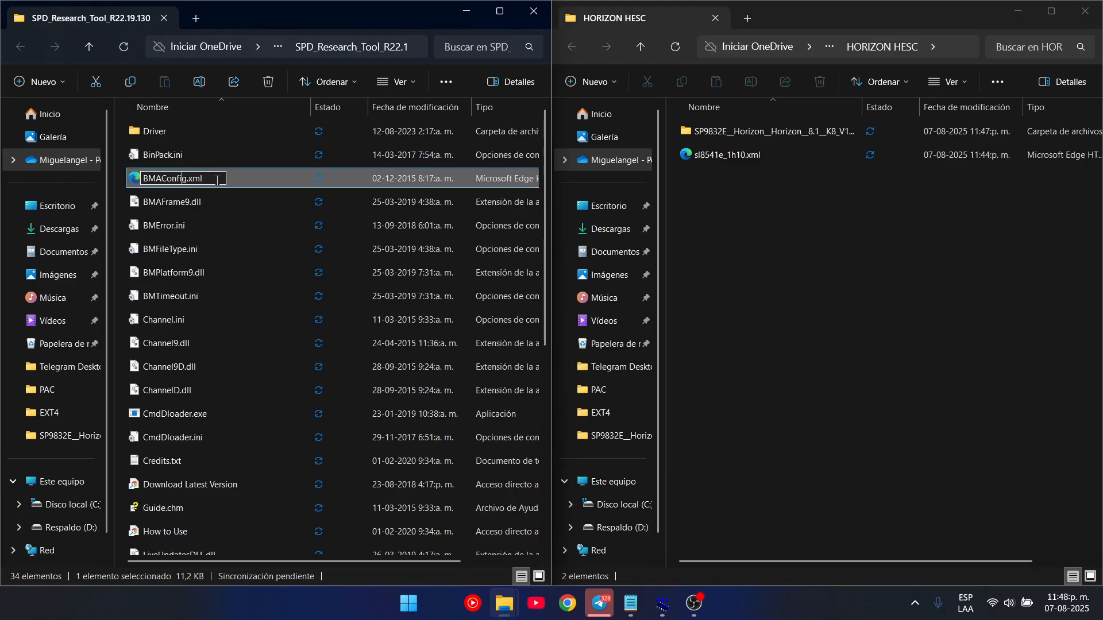
left_click_drag(210, 179, 140, 179)
key("super+c")
right_click(158, 180)
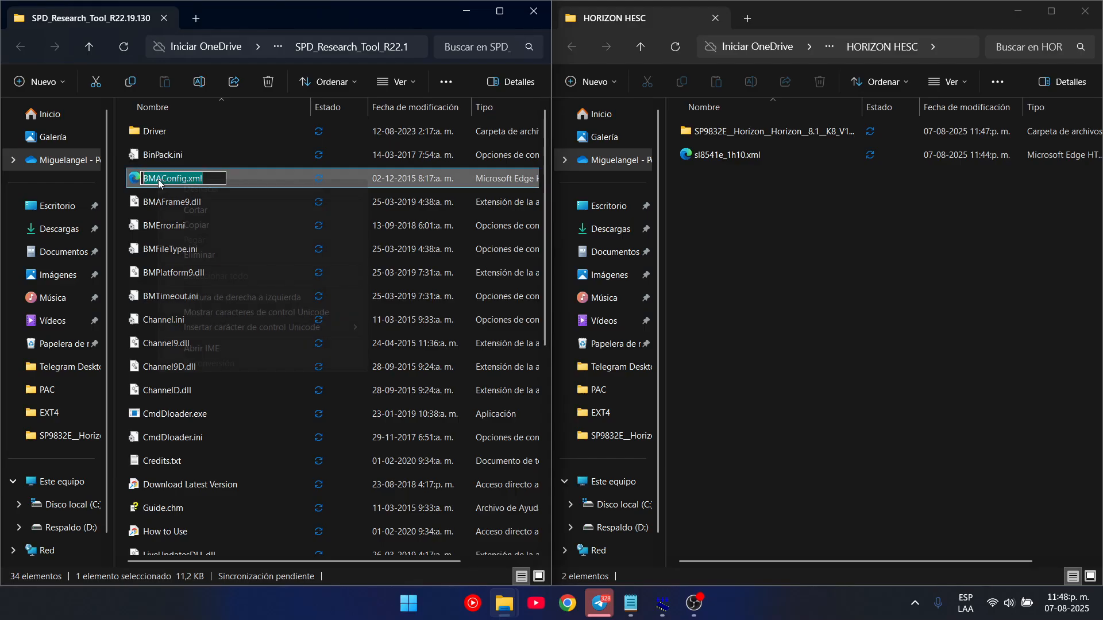
left_click(196, 225)
left_click(760, 229)
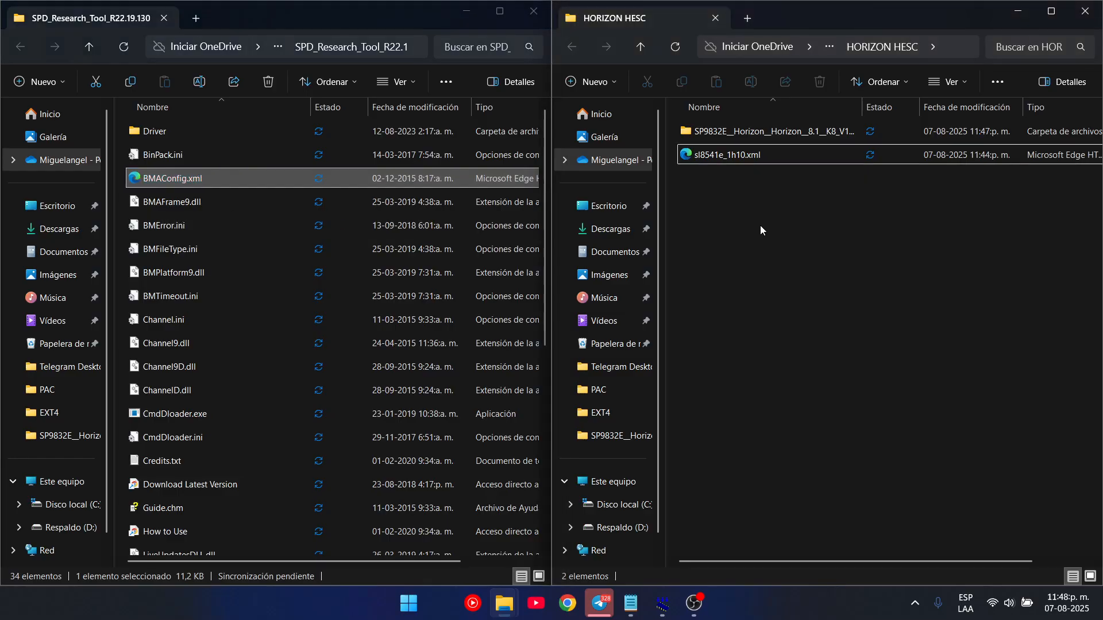
Rename sl8541e_1h10.xml in the HORIZON HESC folder as BMAConfig.xml and move it into SPD_Research_Tool_R22.19.1301, replacing the existing file
left_click(717, 154)
left_click(719, 156)
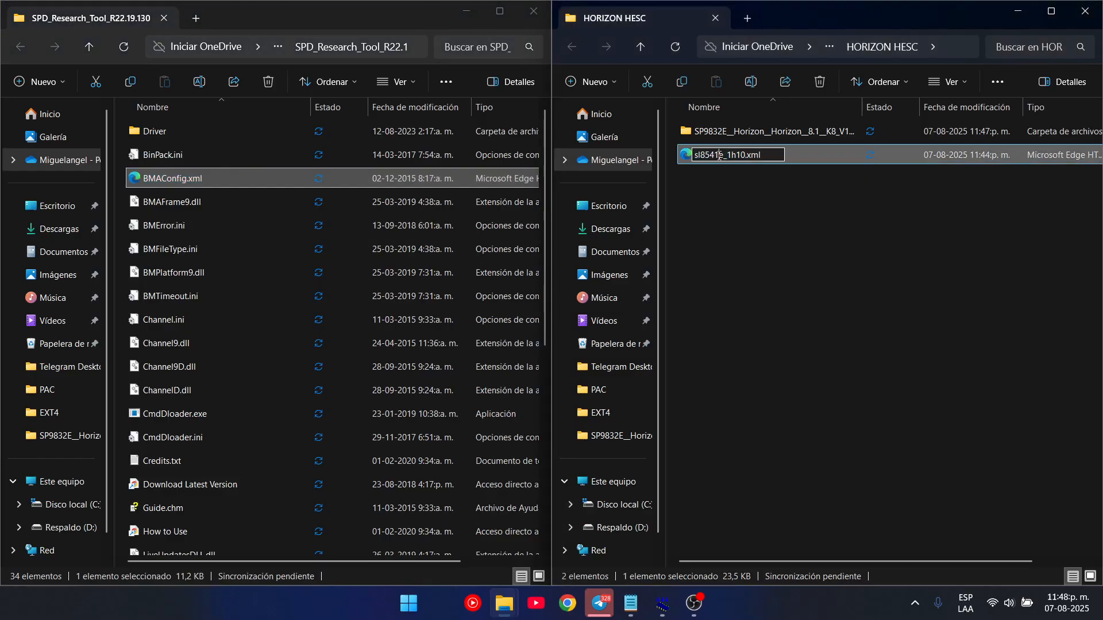
left_click_drag(773, 155, 695, 155)
right_click(714, 152)
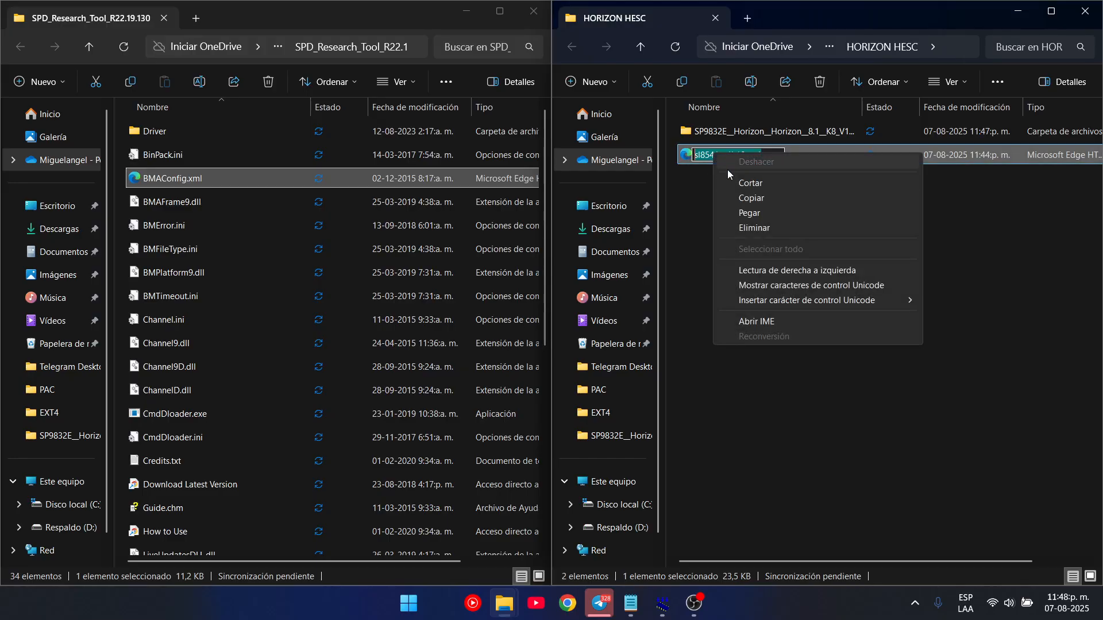
left_click(736, 213)
left_click(763, 232)
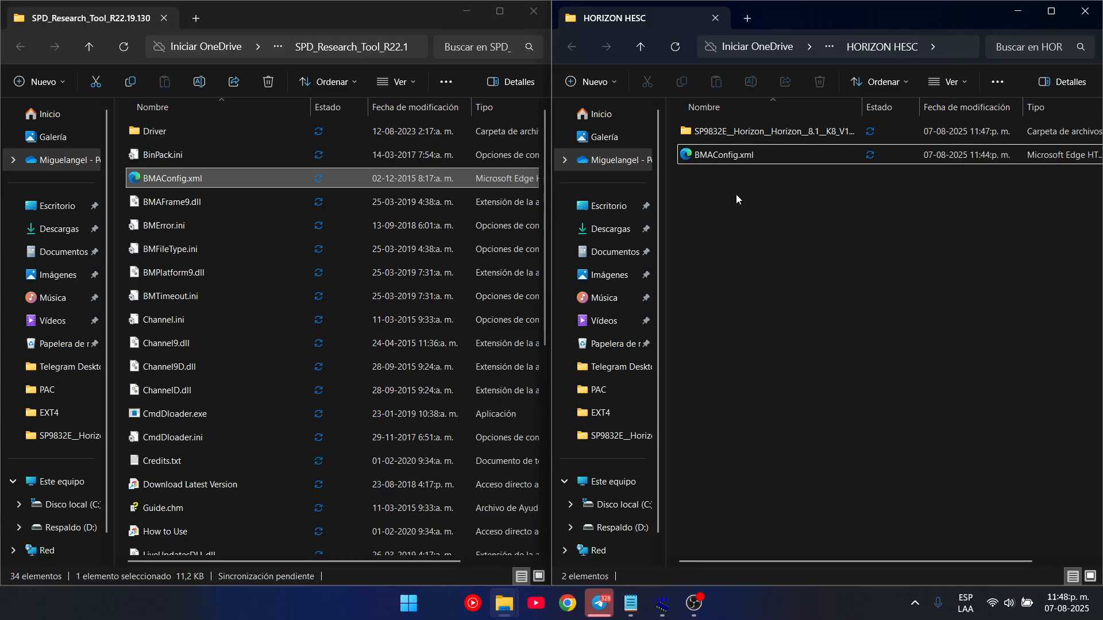
left_click_drag(718, 155, 135, 178)
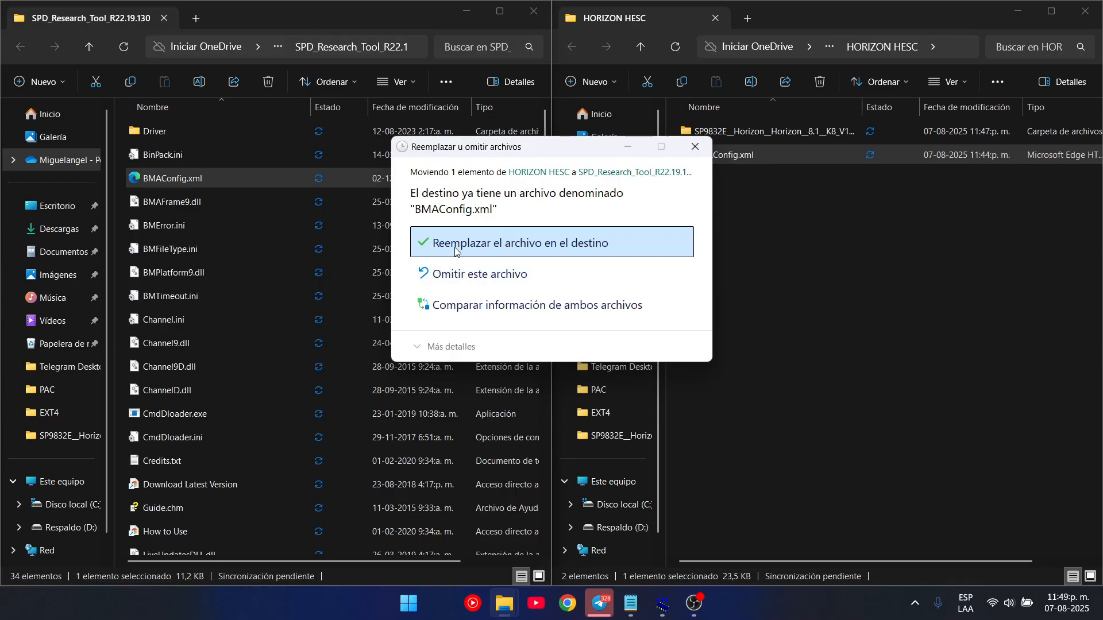
left_click(455, 247)
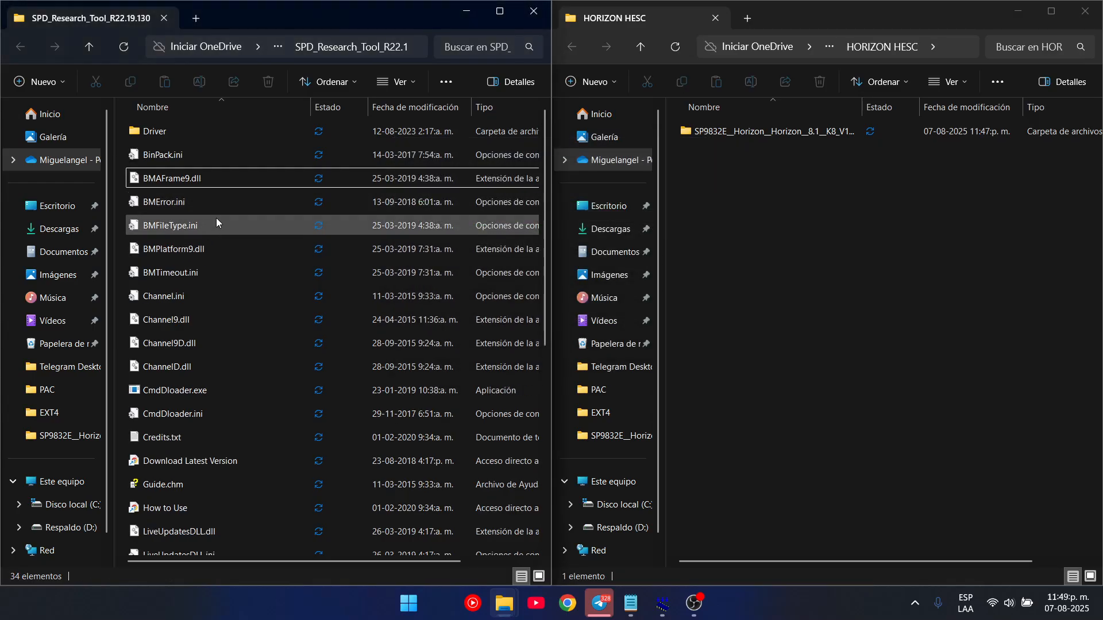
Open the replaced BMAConfig.xml in the tool folder, check its product and scheme names, and close the browser
scroll(259, 276, "down", 4)
scroll(276, 374, "up", 2)
scroll(259, 439, "down", 2)
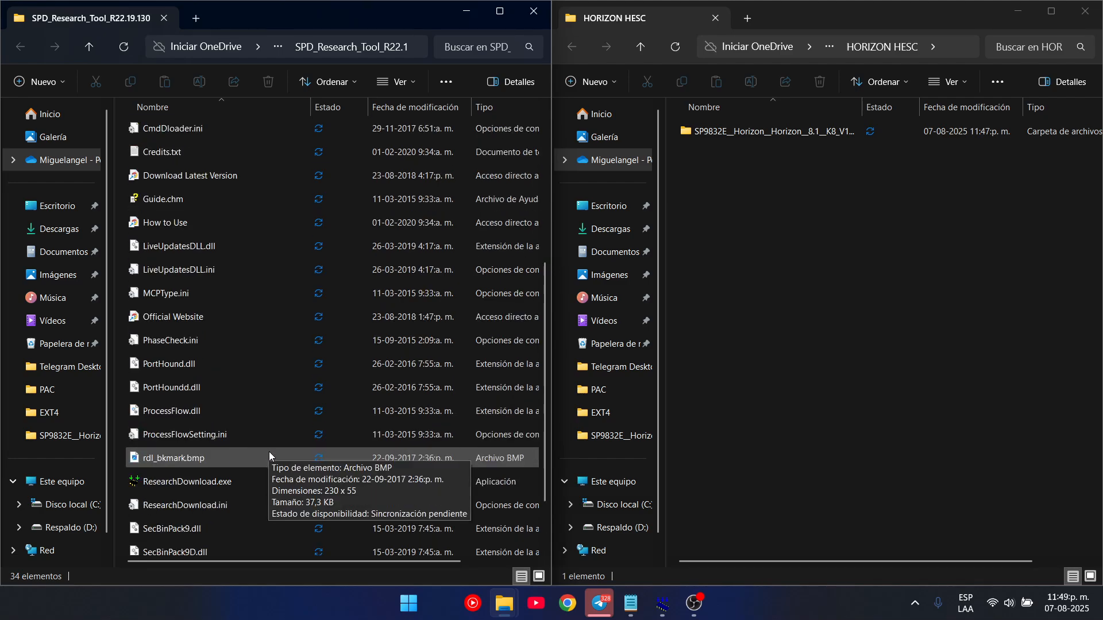
scroll(273, 448, "down", 2)
scroll(278, 440, "up", 1)
scroll(276, 451, "down", 1)
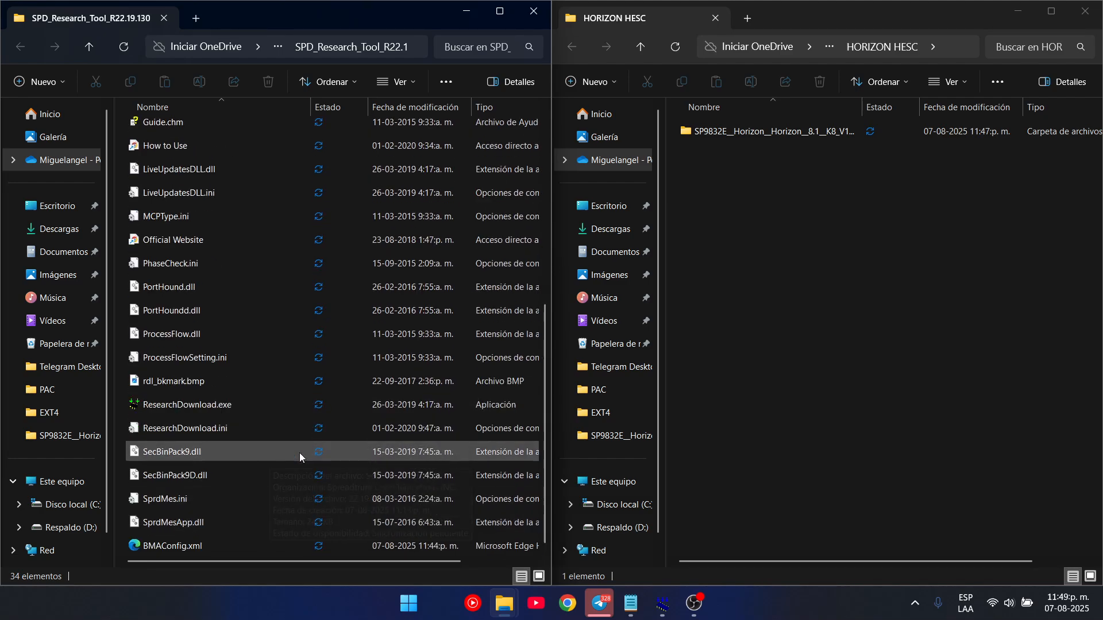
left_click(187, 547)
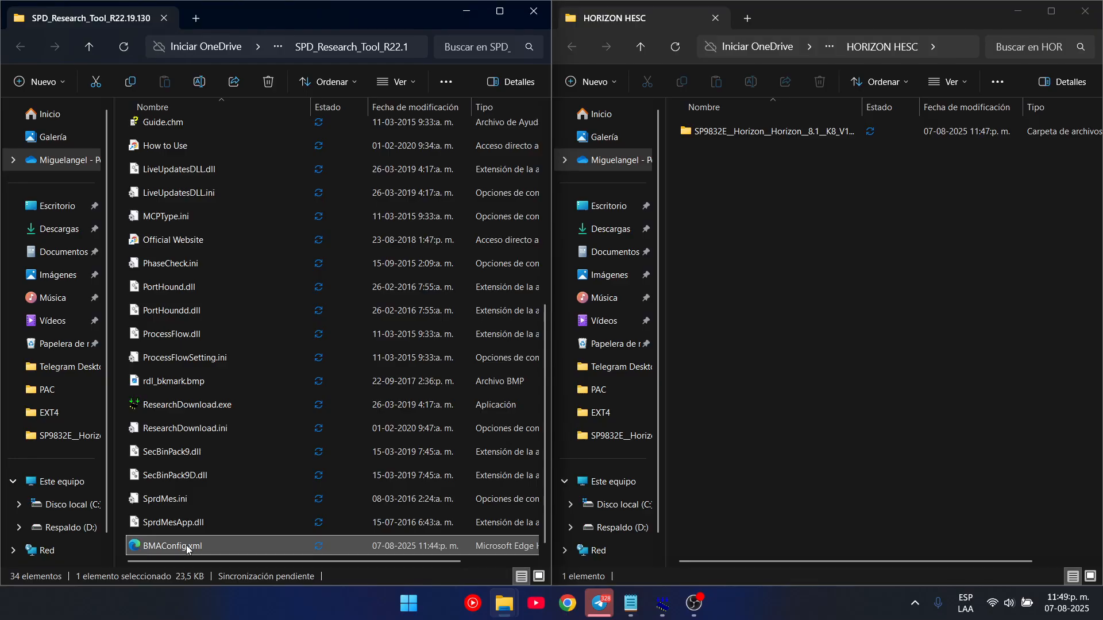
double_click(186, 547)
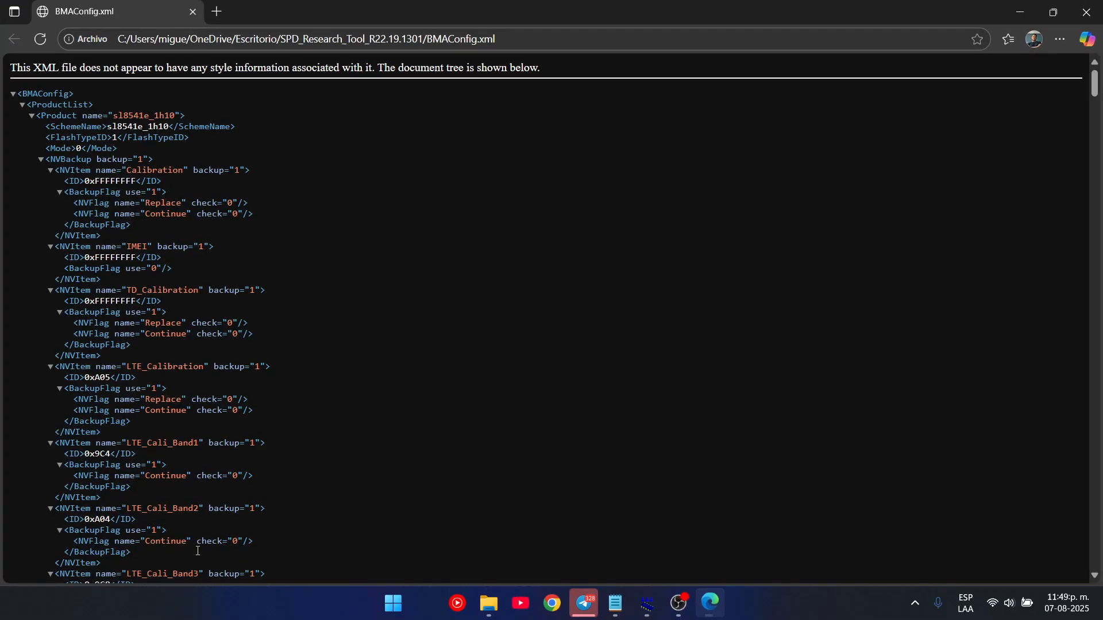
left_click_drag(114, 116, 169, 128)
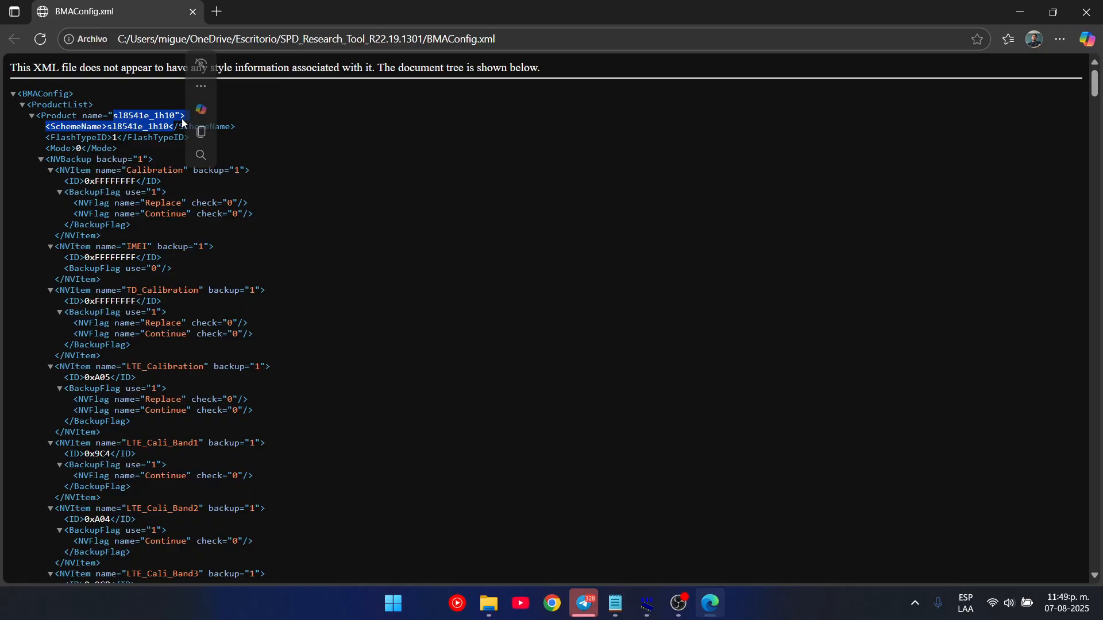
left_click(1079, 8)
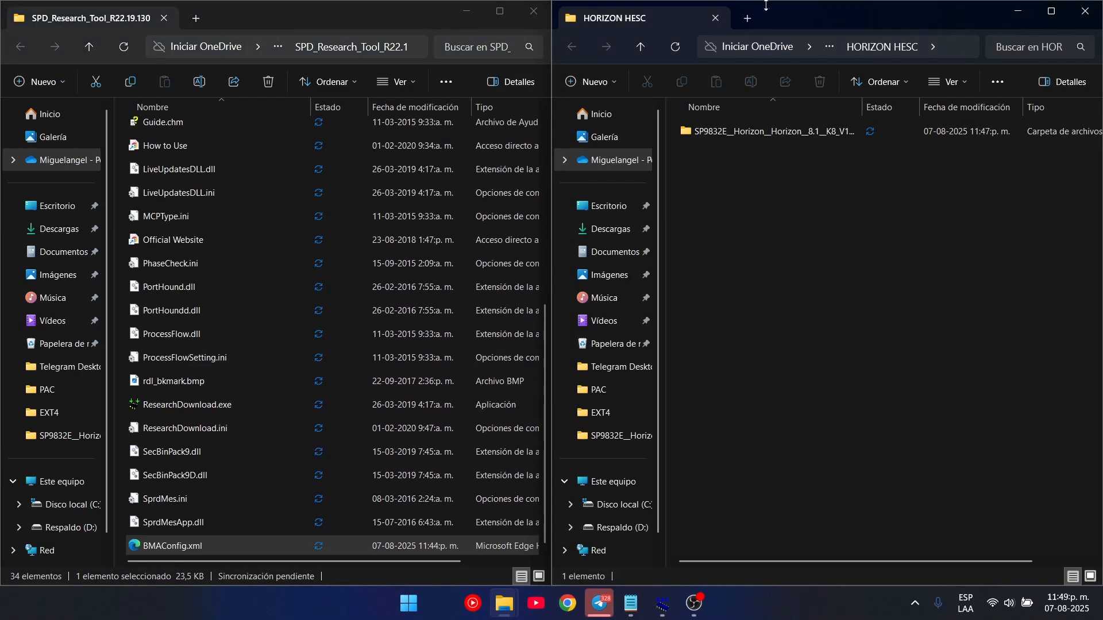
Close the HORIZON HESC and SPD_Research_Tool_R22.19.1301 folder windows
left_click_drag(867, 23, 557, 43)
left_click(735, 27)
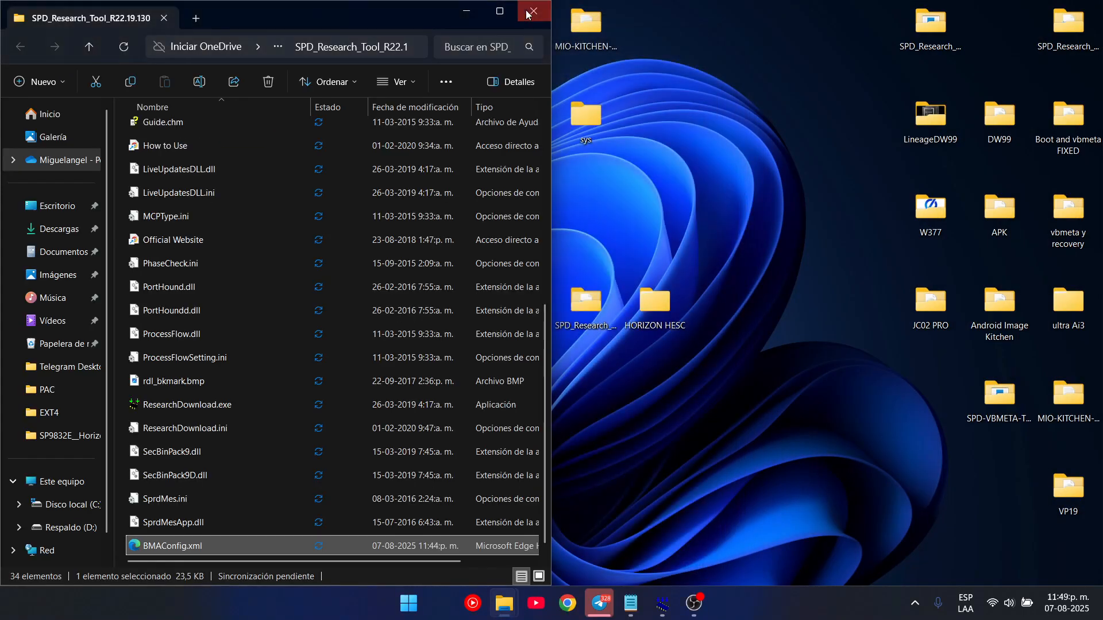
left_click(534, 11)
Close both running ResearchDownload instances
mouse_move(663, 602)
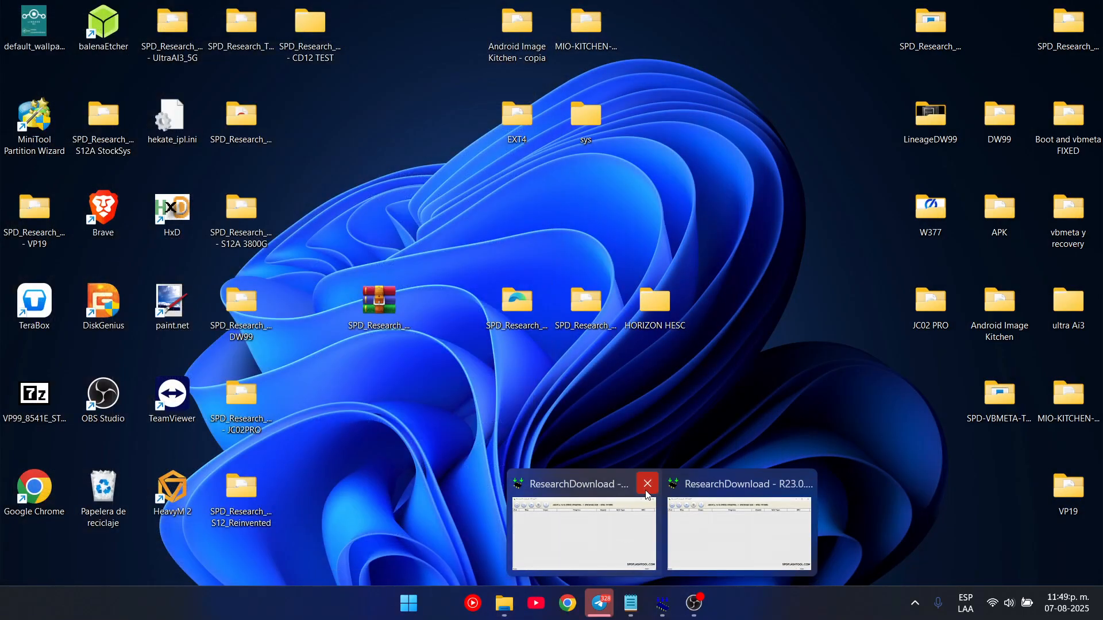
left_click(756, 501)
left_click(962, 152)
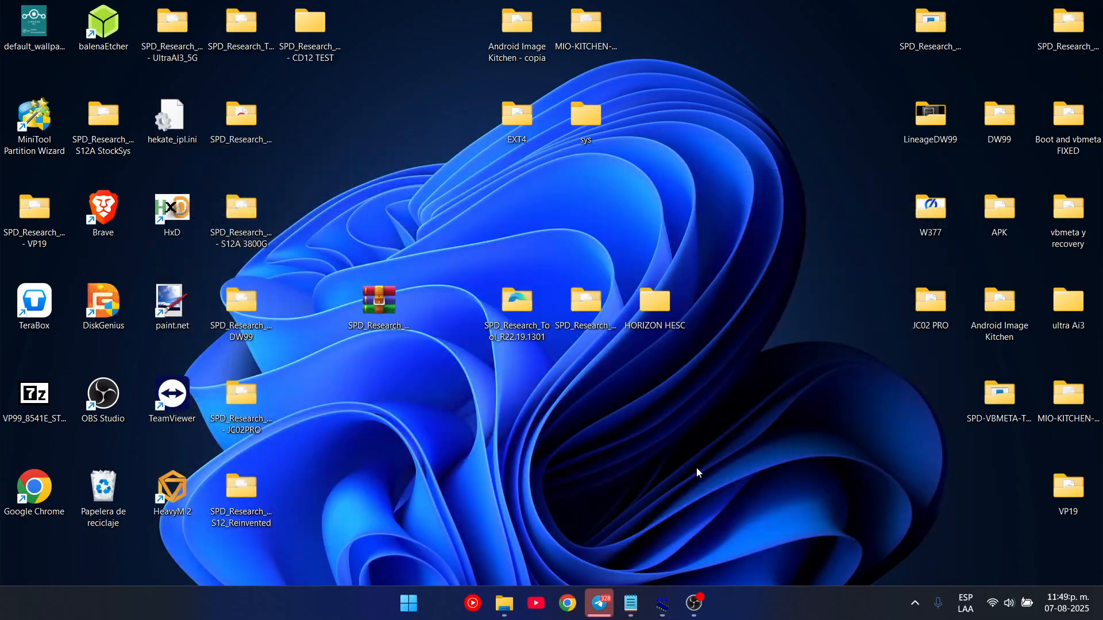
left_click(663, 603)
left_click(953, 212)
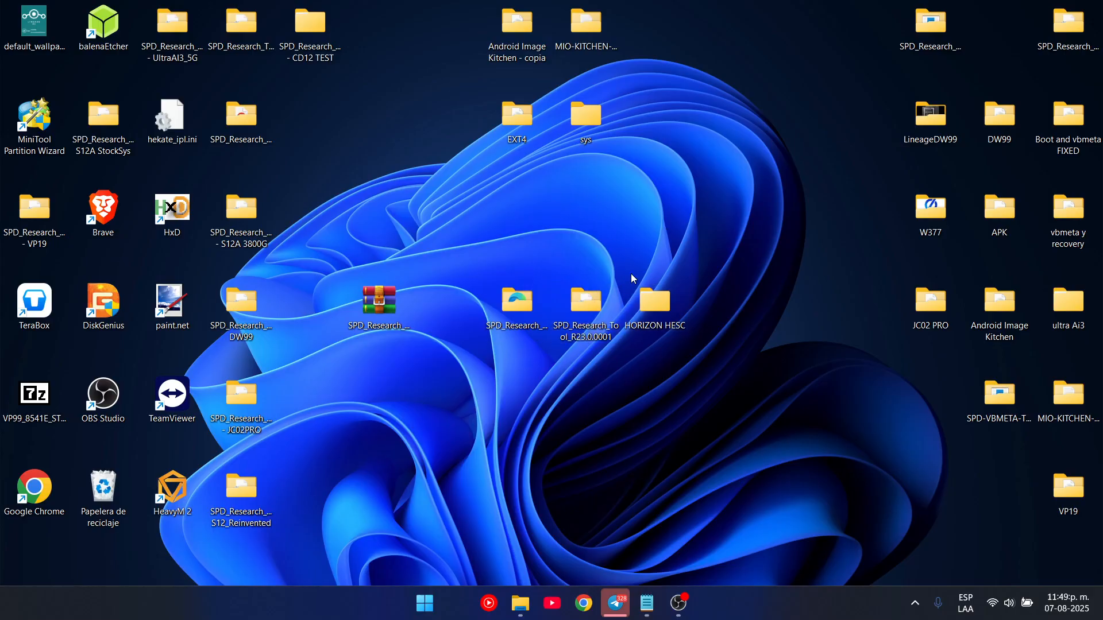
Launch ResearchDownload.exe from the SPD_Research_Tool_R23.0.0001 folder and move its window aside to uncover the desktop folders
double_click(585, 313)
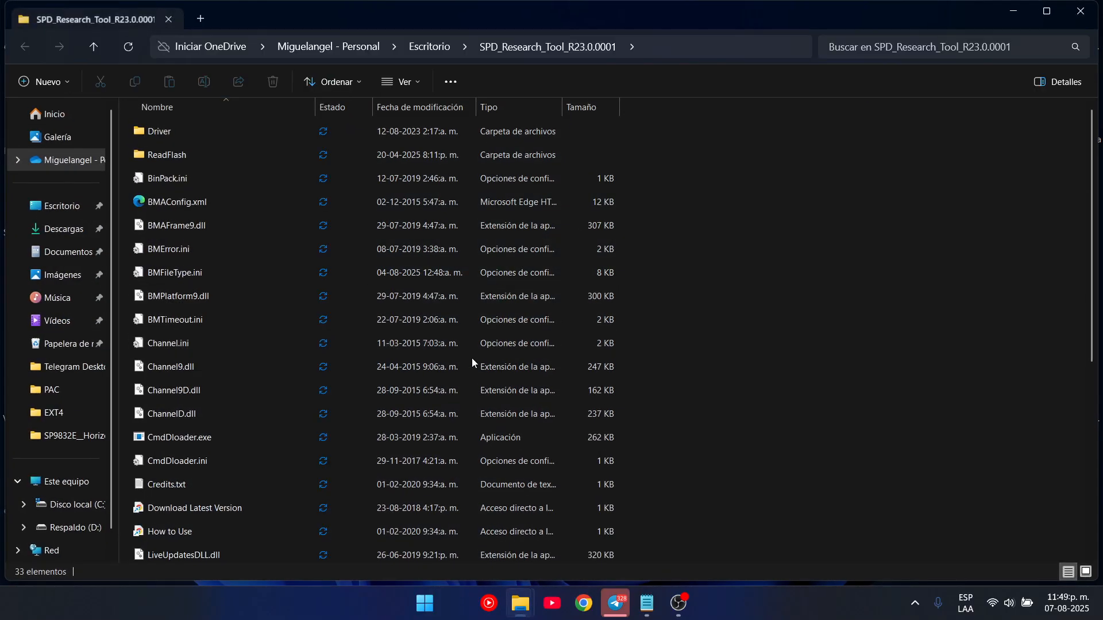
scroll(173, 494, "down", 4)
double_click(173, 509)
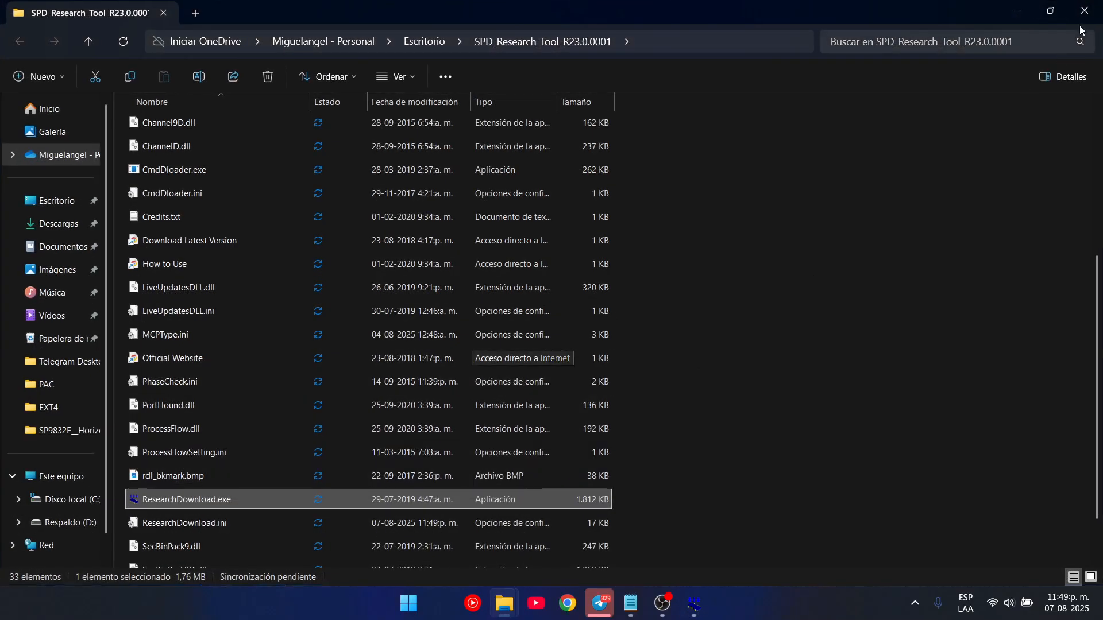
left_click(1074, 7)
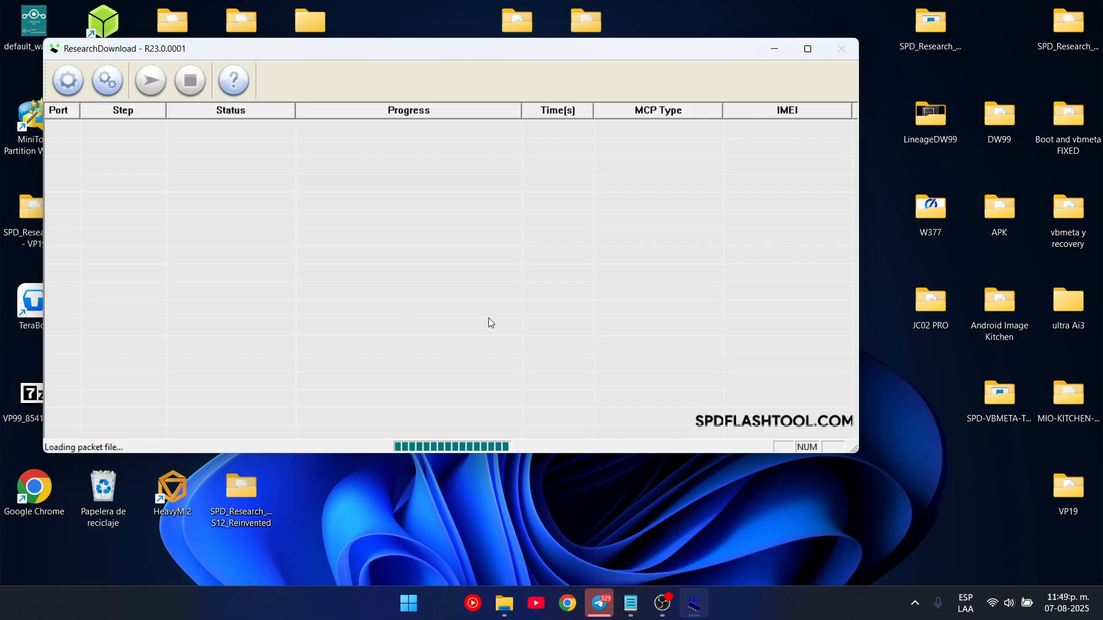
left_click_drag(333, 55, 540, 199)
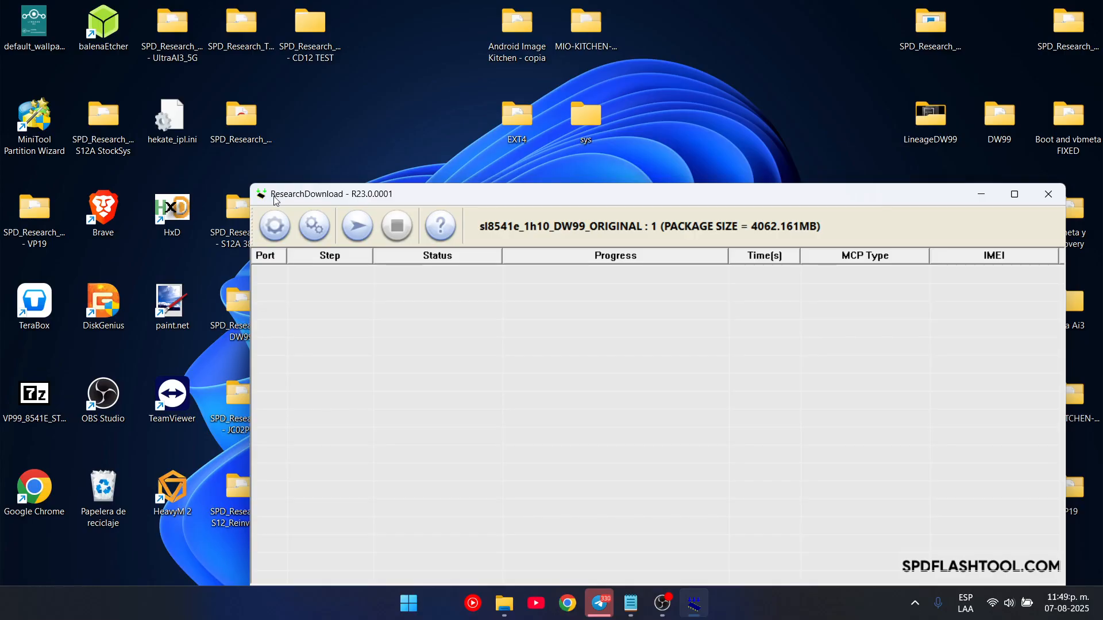
left_click_drag(277, 196, 809, 519)
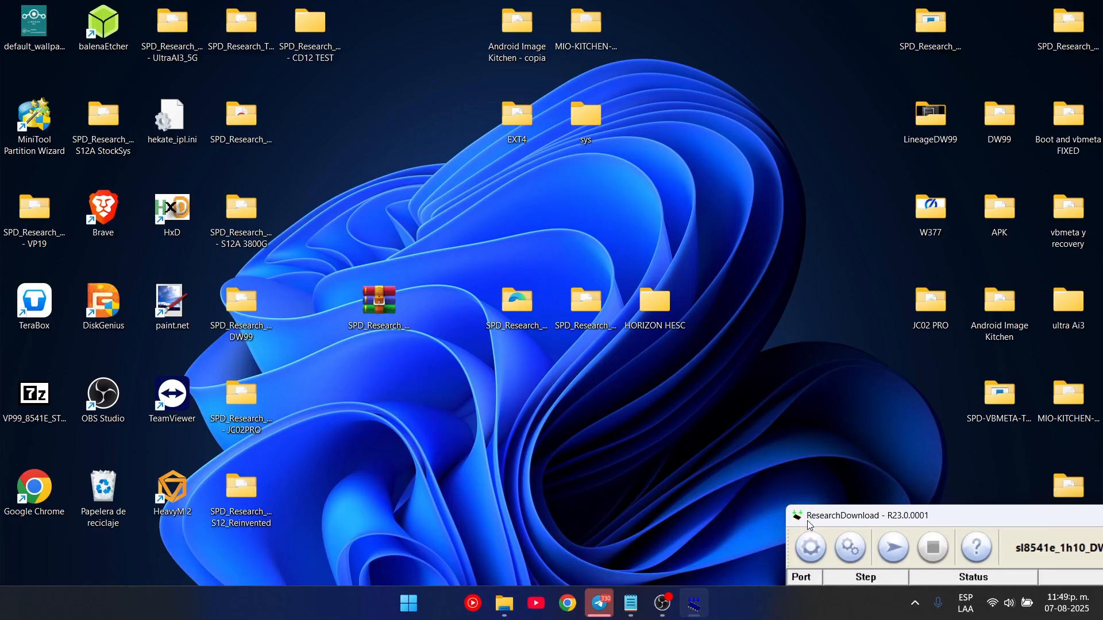
Run ResearchDownload.exe from the SPD_Research_Tool_R22.19.1301 folder with its security prompt disabled for future launches, and close the folder window
left_click(492, 309)
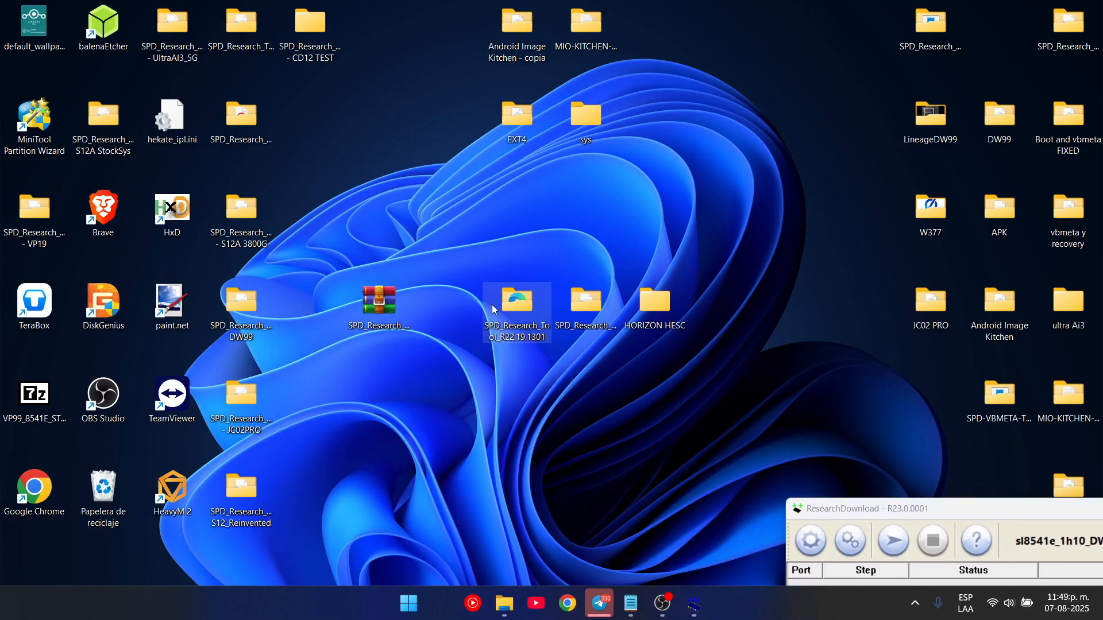
double_click(517, 344)
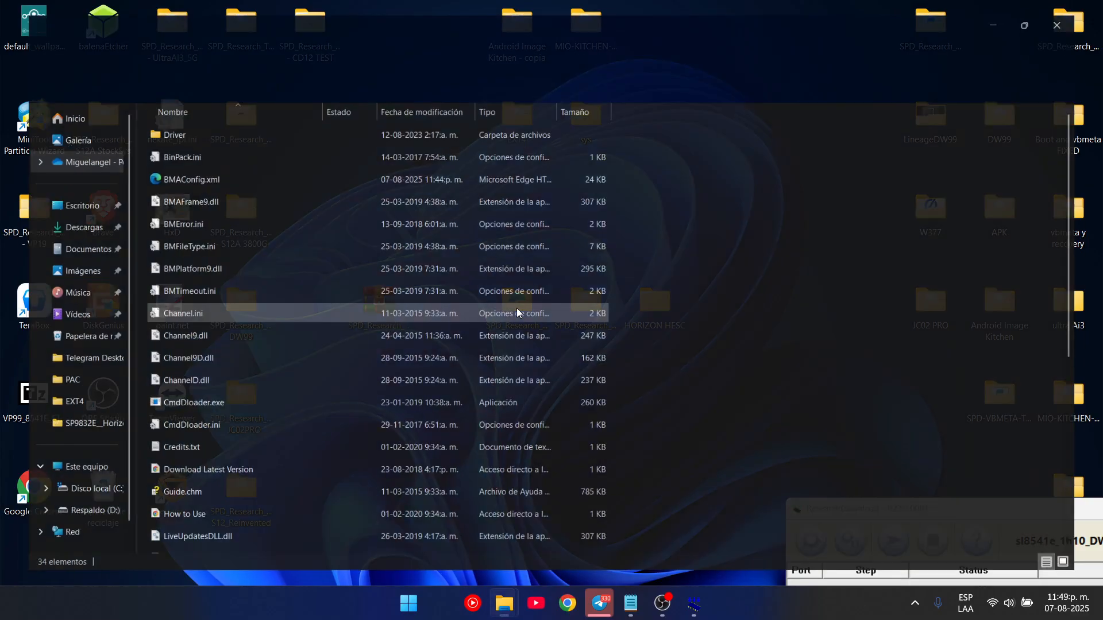
scroll(180, 408, "down", 5)
double_click(217, 443)
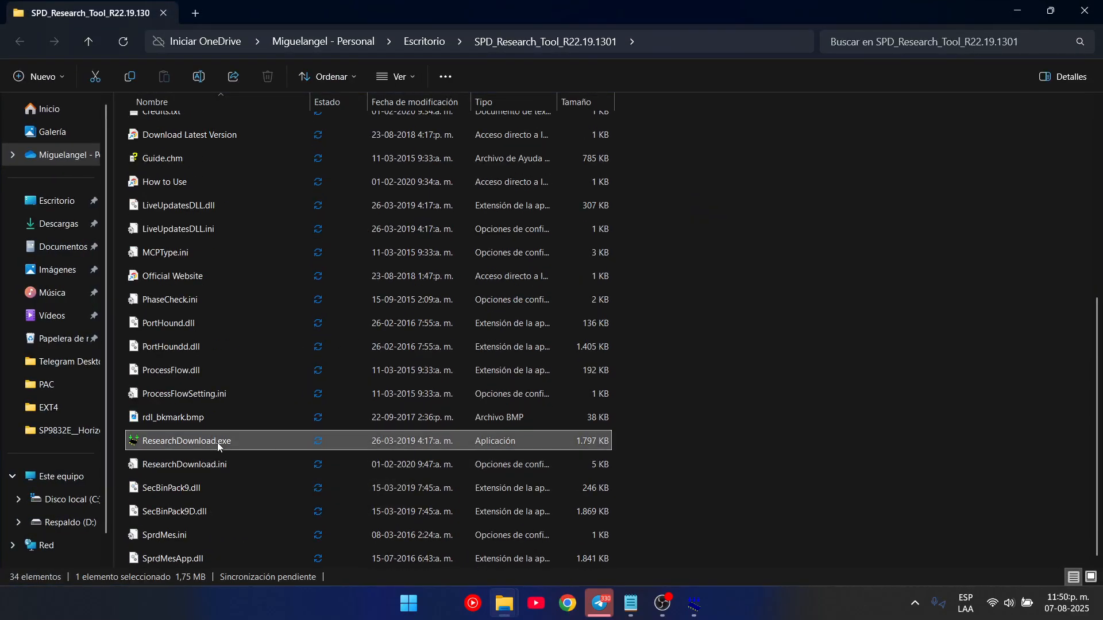
left_click(563, 345)
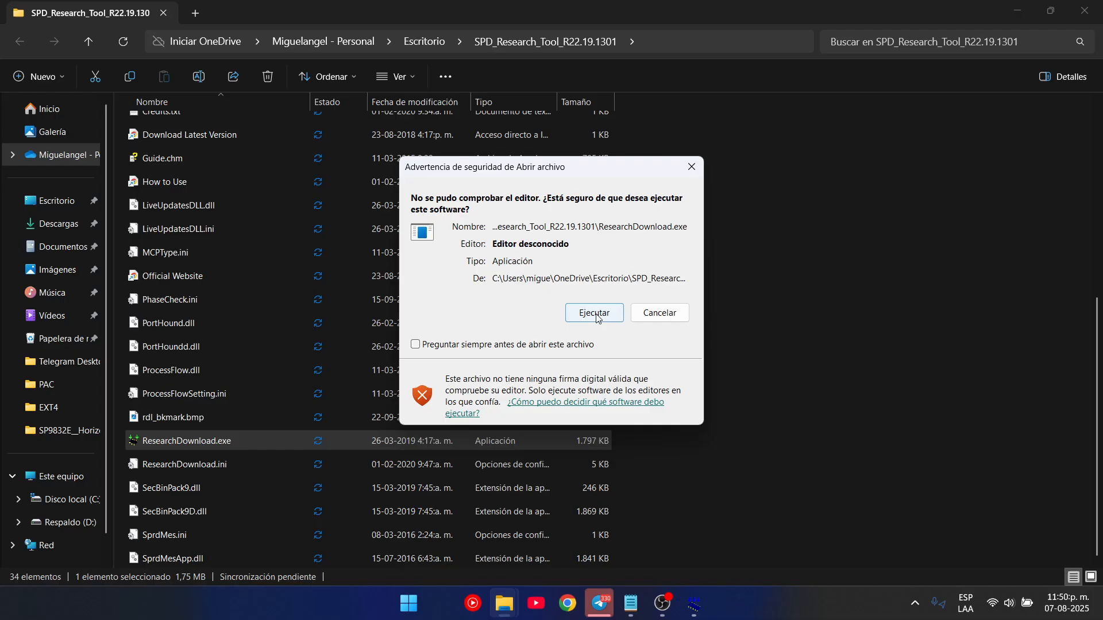
left_click(597, 315)
left_click(1085, 10)
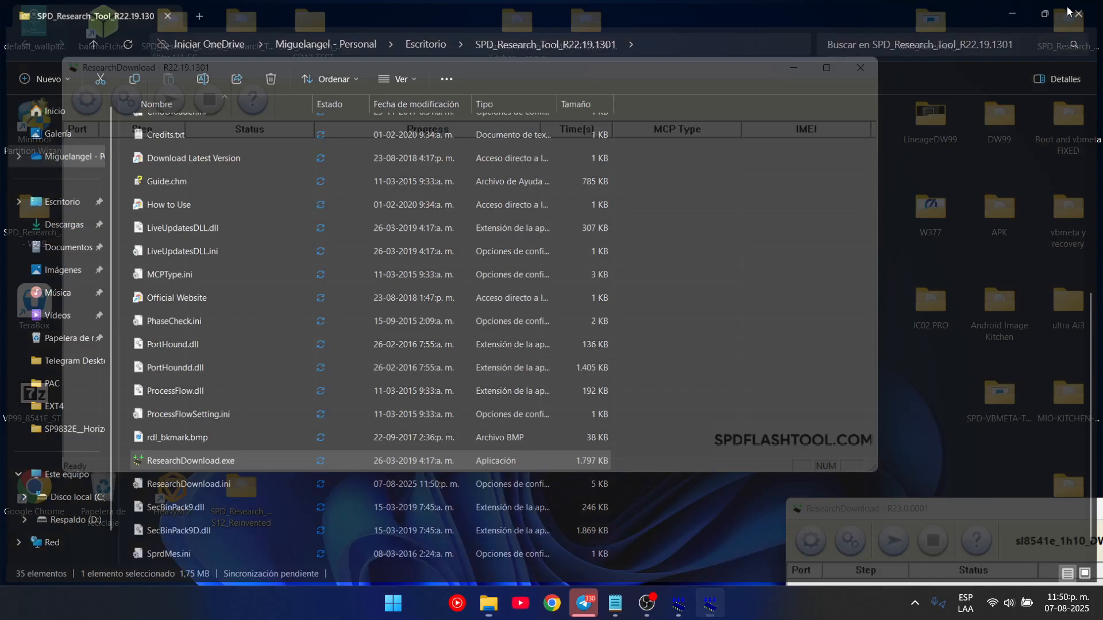
Arrange the ResearchDownload R22.19.1301 and R23.0.0001 windows side by side without overlap, keeping both toolbars accessible
left_click_drag(179, 68, 90, 521)
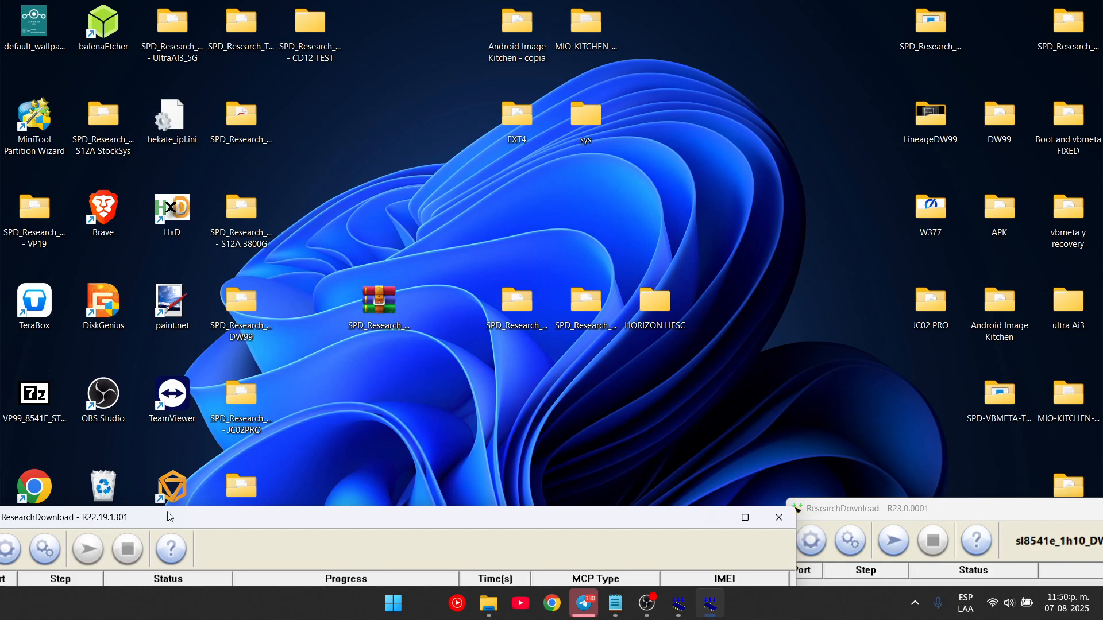
left_click(892, 519)
left_click_drag(887, 515, 1013, 523)
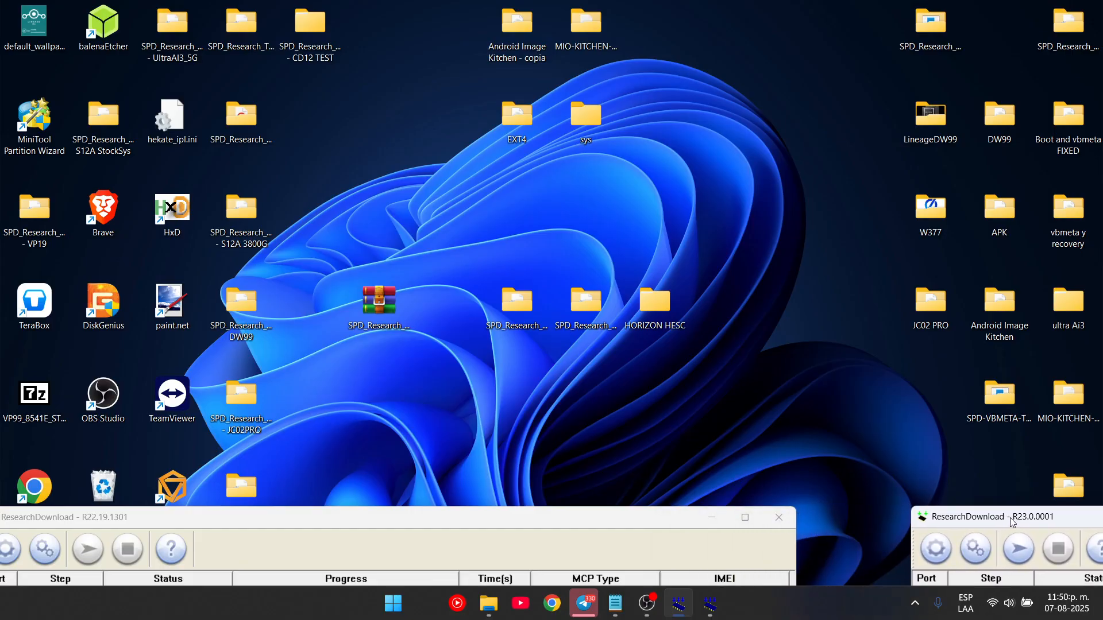
Examine the partition file list in the R23.0.0001 download settings, and open the R22.19.1301 download settings beside it
left_click(978, 554)
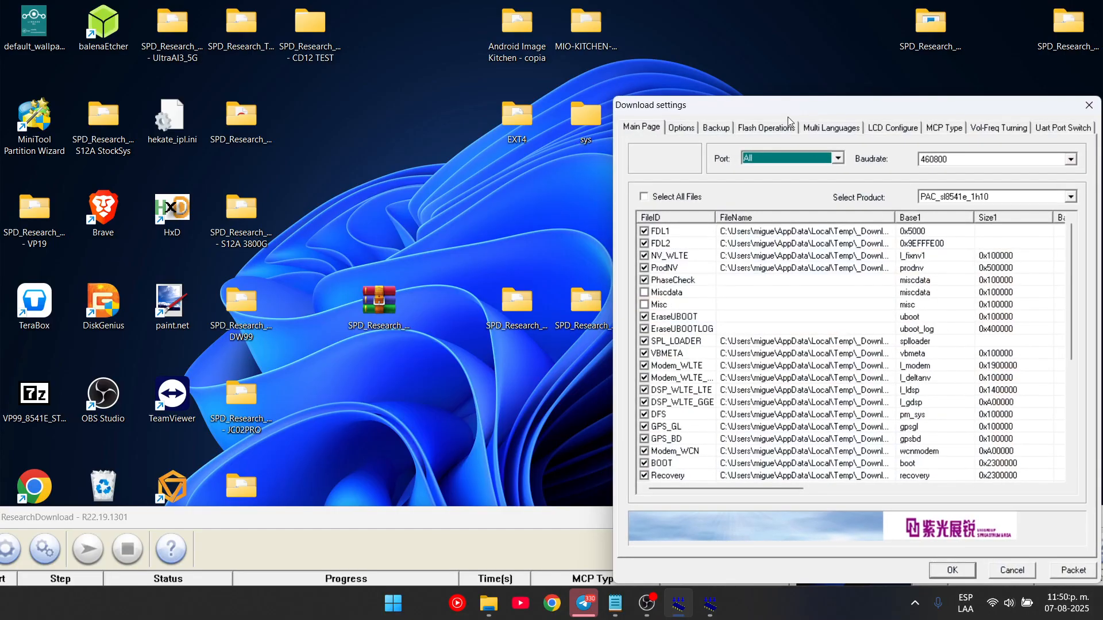
left_click_drag(748, 111, 714, 77)
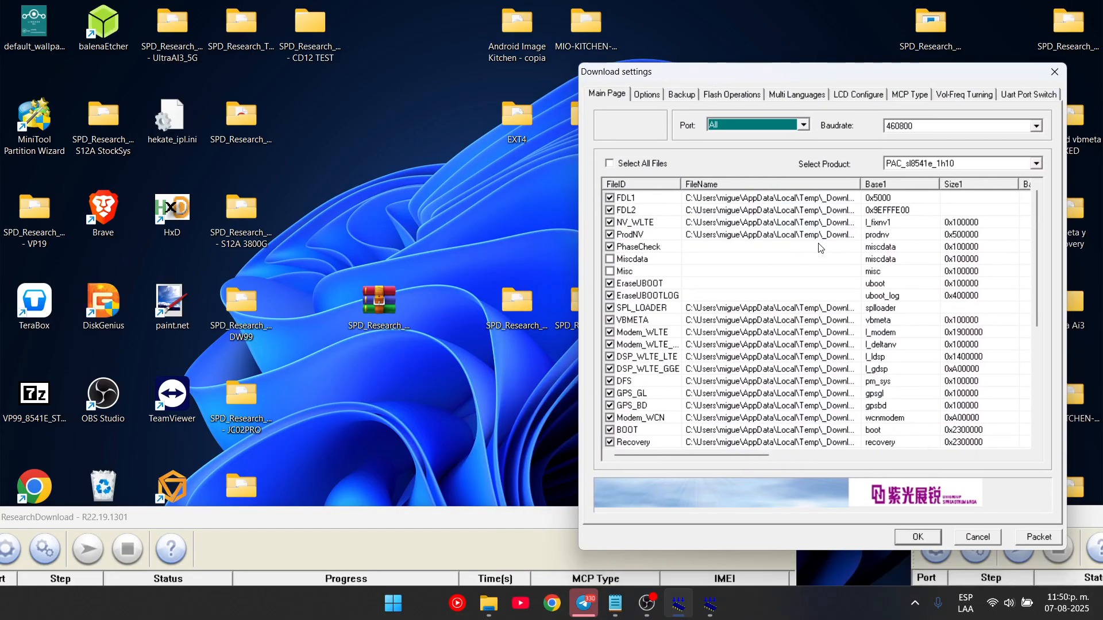
scroll(777, 230, "down", 6)
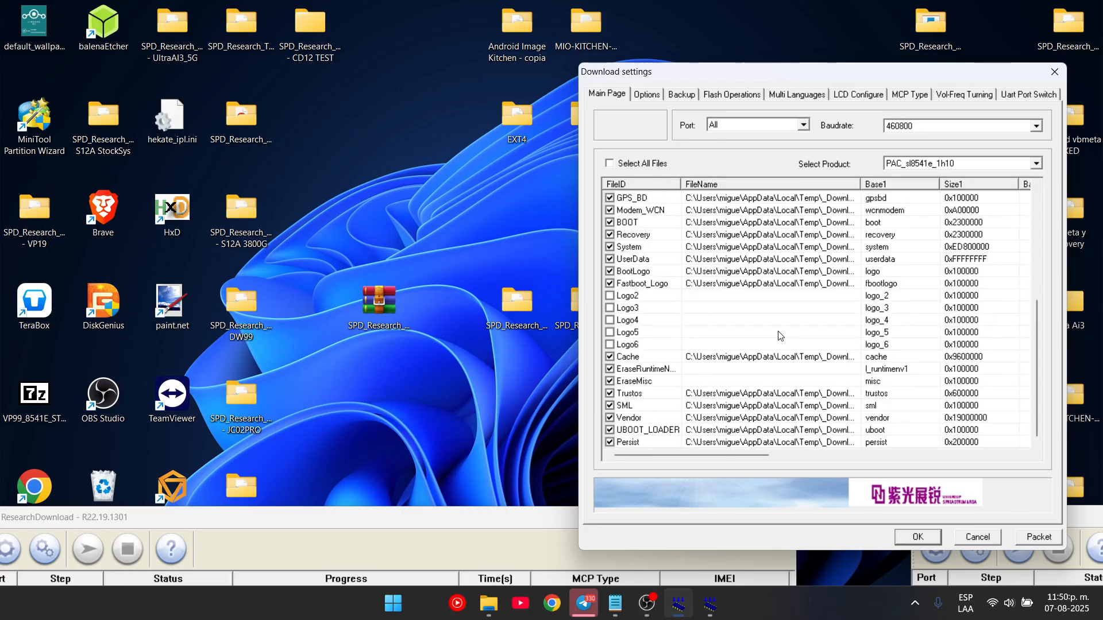
scroll(758, 353, "up", 6)
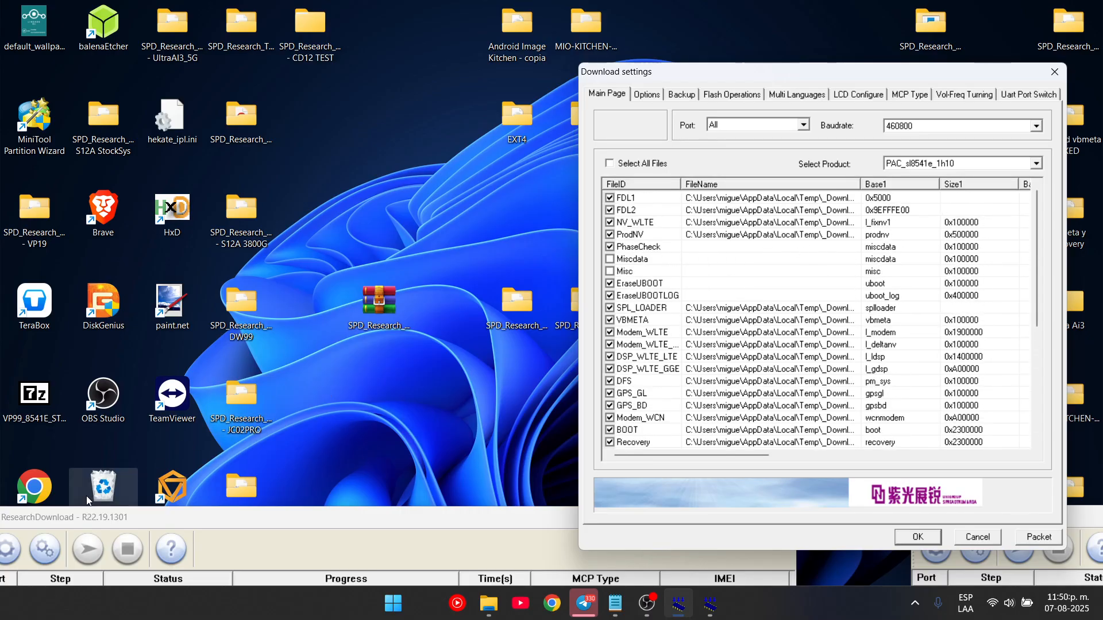
left_click(46, 552)
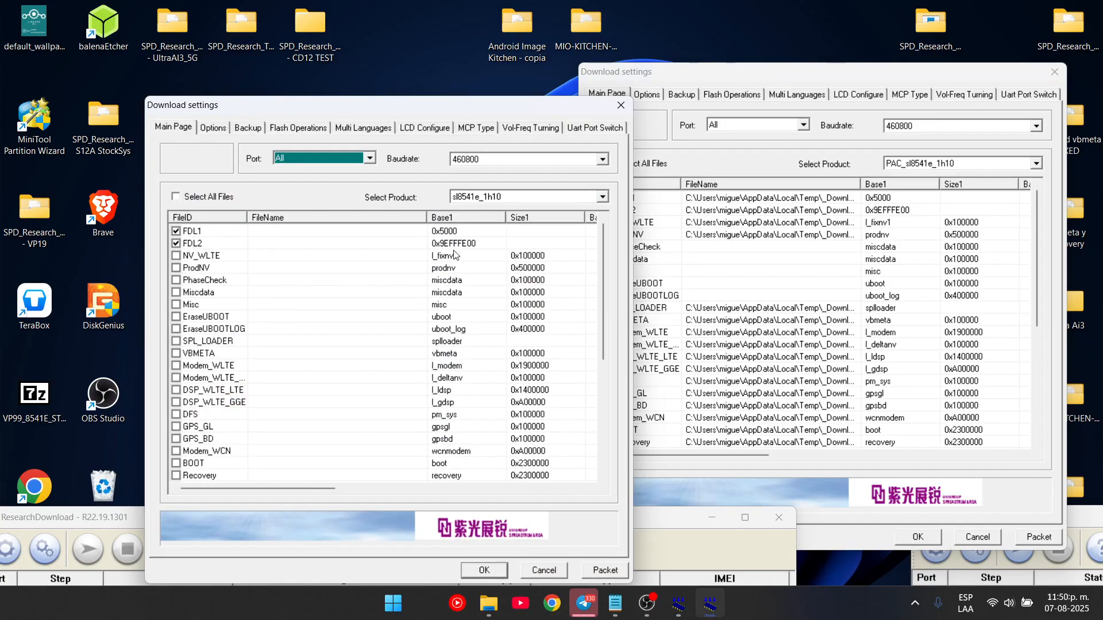
Move the R22 download settings beside the R23 ones without overlap and widen the FileName column in both lists
left_click_drag(416, 104, 296, 67)
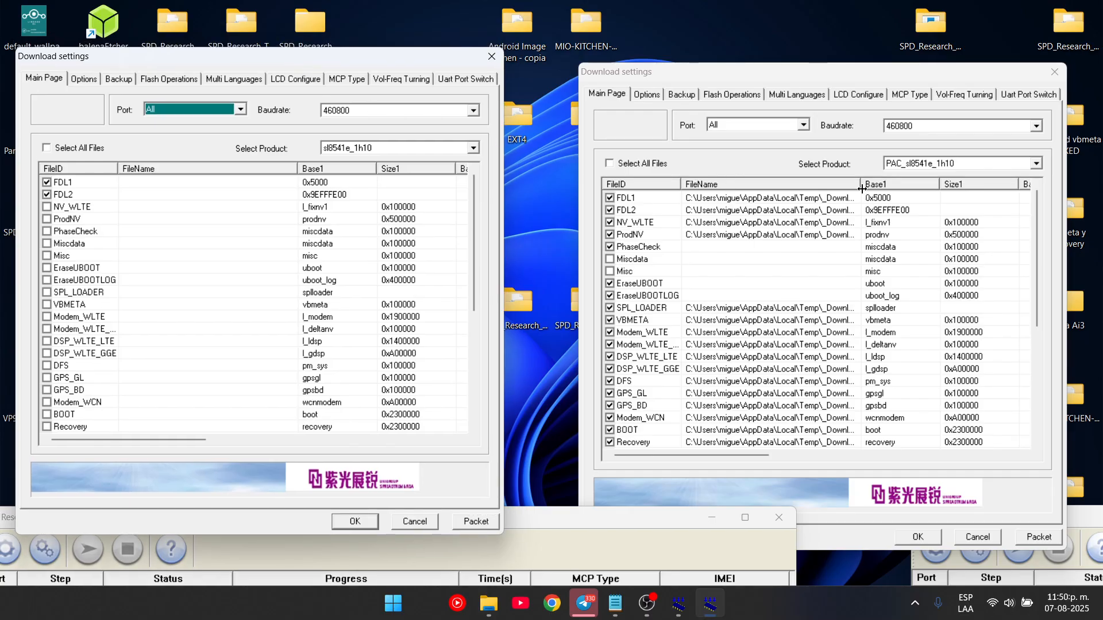
left_click_drag(861, 185, 1013, 184)
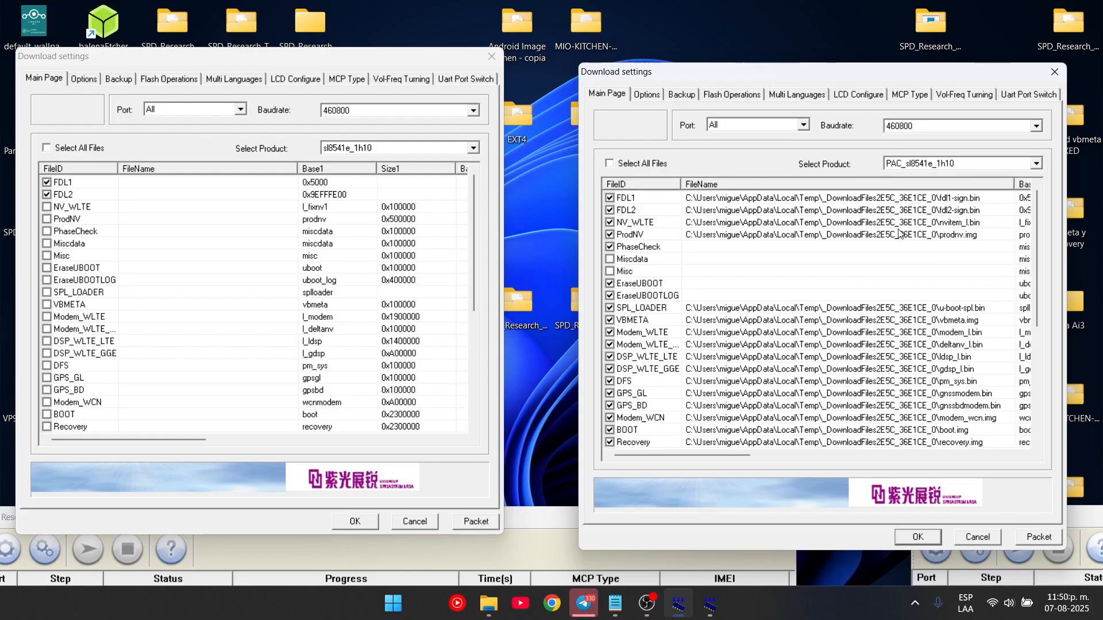
left_click_drag(296, 167, 454, 187)
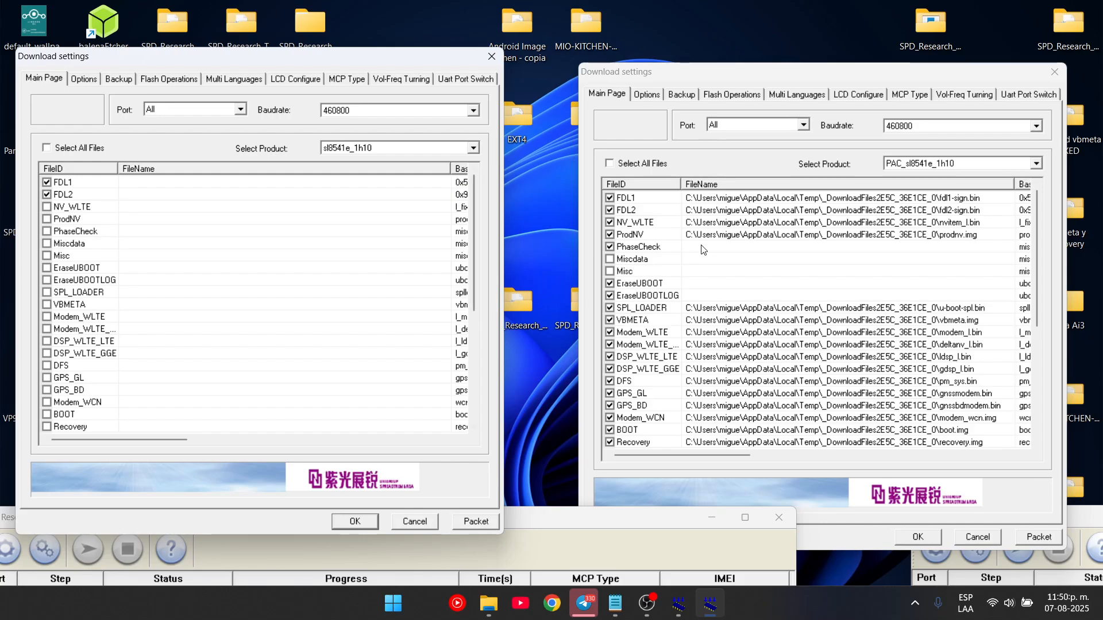
Select all files in the R22 partition list, except Miscdata and Misc, to match the R23 reference list
scroll(866, 263, "down", 6)
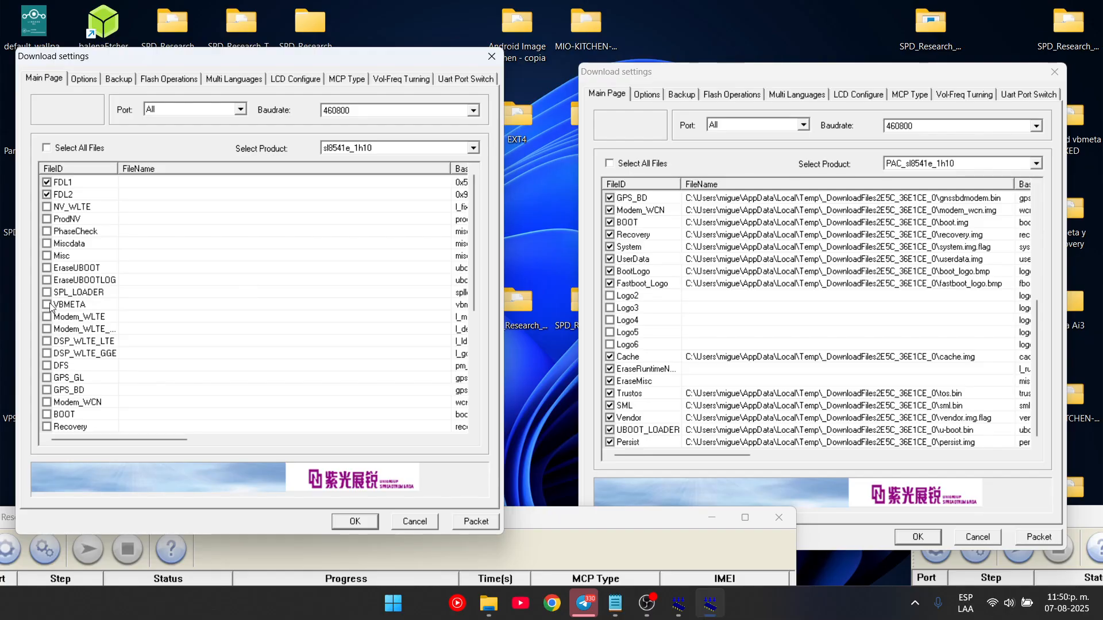
scroll(243, 350, "down", 6)
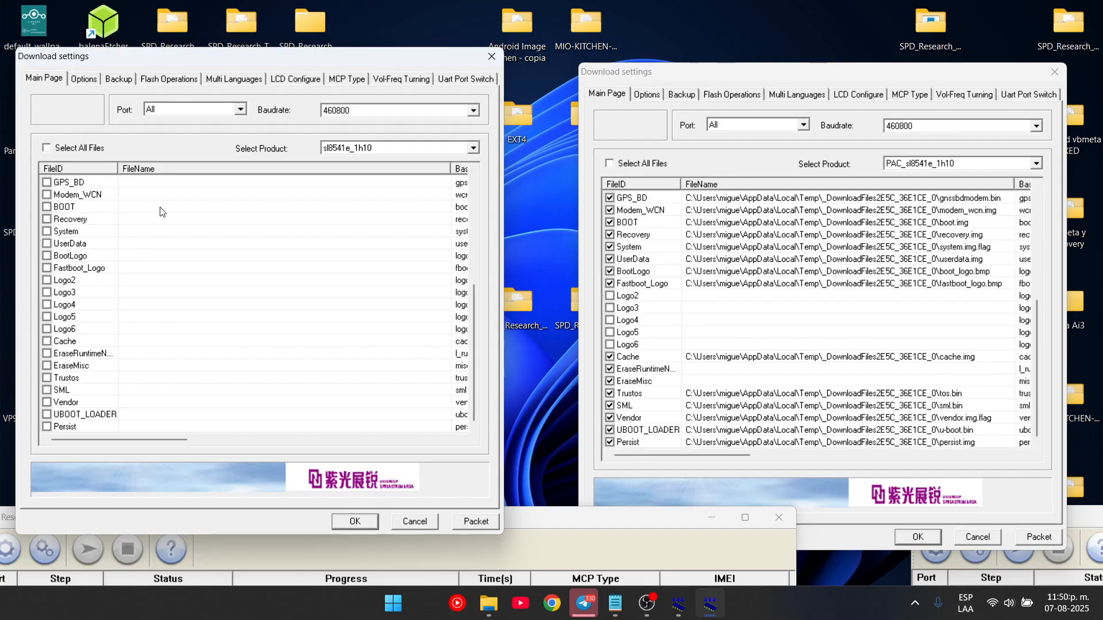
scroll(162, 212, "up", 6)
scroll(707, 354, "up", 6)
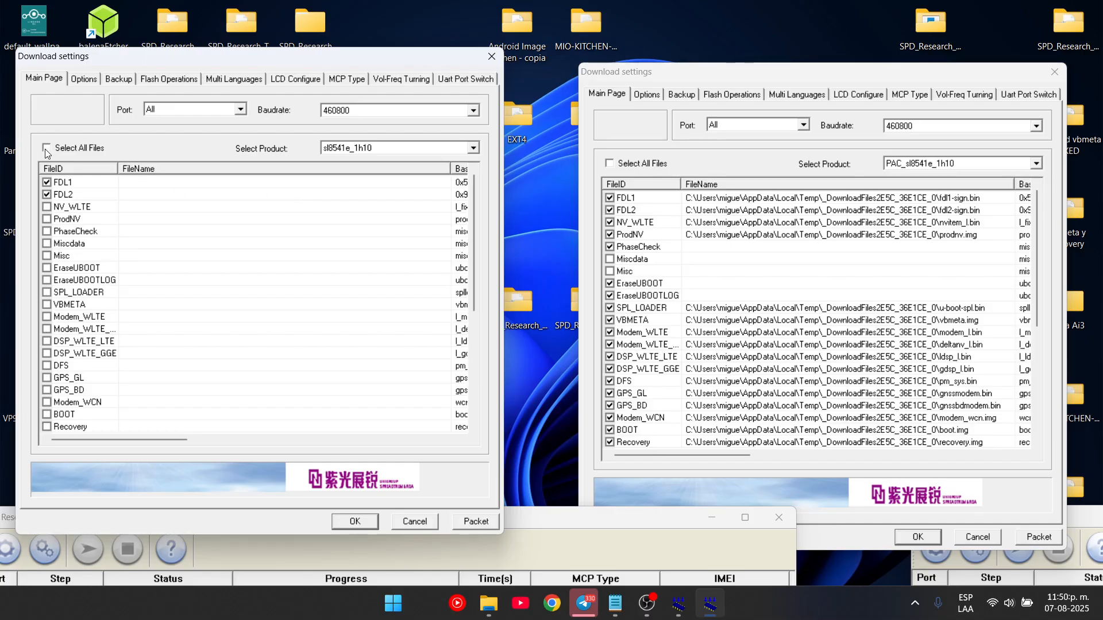
left_click(702, 253)
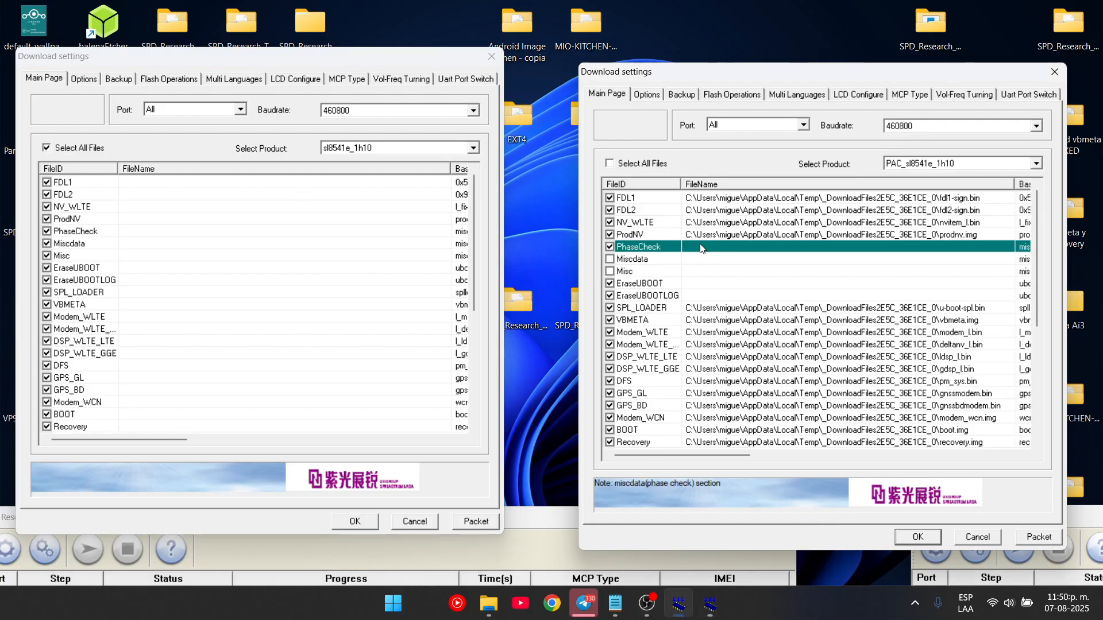
left_click(47, 232)
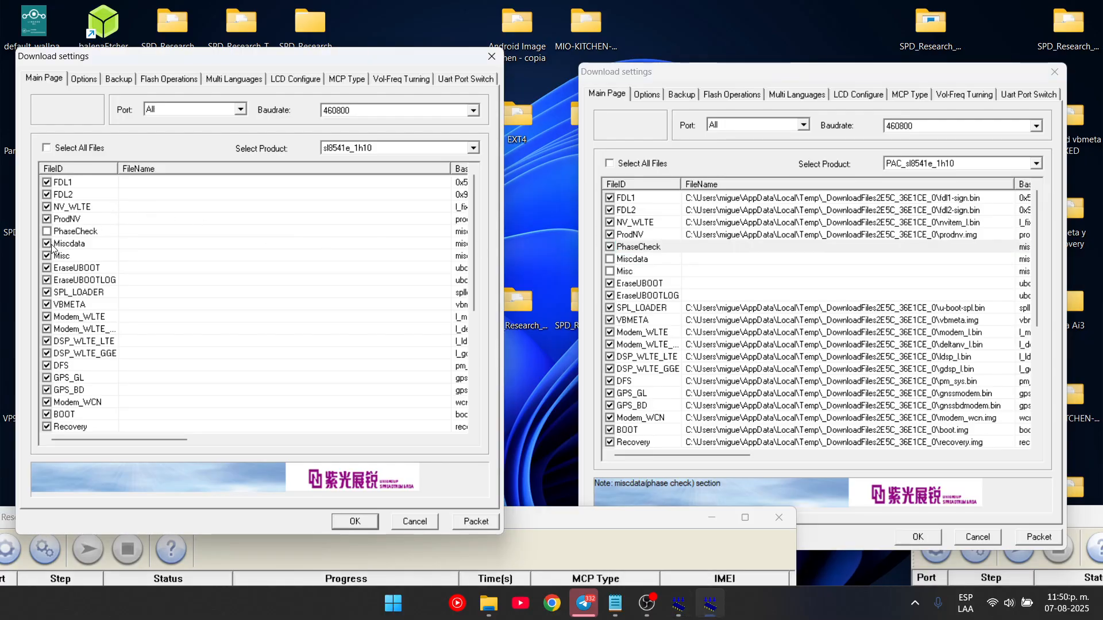
left_click(48, 244)
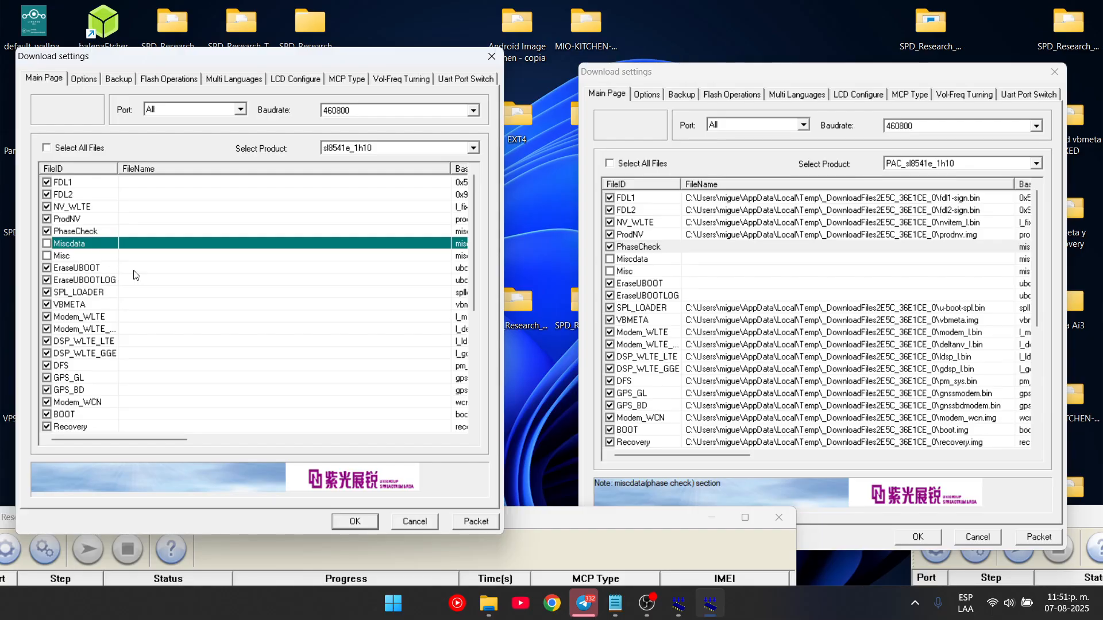
left_click(752, 232)
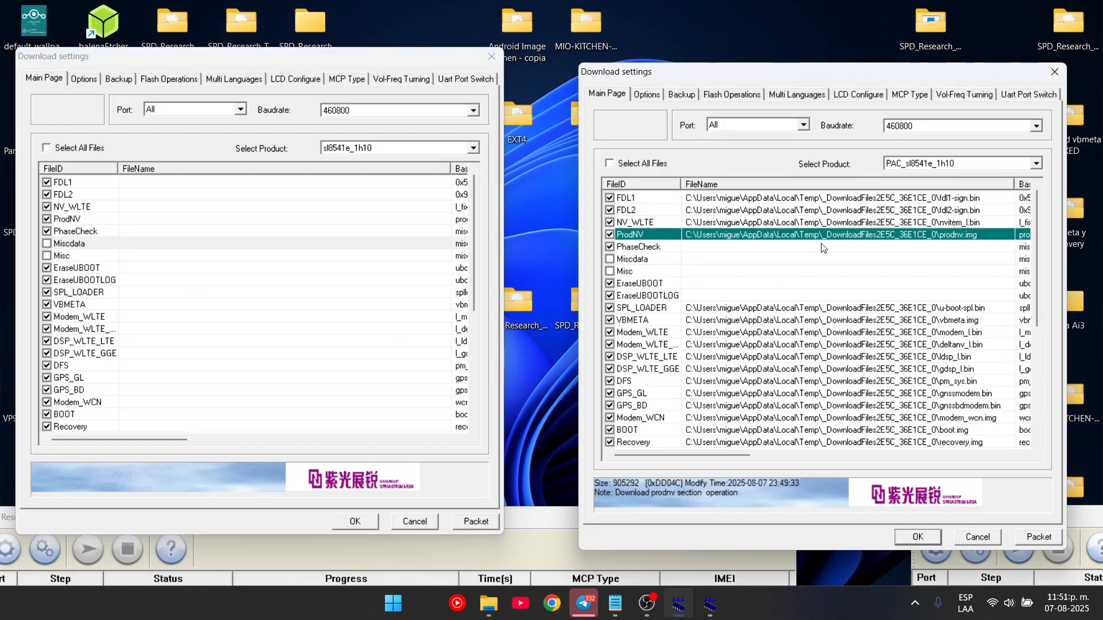
Exclude Logo2 through Logo6, the EraseRuntime entry and EraseMisc from the R22 partition list
left_click(162, 206)
scroll(233, 339, "down", 3)
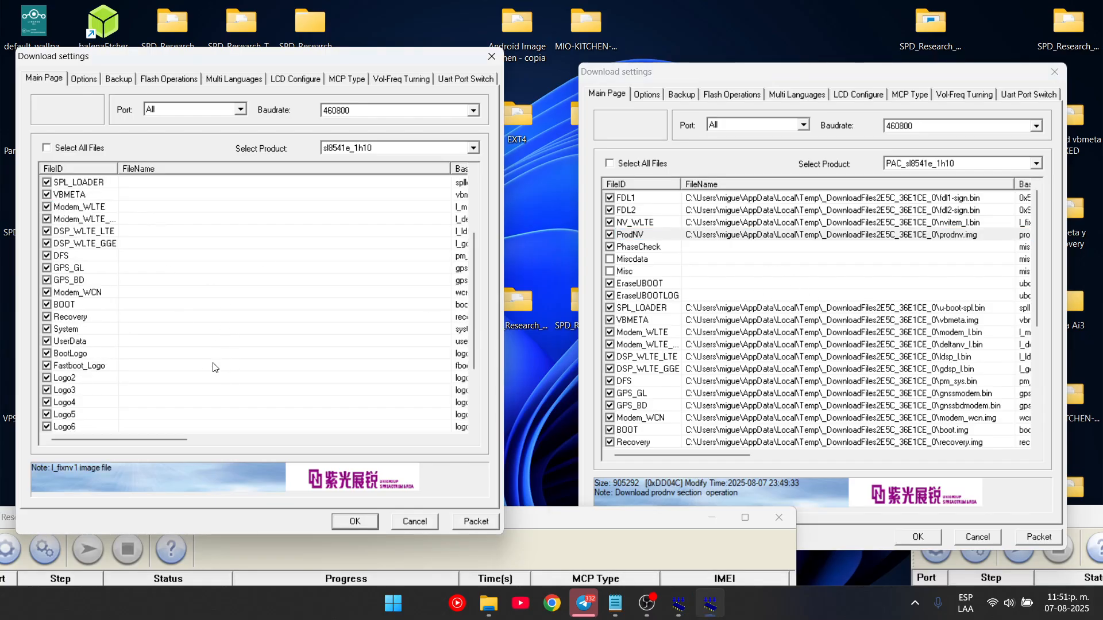
scroll(213, 367, "down", 3)
scroll(794, 397, "down", 6)
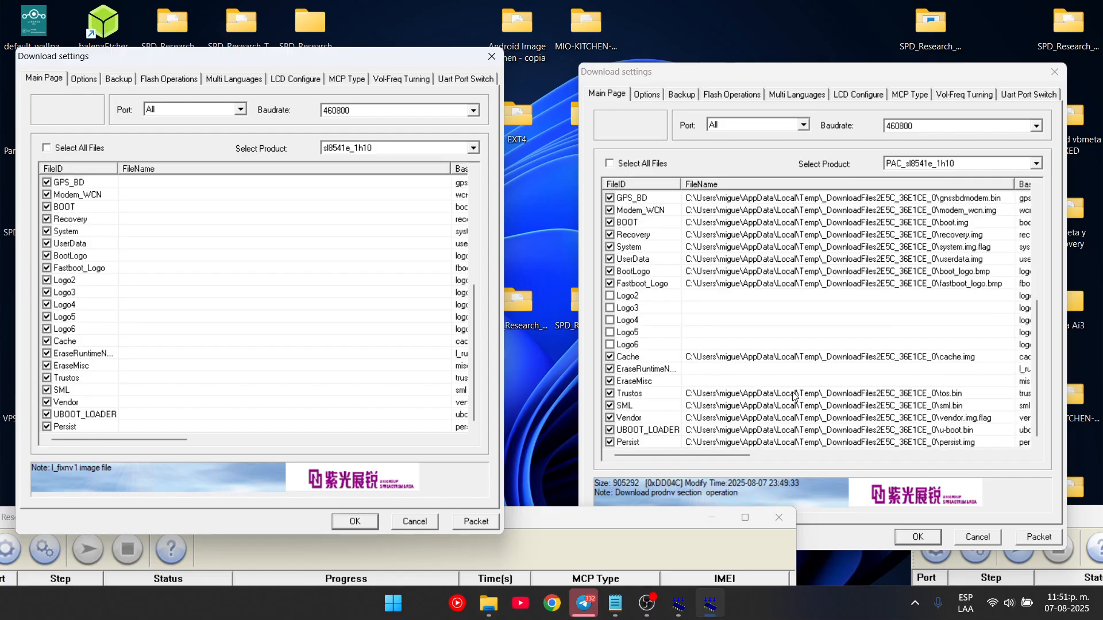
left_click(47, 280)
left_click(55, 305)
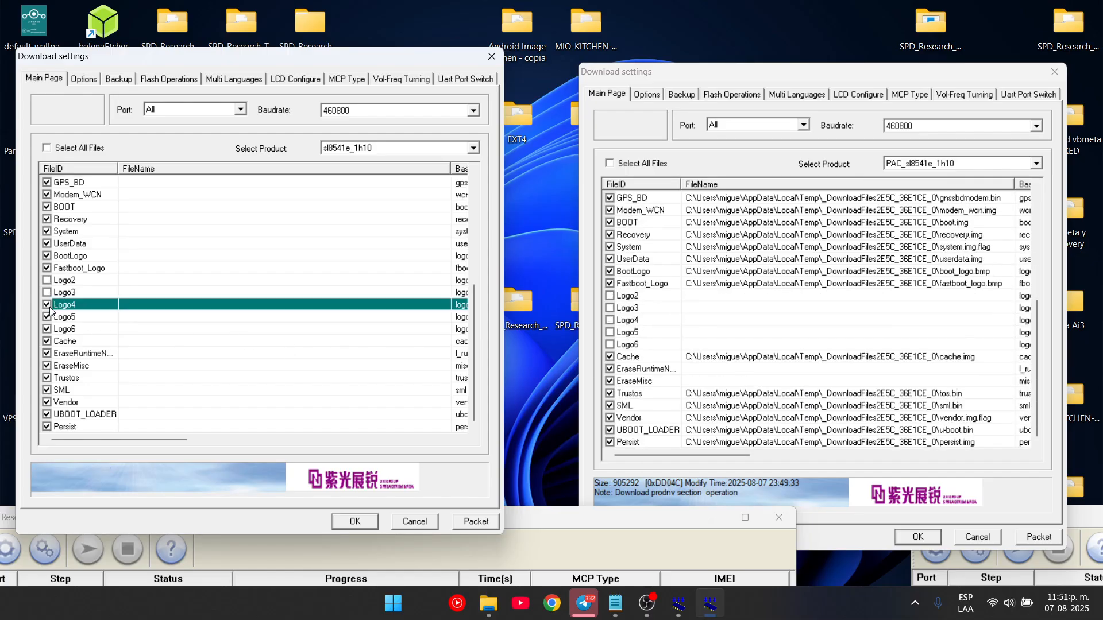
left_click(49, 319)
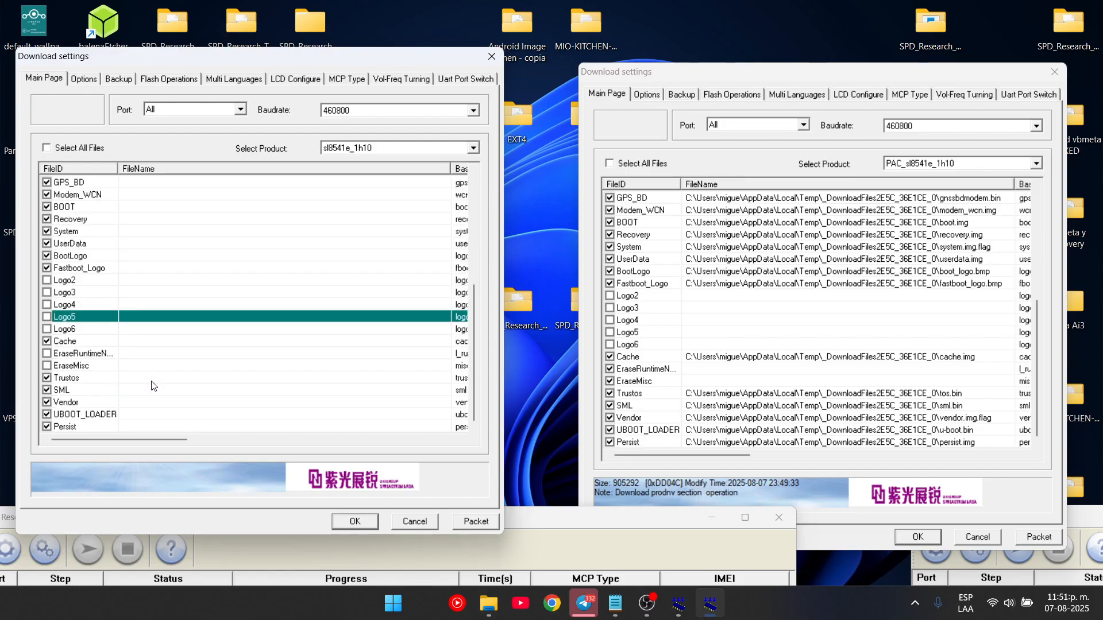
Open the file chooser for FDL1 in the R22 list and browse to the SP9832E Horizon firmware folder inside the desktop's HORIZON HESC folder
scroll(216, 283, "up", 6)
scroll(215, 282, "down", 1)
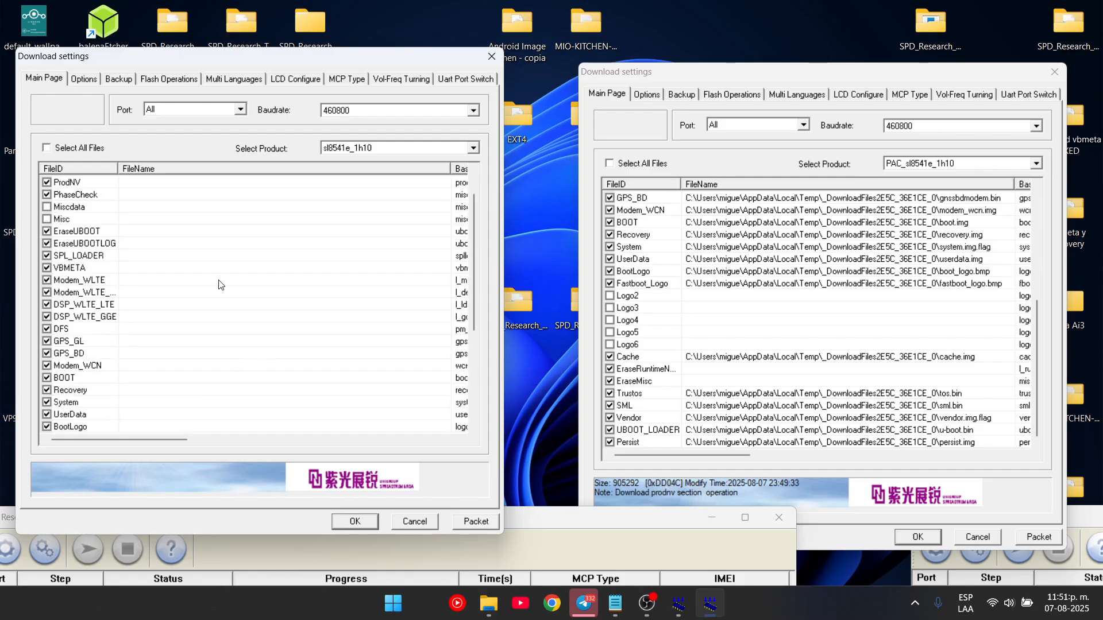
scroll(212, 281, "up", 1)
left_click(323, 183)
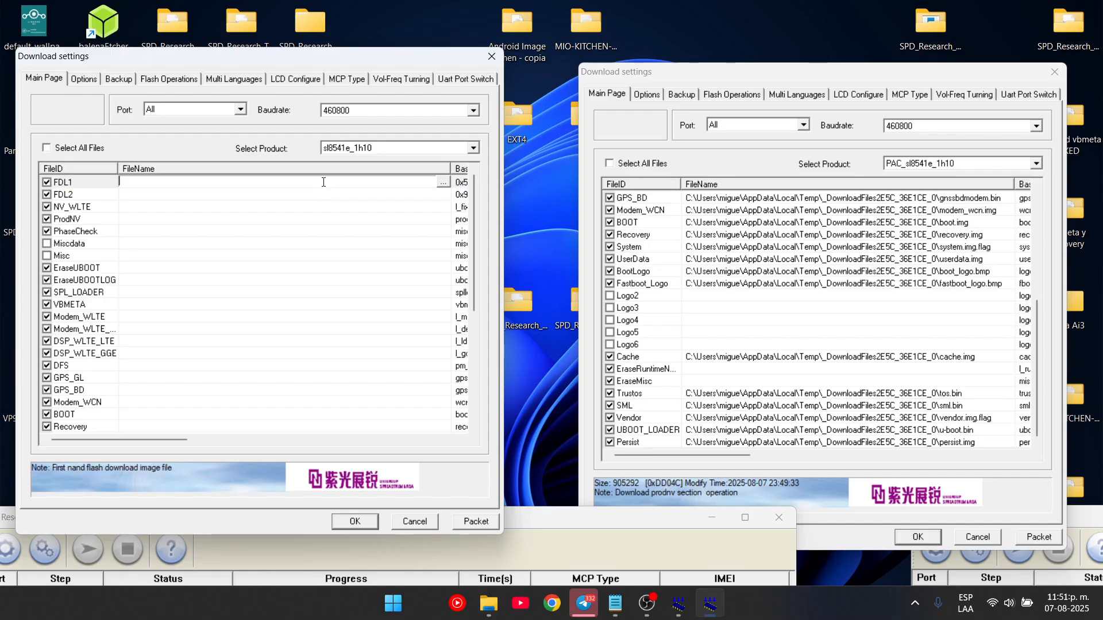
left_click(214, 219)
left_click(247, 183)
left_click(442, 183)
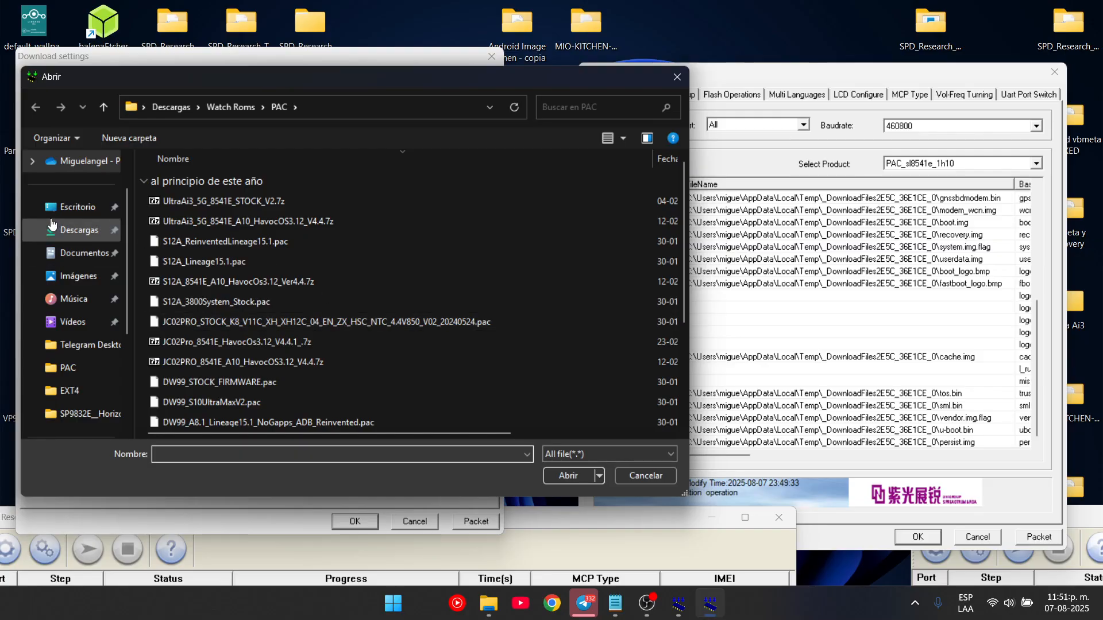
left_click(83, 205)
scroll(384, 289, "down", 5)
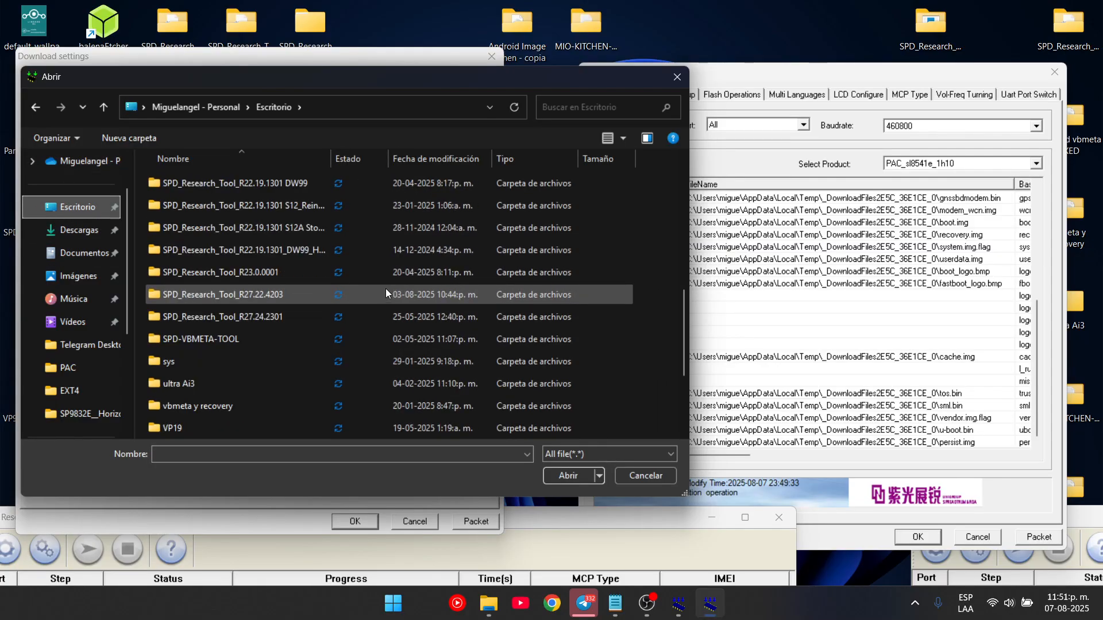
scroll(381, 281, "down", 2)
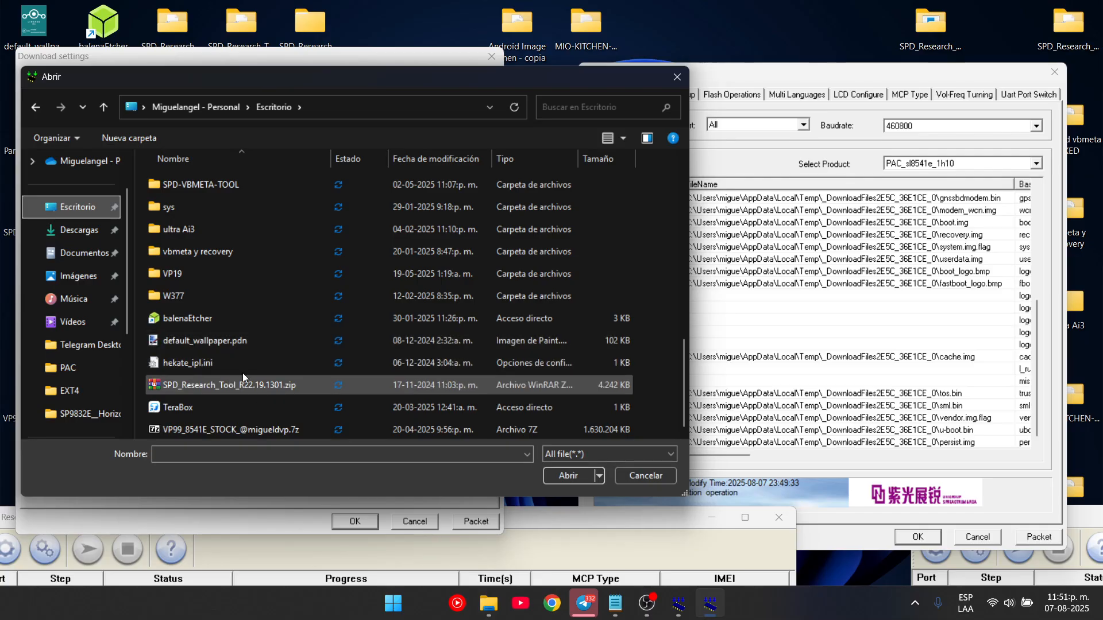
scroll(242, 373, "up", 1)
scroll(241, 374, "up", 5)
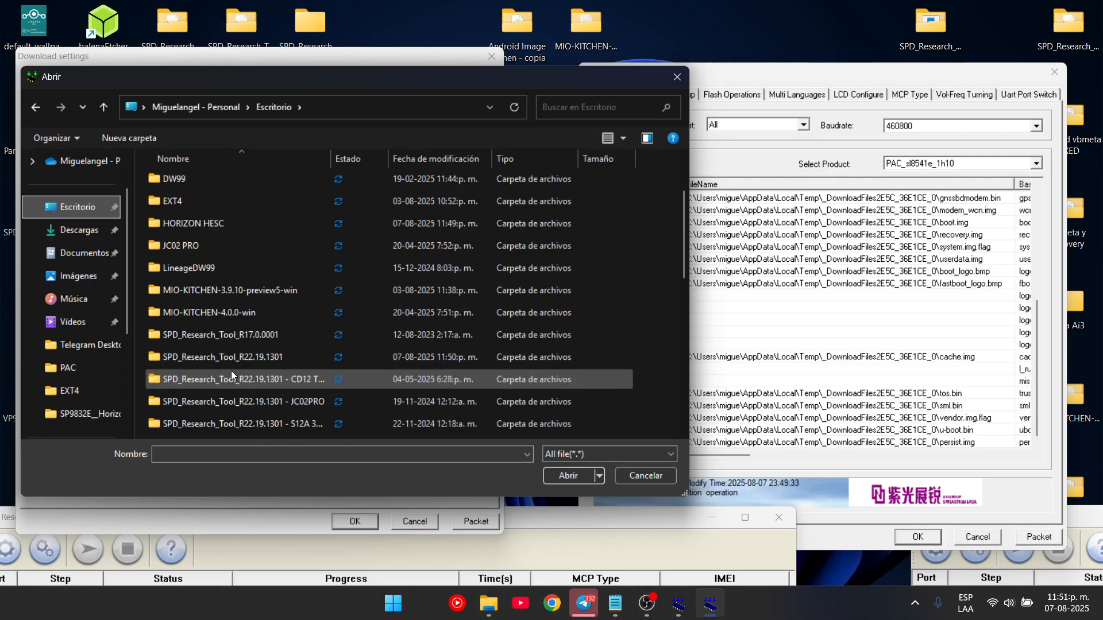
double_click(195, 224)
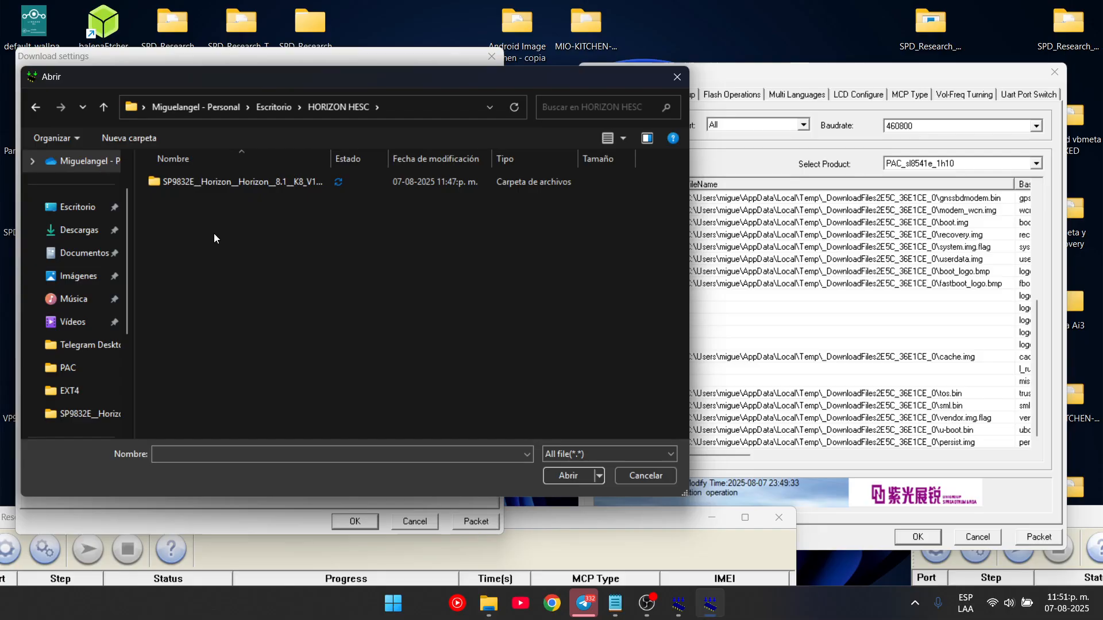
double_click(209, 180)
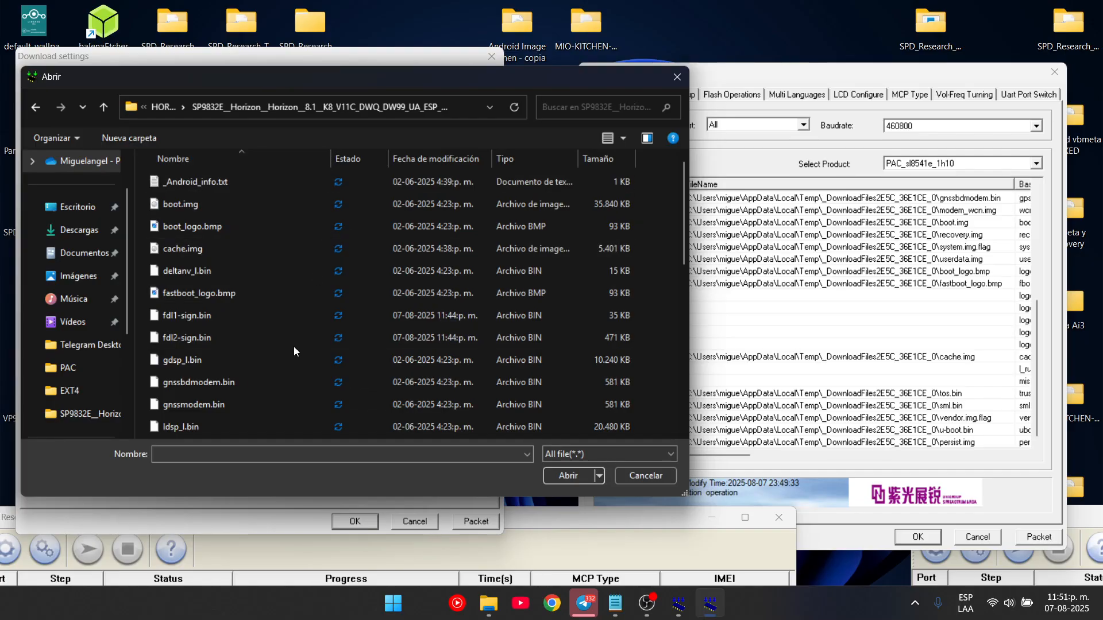
Check the FDL1 file name in the R23 reference list and assign fdl1-sign.bin to FDL1 in the R22 list
scroll(287, 340, "down", 7)
scroll(284, 343, "up", 7)
scroll(936, 380, "up", 3)
scroll(951, 339, "up", 3)
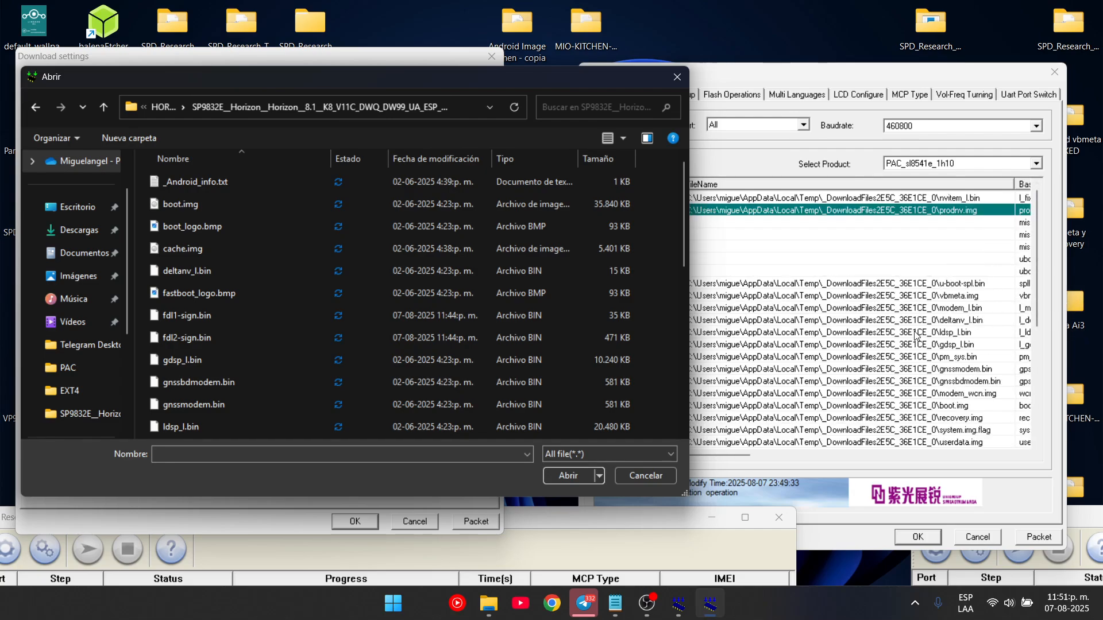
left_click(944, 237)
left_click(921, 201)
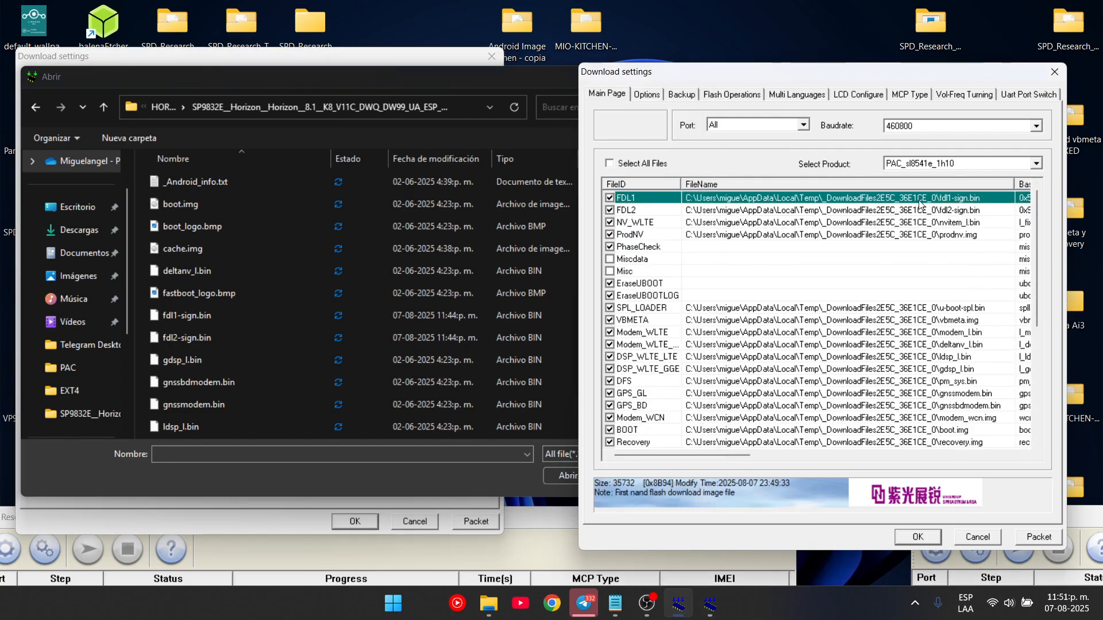
left_click(908, 234)
left_click(393, 299)
left_click_drag(350, 86, 540, 160)
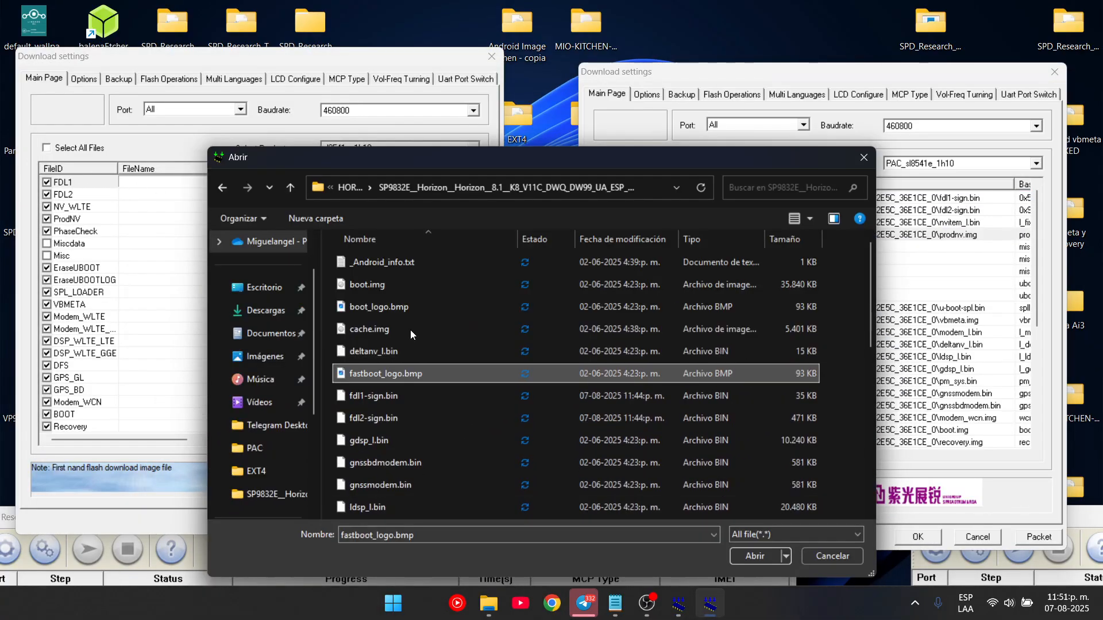
left_click(401, 399)
double_click(401, 399)
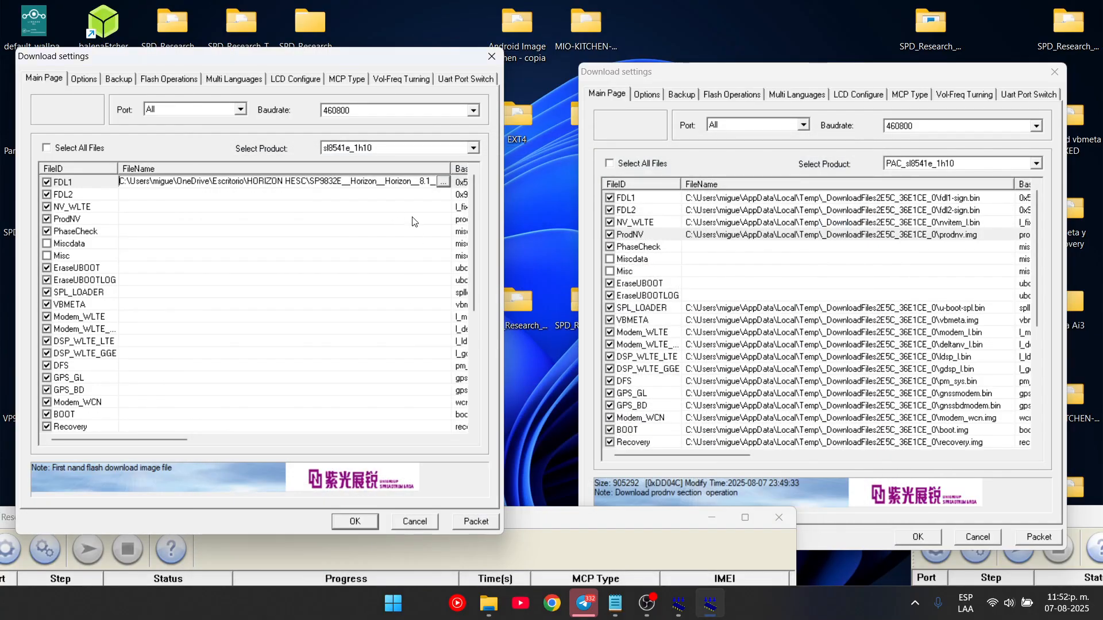
Assign fdl2-sign.bin from the Horizon firmware folder to the FDL2 entry in the R22 list
left_click(310, 193)
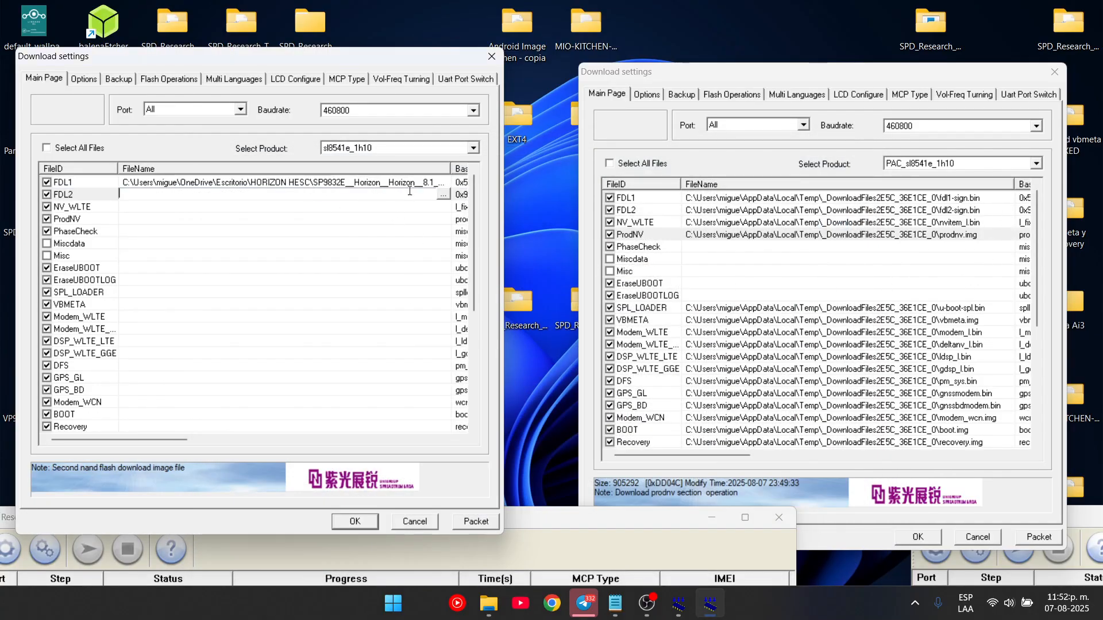
left_click(443, 195)
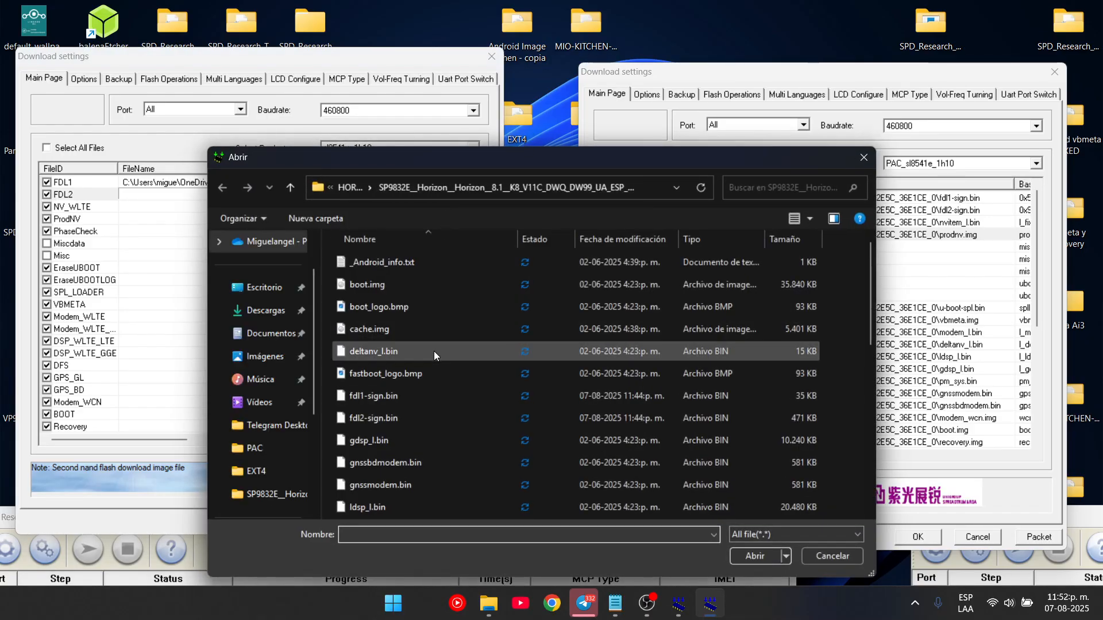
scroll(418, 434, "down", 5)
scroll(418, 434, "up", 5)
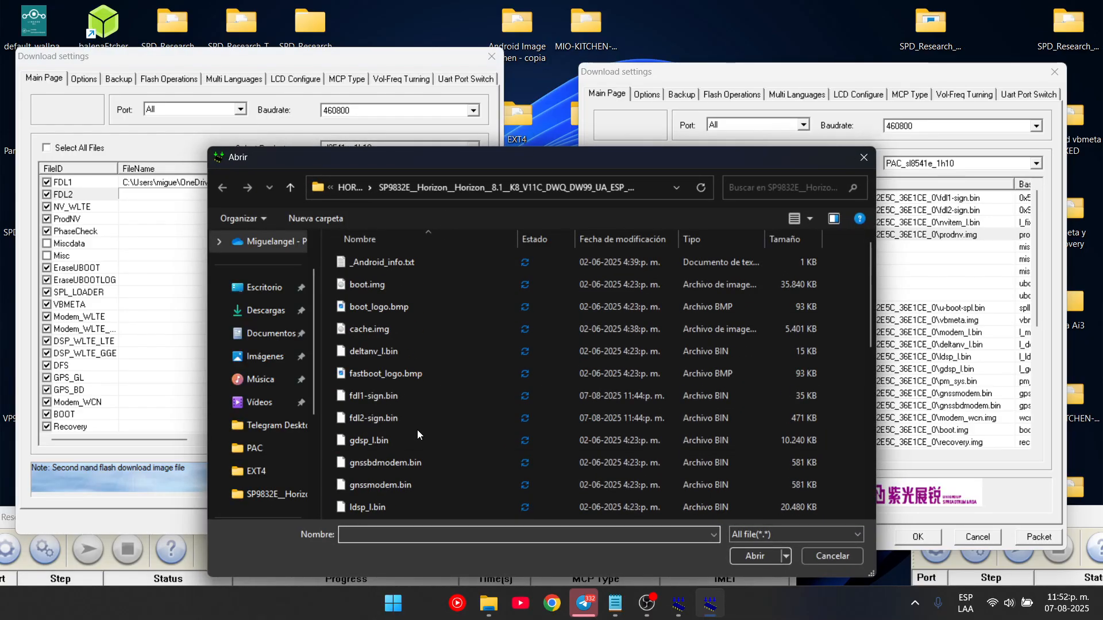
scroll(418, 432, "down", 3)
scroll(417, 429, "down", 3)
scroll(417, 430, "up", 6)
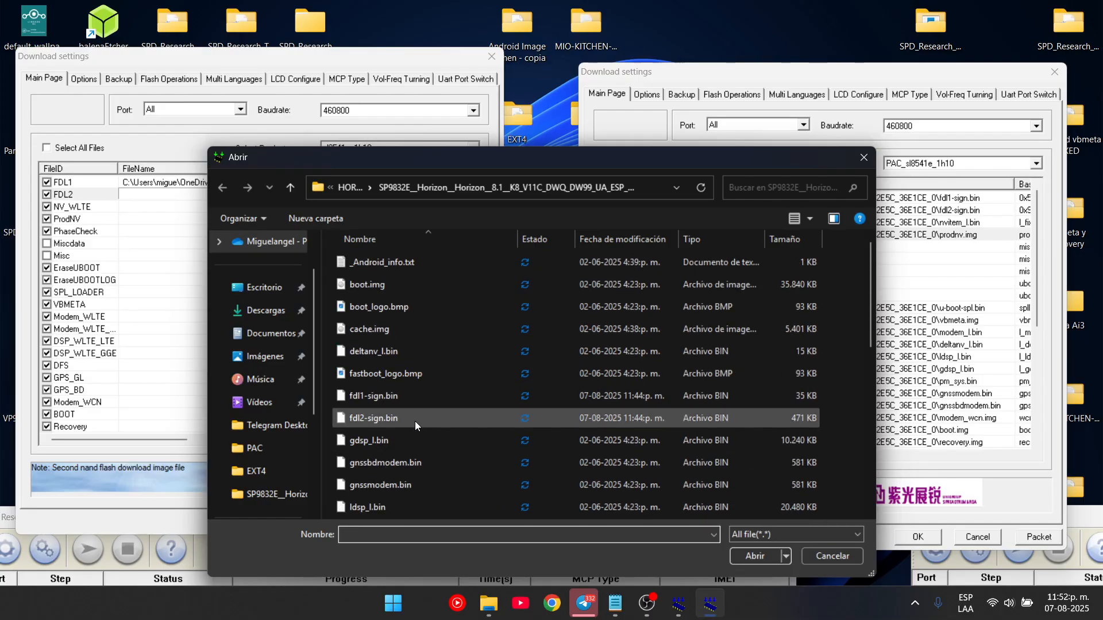
double_click(374, 419)
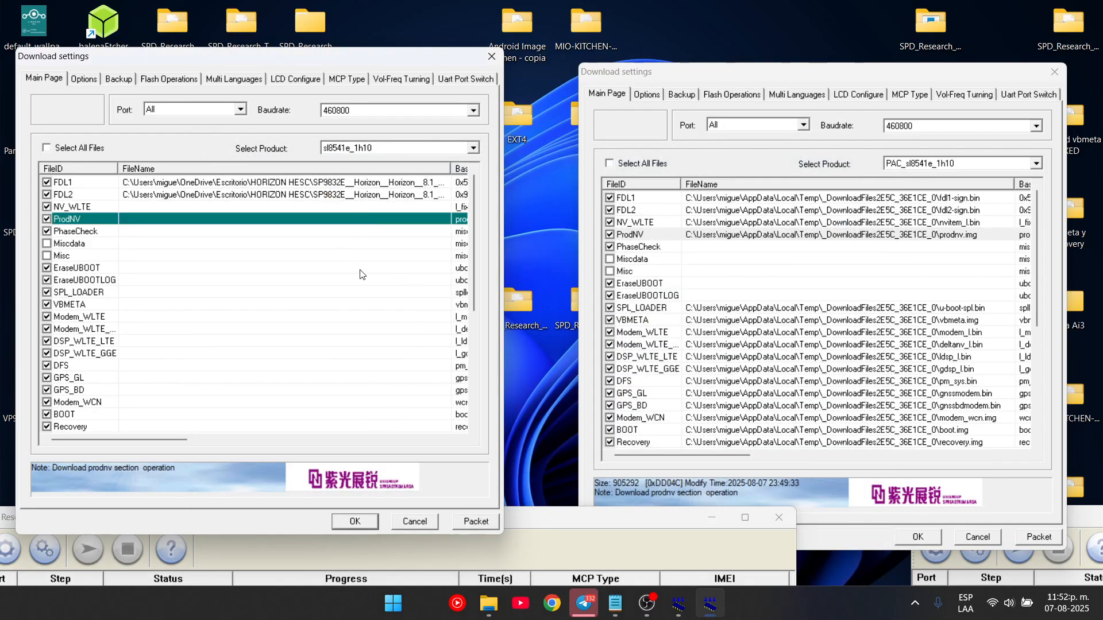
Assign nvitem_l.bin from the Horizon firmware folder to the NV_WLTE entry in the R22 list
left_click(293, 235)
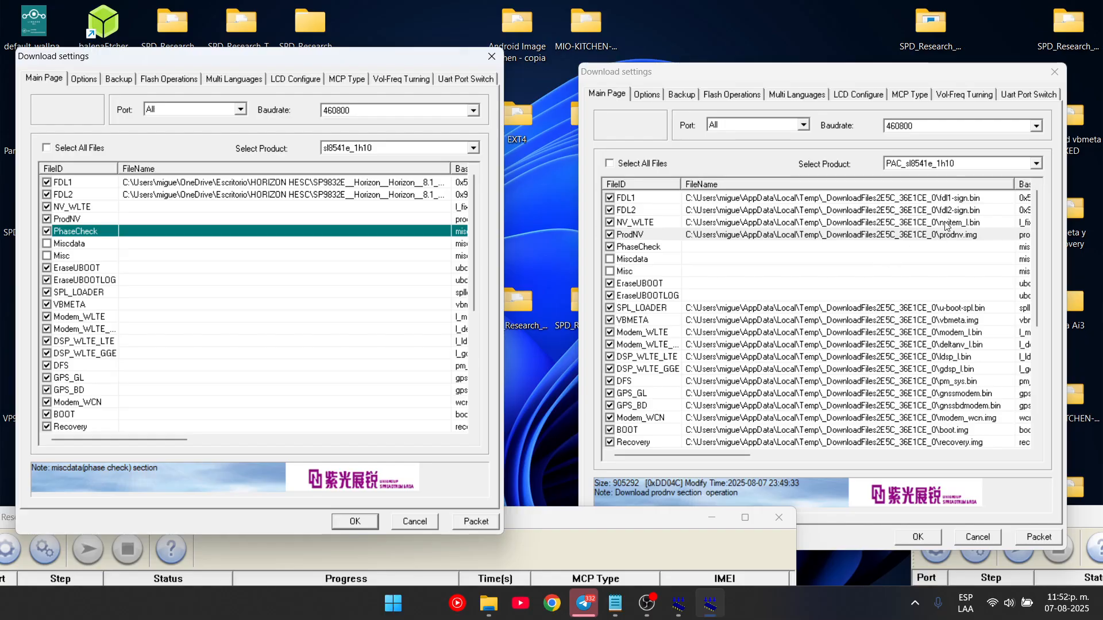
double_click(314, 209)
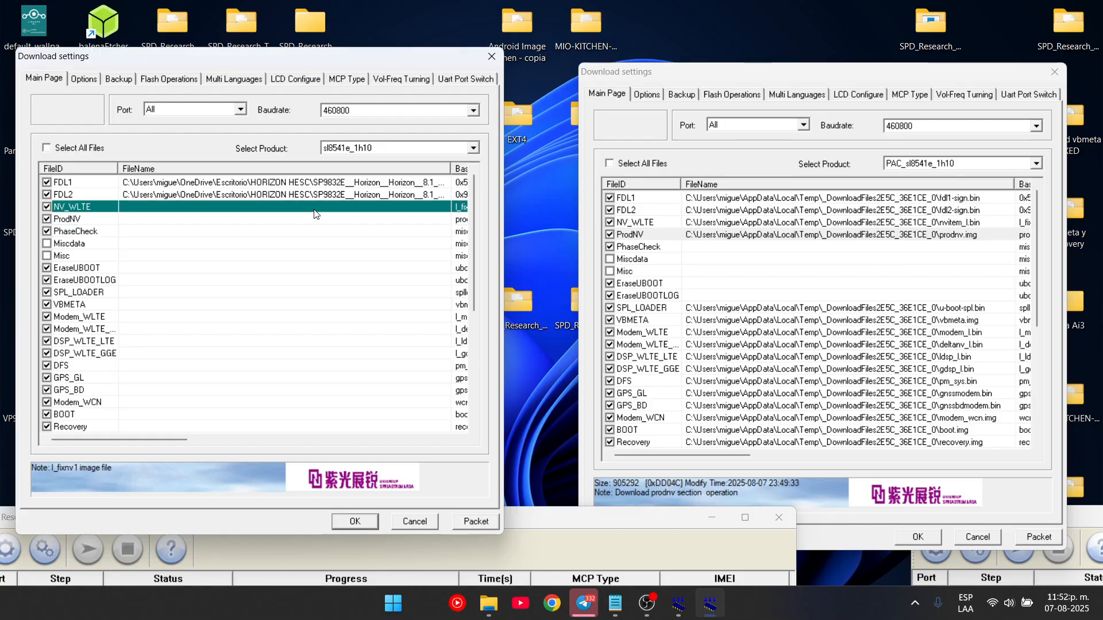
left_click(445, 208)
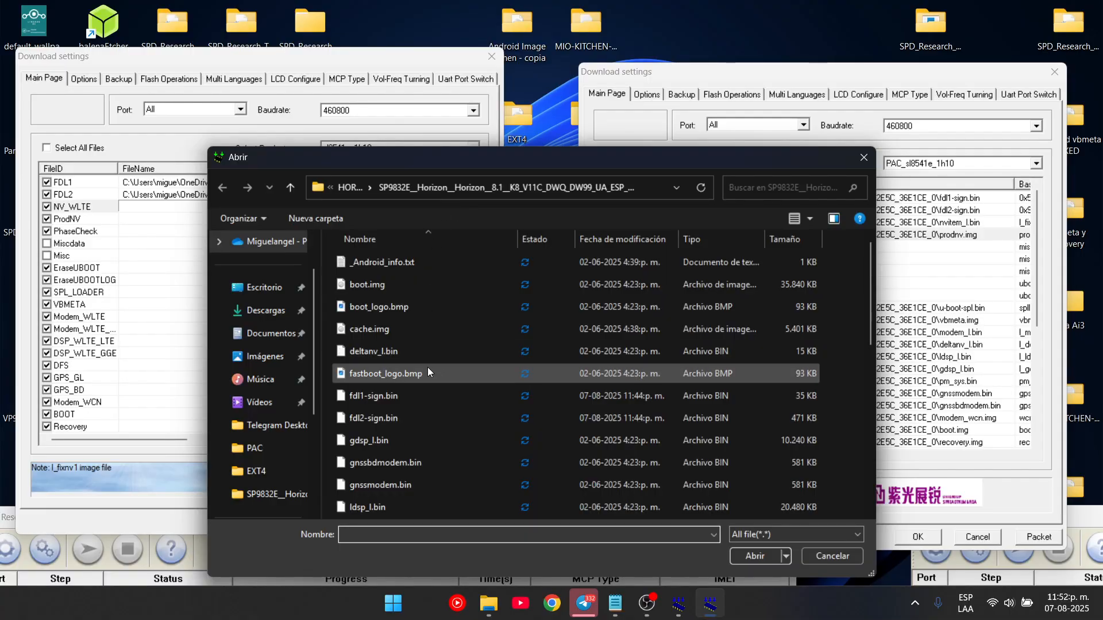
scroll(442, 398, "down", 3)
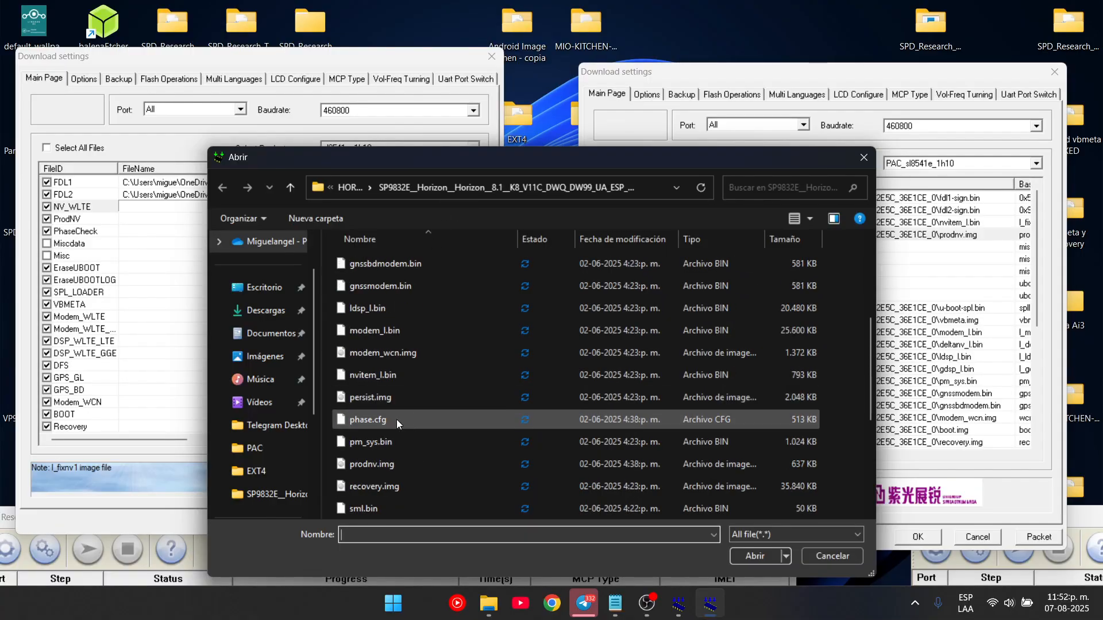
double_click(381, 375)
left_click(321, 256)
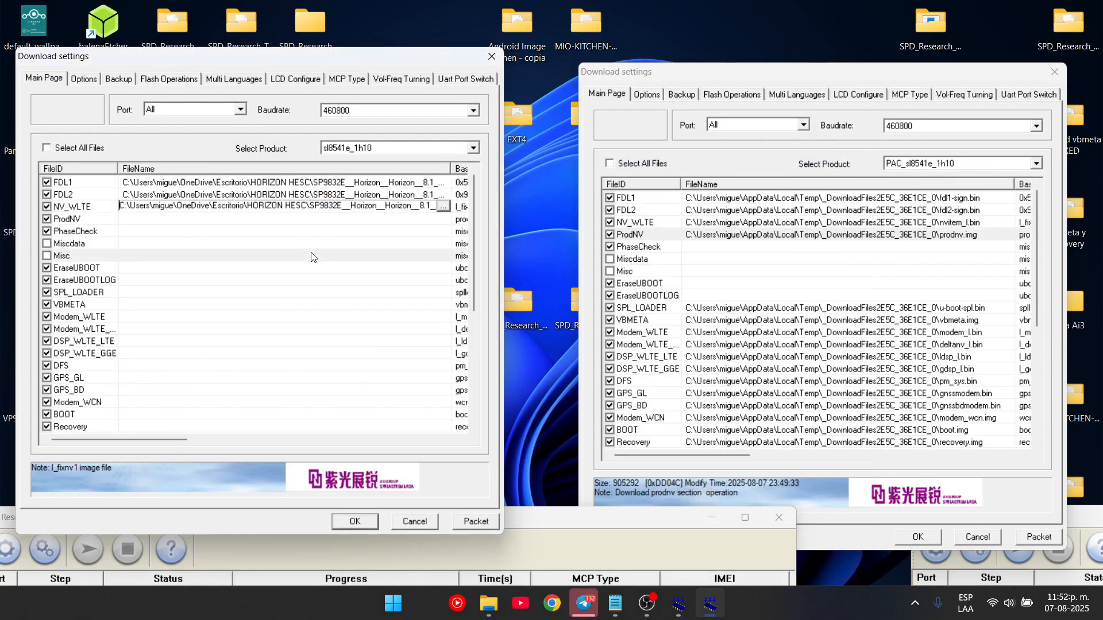
Assign prodnv.img from the Horizon firmware folder to the ProdNV entry in the R22 list
left_click(322, 218)
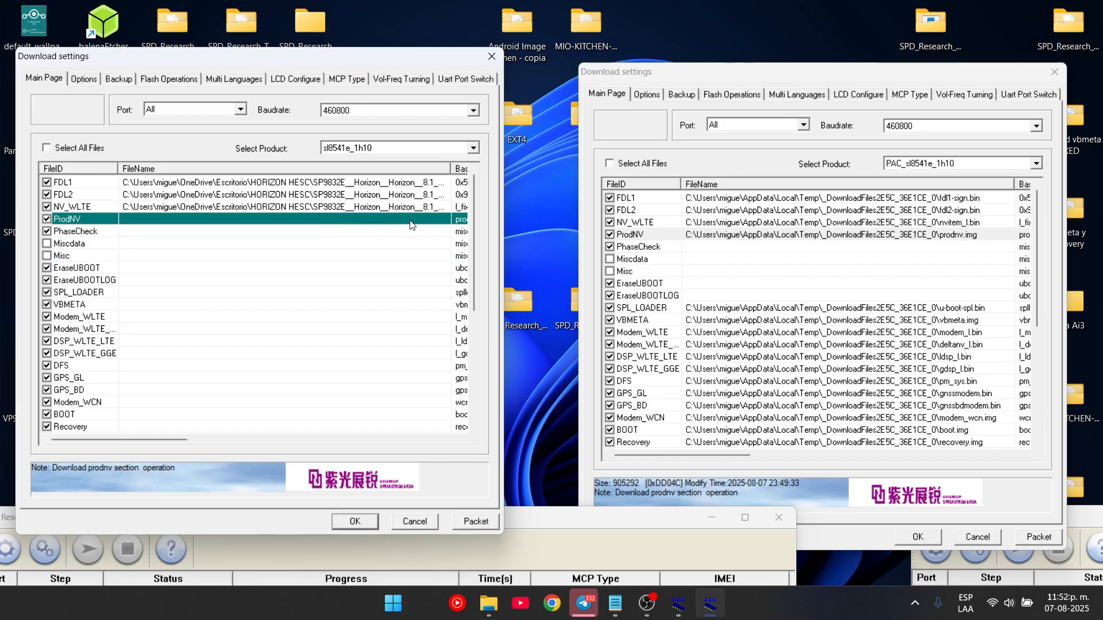
double_click(411, 224)
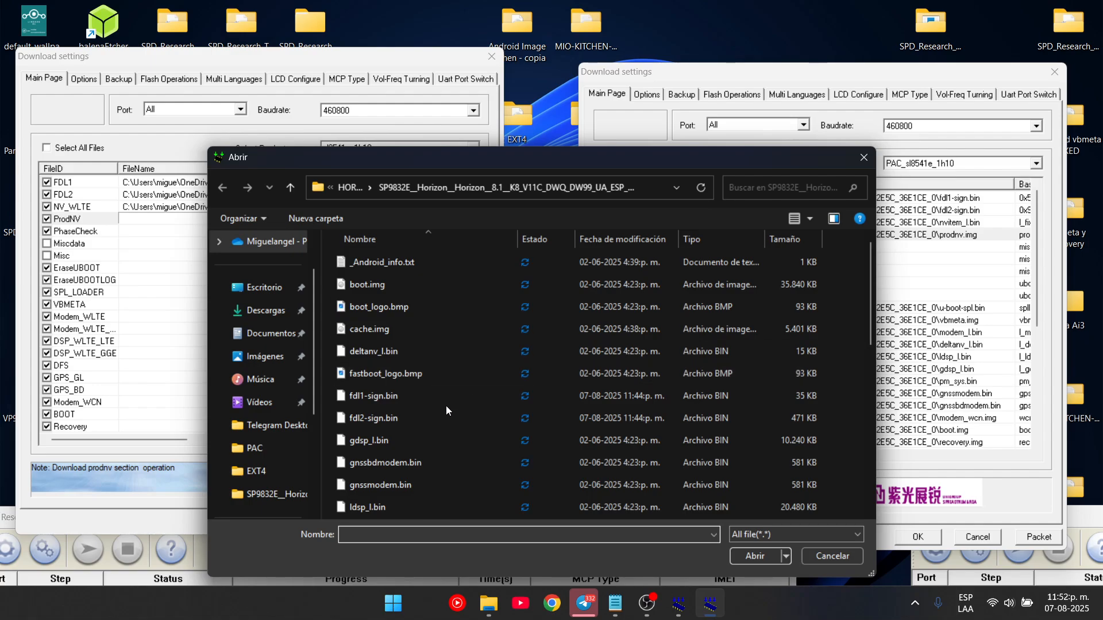
scroll(429, 457, "down", 6)
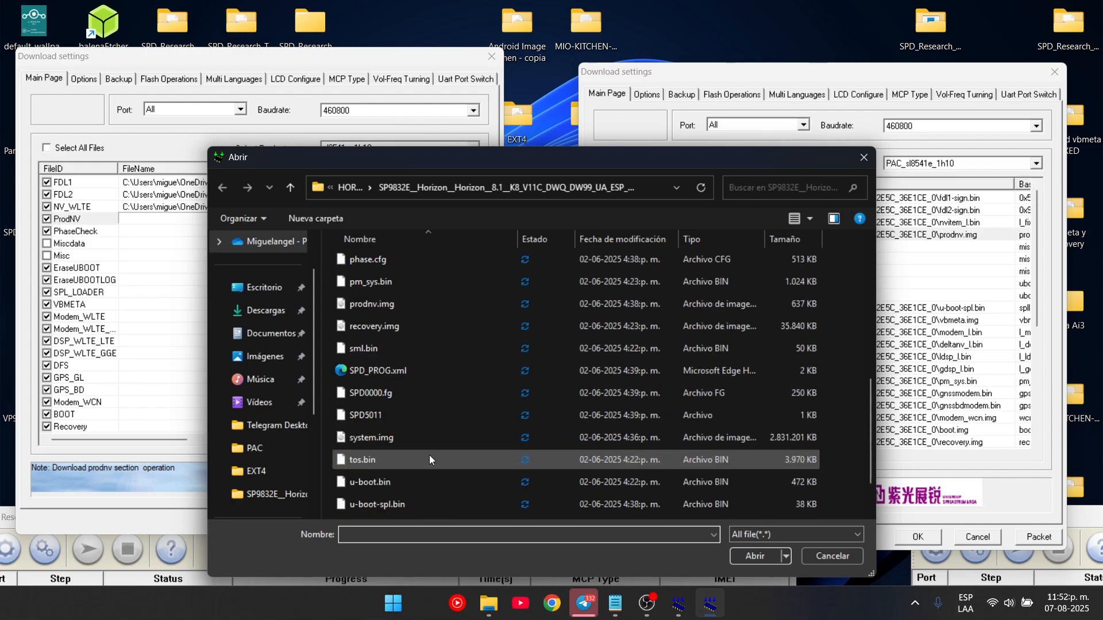
scroll(429, 455, "up", 1)
scroll(429, 455, "down", 2)
scroll(423, 451, "up", 6)
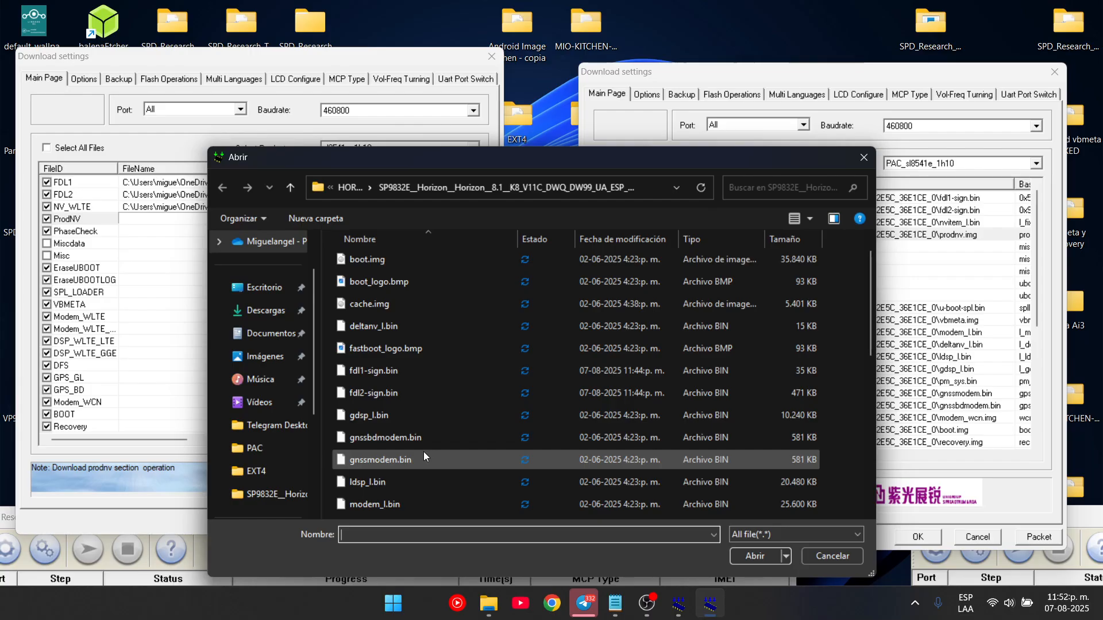
scroll(428, 422, "up", 1)
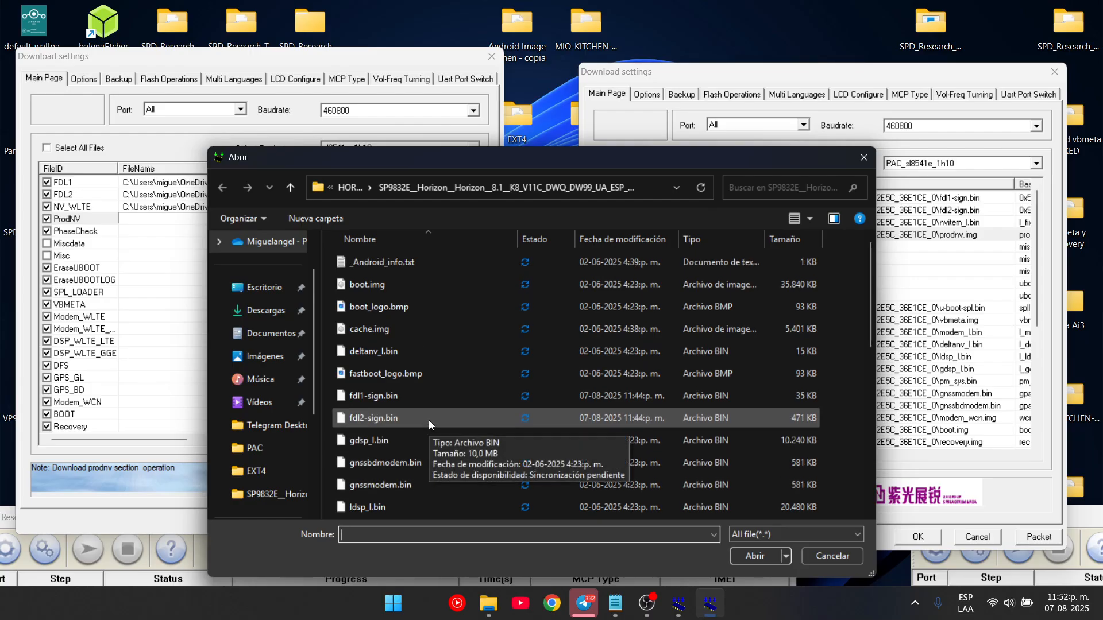
scroll(429, 419, "down", 2)
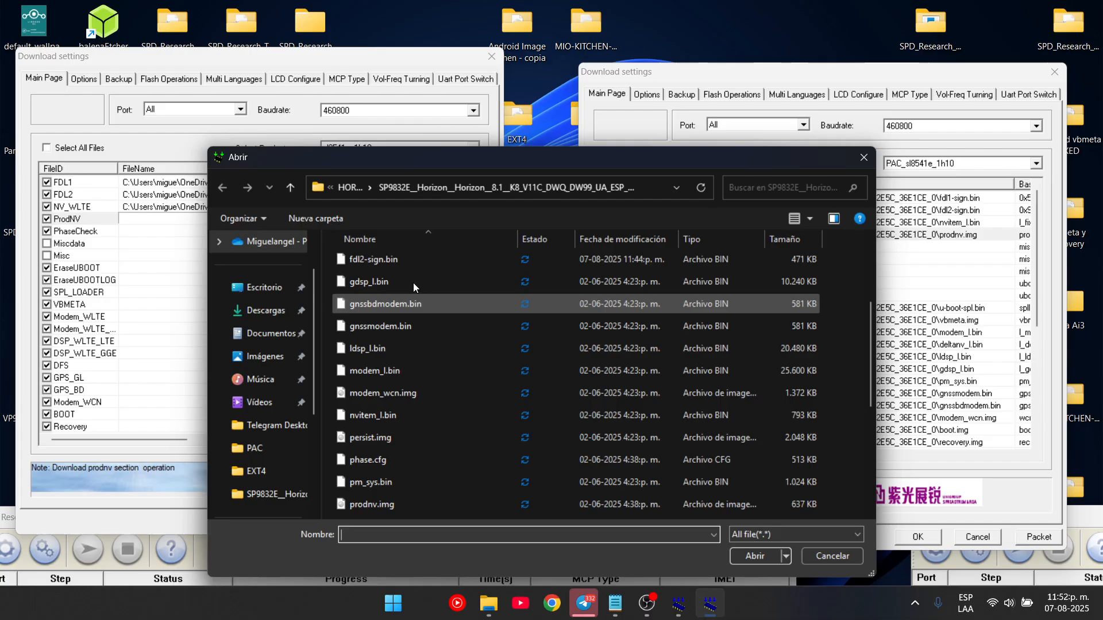
double_click(386, 505)
left_click(281, 280)
Skip PhaseCheck and assign u-boot-spl.bin from the Horizon firmware folder to the SPL_LOADER entry in the R22 list
left_click(222, 230)
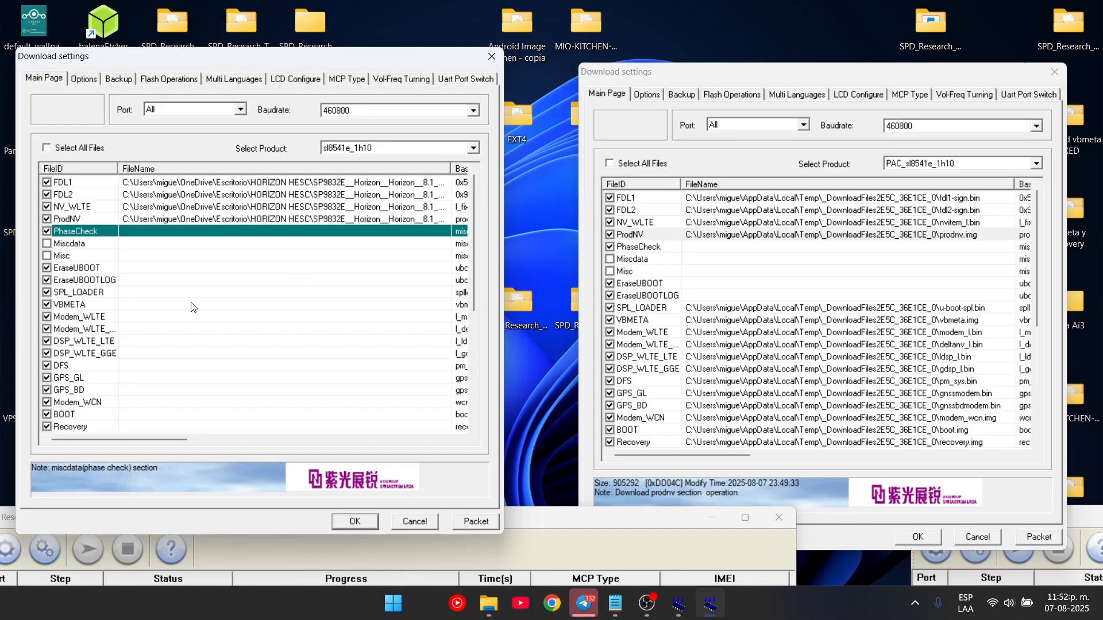
left_click(202, 292)
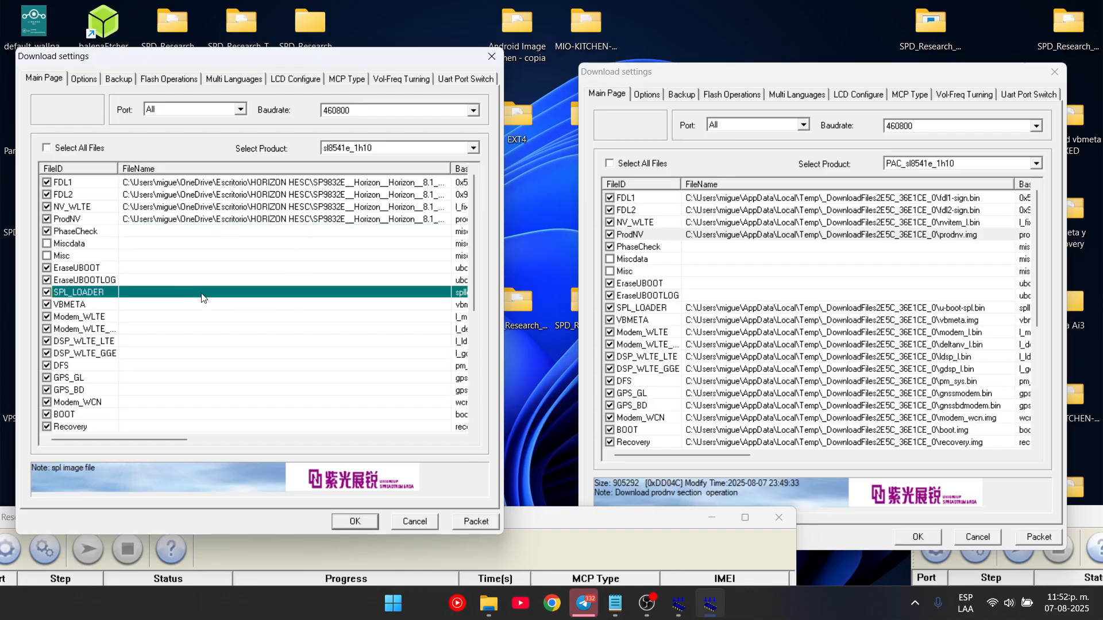
left_click(408, 294)
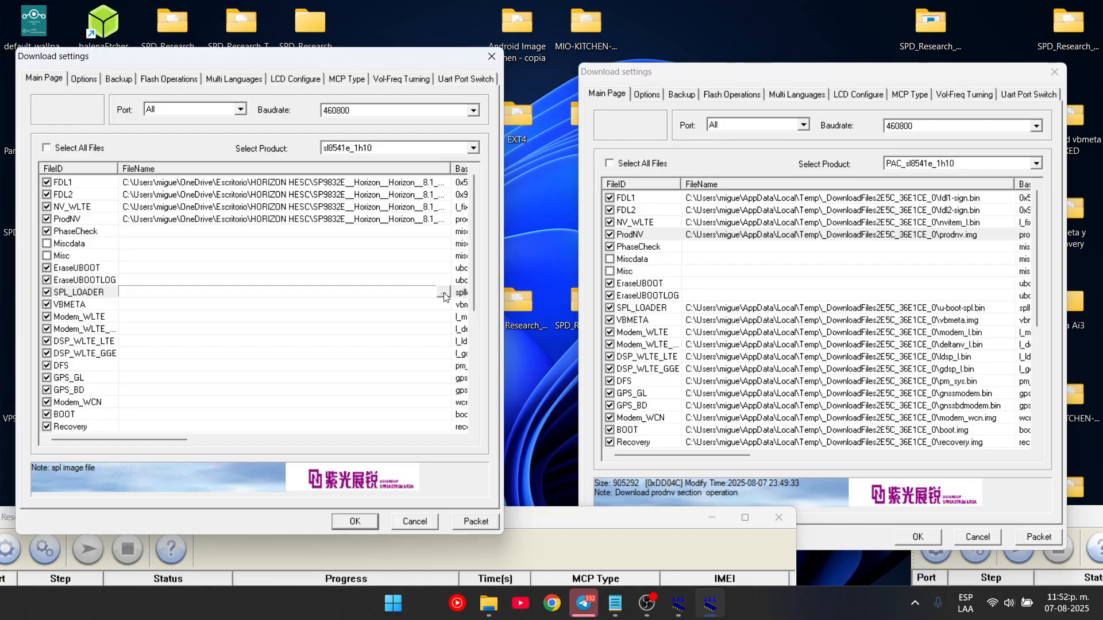
left_click(443, 294)
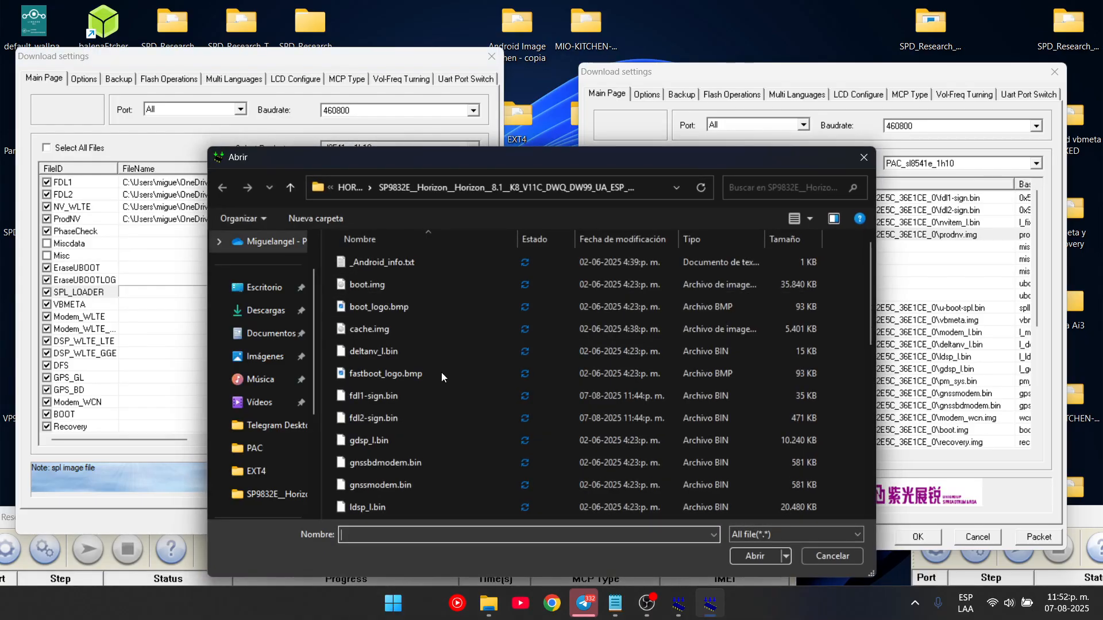
scroll(411, 399, "down", 6)
double_click(402, 466)
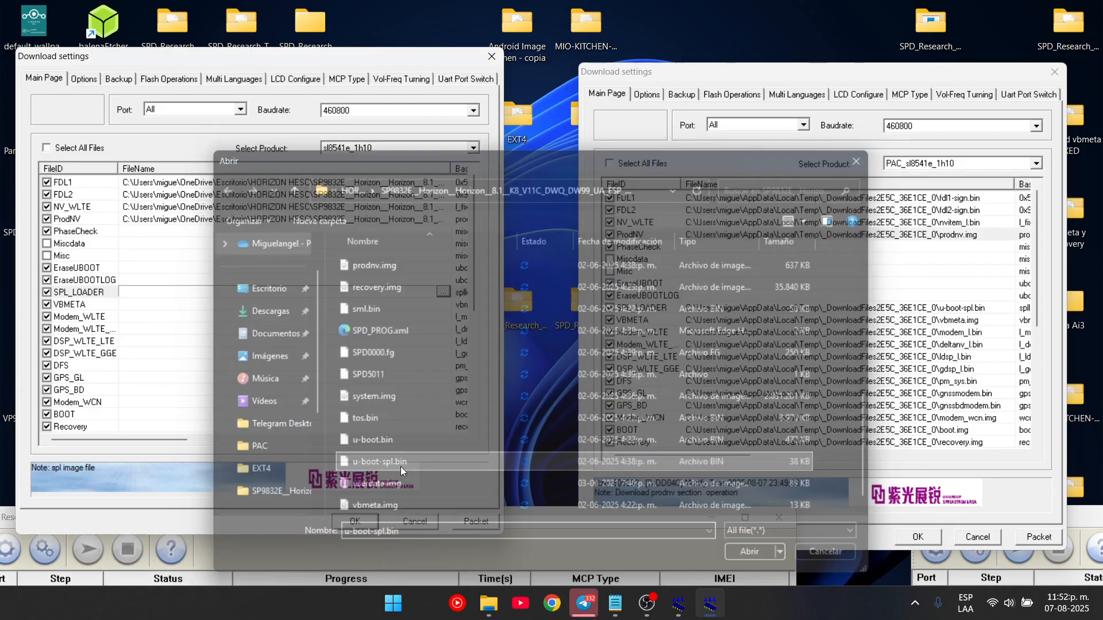
Assign vbmeta.img from the Horizon firmware folder to the VBMETA entry in the R22 list
left_click(323, 305)
left_click(324, 303)
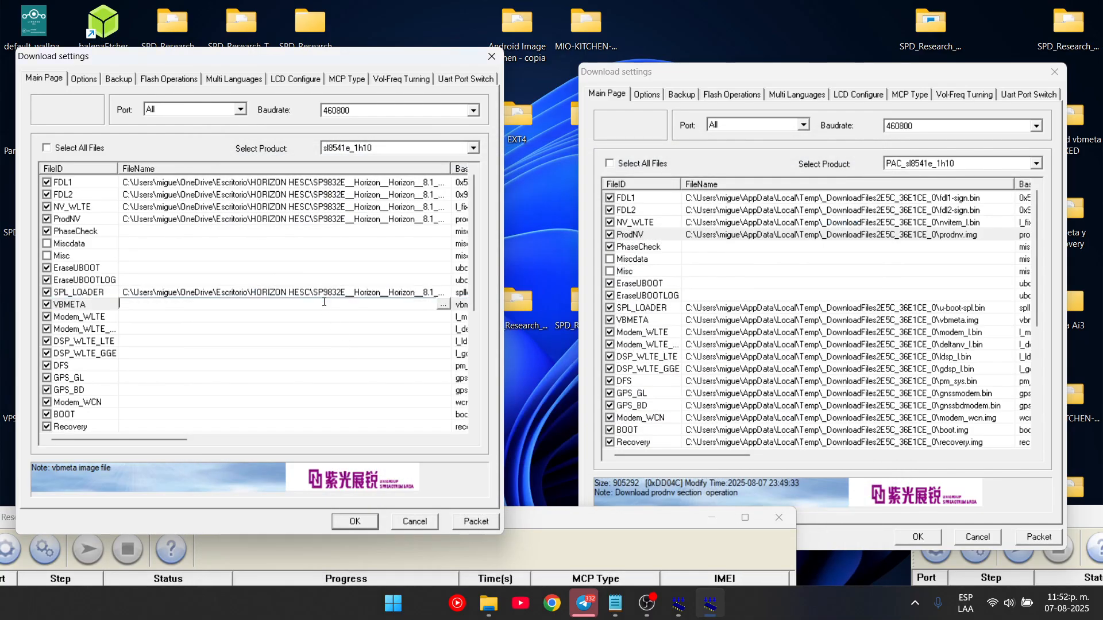
left_click(442, 308)
scroll(416, 431, "down", 6)
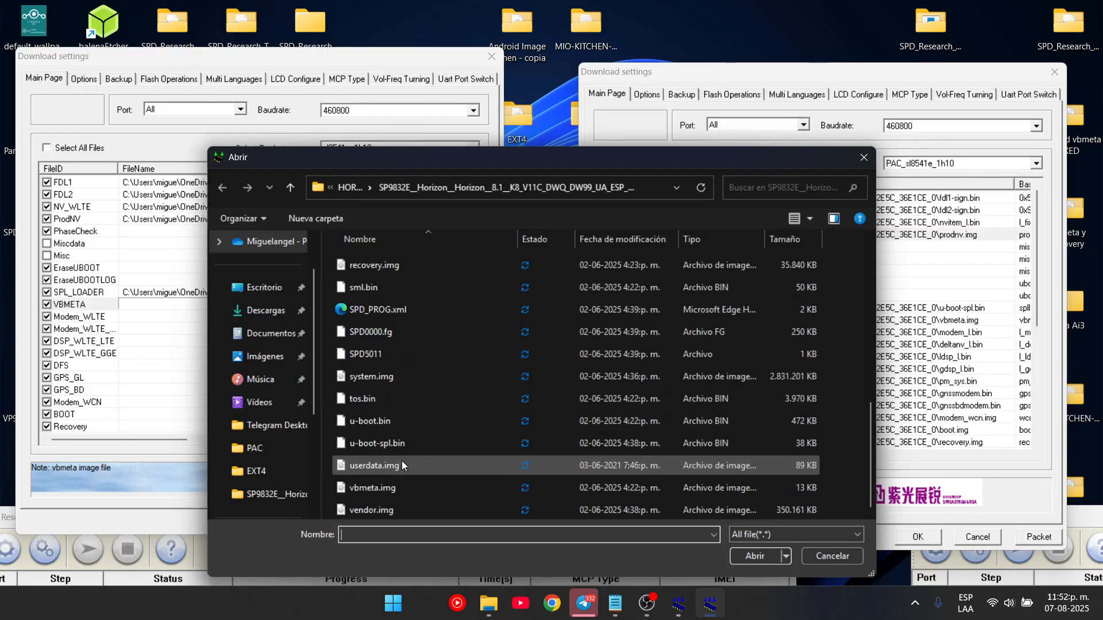
double_click(373, 488)
left_click(292, 341)
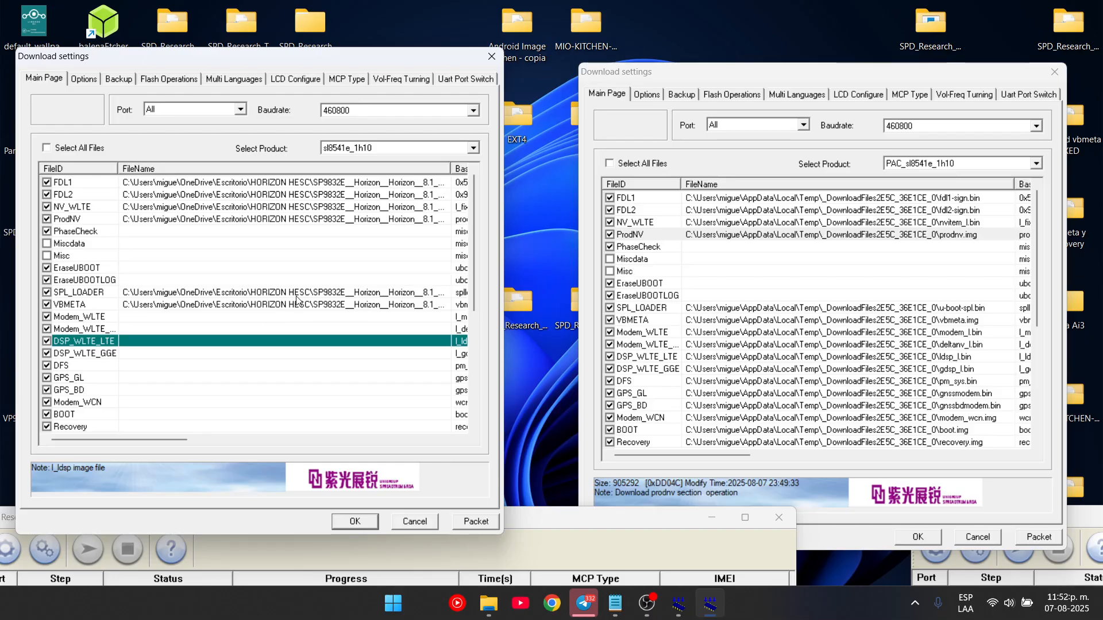
Check the Modem_WLTE file name in the R23 reference list and assign modem_l.bin to Modem_WLTE in the R22 list
key("Up")
key("Up")
key("Down")
key("Down")
key("Down")
key("Up")
key("Up")
key("Up")
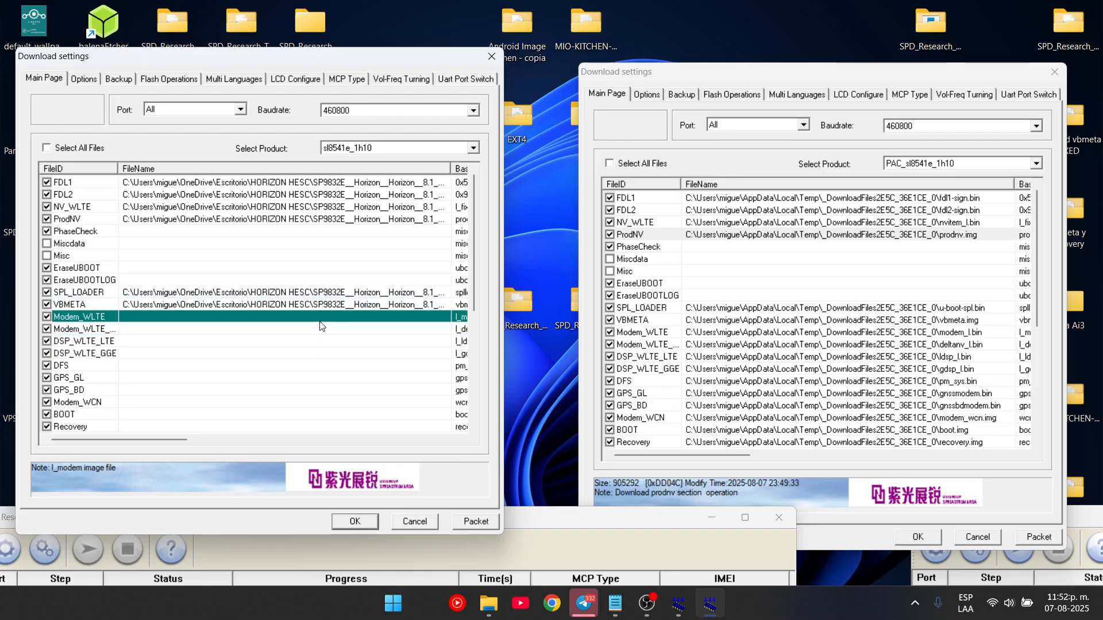
left_click(645, 336)
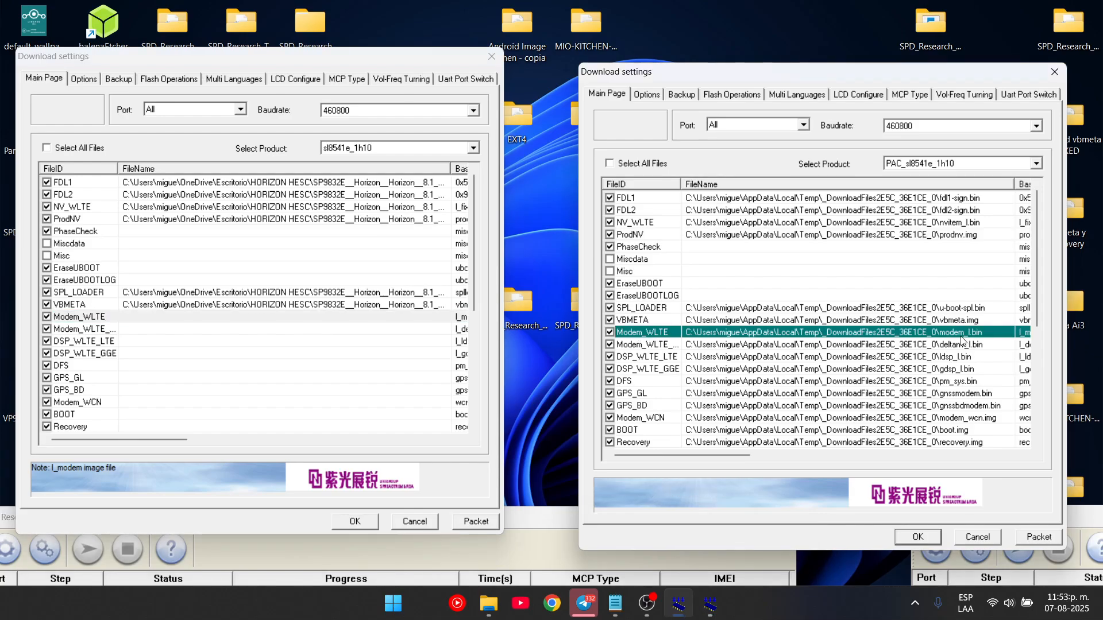
left_click(401, 321)
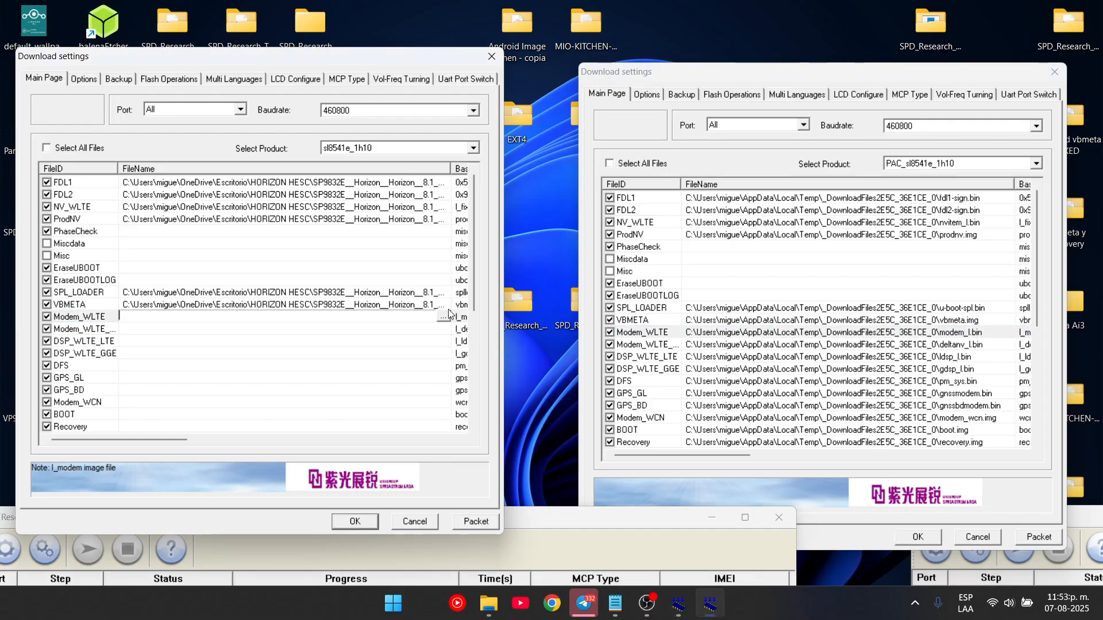
left_click(442, 316)
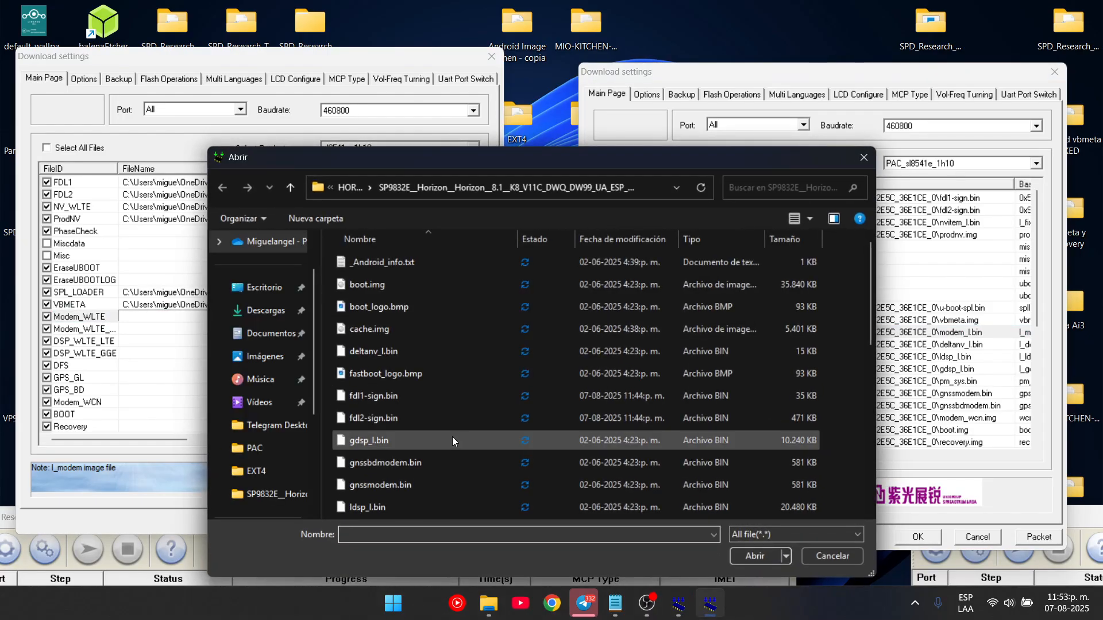
scroll(453, 440, "down", 5)
scroll(452, 440, "down", 1)
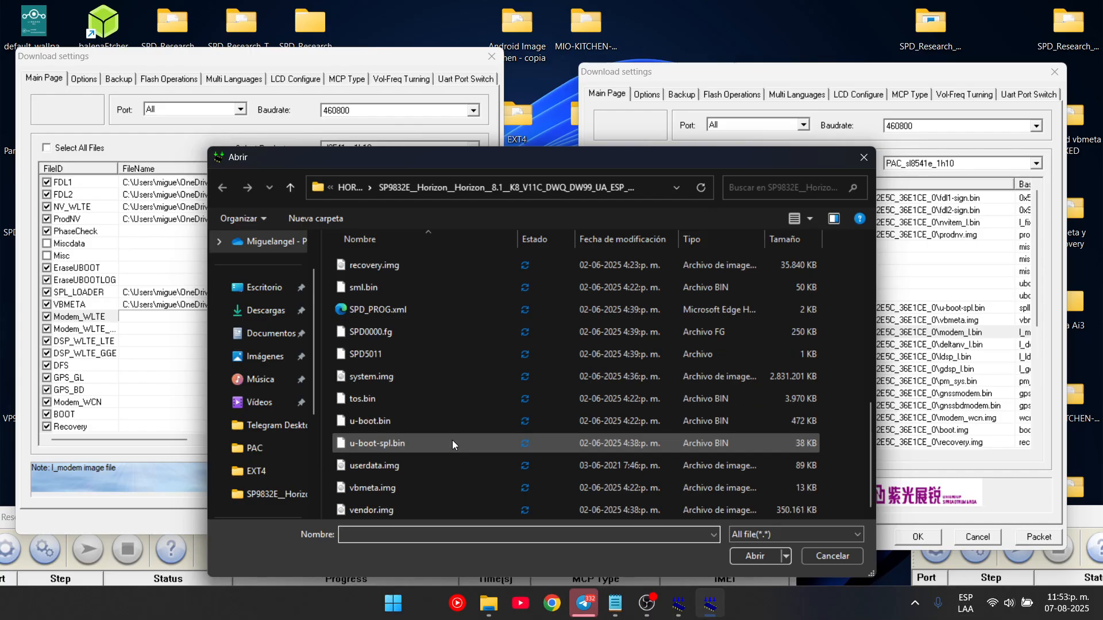
scroll(453, 440, "up", 6)
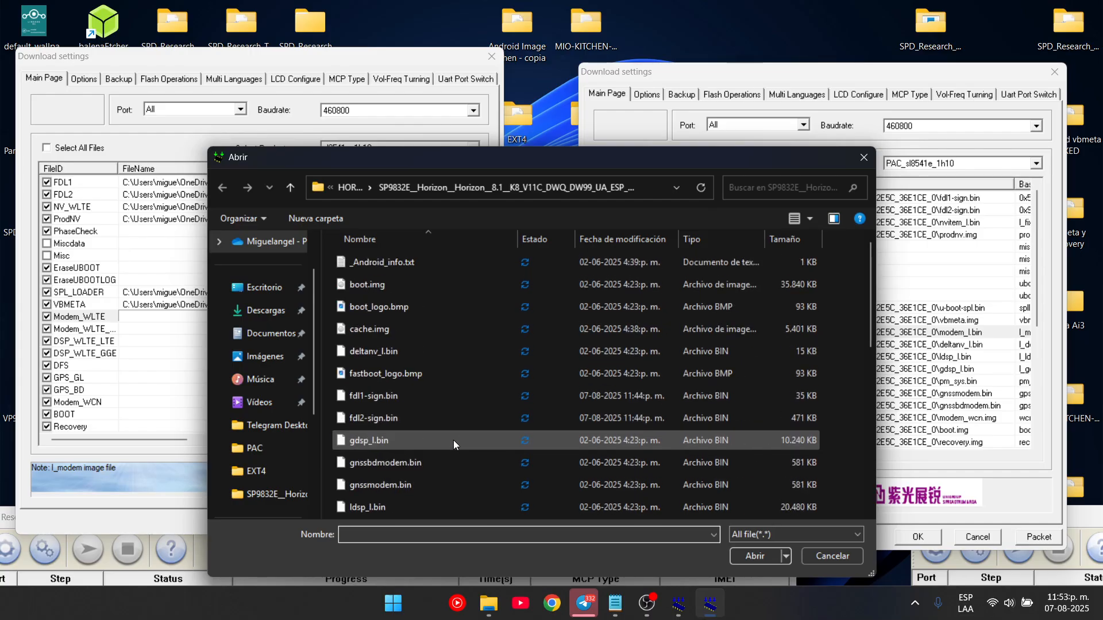
scroll(453, 440, "down", 1)
double_click(410, 398)
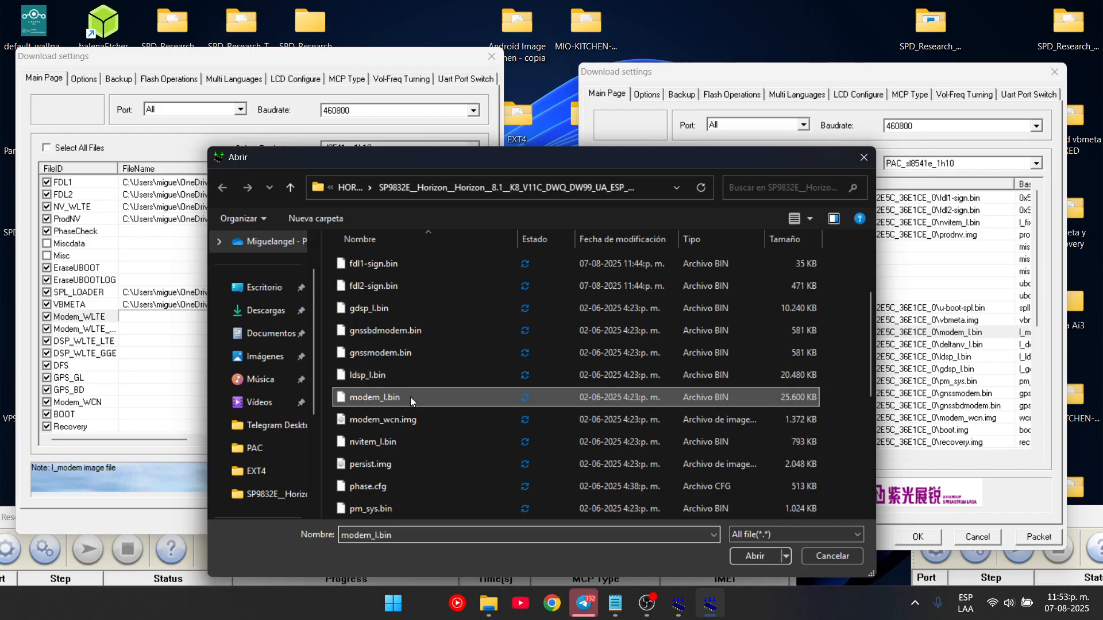
Compare the modem and DSP entries in both lists to find the file for the second Modem_WLTE entry
left_click(392, 331)
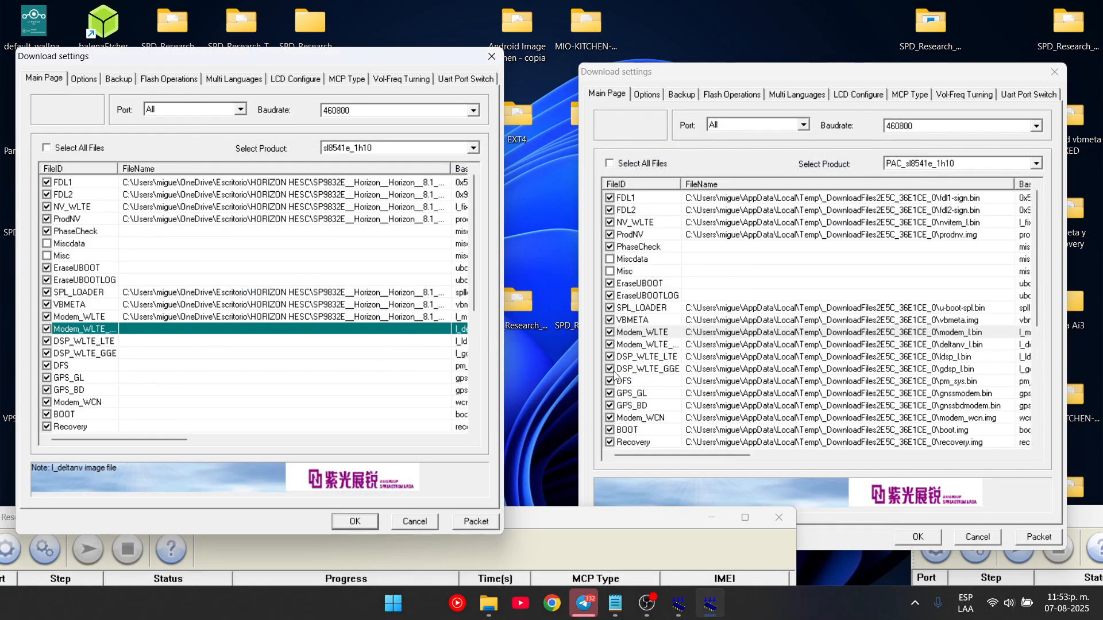
left_click(931, 347)
left_click(945, 358)
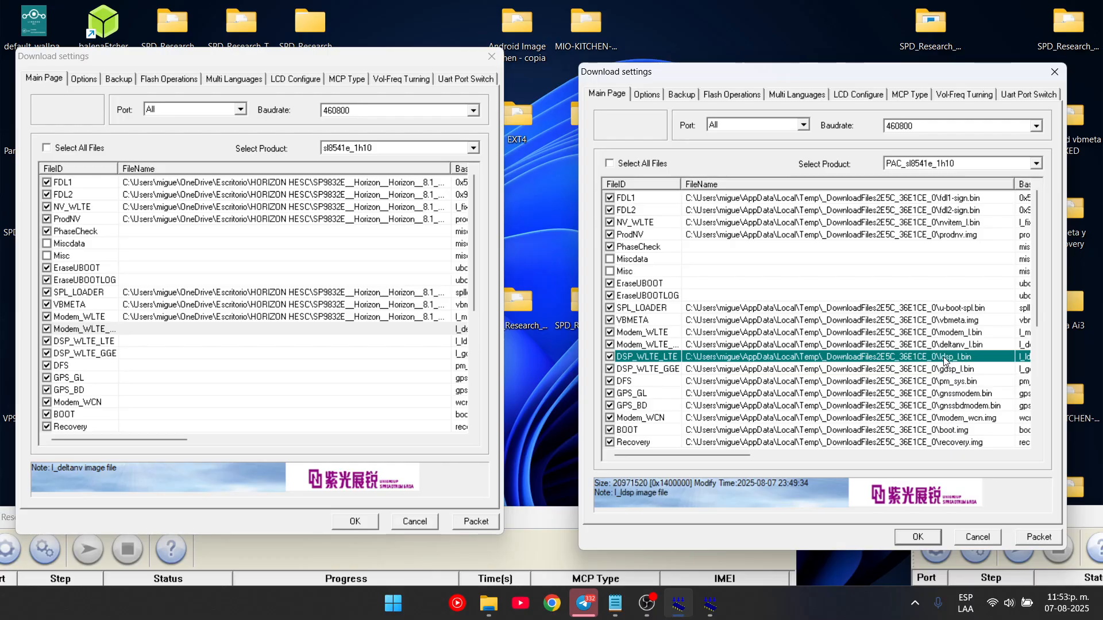
left_click(659, 333)
left_click(219, 310)
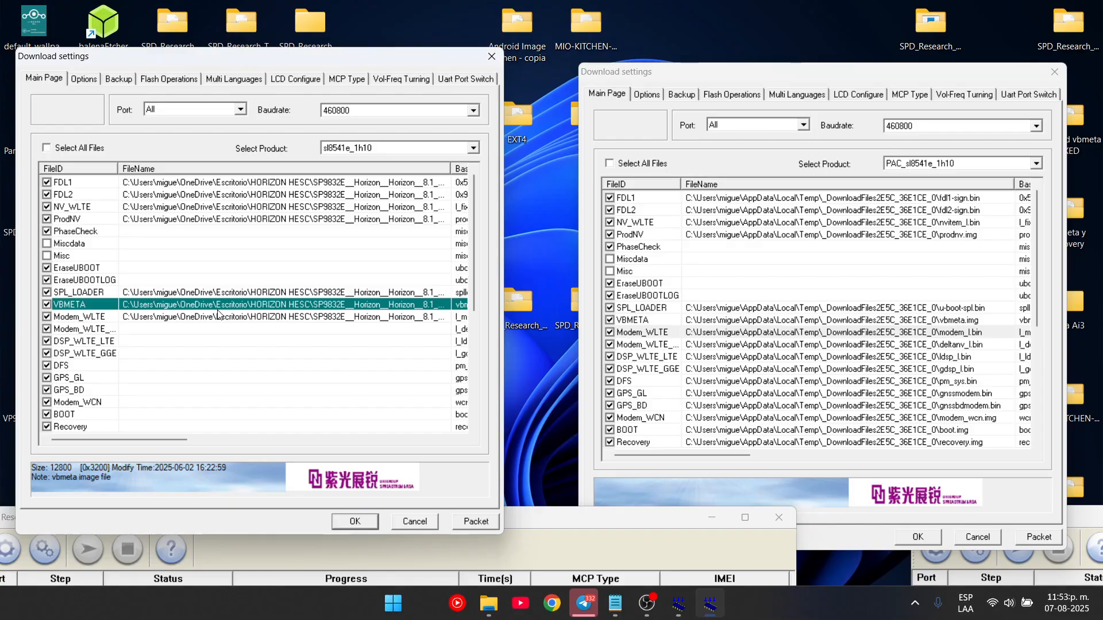
left_click(200, 340)
left_click(199, 319)
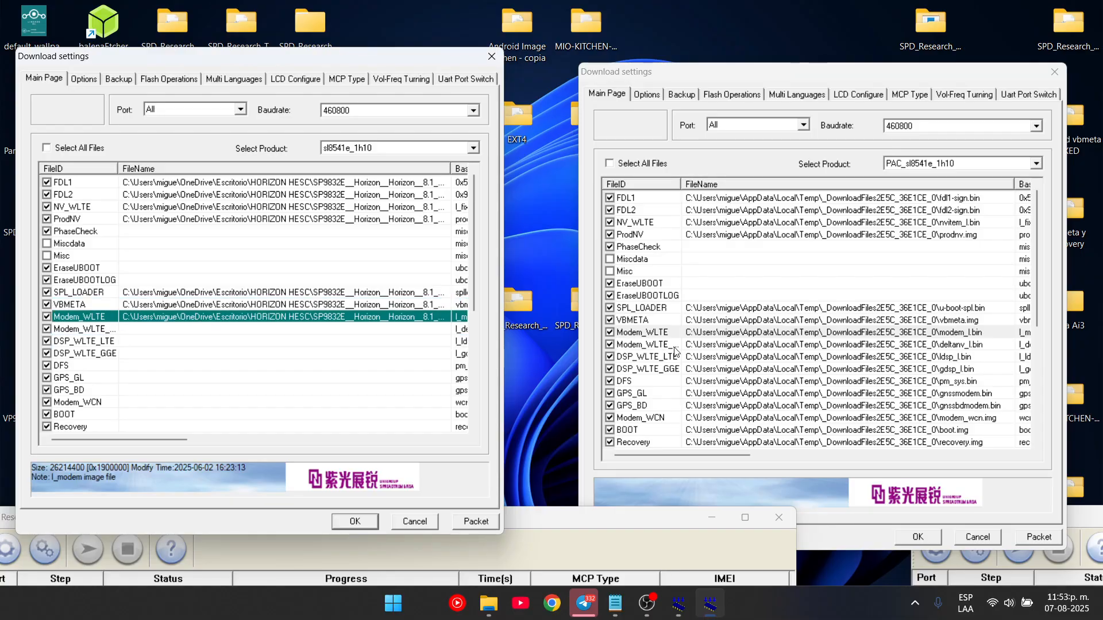
left_click(826, 360)
left_click(973, 344)
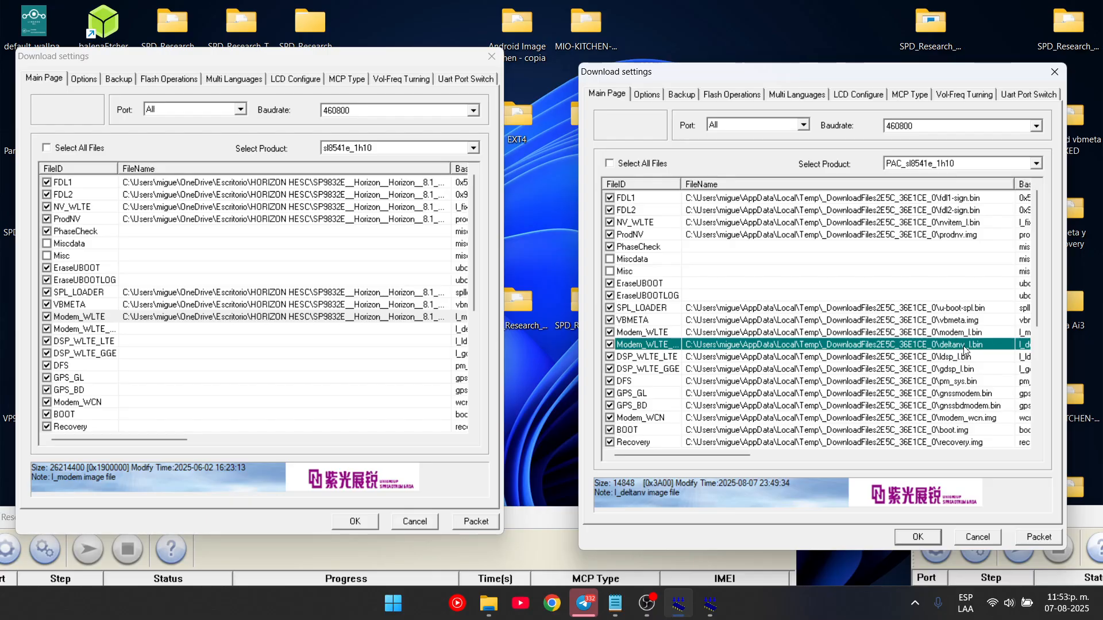
Assign deltanv_l.bin to the second Modem_WLTE entry in the R22 list and move its settings window next to the R23 one
left_click(381, 325)
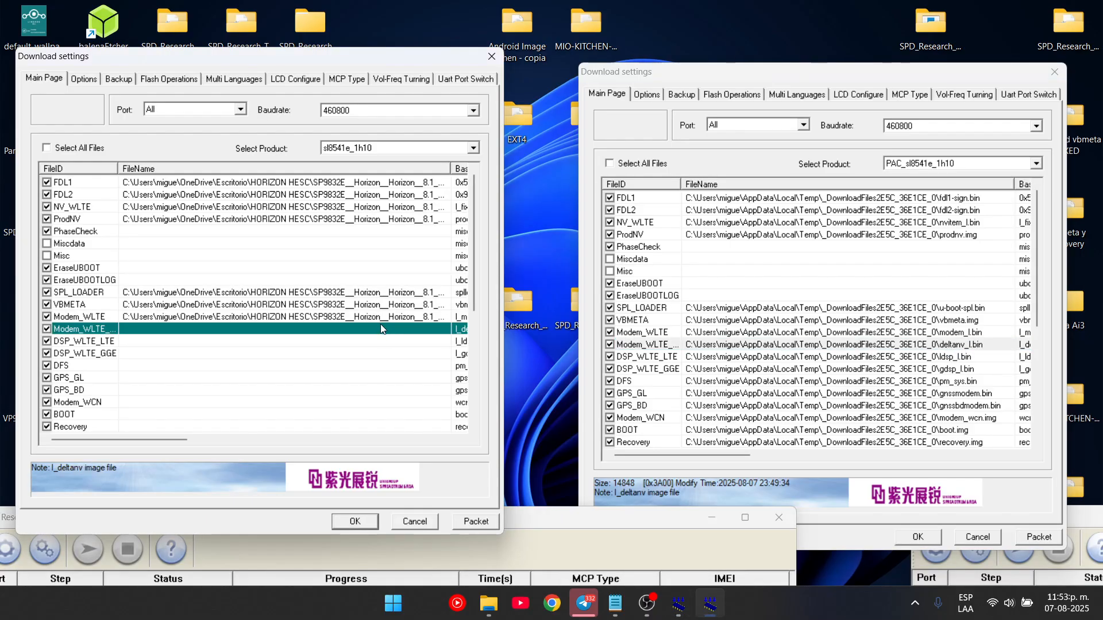
left_click(380, 325)
left_click(443, 329)
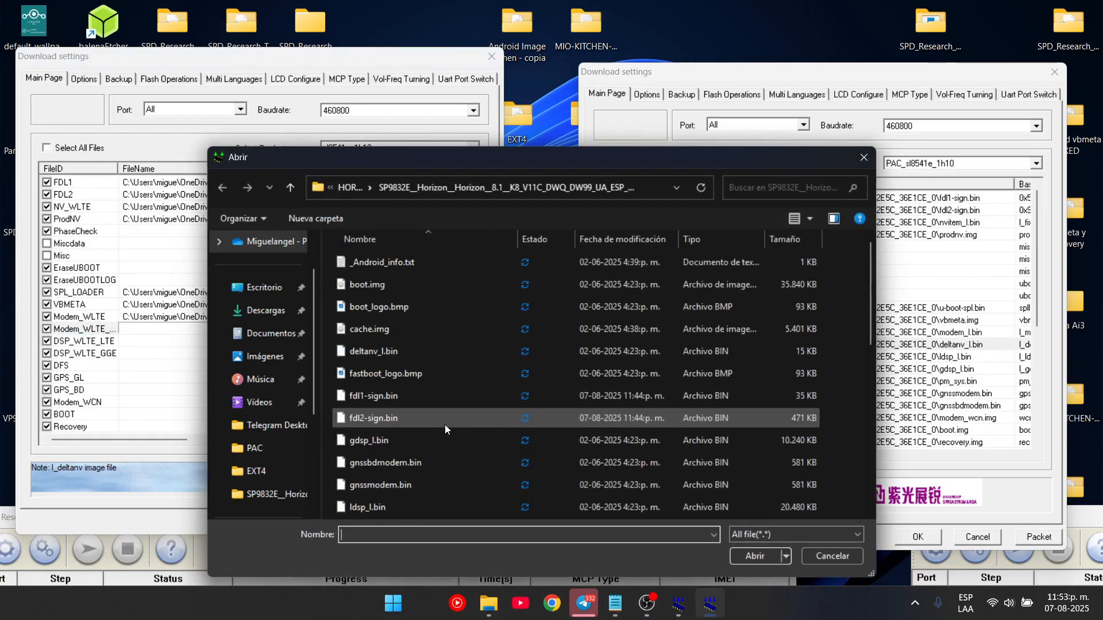
double_click(376, 356)
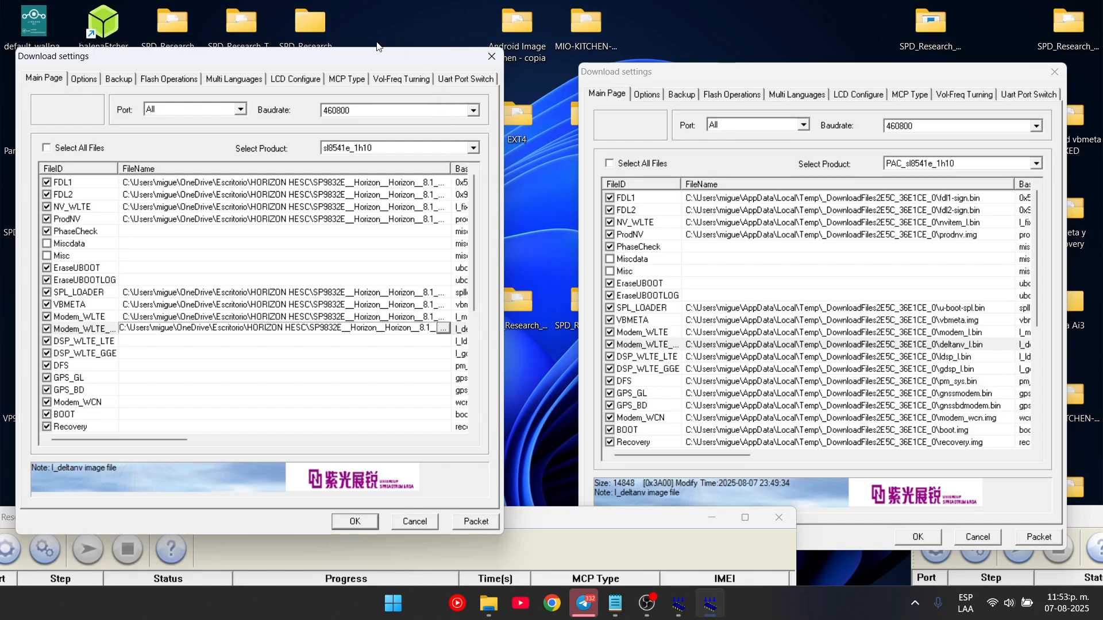
left_click_drag(375, 64, 445, 79)
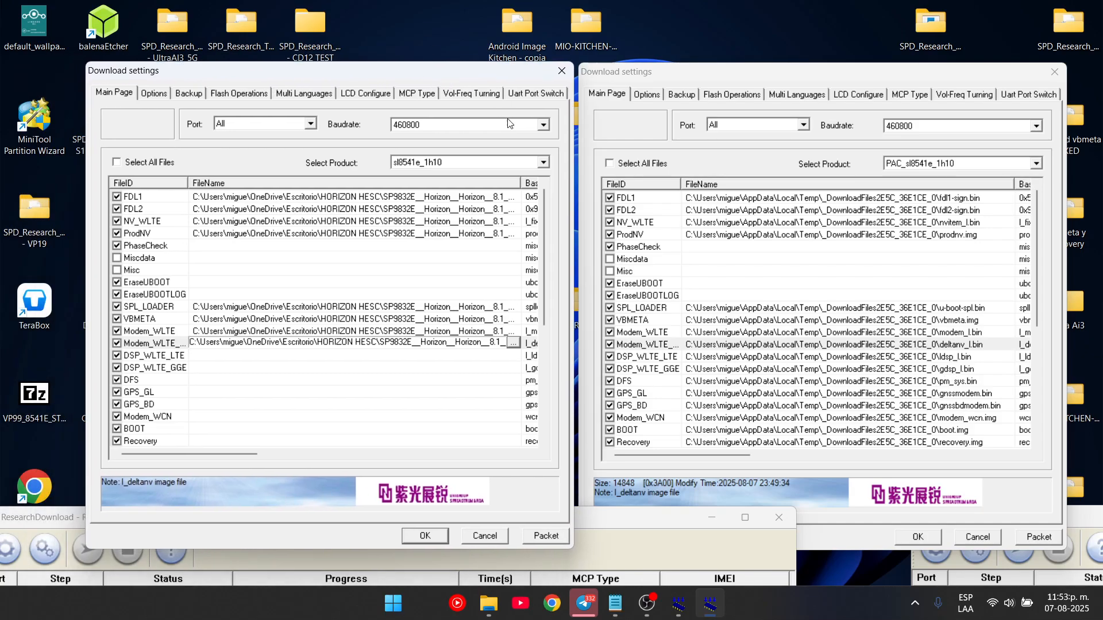
Assign ldsp_l.bin to the DSP_WLTE_LTE entry and gdsp_l.bin to the DSP_WLTE_GGE entry in the R22 list
left_click(440, 355)
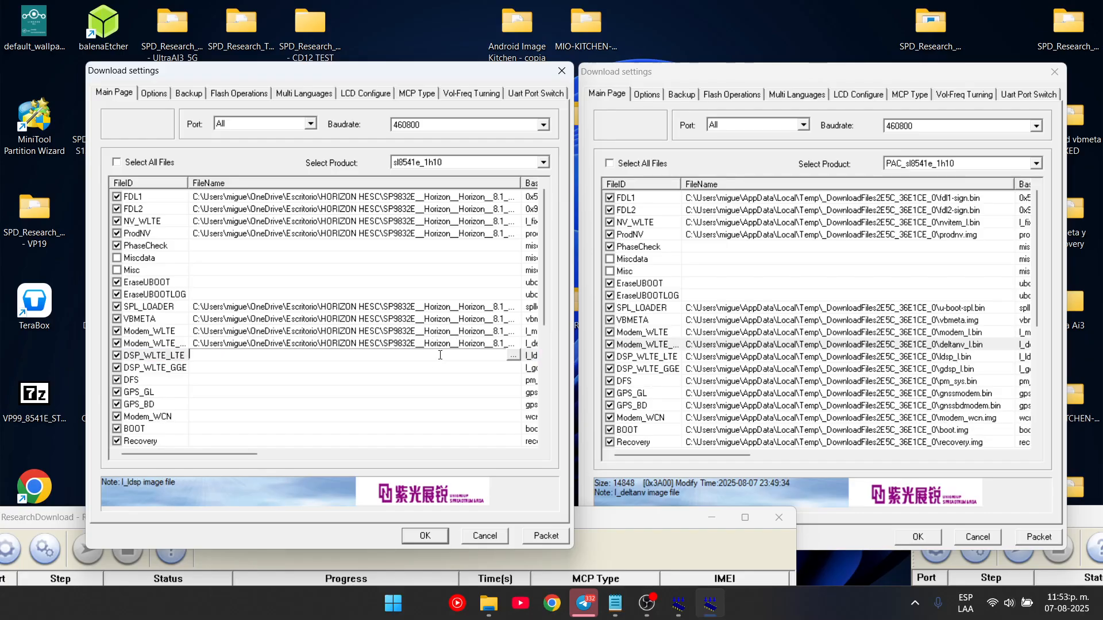
left_click(513, 356)
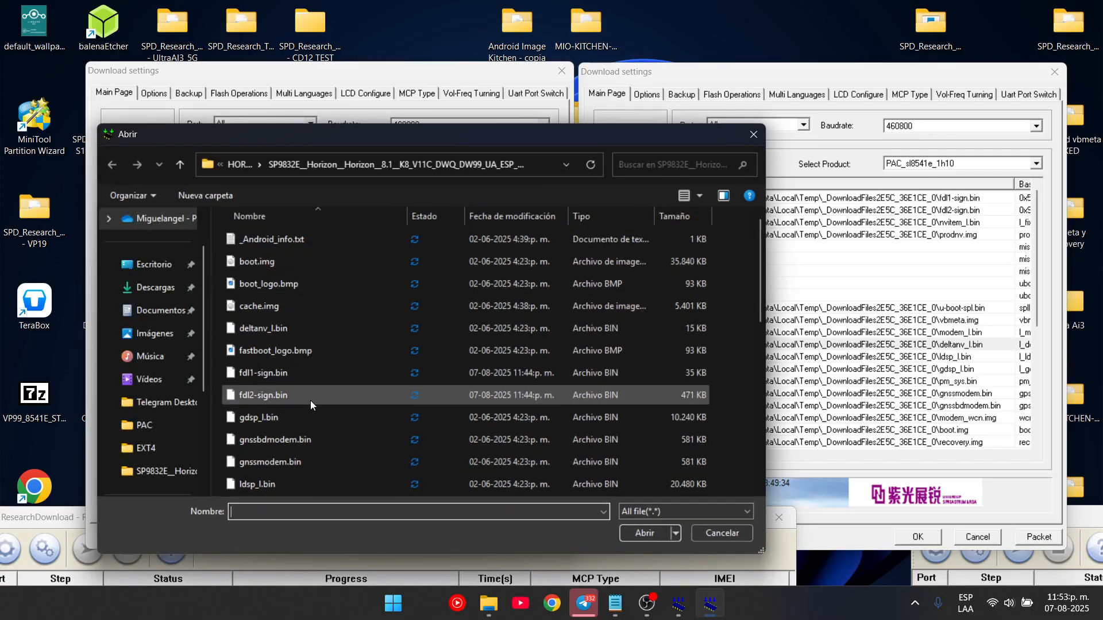
scroll(310, 402, "down", 6)
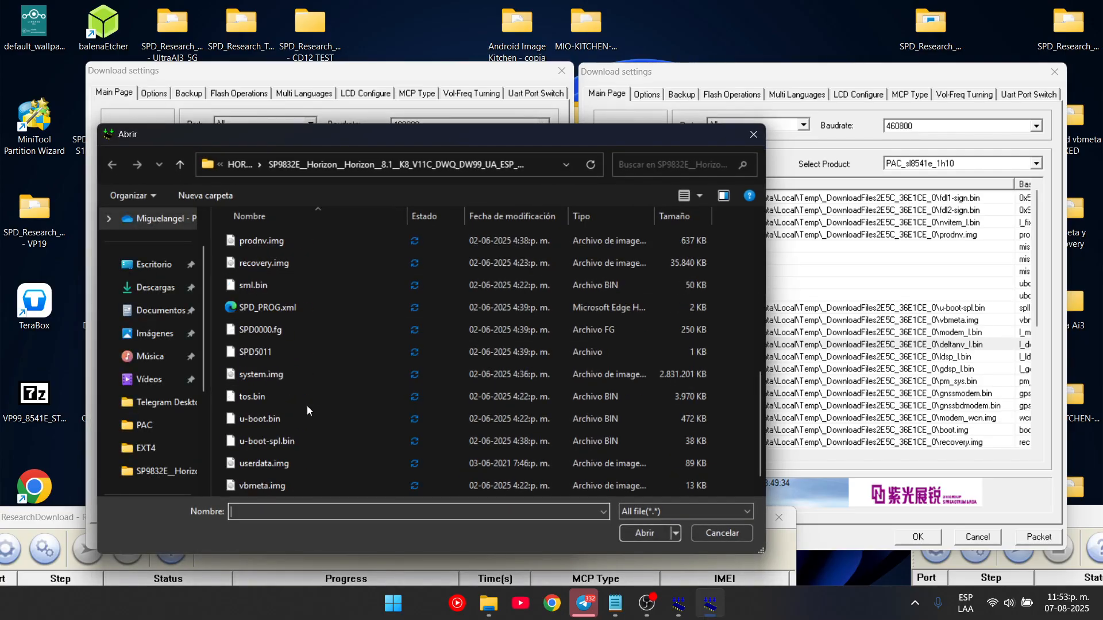
scroll(309, 409, "up", 3)
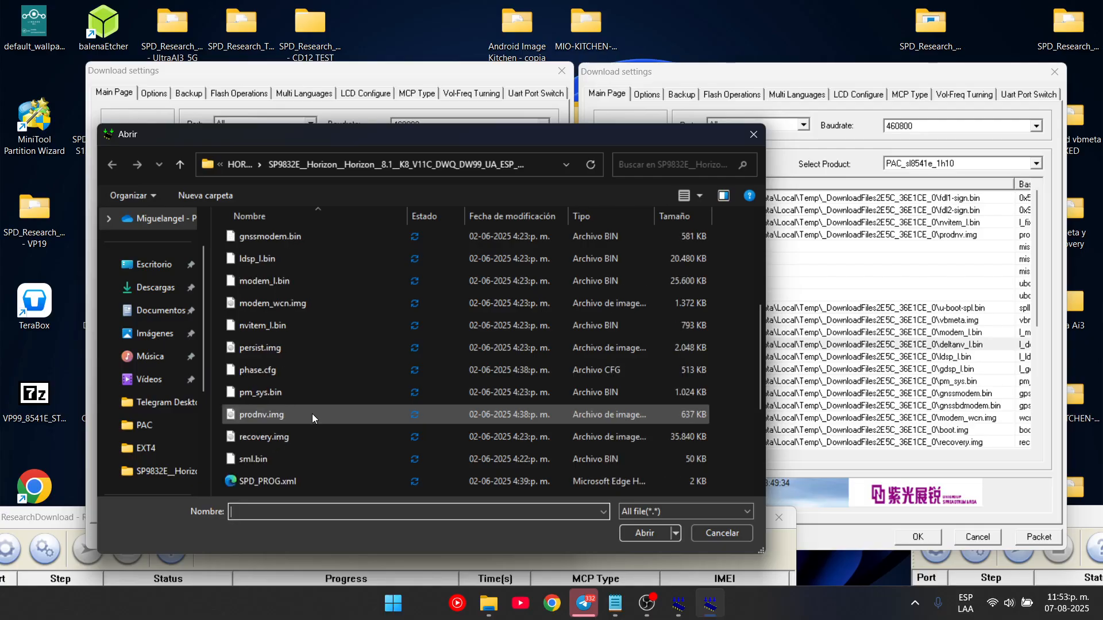
double_click(271, 260)
double_click(491, 368)
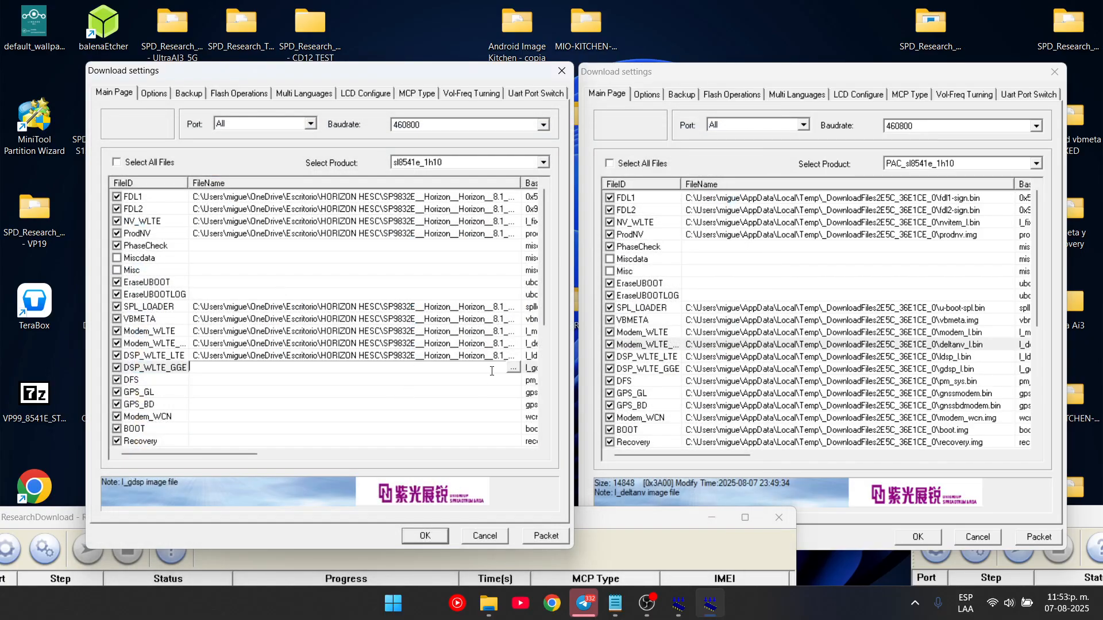
left_click(512, 368)
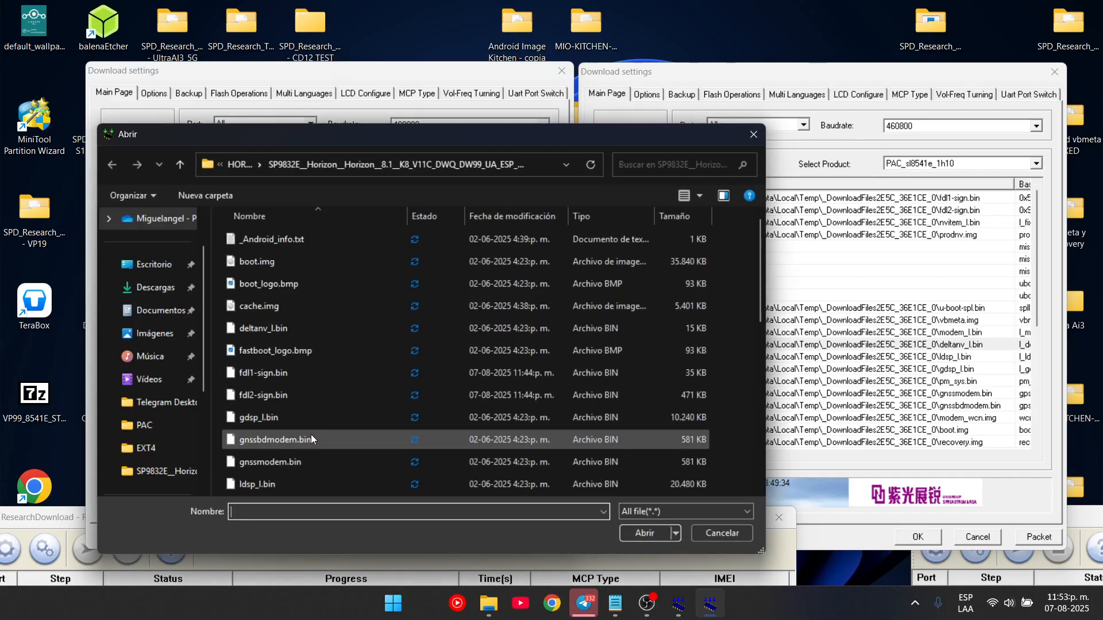
double_click(270, 419)
Assign pm_sys.bin from the Horizon firmware folder to the DFS entry in the R22 list
left_click(441, 380)
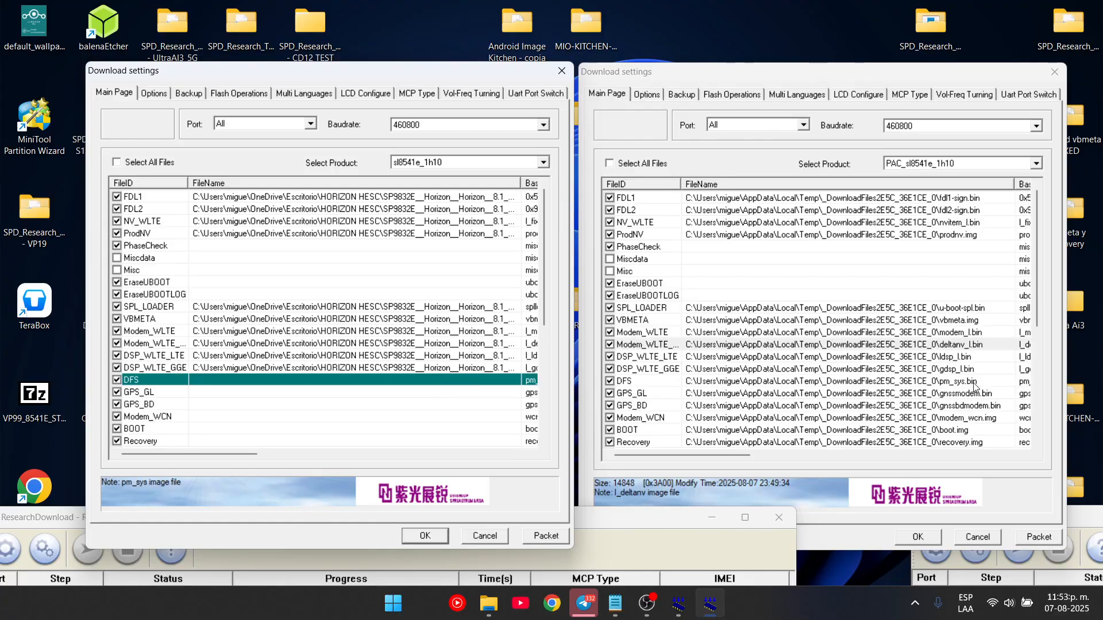
left_click(481, 387)
left_click(511, 380)
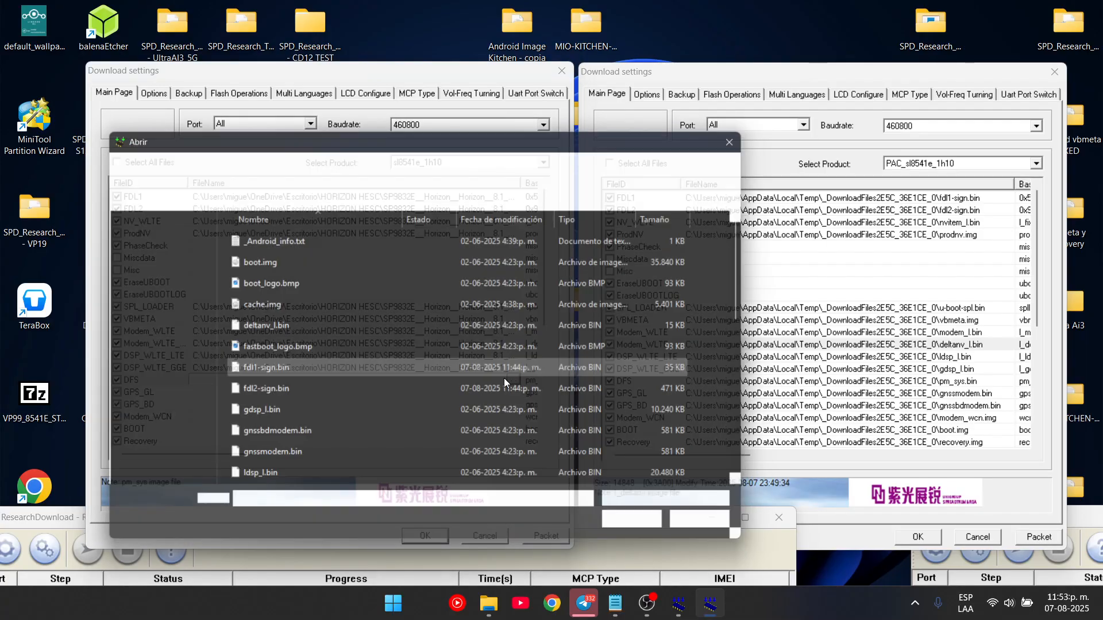
scroll(272, 378, "down", 1)
double_click(260, 351)
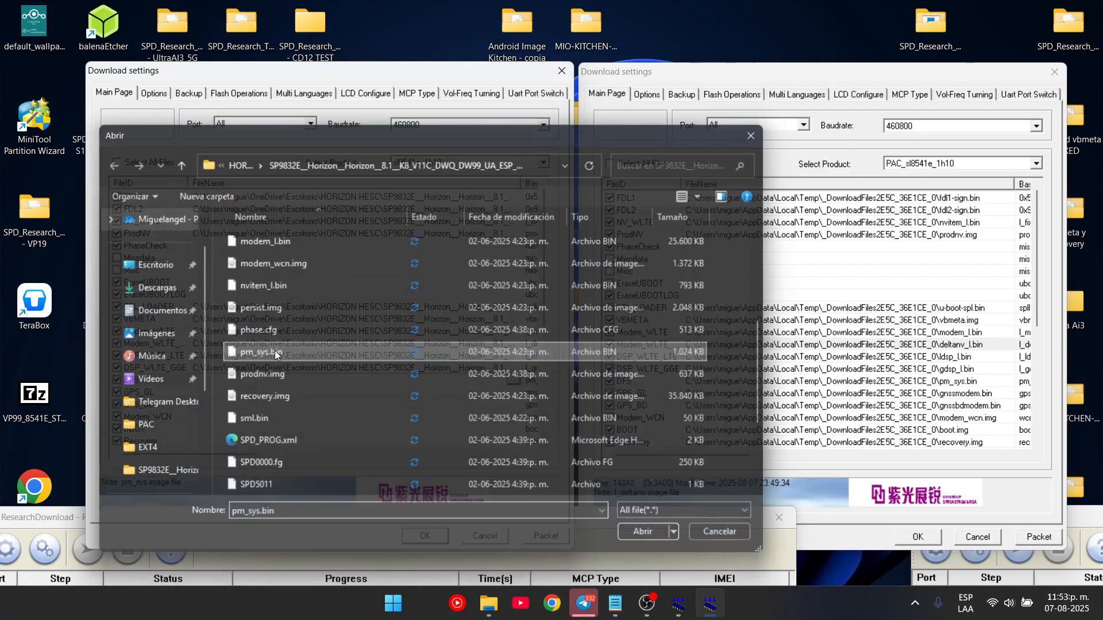
Assign gnssmodem.bin from the Horizon firmware folder to the GPS_GL entry in the R22 list
left_click(398, 394)
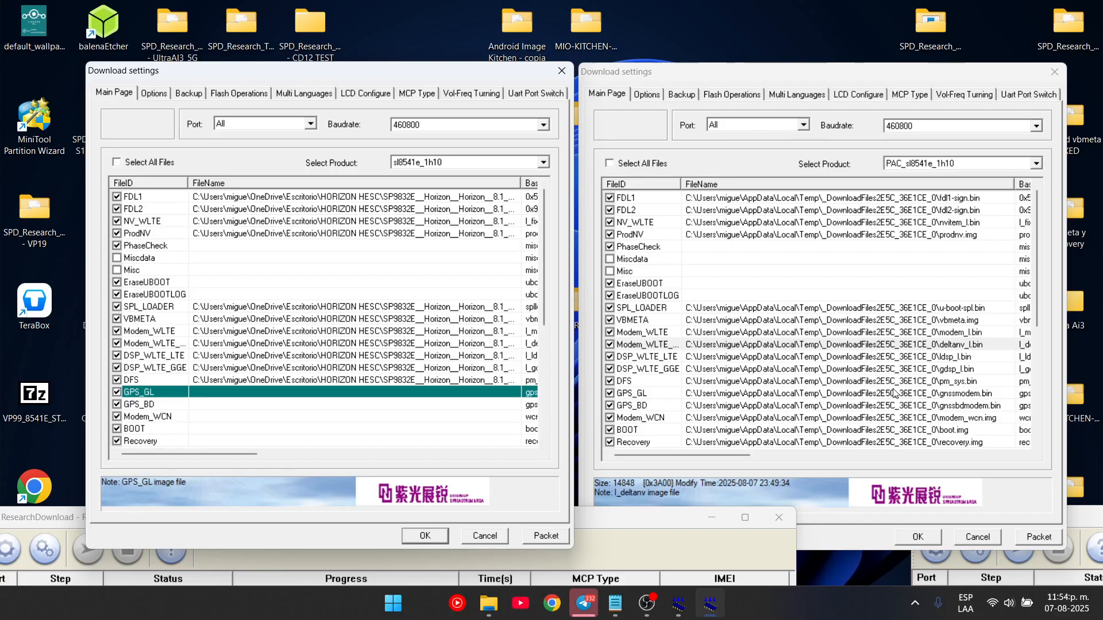
left_click(479, 392)
left_click(512, 393)
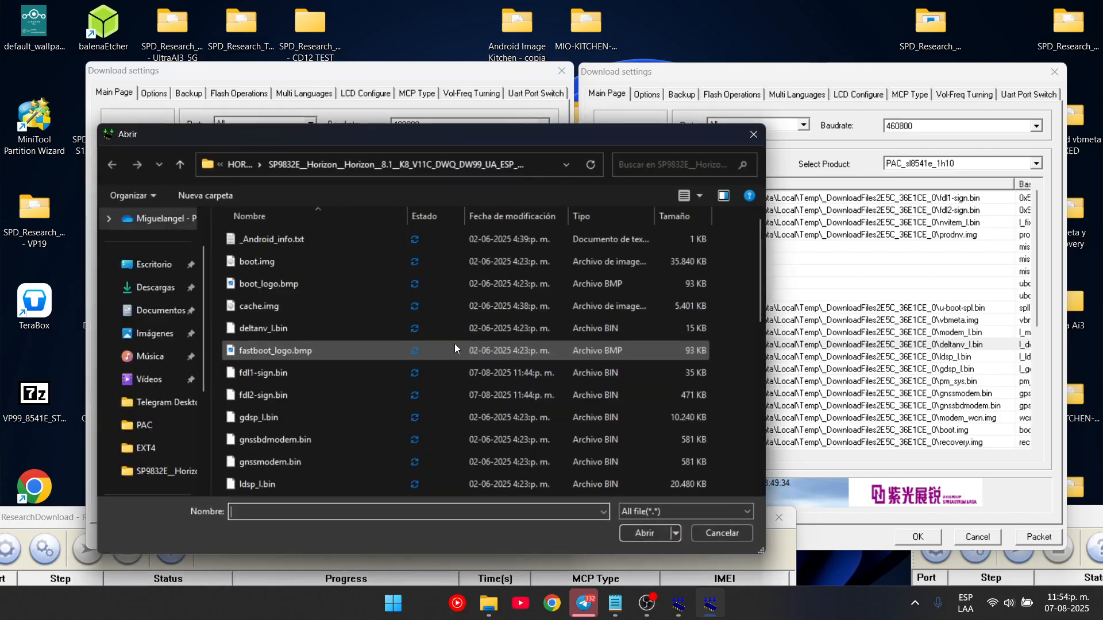
scroll(455, 349, "down", 1)
double_click(308, 394)
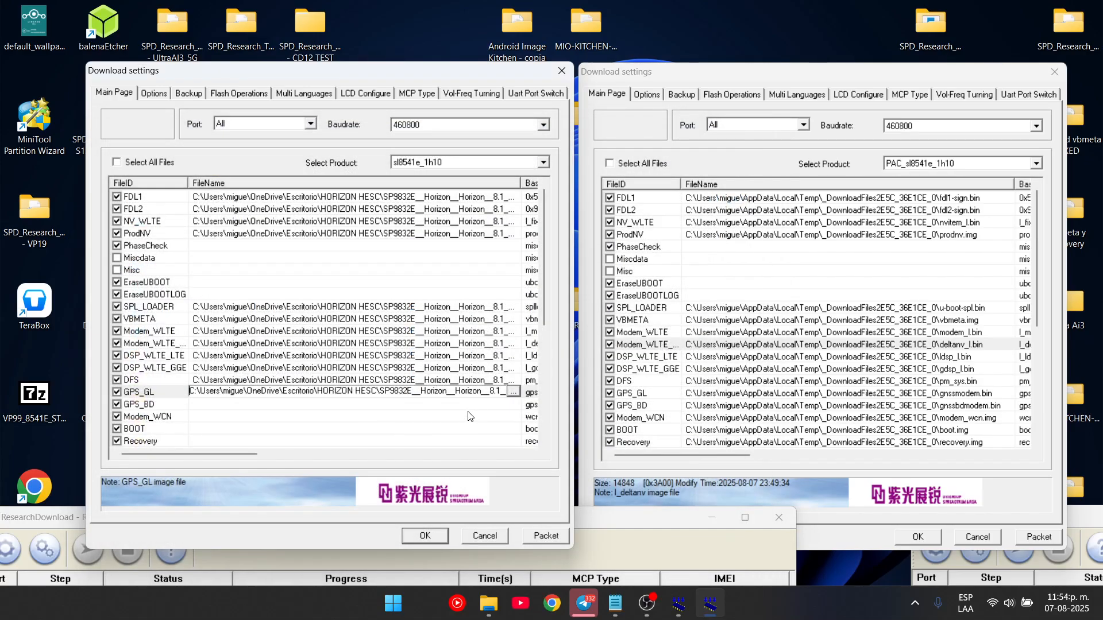
Assign gnssbdmodem.bin from the Horizon firmware folder to the GPS_BD entry in the R22 list
left_click(476, 405)
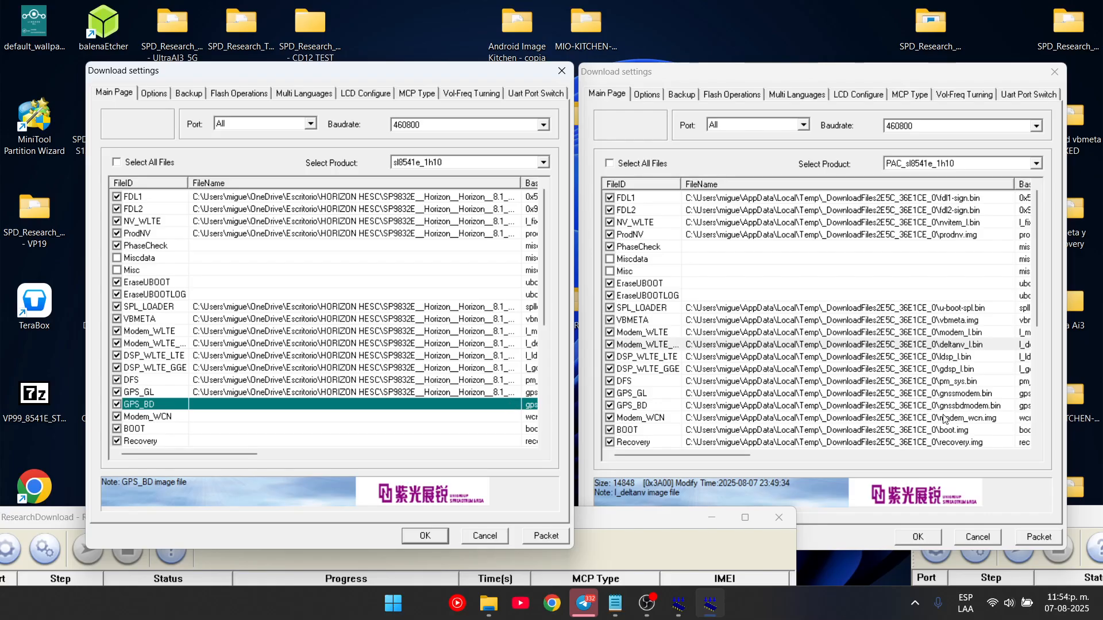
left_click(507, 405)
left_click(512, 405)
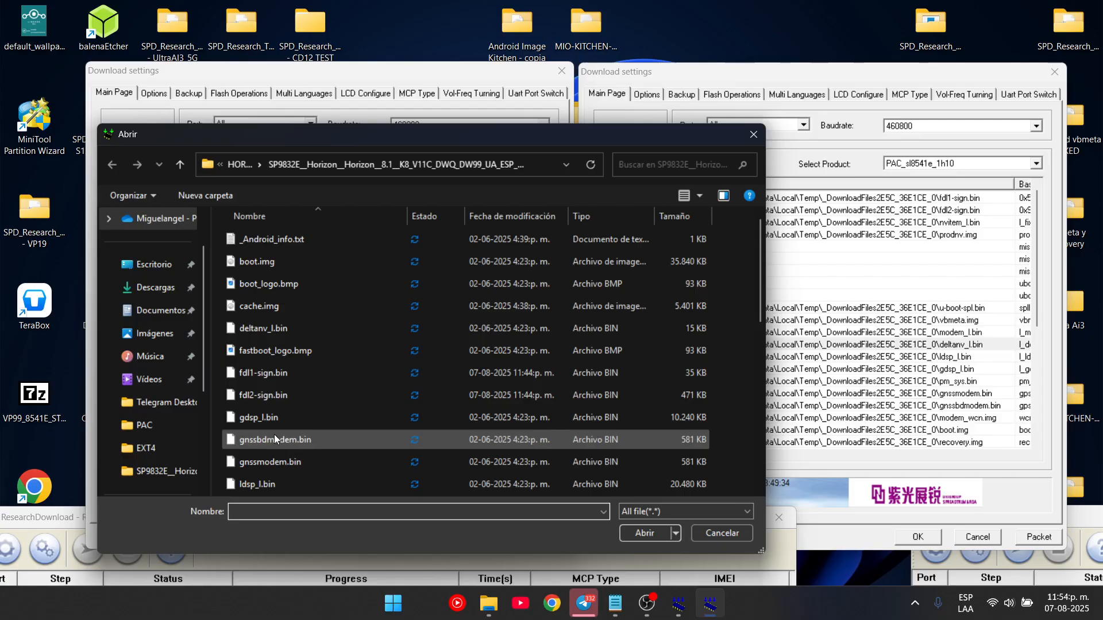
double_click(275, 438)
Assign modem_wcn.img from the Horizon firmware folder to the Modem_WCN entry in the R22 list
scroll(418, 402, "down", 1)
left_click(419, 344)
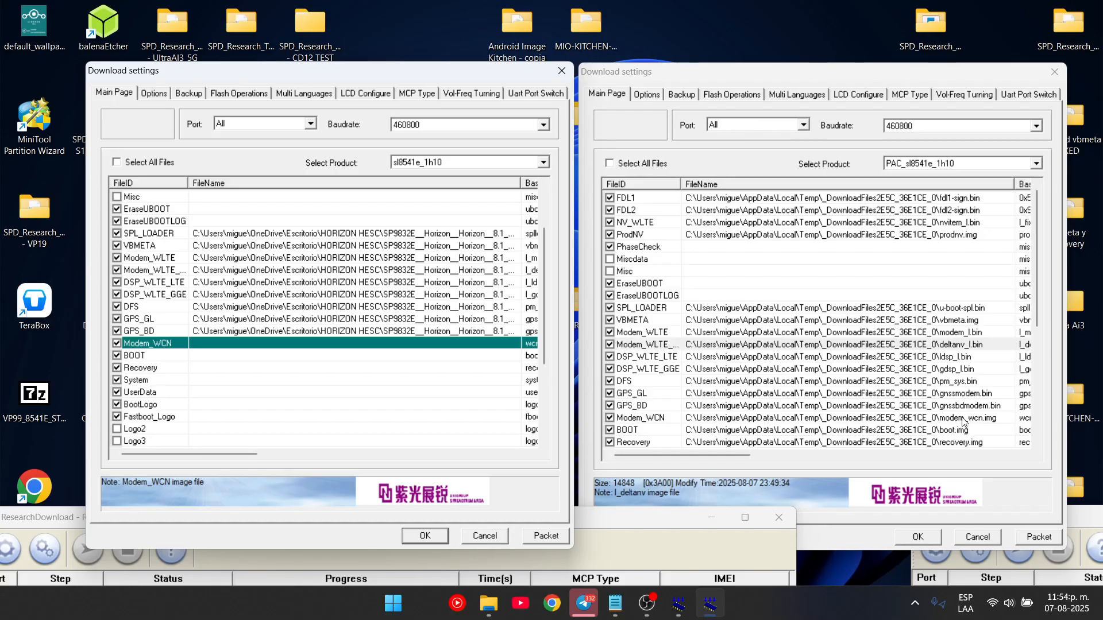
left_click(491, 344)
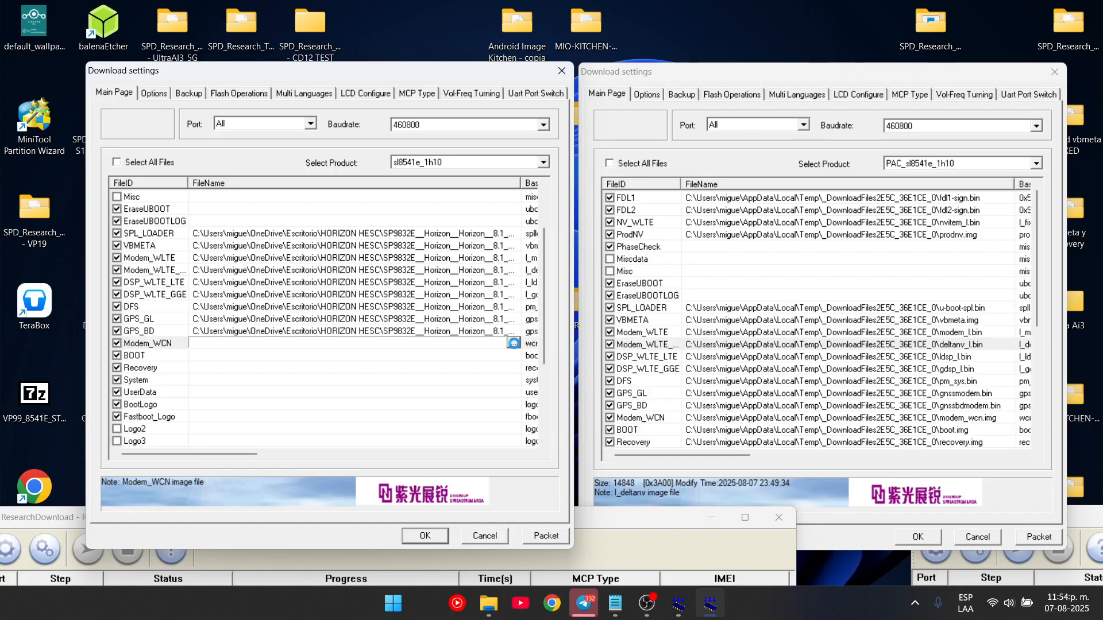
left_click(516, 344)
scroll(319, 444, "down", 2)
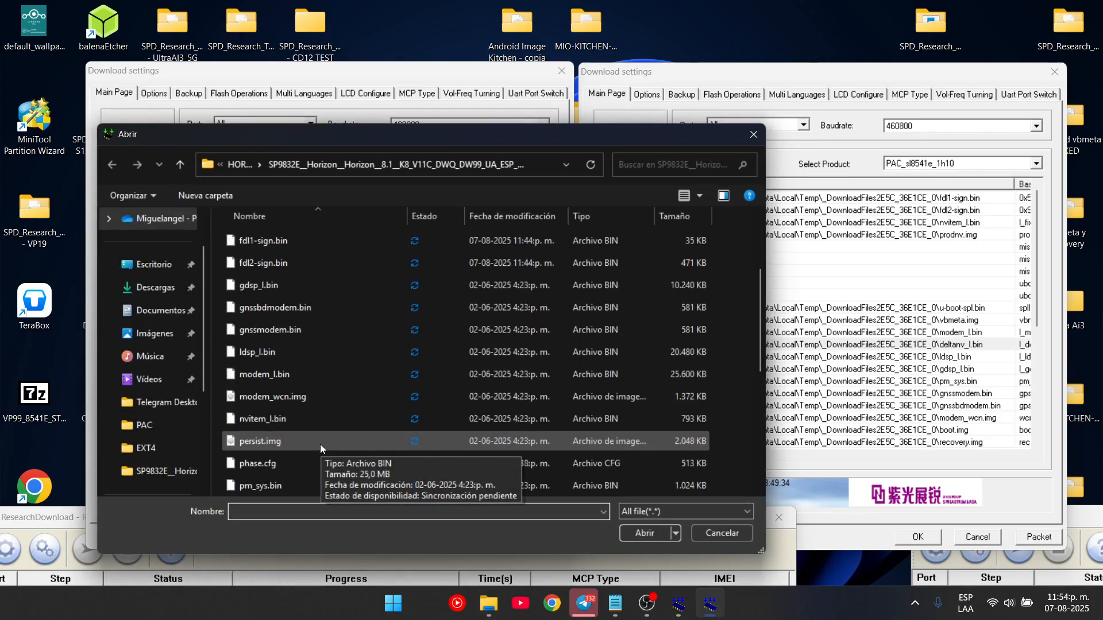
double_click(298, 398)
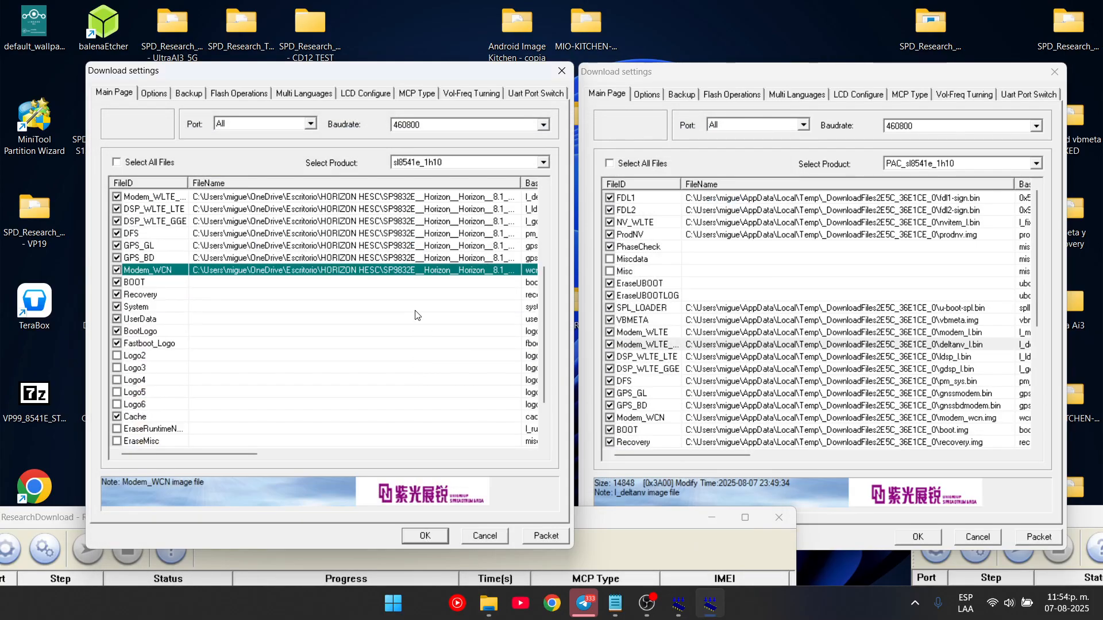
Assign boot.img from the Horizon firmware folder to the BOOT entry in the R22 list
scroll(797, 342, "down", 1)
left_click(317, 283)
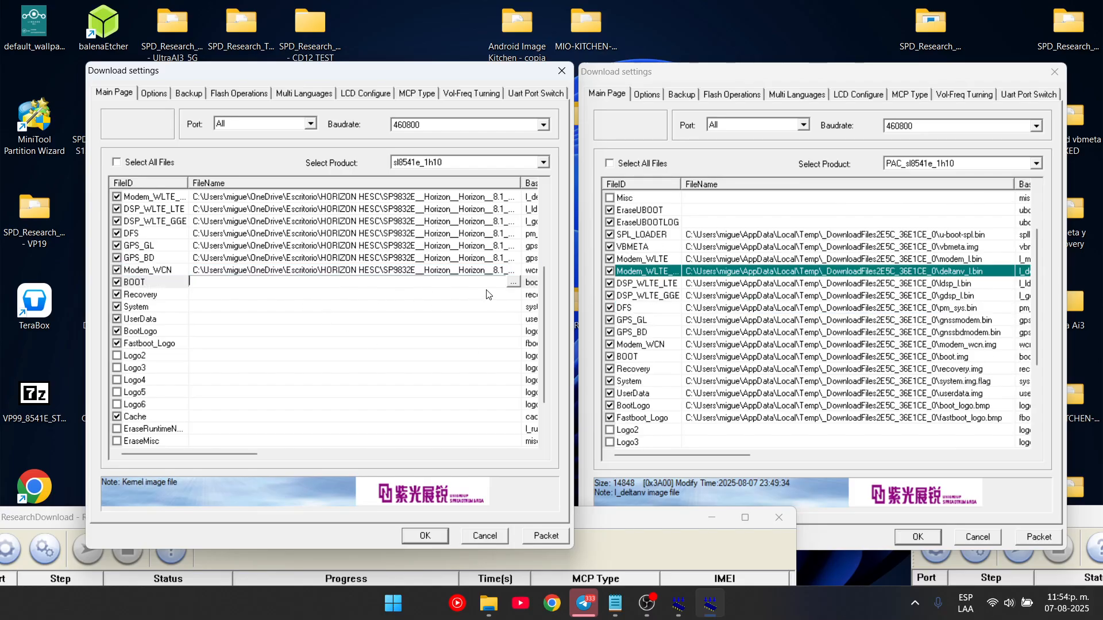
left_click(511, 282)
double_click(274, 263)
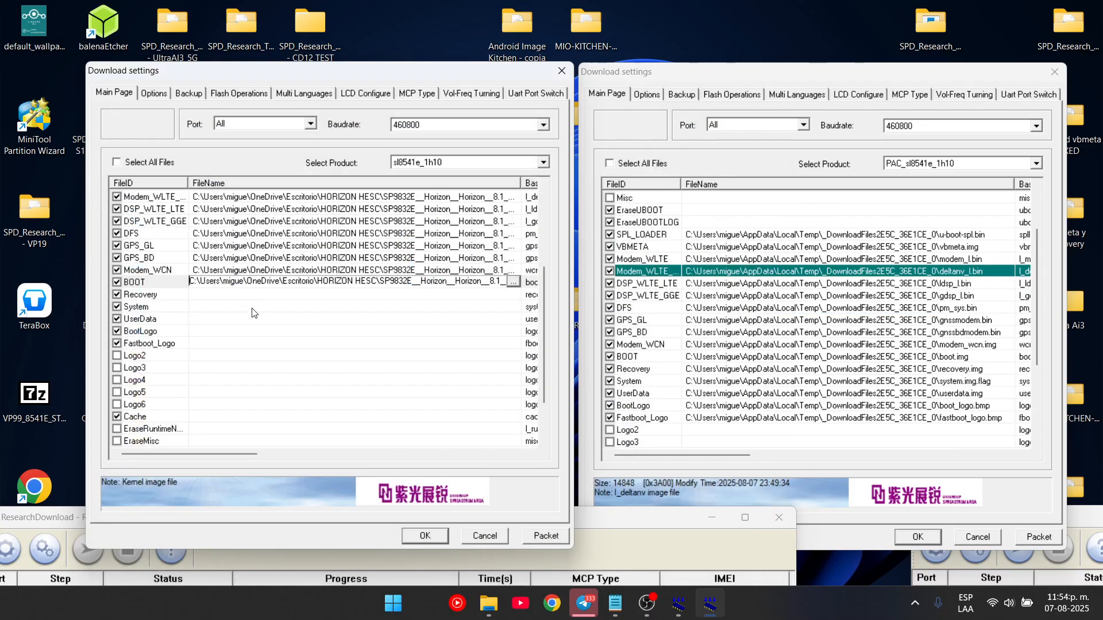
Assign recovery.img from the Horizon firmware folder to the Recovery entry in the R22 list
left_click(301, 296)
left_click(519, 295)
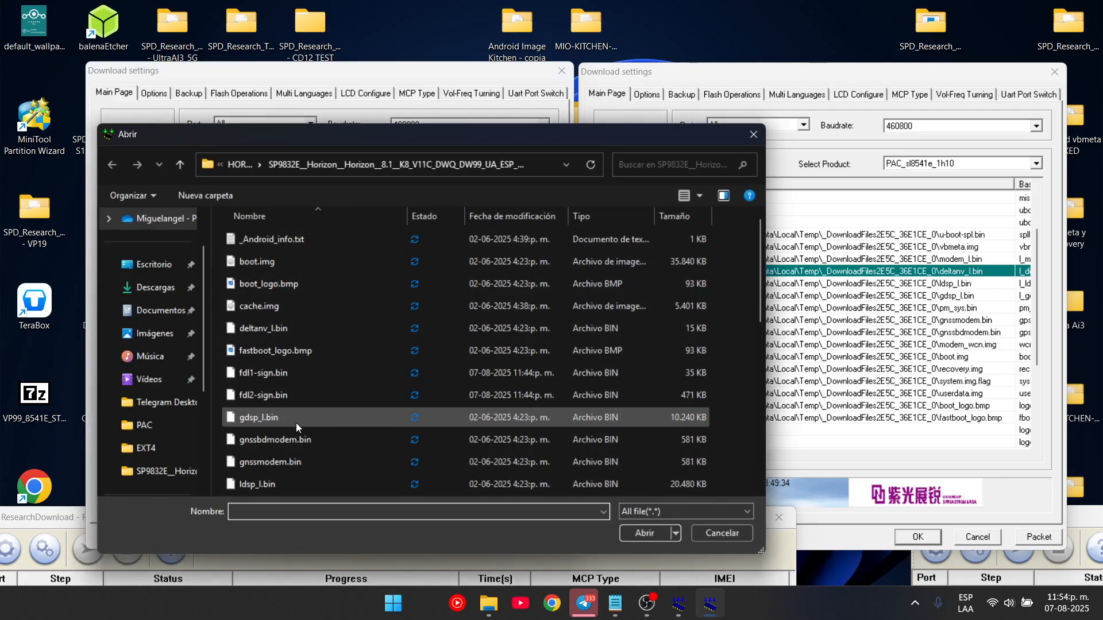
scroll(297, 454, "down", 7)
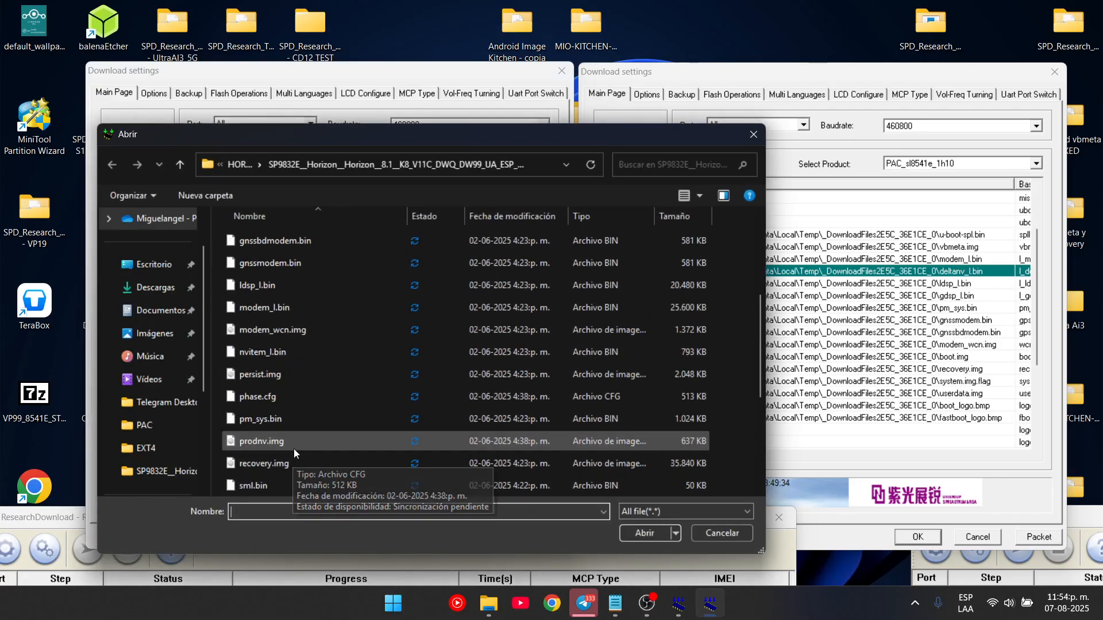
scroll(296, 457, "down", 1)
scroll(296, 454, "up", 2)
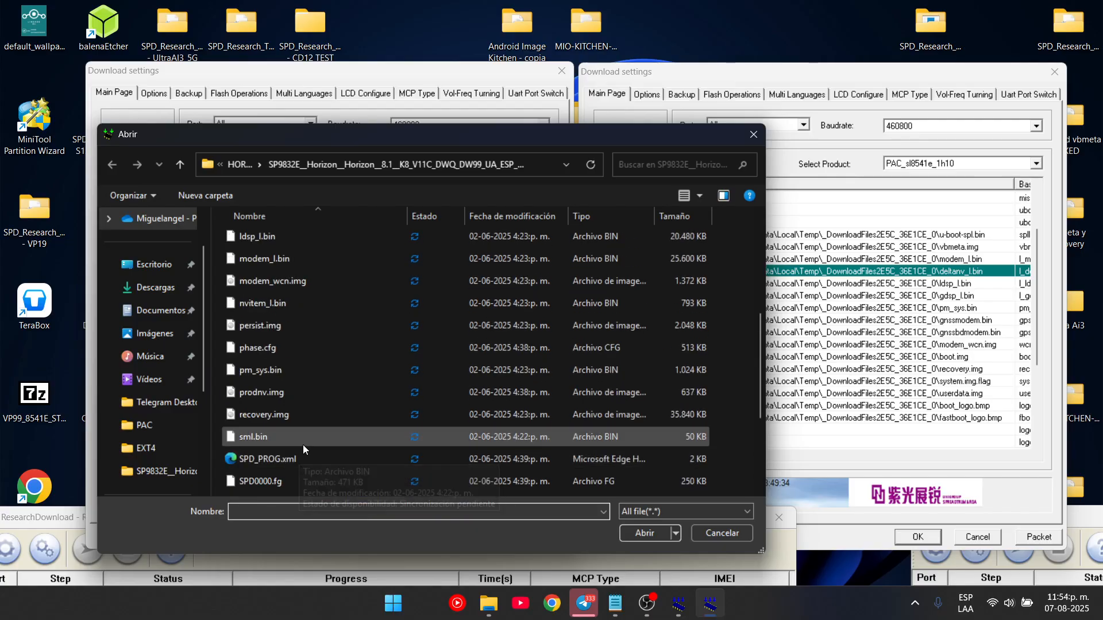
left_click(297, 414)
double_click(297, 413)
Assign system.img from the Horizon firmware folder to the System entry in the R22 list
left_click(343, 310)
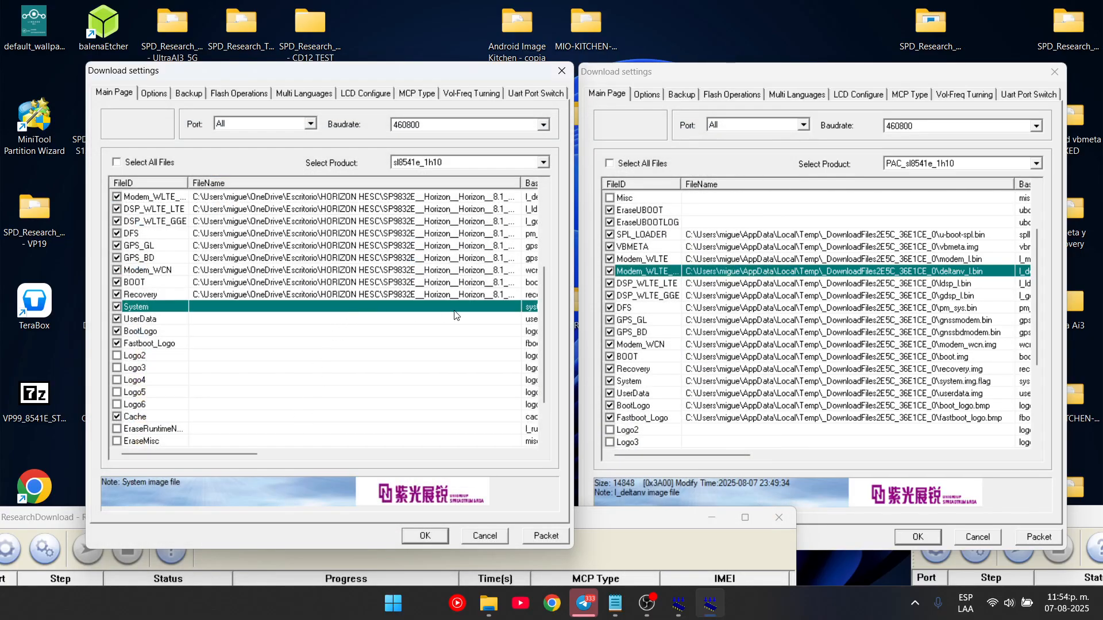
left_click(456, 310)
left_click(513, 306)
scroll(289, 435, "down", 5)
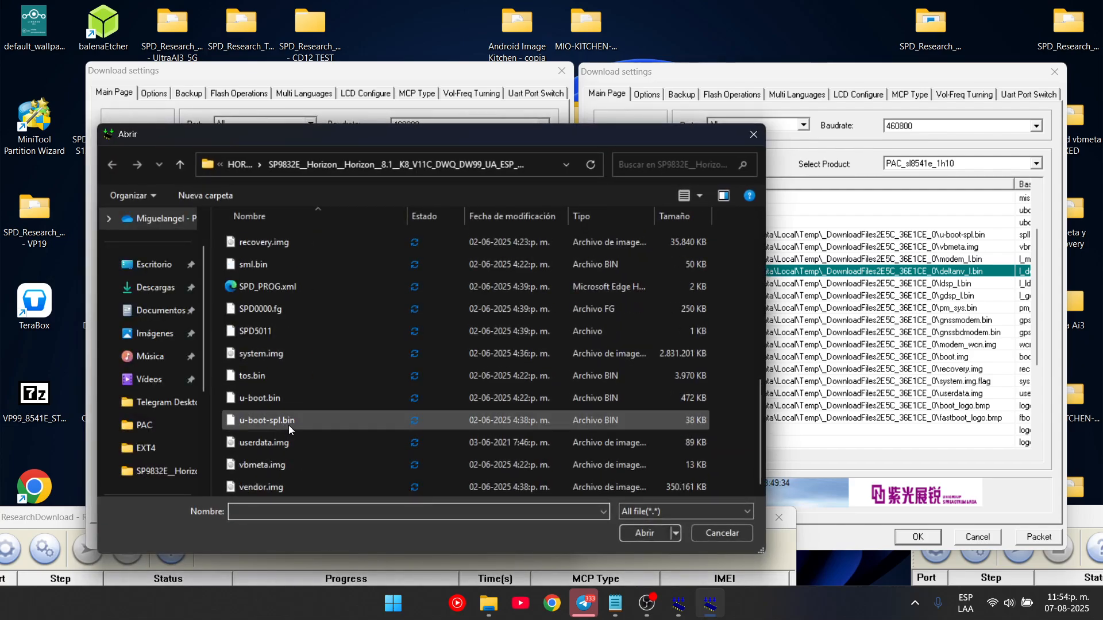
double_click(275, 353)
Assign userdata.img from the Horizon firmware folder to the UserData entry in the R22 list
left_click(301, 318)
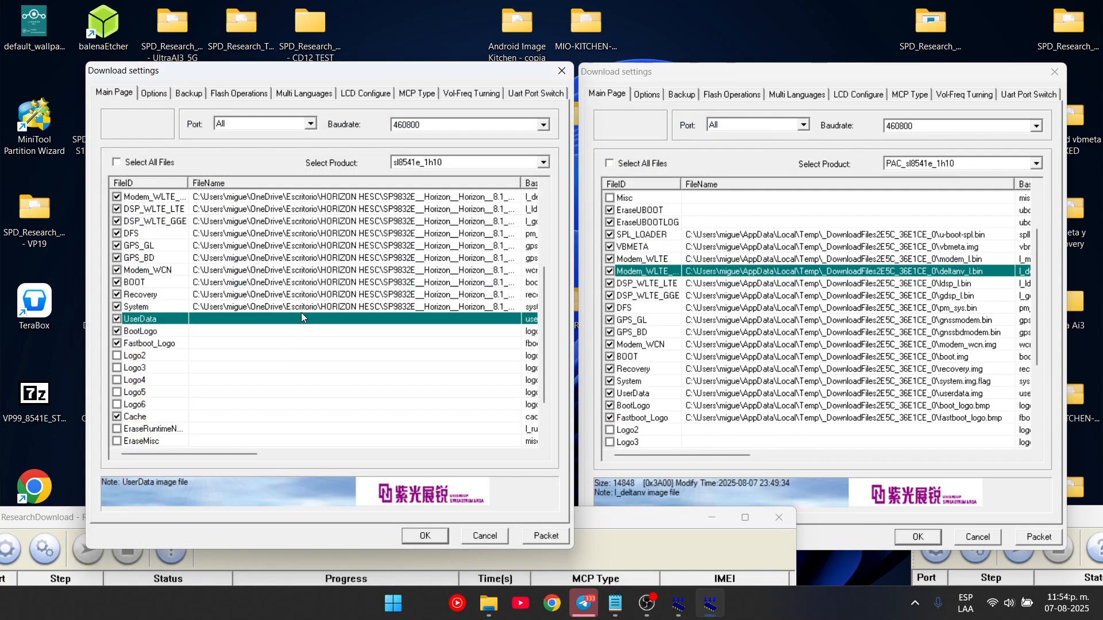
left_click(509, 320)
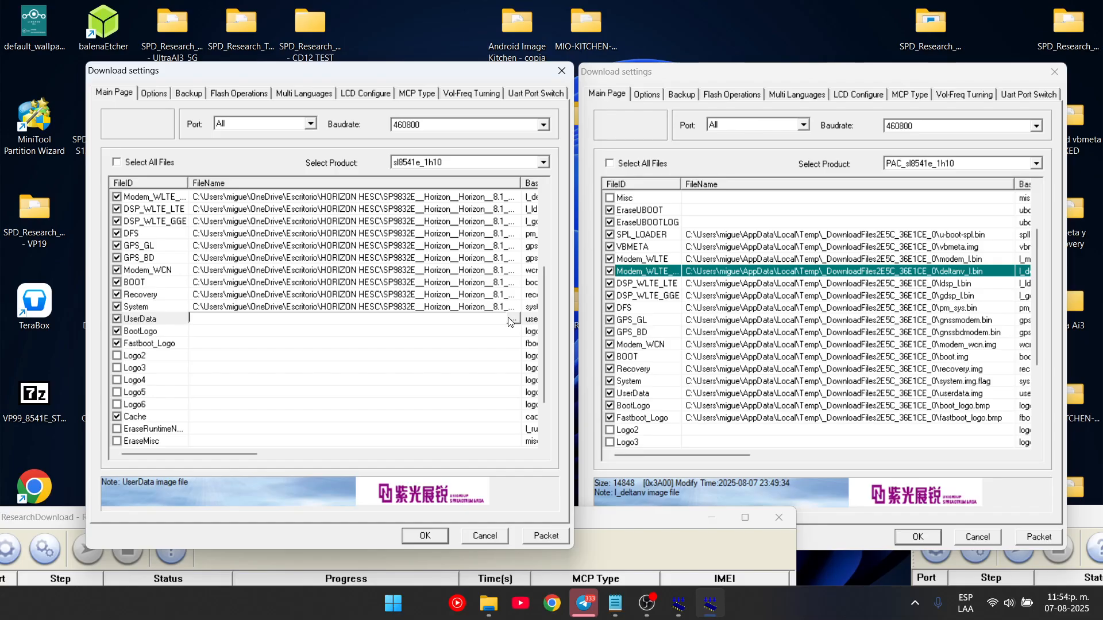
left_click(511, 319)
scroll(339, 416, "down", 6)
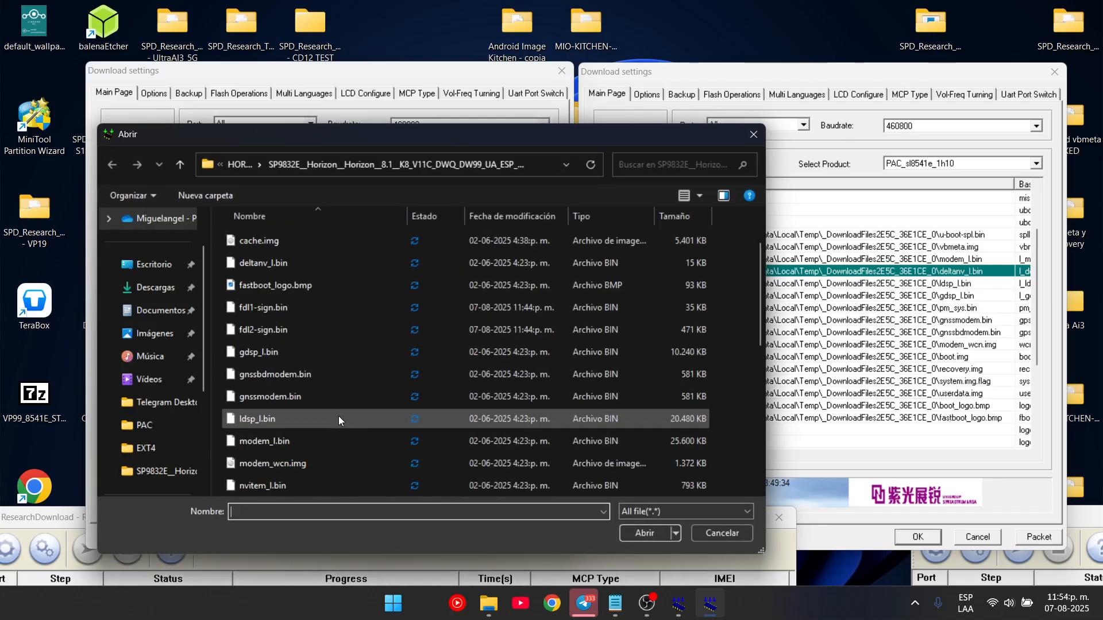
scroll(340, 415, "down", 2)
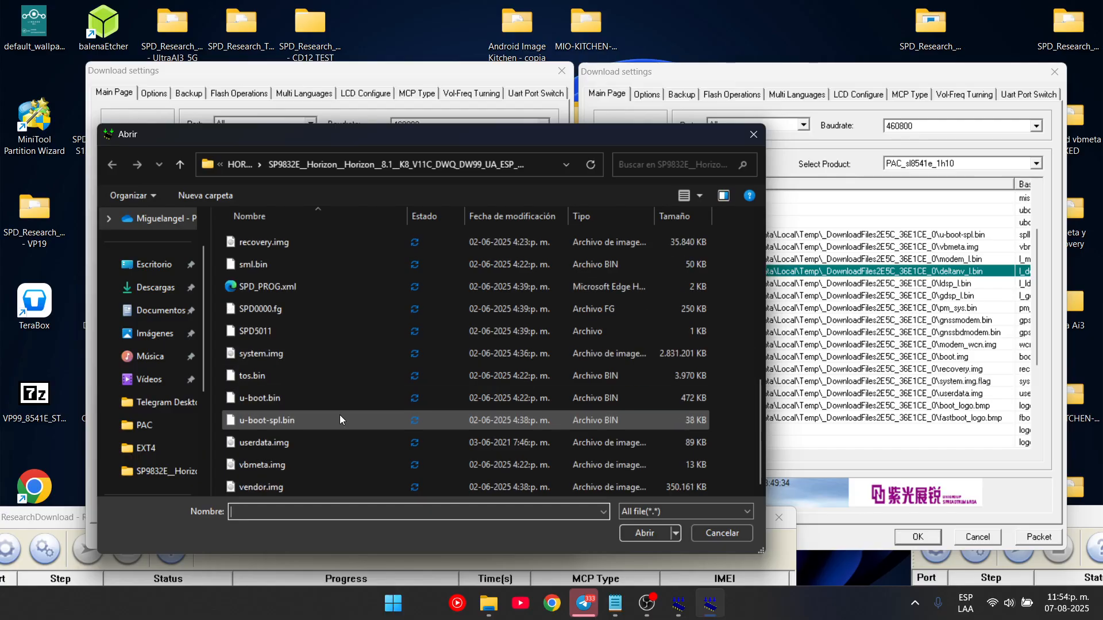
double_click(307, 442)
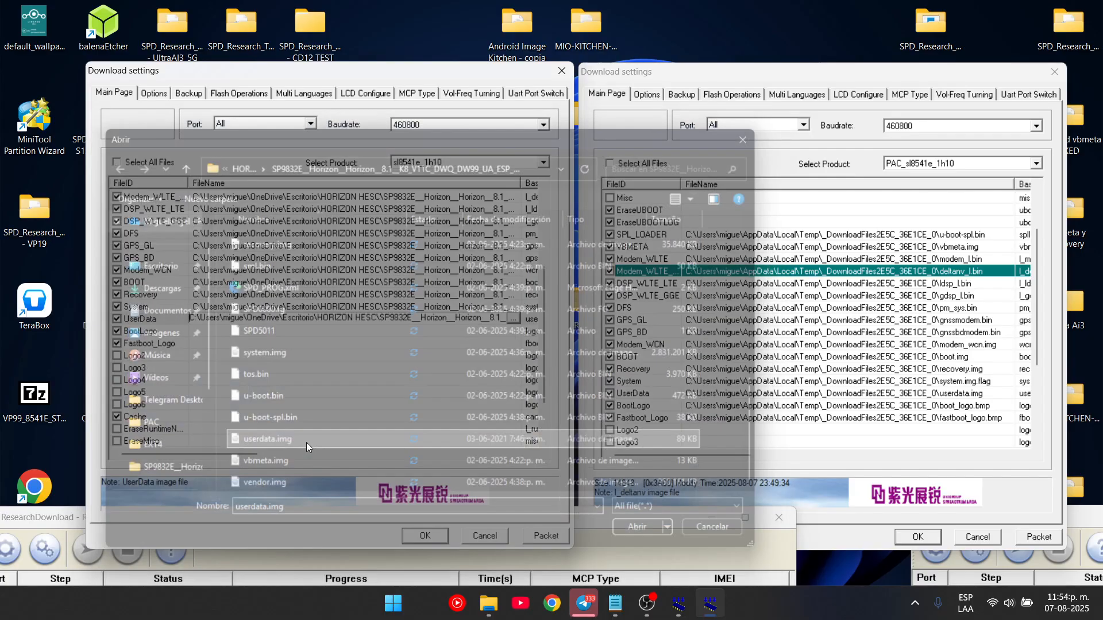
Assign boot_logo.bmp to the BootLogo entry and fastboot_logo.bmp to the Fastboot_Logo entry in the R22 list
left_click(374, 331)
double_click(487, 336)
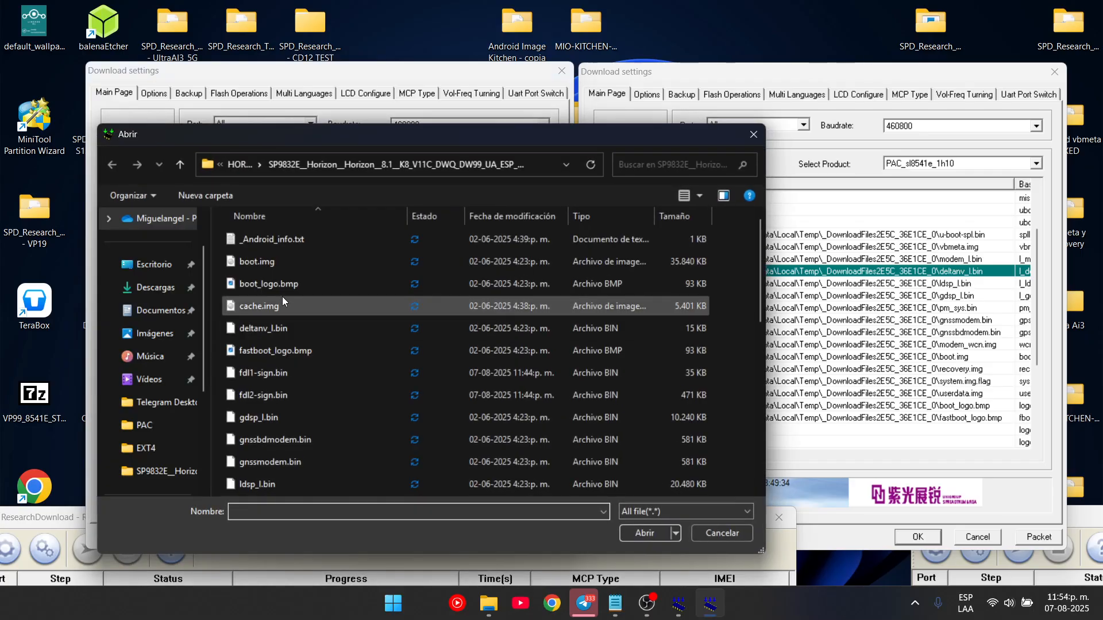
double_click(284, 287)
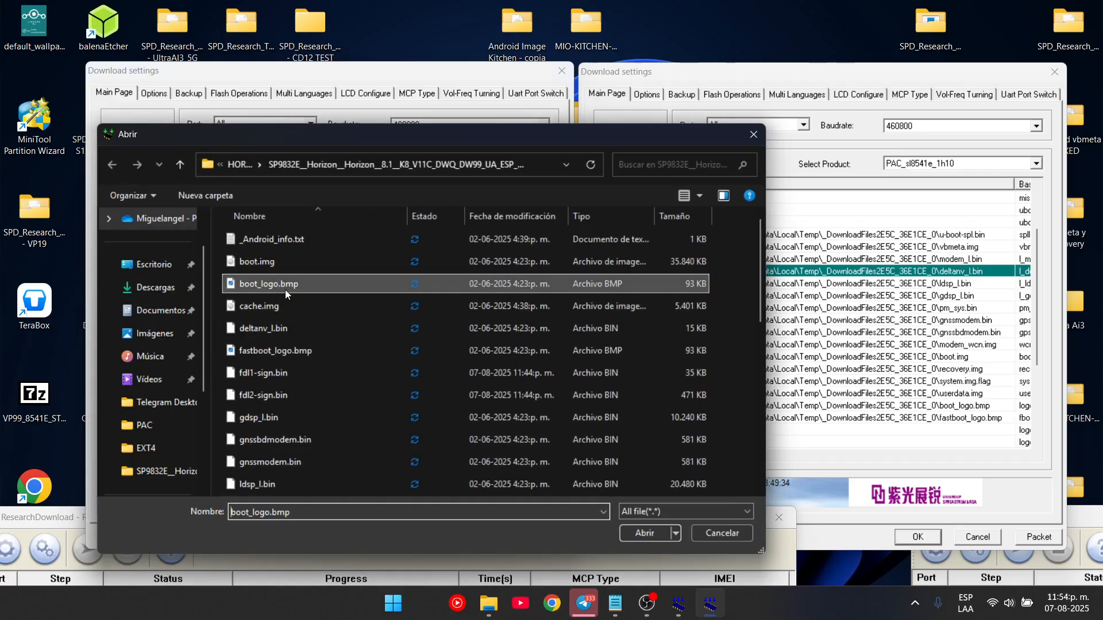
left_click(272, 342)
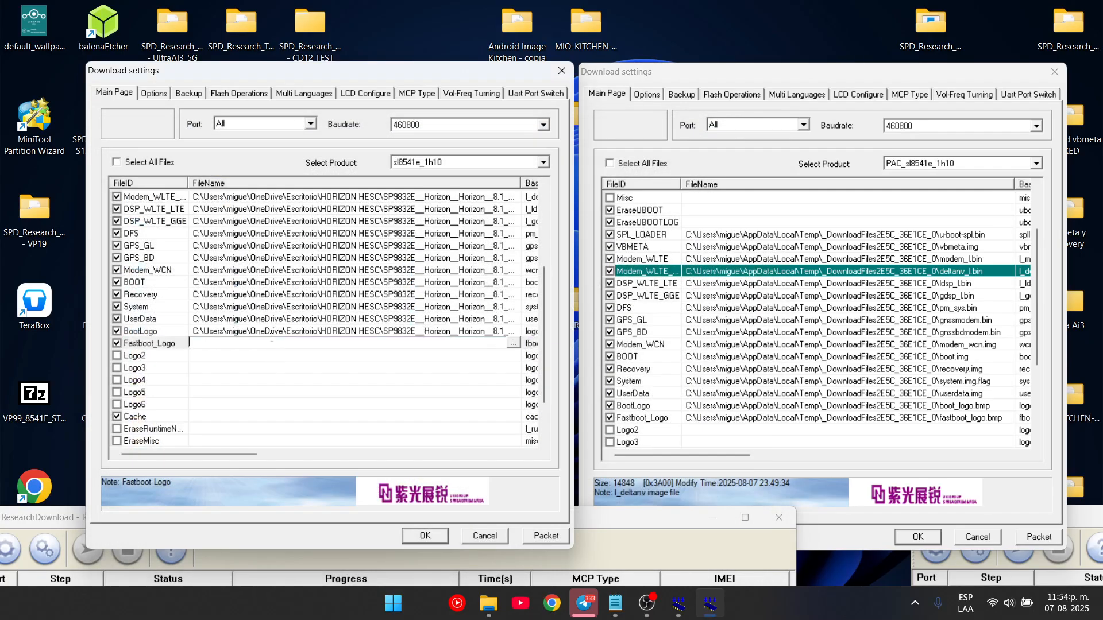
left_click(513, 343)
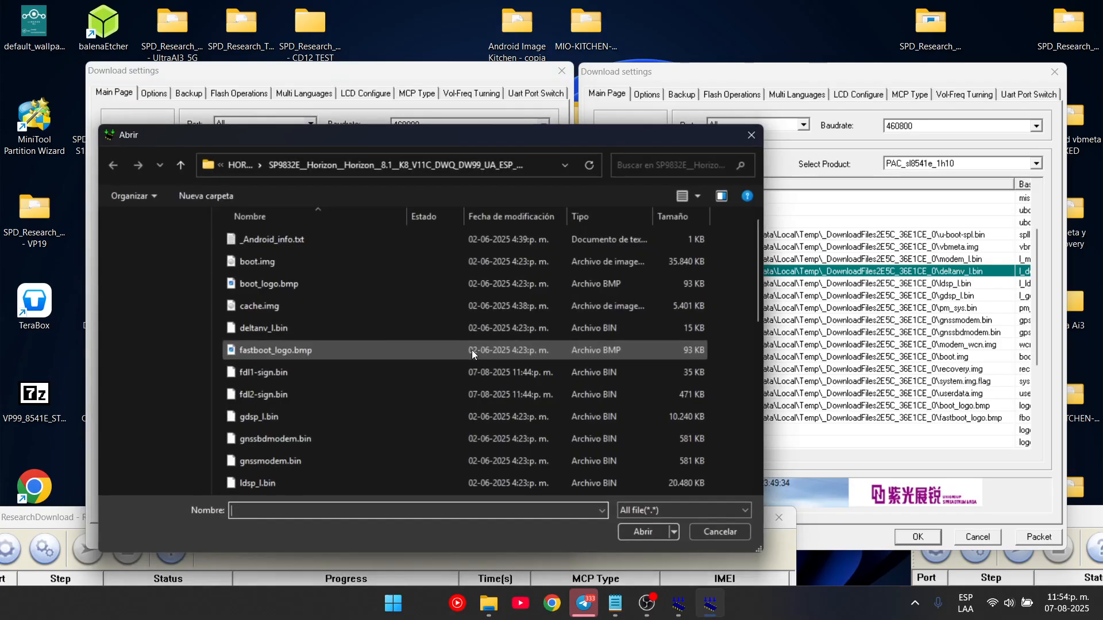
double_click(307, 357)
left_click(327, 357)
scroll(428, 436, "down", 3)
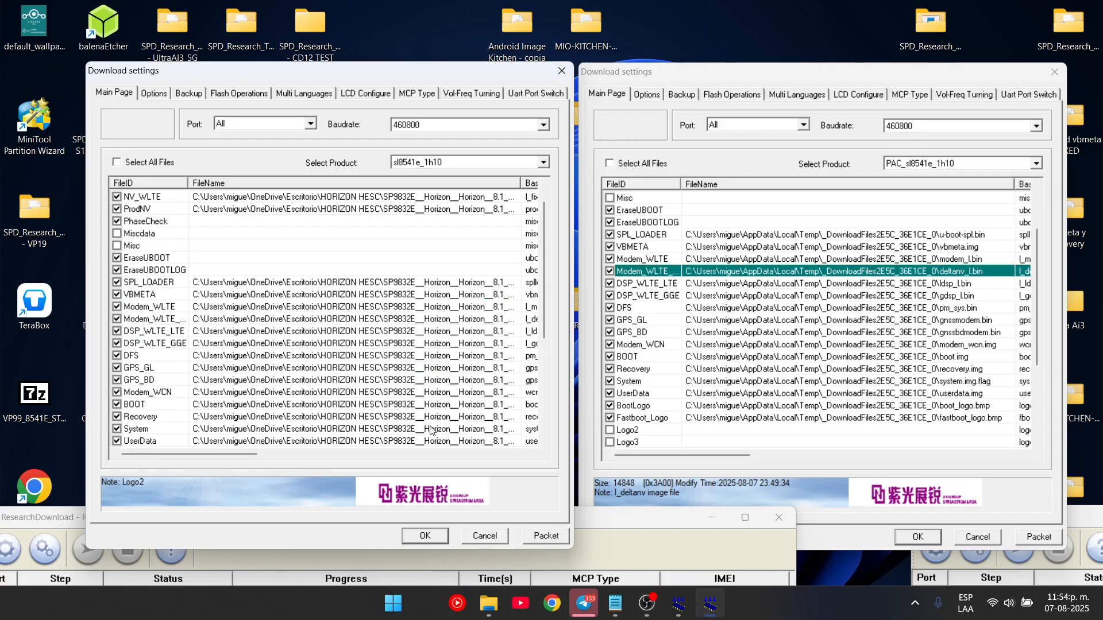
Assign cache.img from the Horizon firmware folder to the Cache entry in the R22 list
scroll(392, 359, "down", 2)
left_click(313, 357)
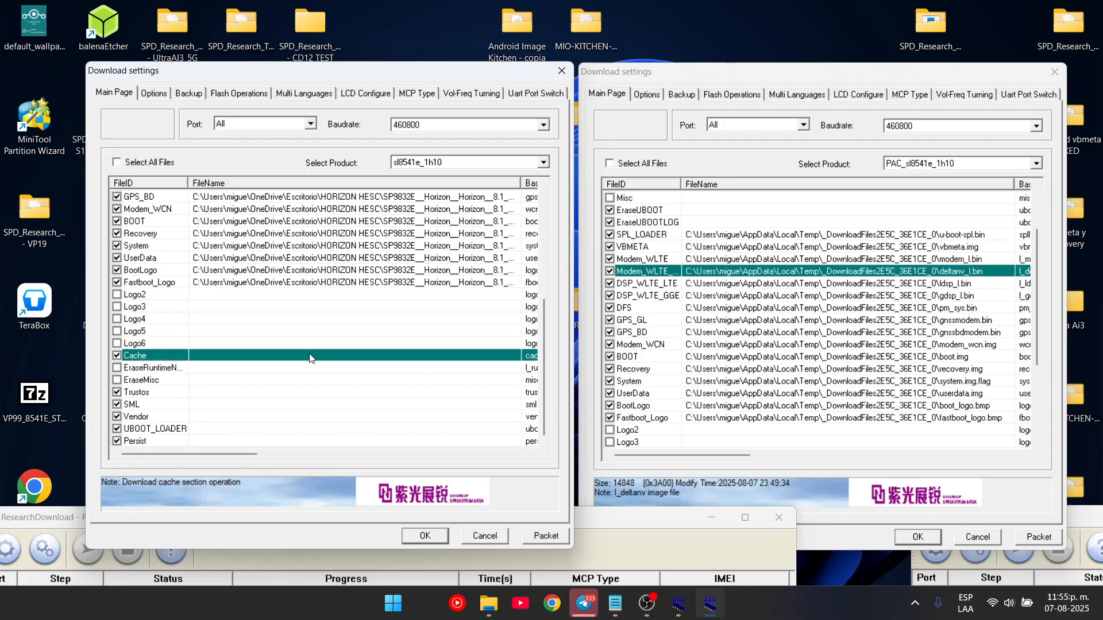
left_click(513, 356)
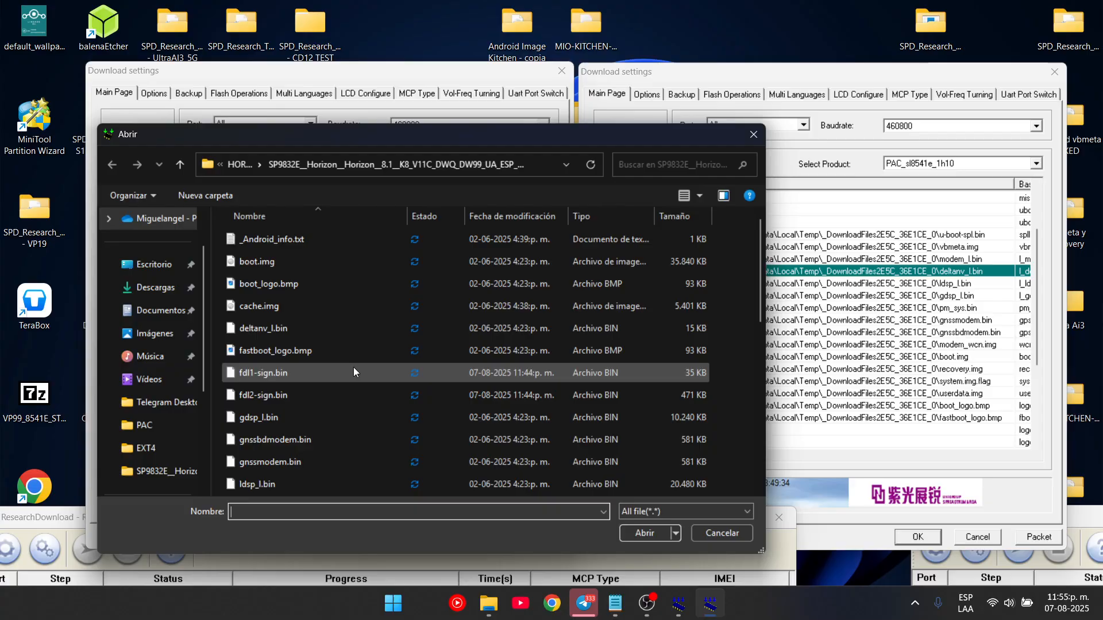
double_click(316, 302)
Check the Trustos file in the R23 reference list and assign tos.bin to the Trustos entry in the R22 list
left_click(351, 391)
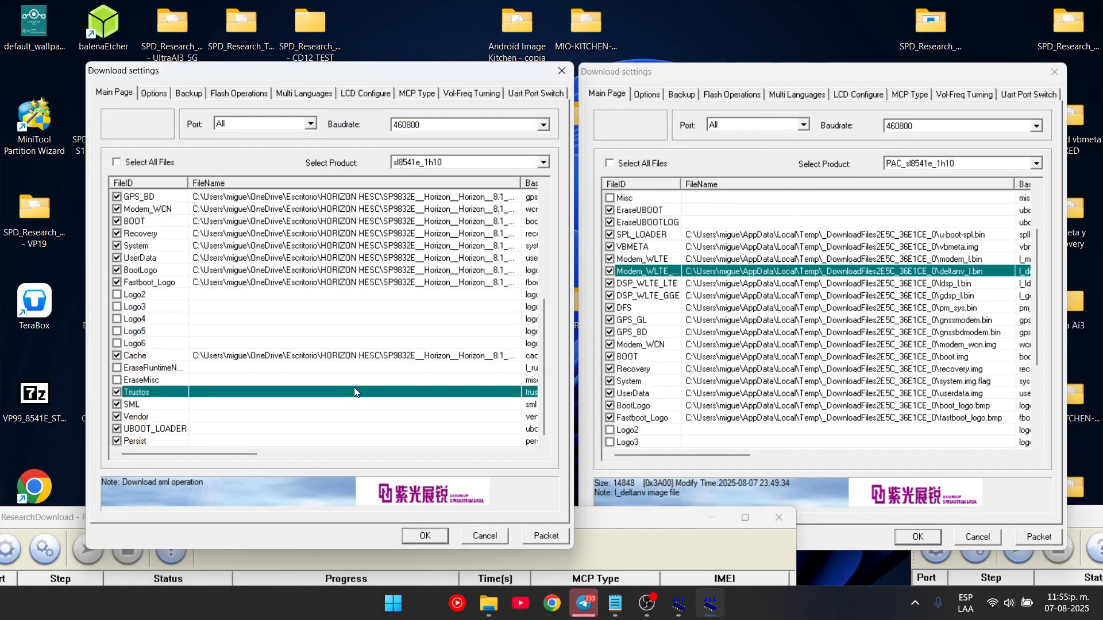
left_click(494, 391)
left_click(514, 397)
left_click(806, 396)
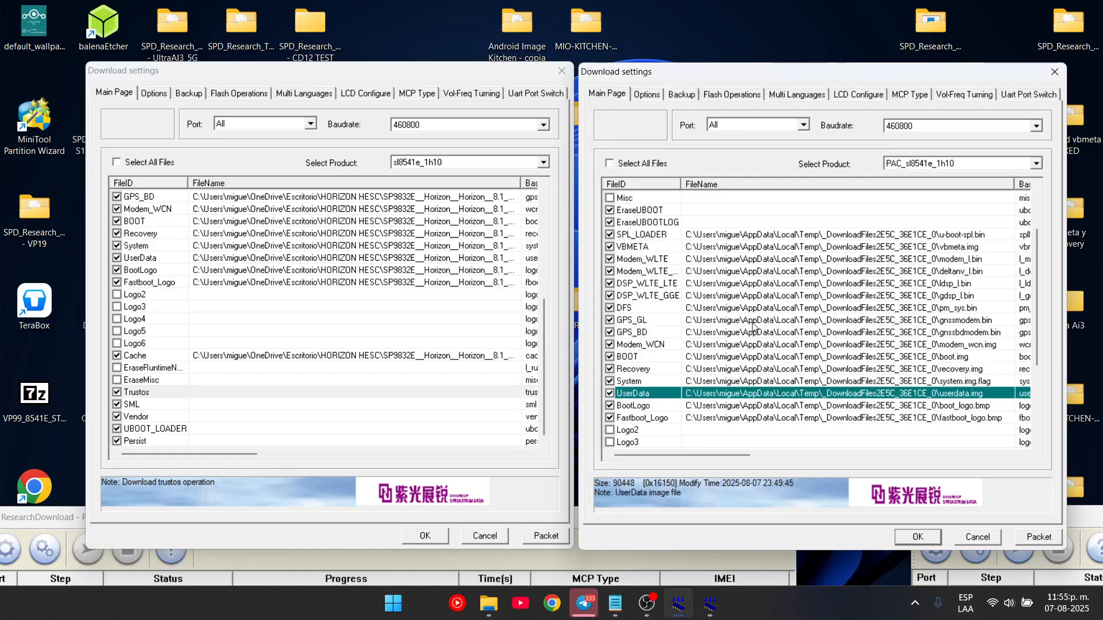
scroll(753, 325, "down", 4)
scroll(853, 359, "up", 2)
scroll(853, 359, "down", 2)
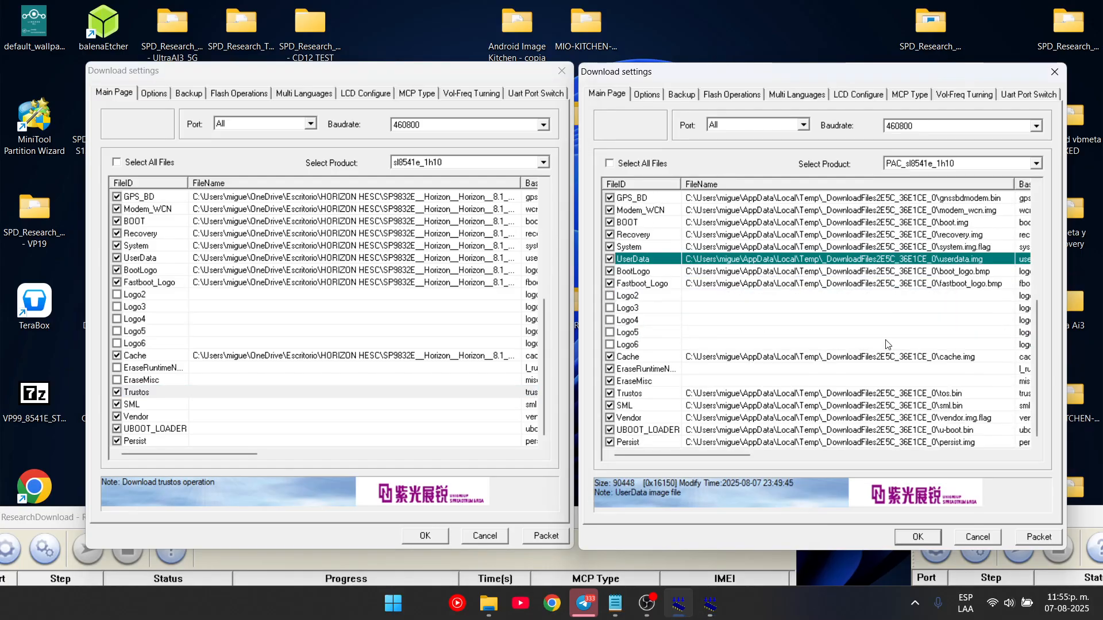
left_click(477, 287)
left_click(486, 318)
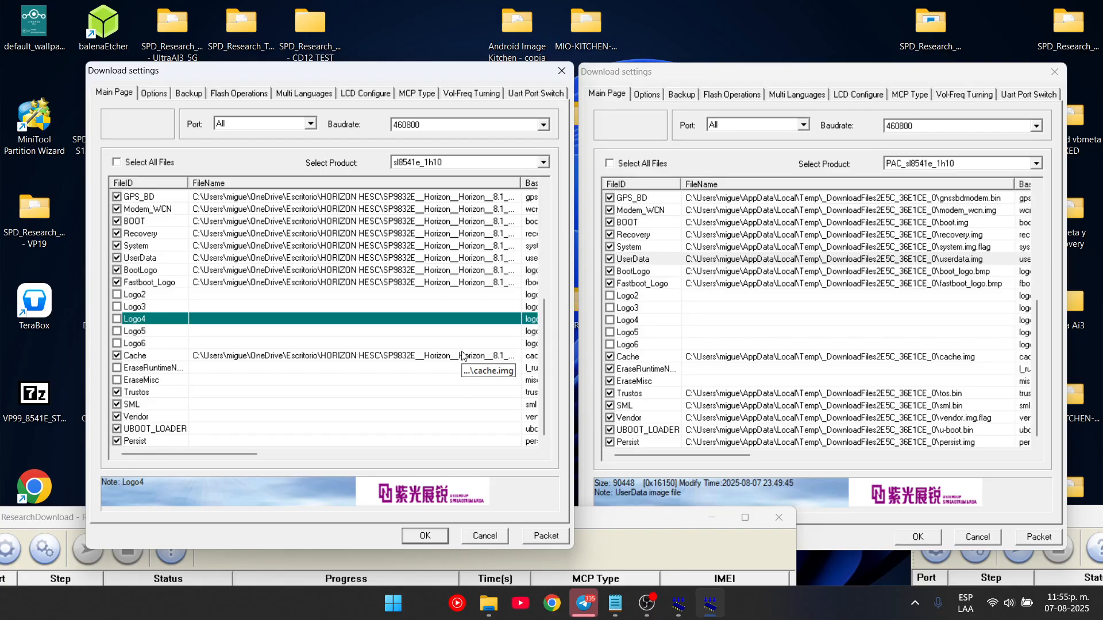
left_click(370, 394)
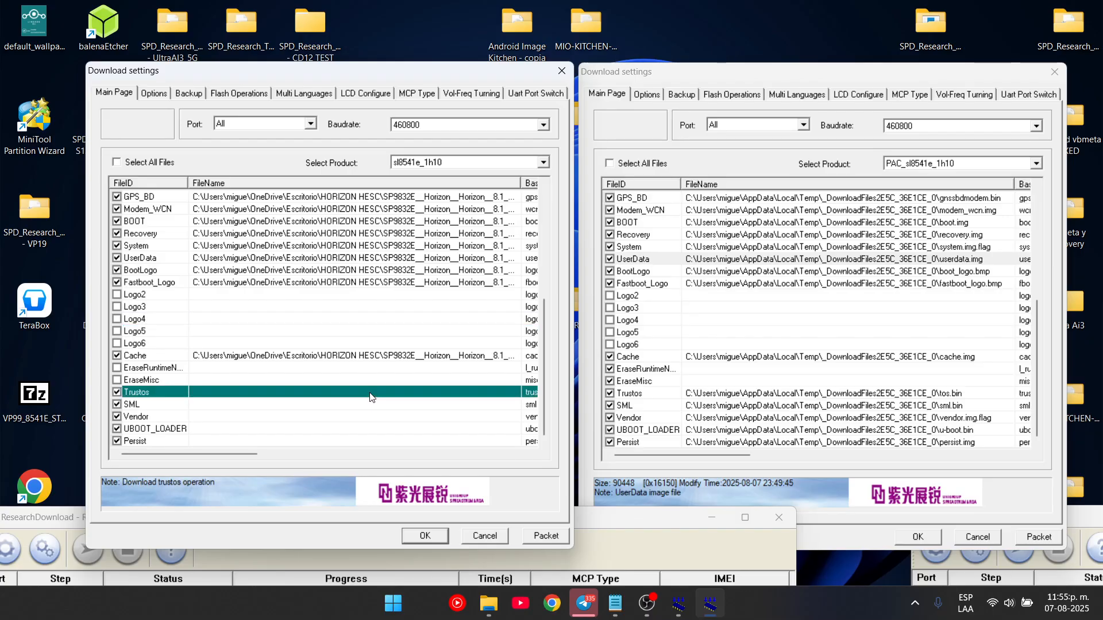
double_click(502, 394)
left_click(510, 393)
scroll(361, 416, "down", 5)
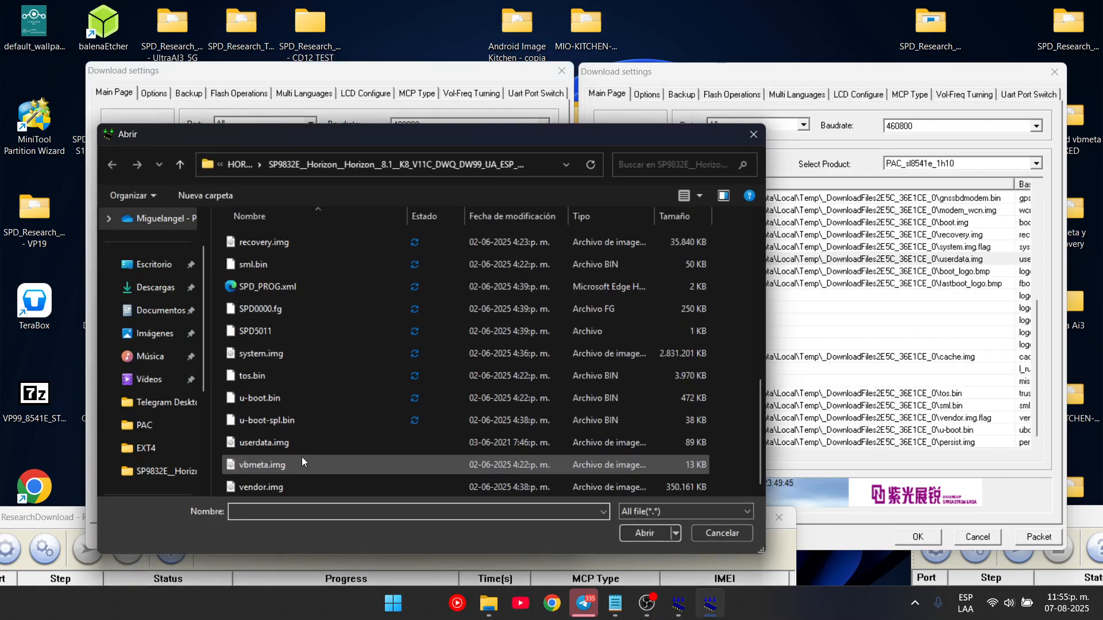
double_click(297, 381)
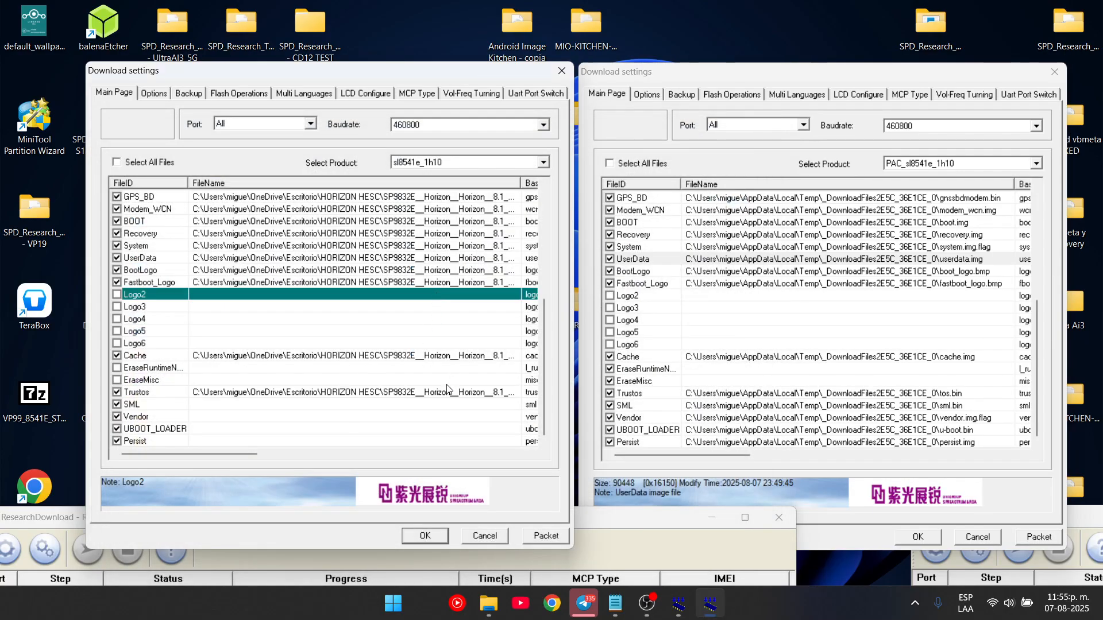
Assign sml.bin from the Horizon firmware folder to the SML entry in the R22 list
left_click(436, 407)
double_click(492, 405)
left_click(510, 405)
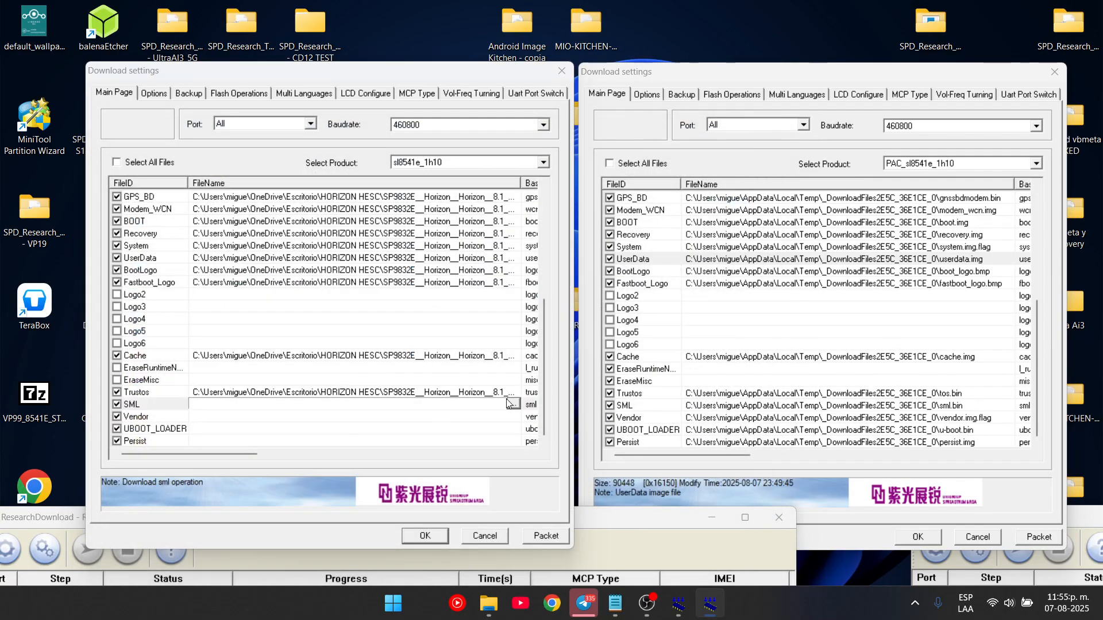
scroll(287, 428, "down", 5)
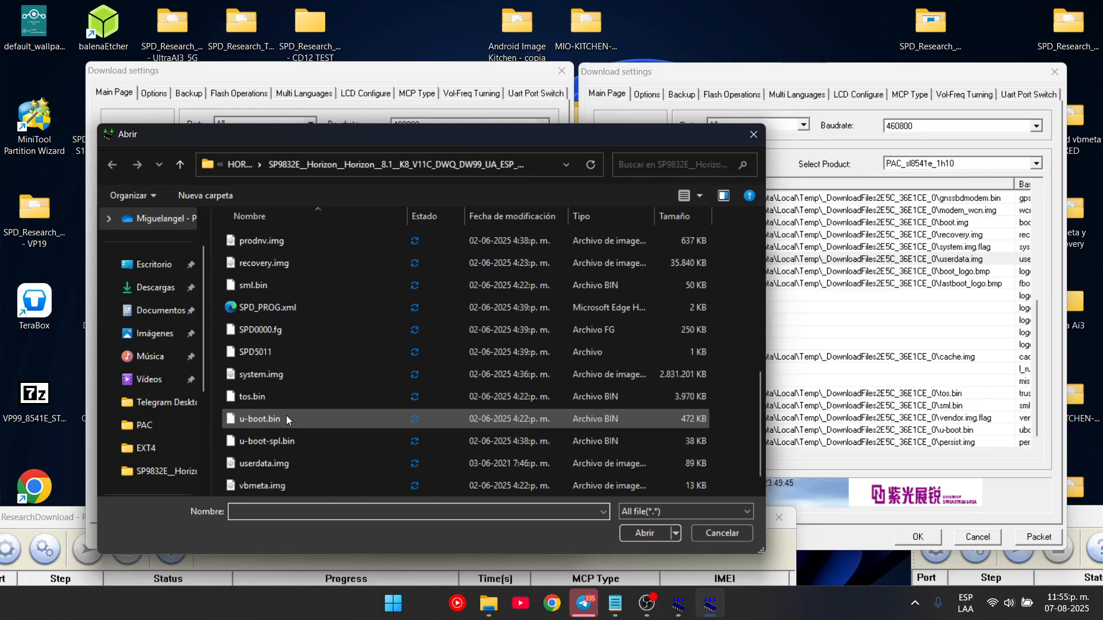
double_click(272, 351)
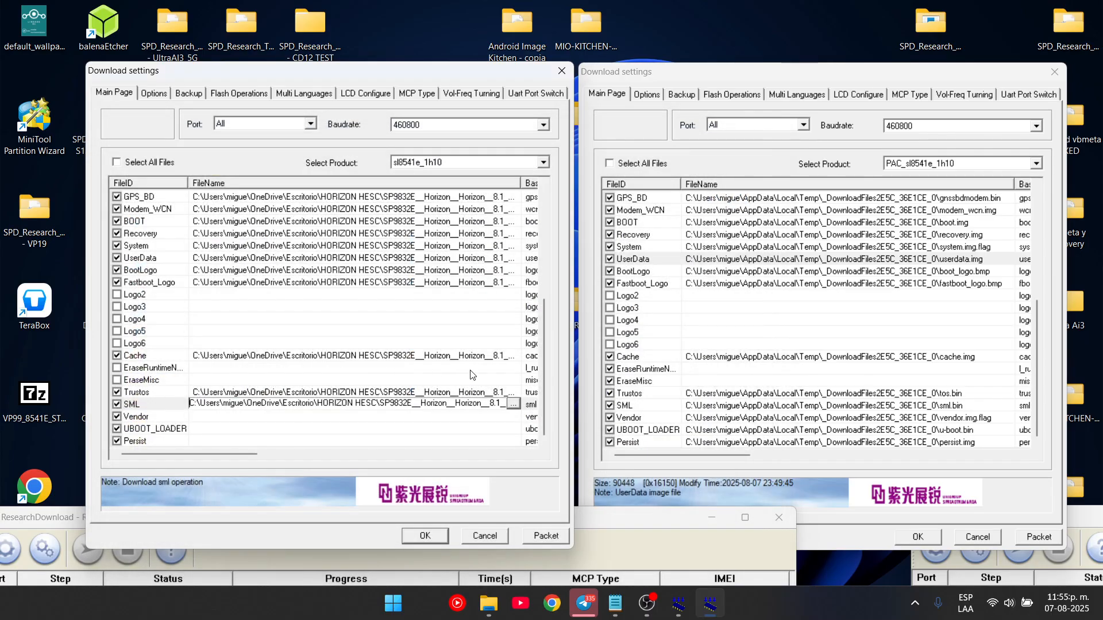
Assign vendor.img from the Horizon firmware folder to the Vendor entry in the R22 list
left_click(469, 371)
left_click(458, 428)
left_click(454, 416)
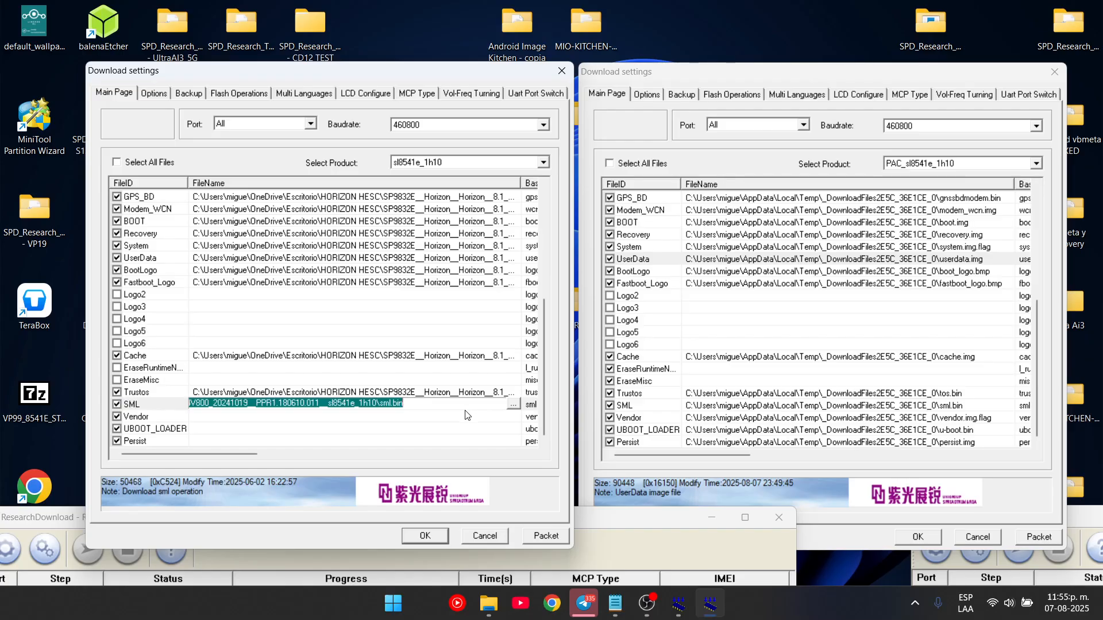
double_click(513, 417)
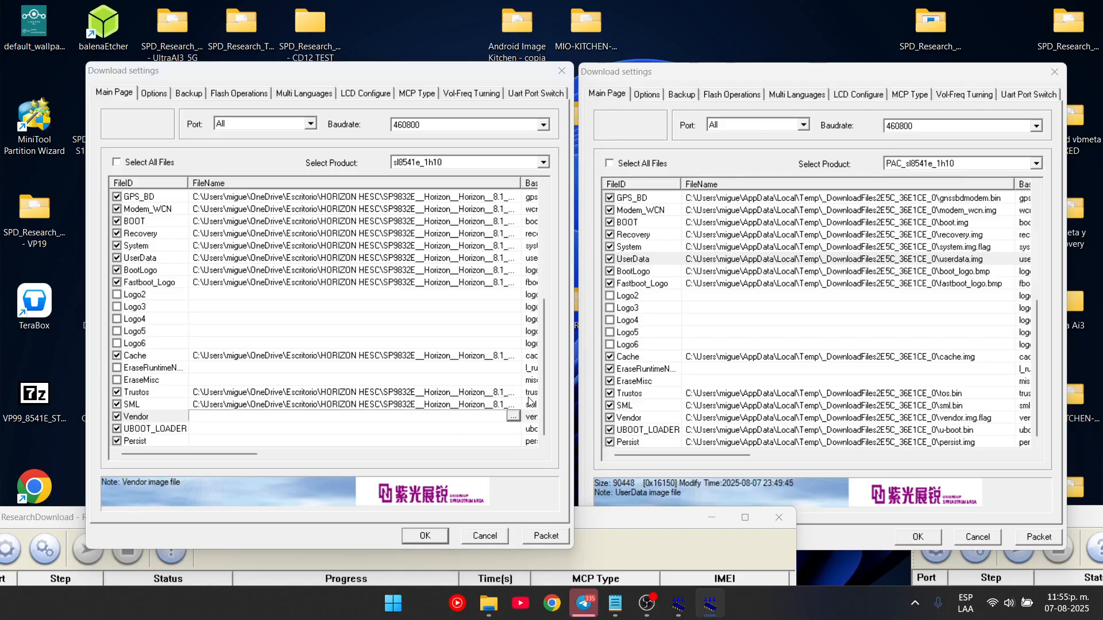
scroll(287, 454, "down", 3)
double_click(261, 487)
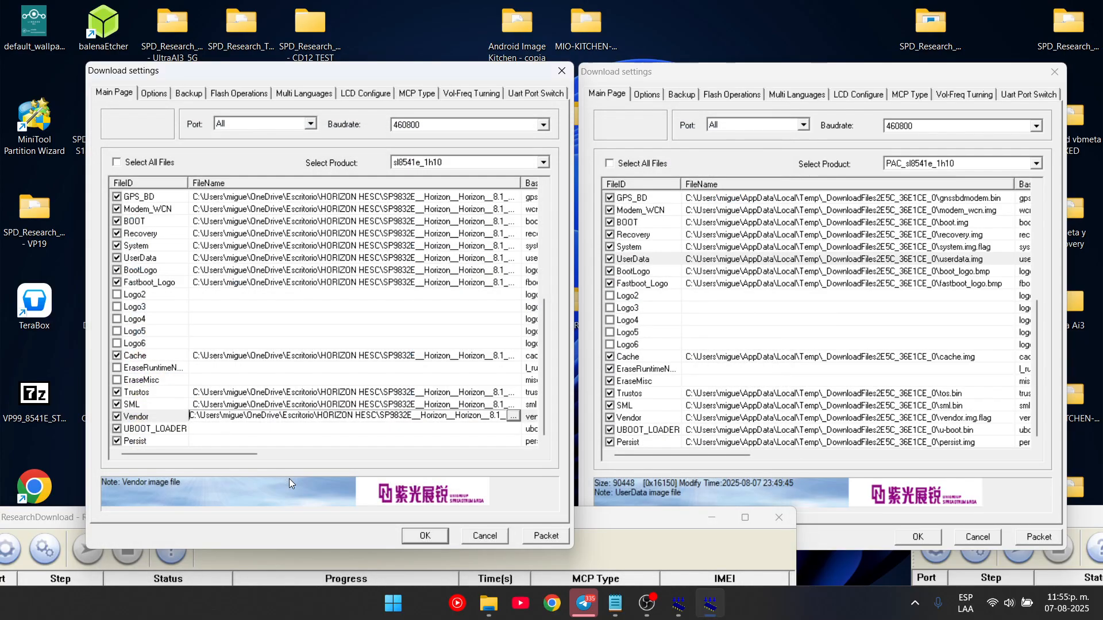
Compare the files used by the UBOOT_LOADER and SPL_LOADER entries in the R23 reference list
left_click(369, 428)
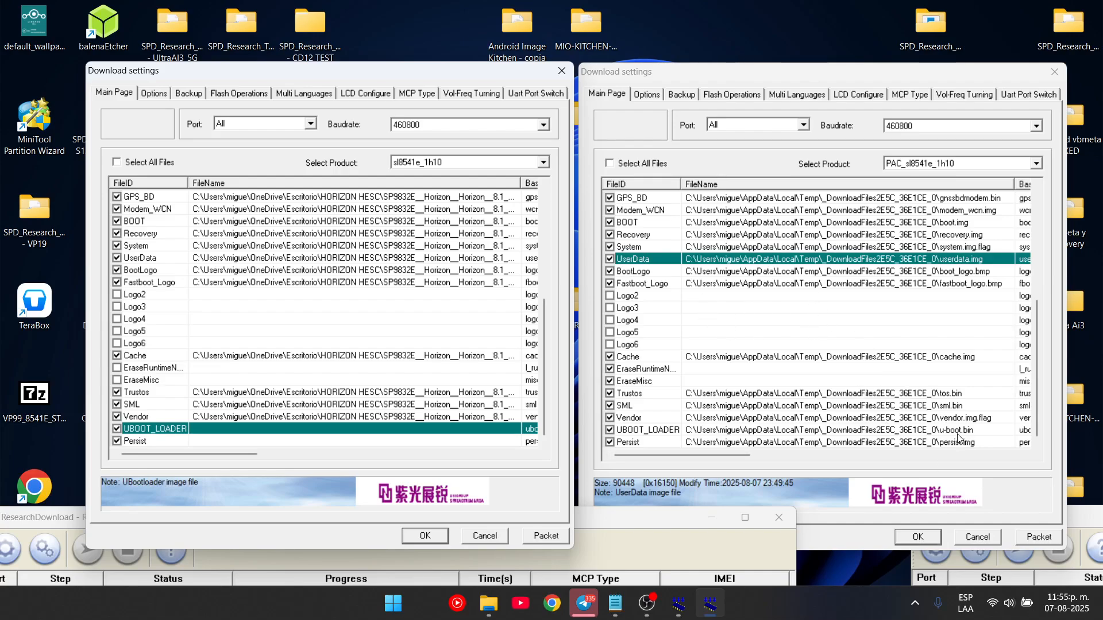
left_click(956, 434)
scroll(928, 323, "up", 6)
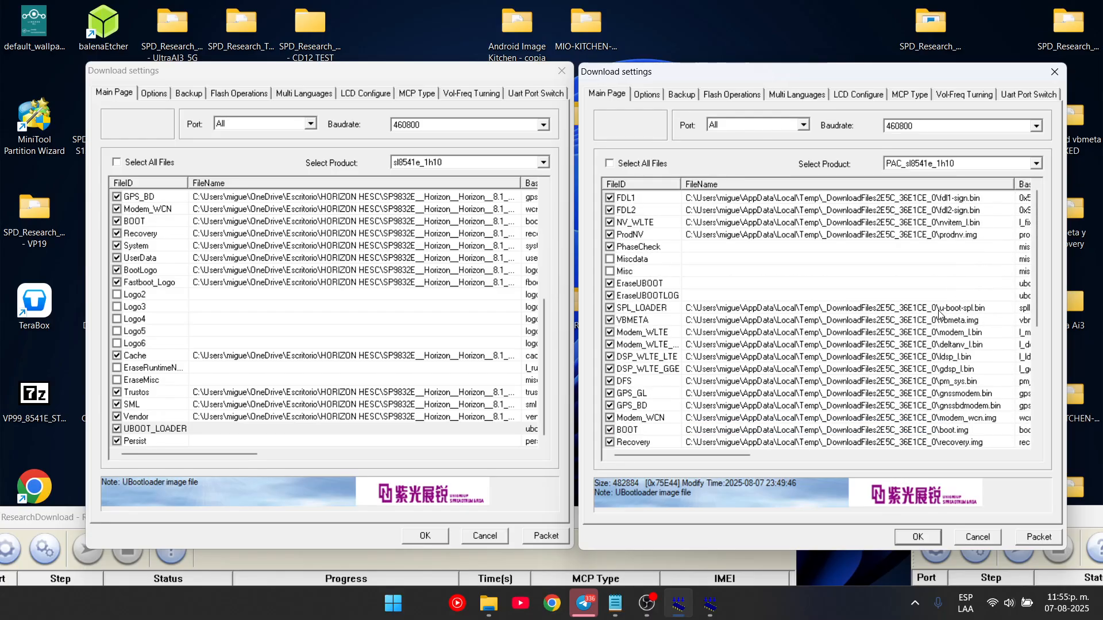
scroll(972, 316, "down", 3)
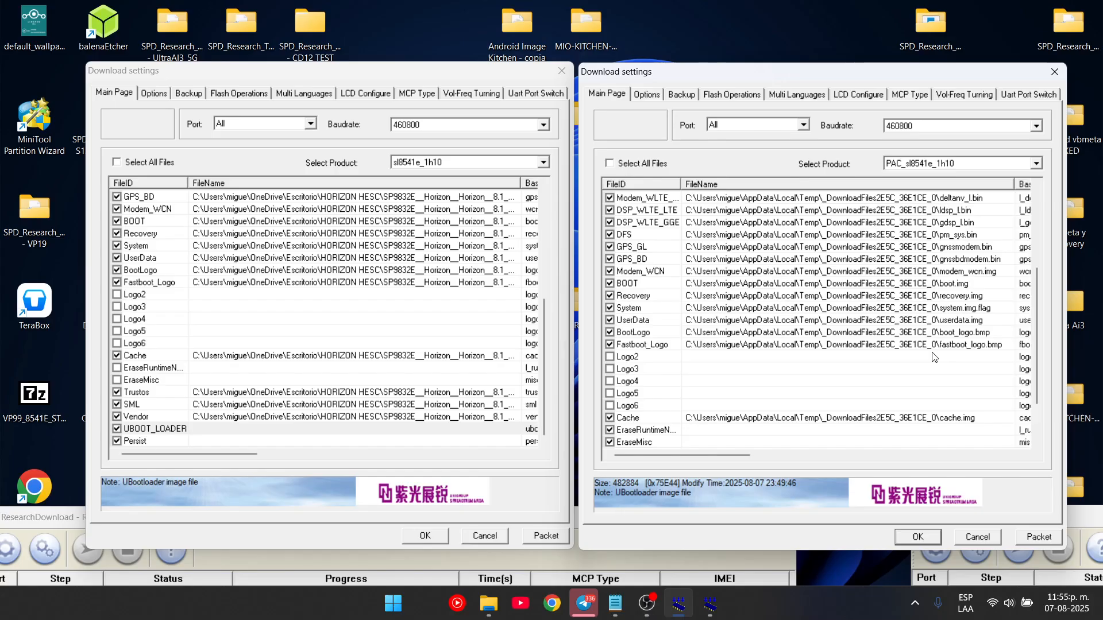
scroll(953, 353, "up", 3)
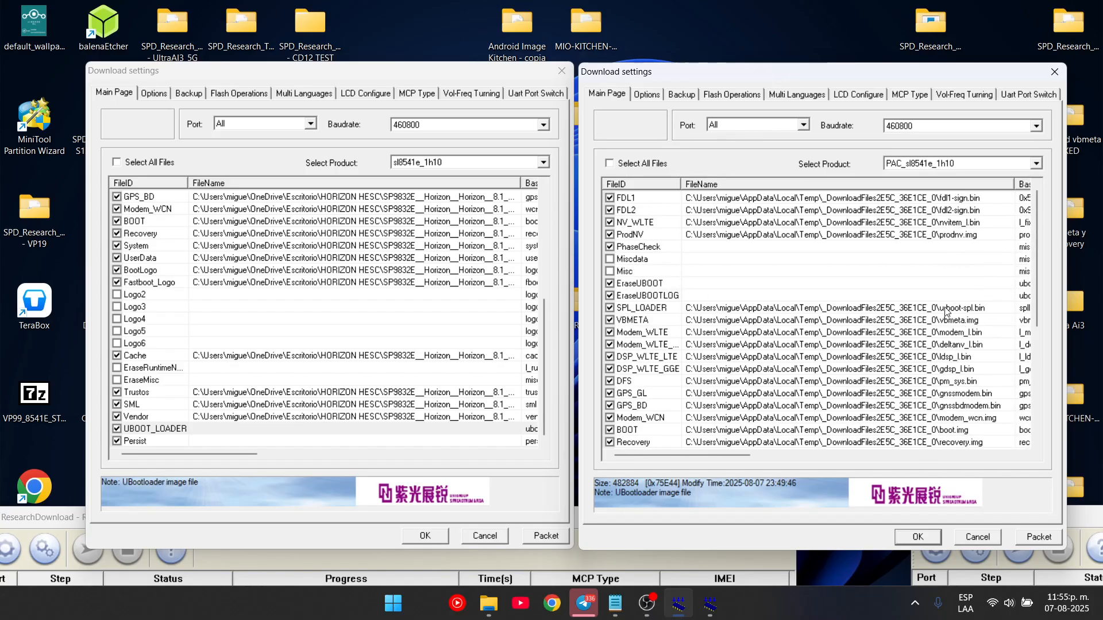
scroll(942, 313, "down", 6)
scroll(432, 379, "up", 3)
scroll(454, 402, "down", 3)
Assign u-boot.bin from the Horizon firmware folder to the UBOOT_LOADER entry in the R22 list
left_click(465, 429)
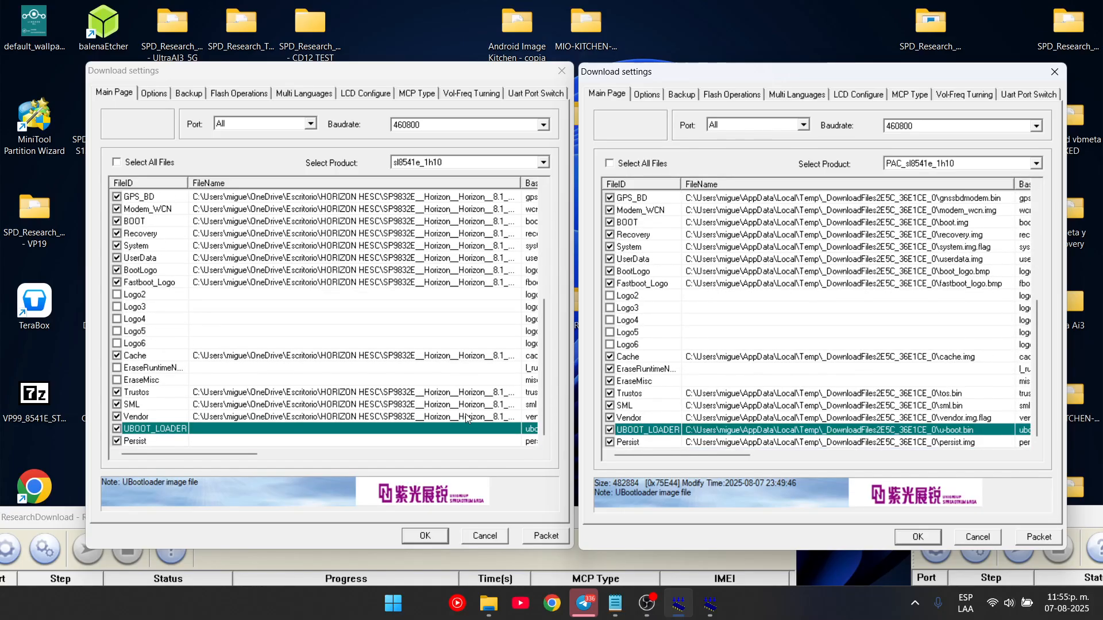
left_click(482, 430)
left_click(513, 428)
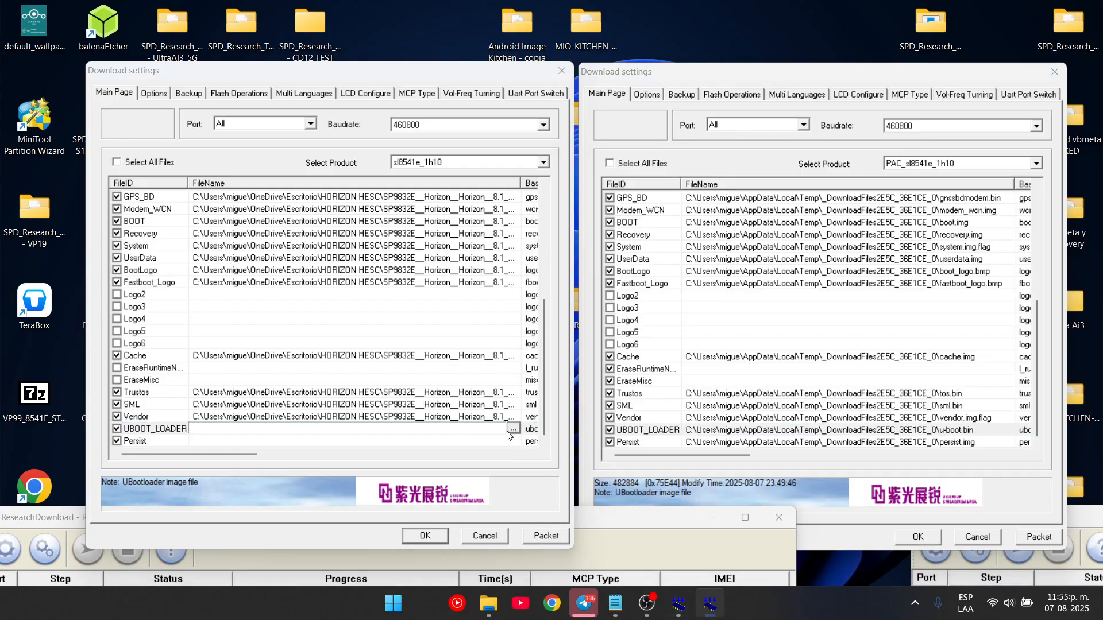
scroll(368, 454, "down", 6)
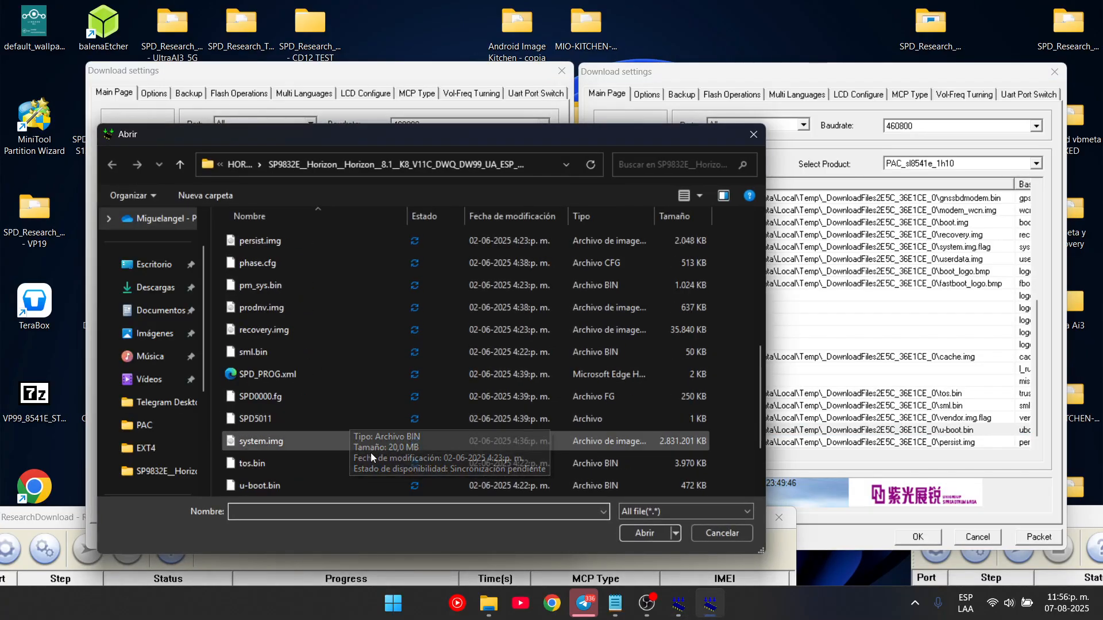
scroll(295, 413, "up", 4)
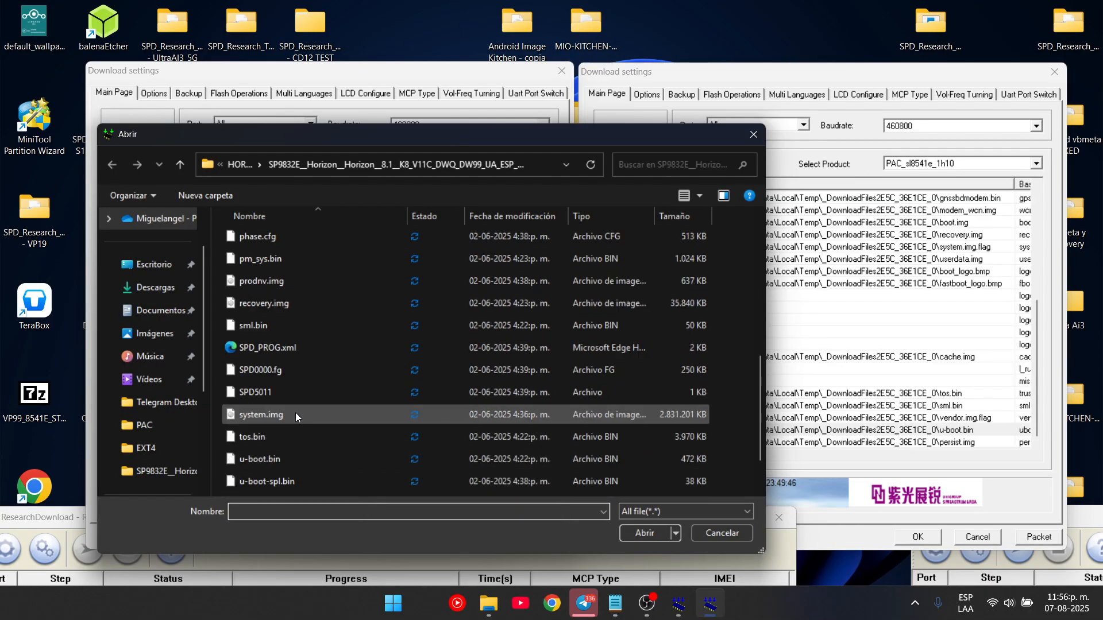
scroll(316, 426, "up", 2)
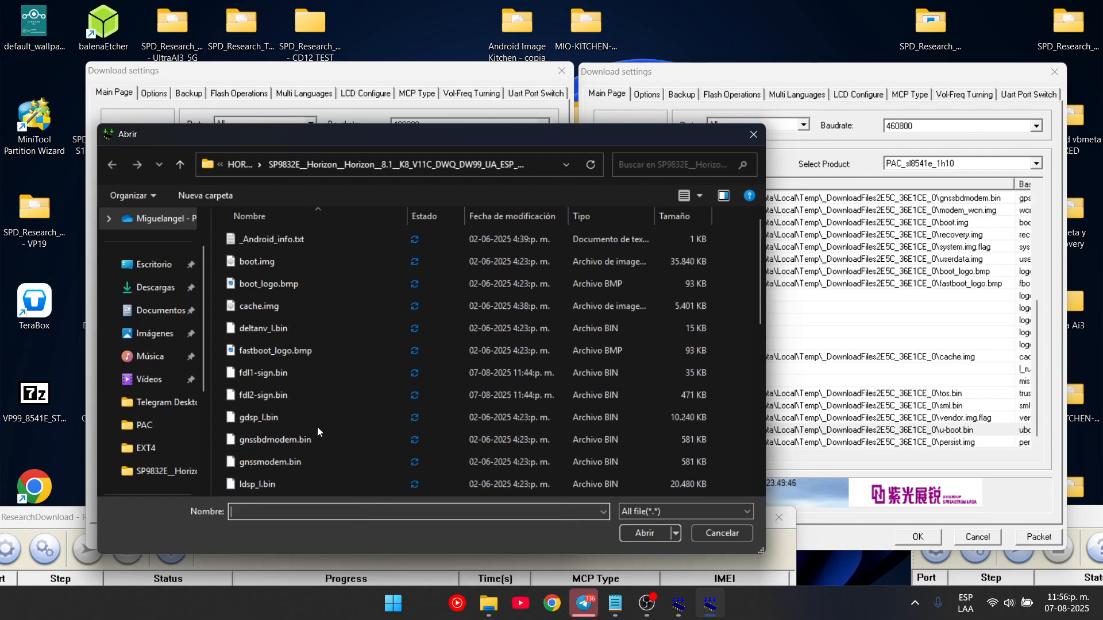
scroll(333, 437, "down", 1)
scroll(336, 438, "down", 2)
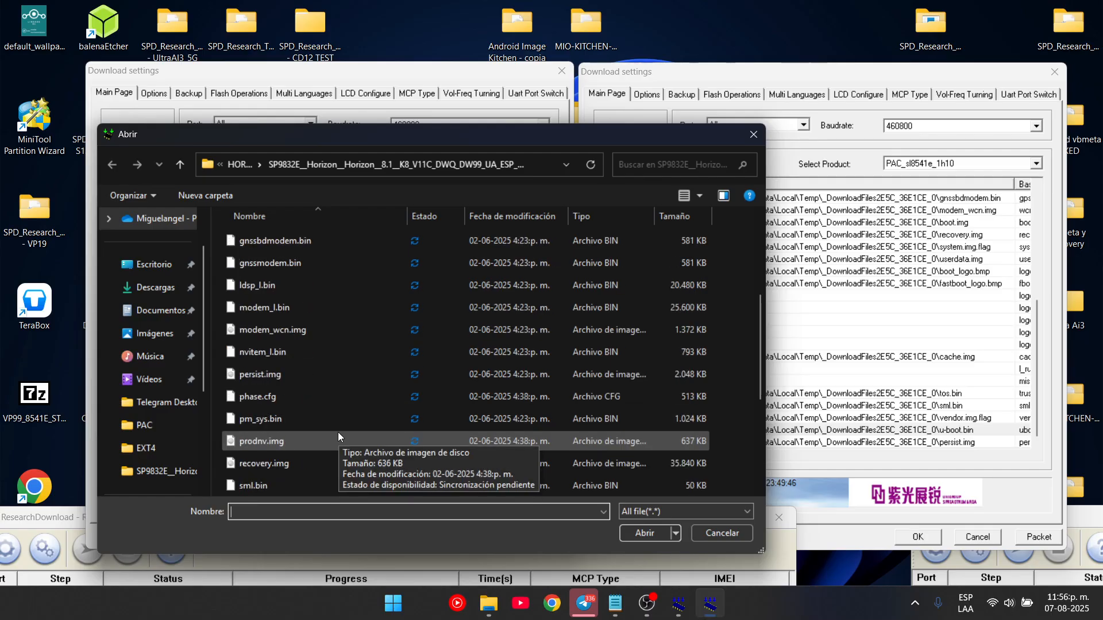
scroll(337, 435, "down", 3)
double_click(285, 399)
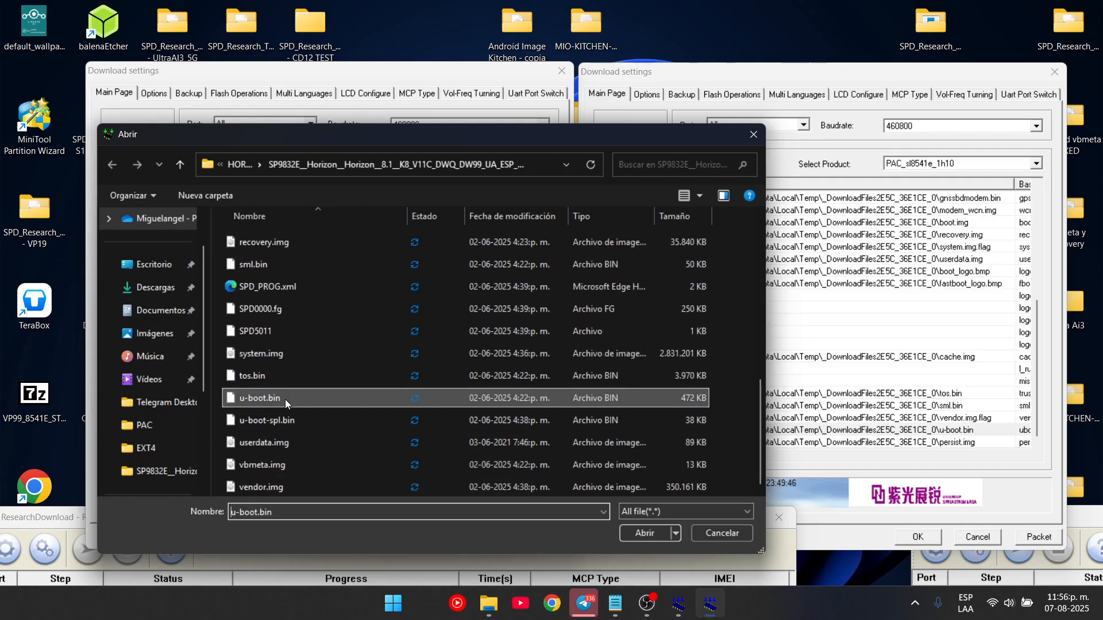
Assign persist.img to the Persist entry and review the complete set of file assignments in the R22 list
left_click(422, 442)
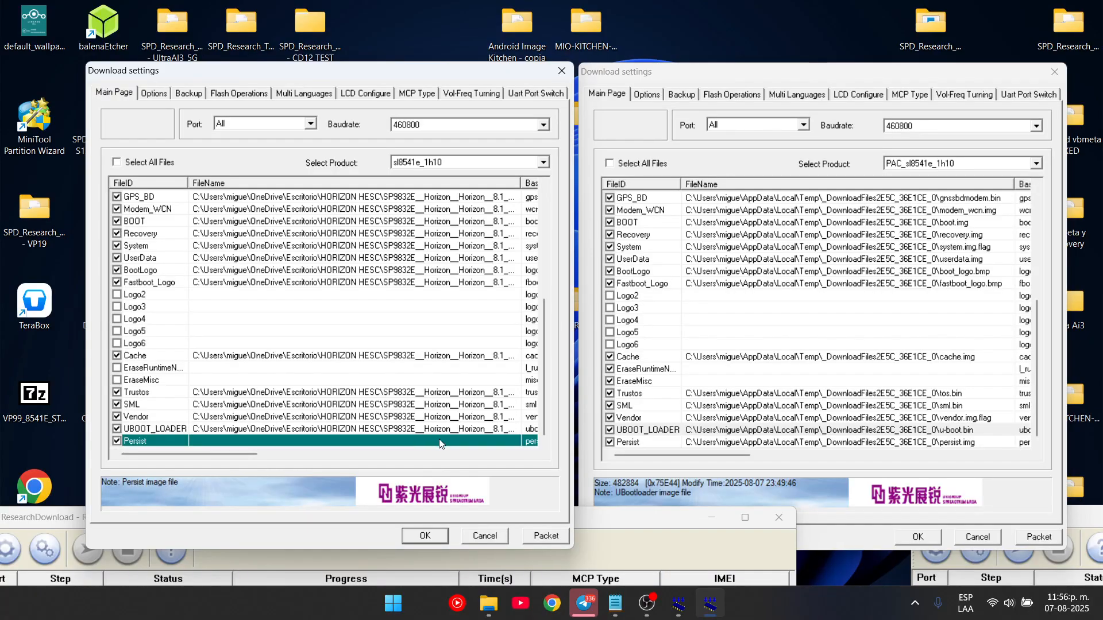
left_click(441, 442)
left_click(511, 440)
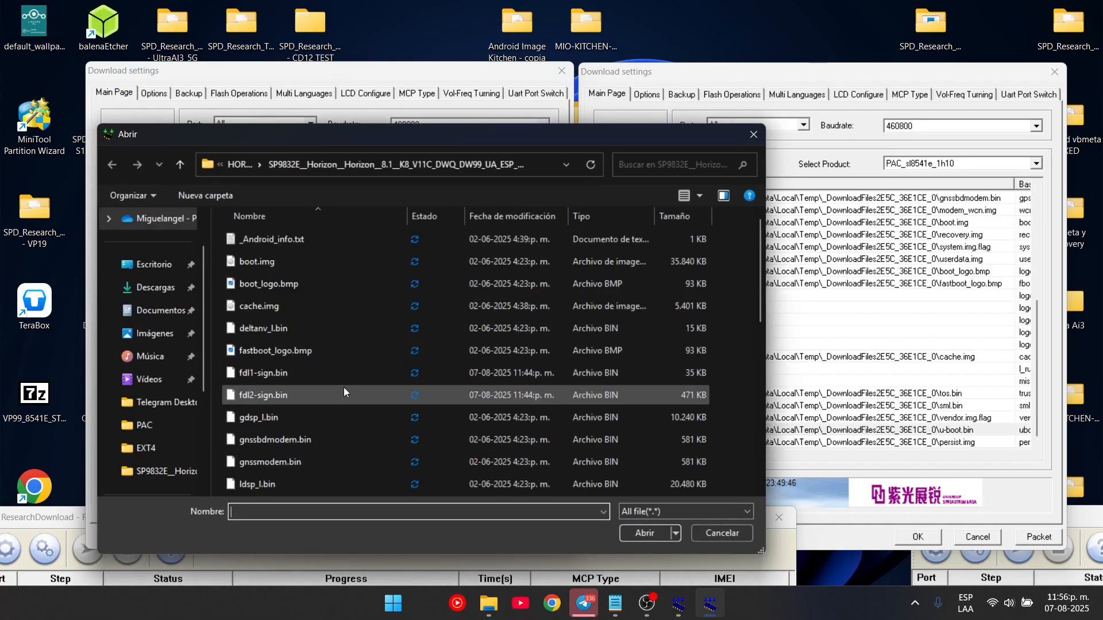
scroll(326, 455, "down", 3)
scroll(329, 454, "up", 2)
scroll(330, 454, "down", 3)
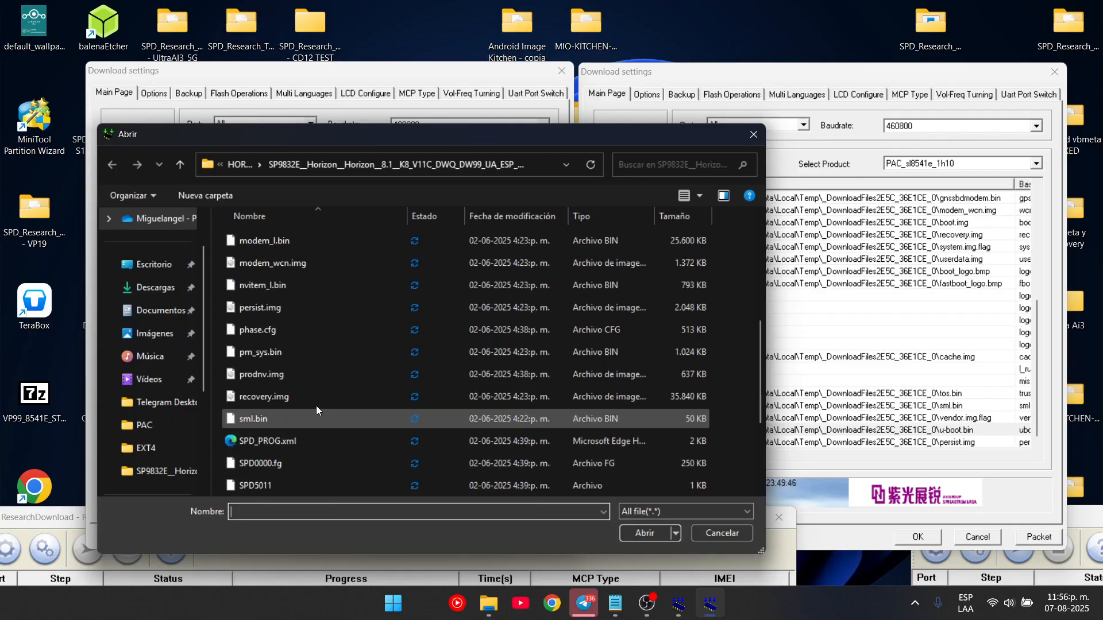
double_click(309, 312)
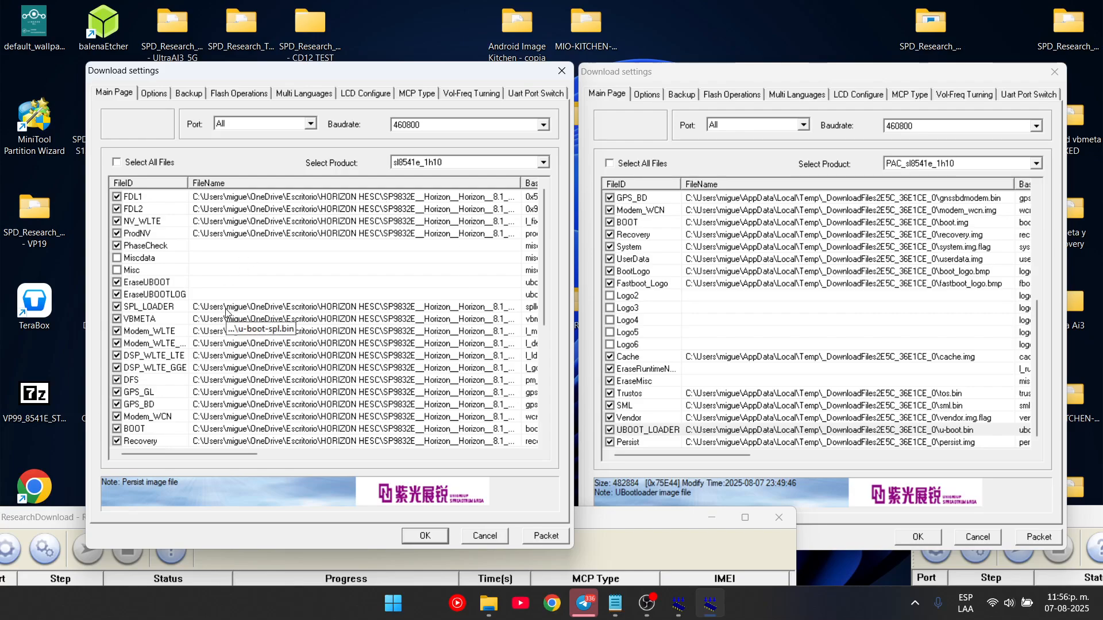
scroll(396, 339, "down", 6)
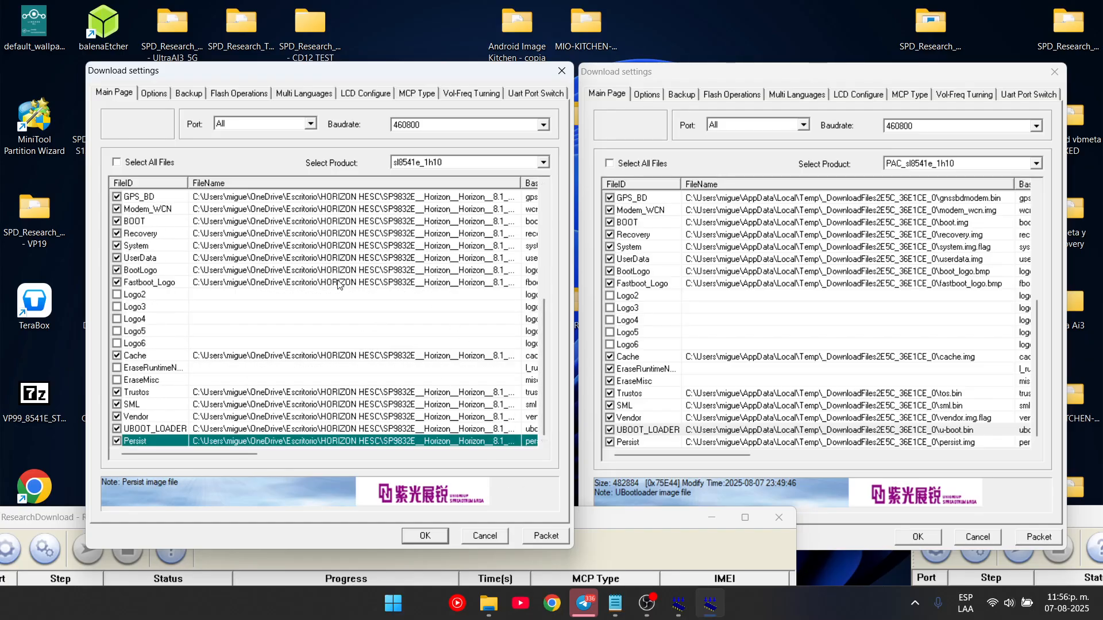
scroll(412, 388, "up", 3)
scroll(460, 296, "down", 3)
Close the R23 reference settings and the ResearchDownload R23 window
left_click(1053, 72)
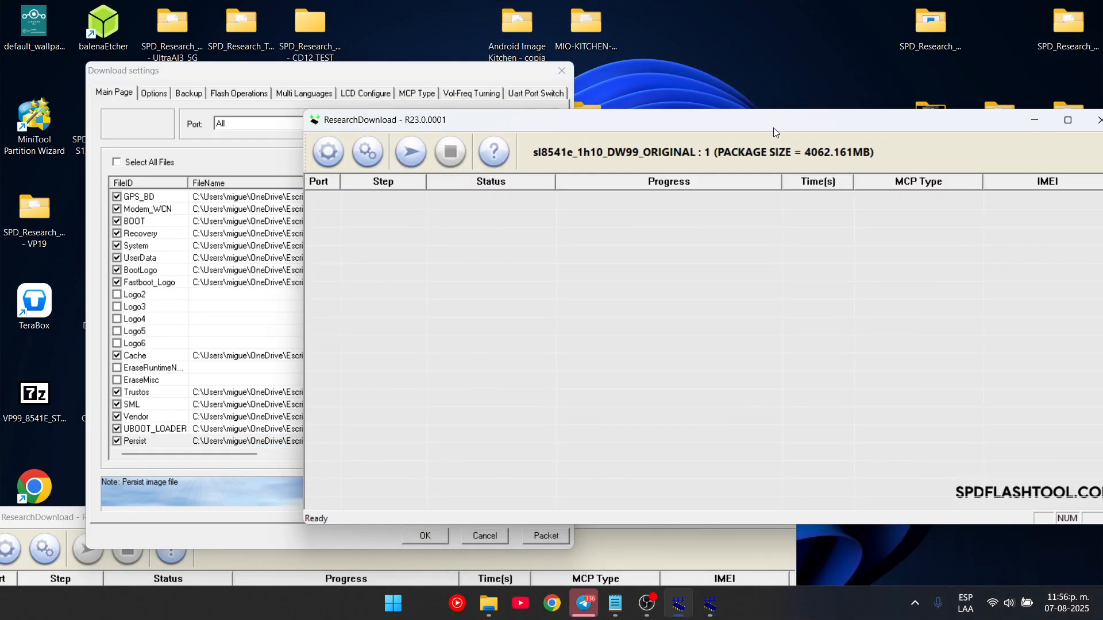
left_click_drag(773, 128, 616, 151)
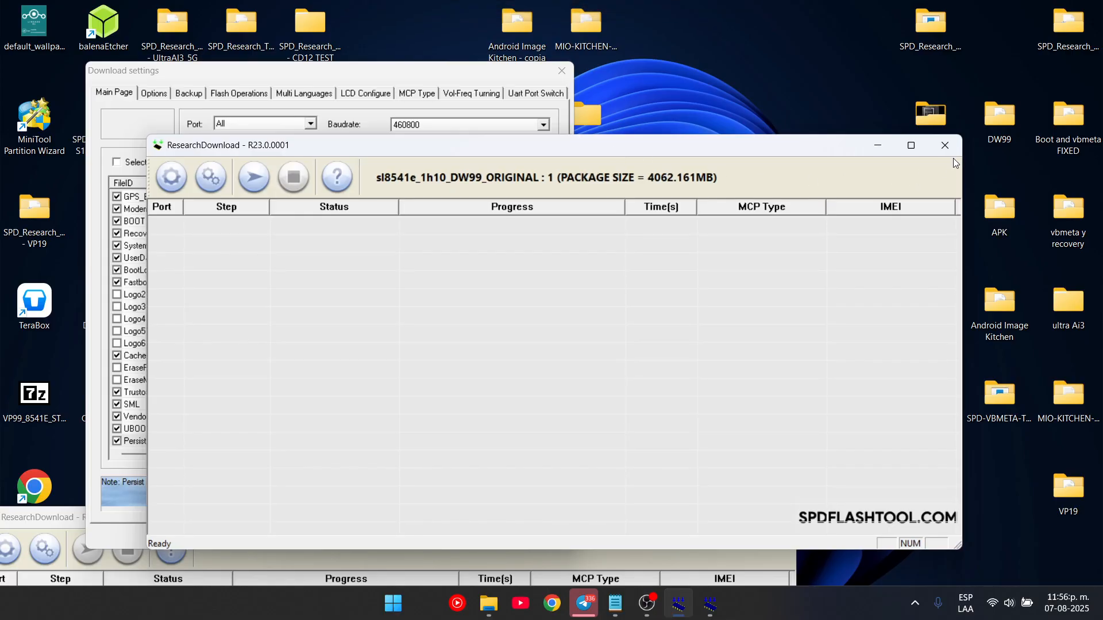
left_click(943, 143)
left_click_drag(333, 81, 522, 77)
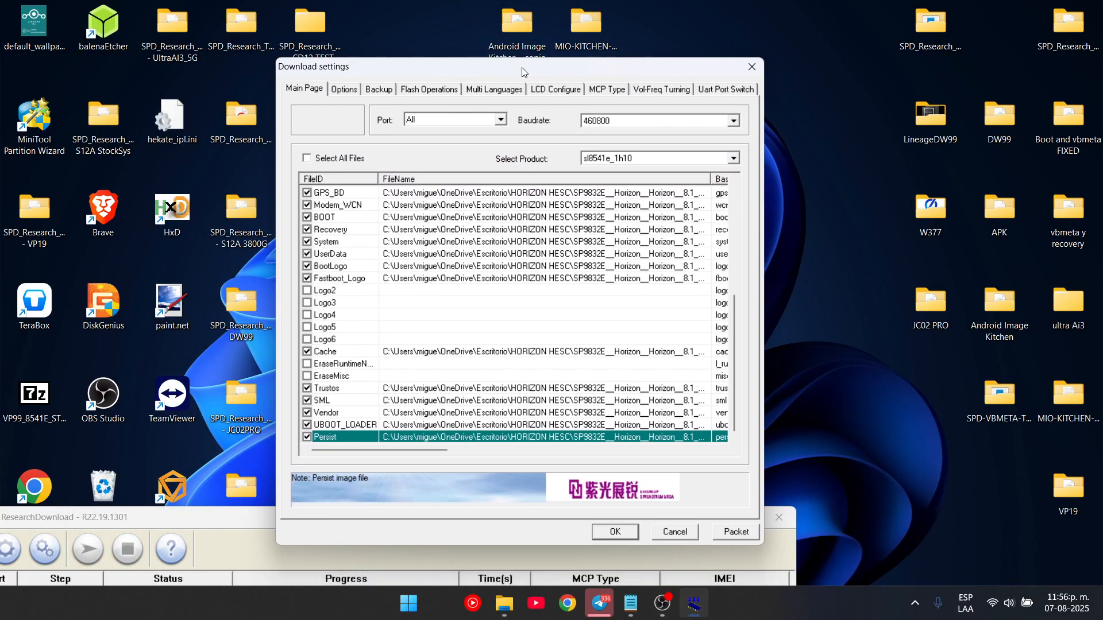
left_click(739, 537)
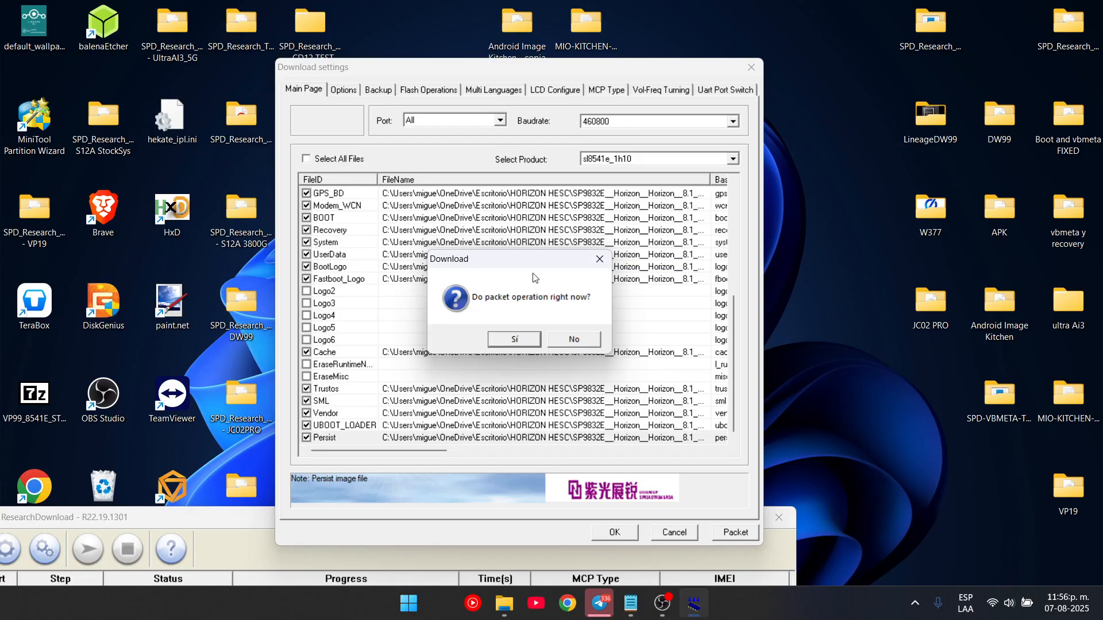
left_click(515, 340)
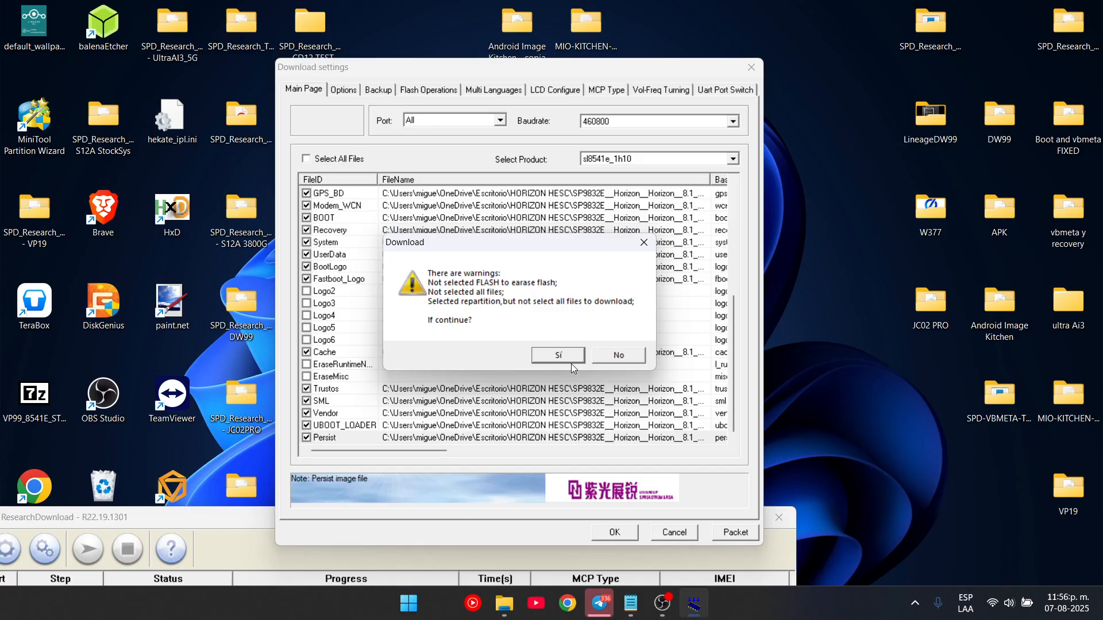
left_click(559, 356)
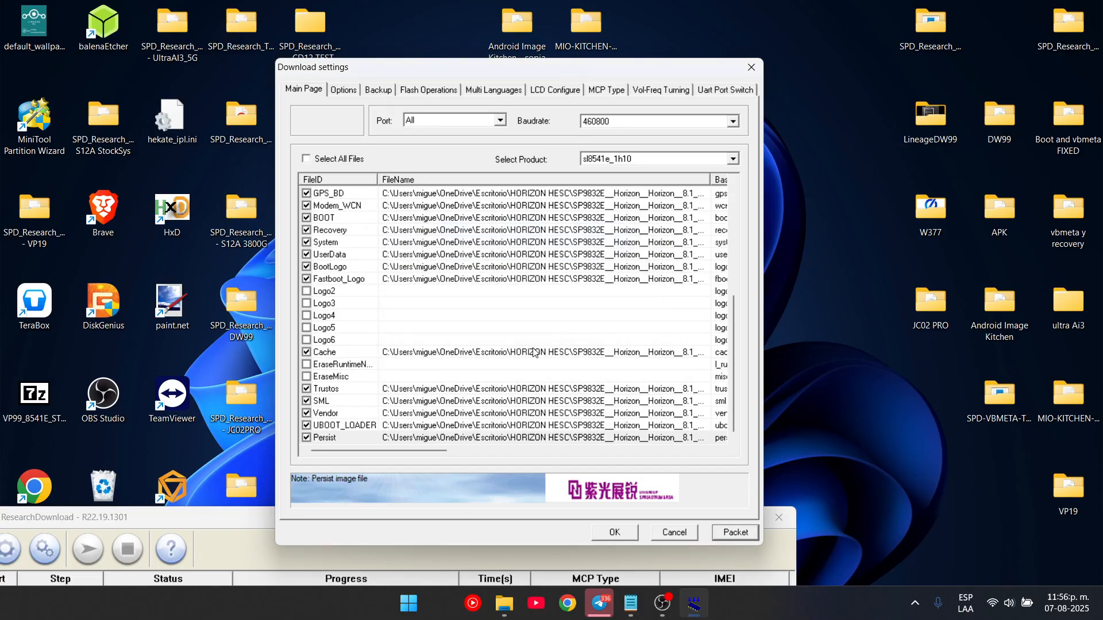
Enable Keep Charge and Reset to Normal in the download options, with Repartition kept on
left_click(344, 91)
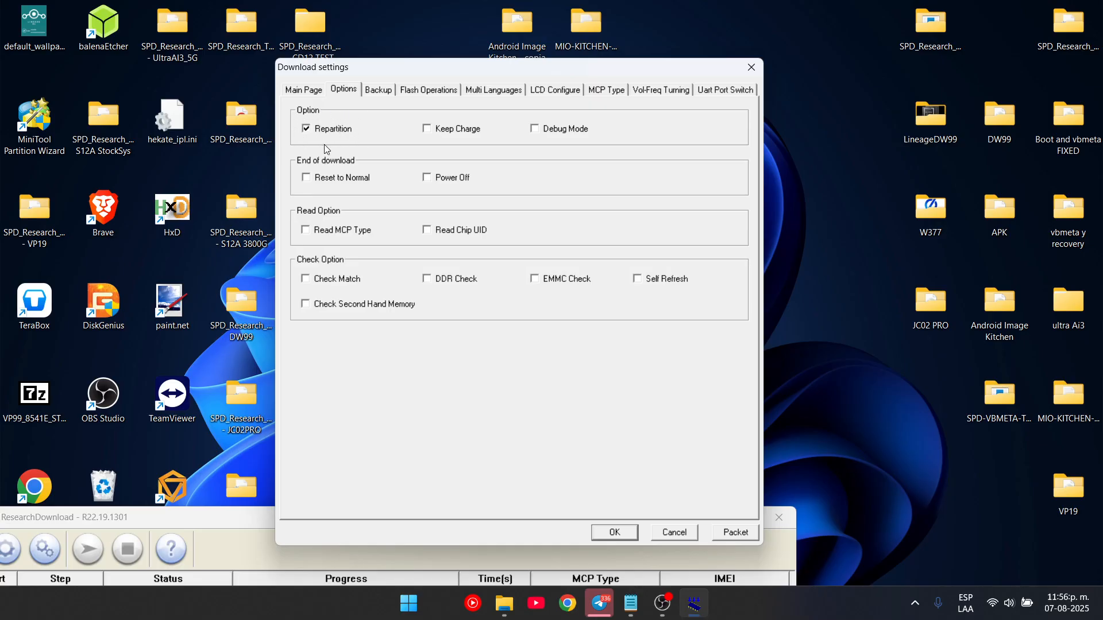
left_click(430, 131)
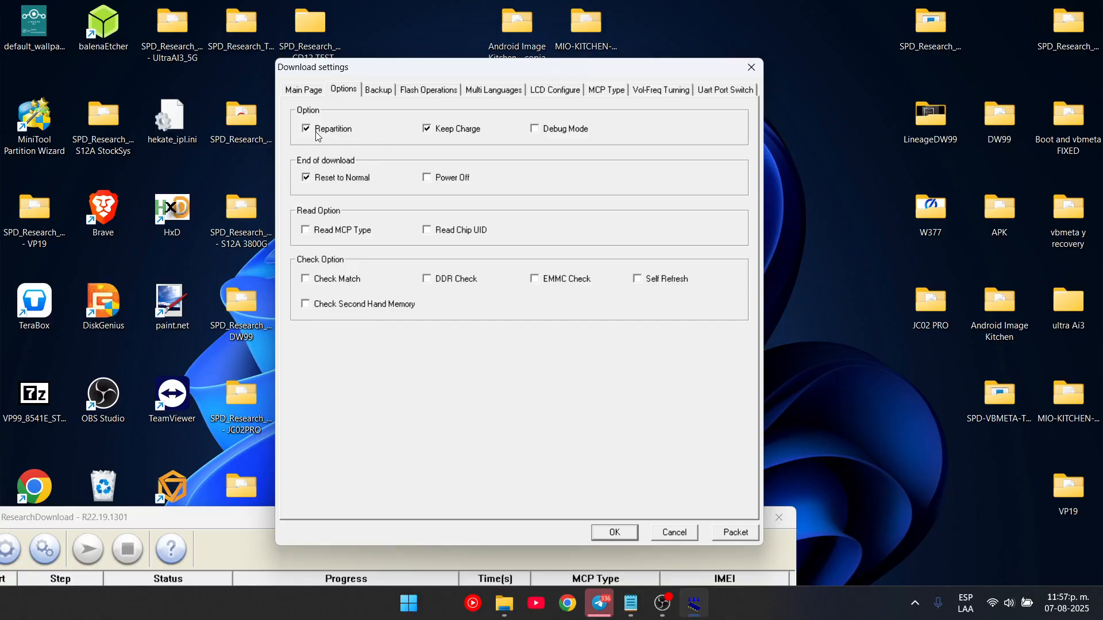
left_click(304, 92)
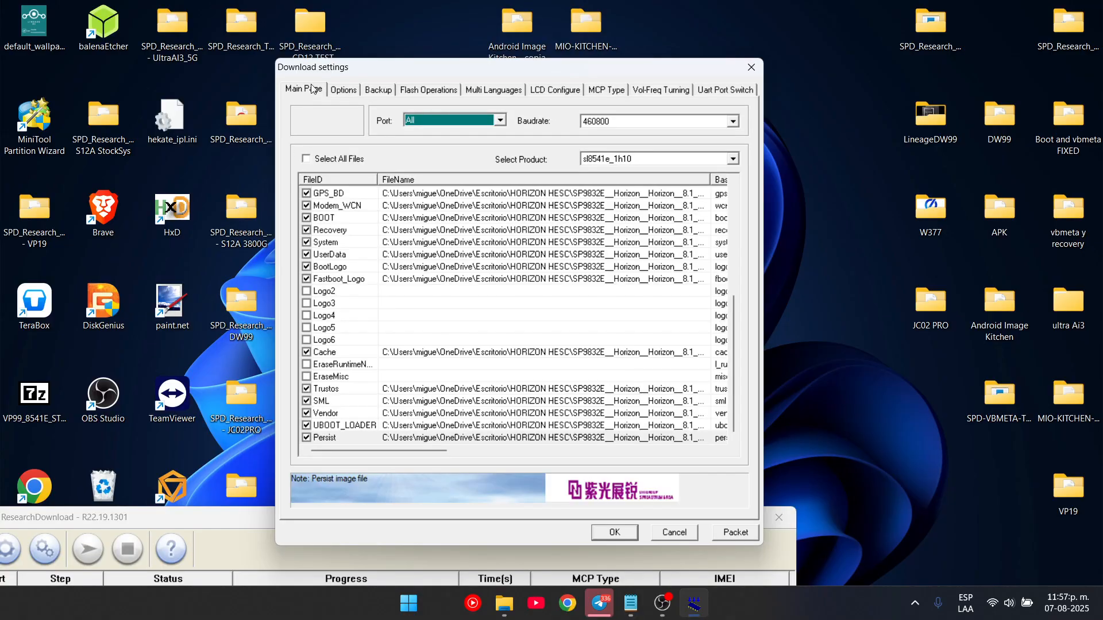
Start the packet operation despite the warnings, setting the product alias to 8541E_HorizonPro_STOCK_ plus the creator's handle and the version to Ver1
left_click(734, 533)
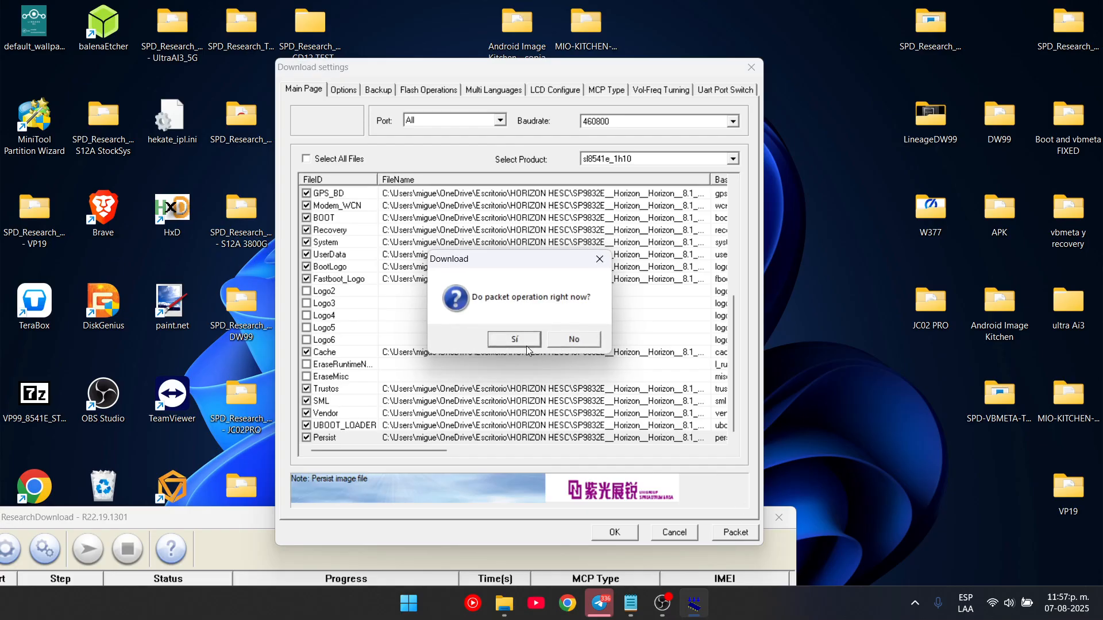
left_click(513, 337)
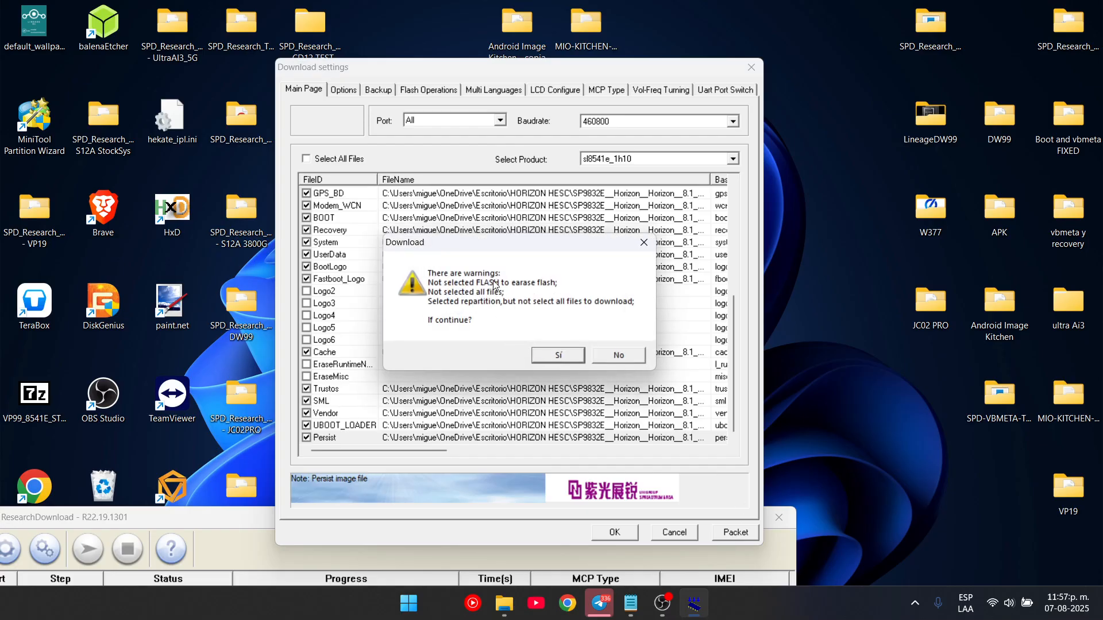
left_click(550, 356)
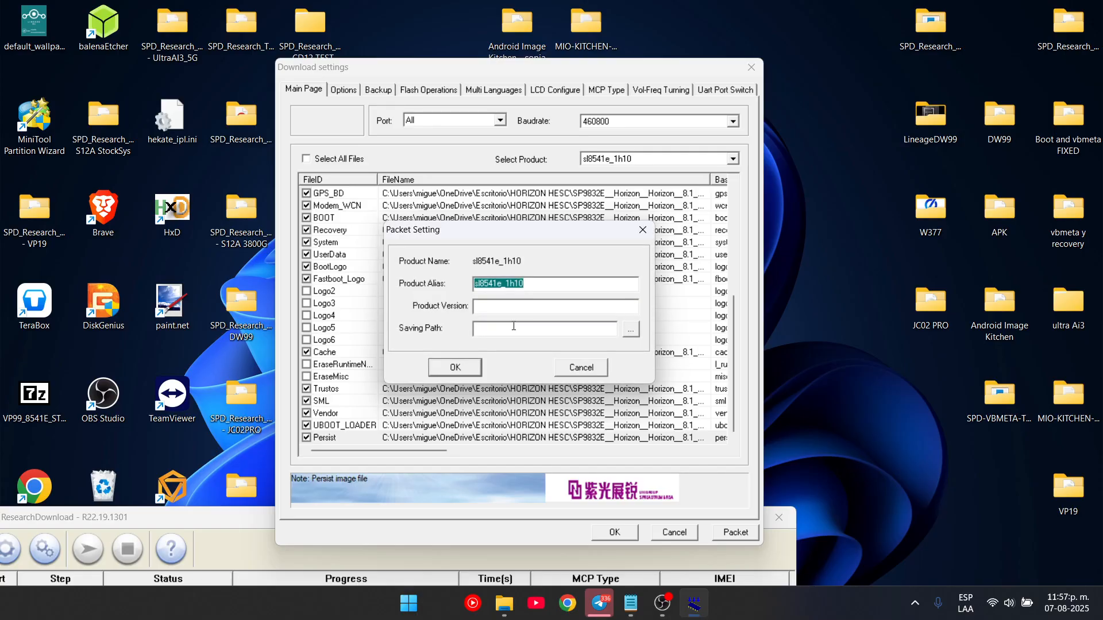
left_click_drag(526, 284, 459, 287)
key("BackSpace")
type("8")
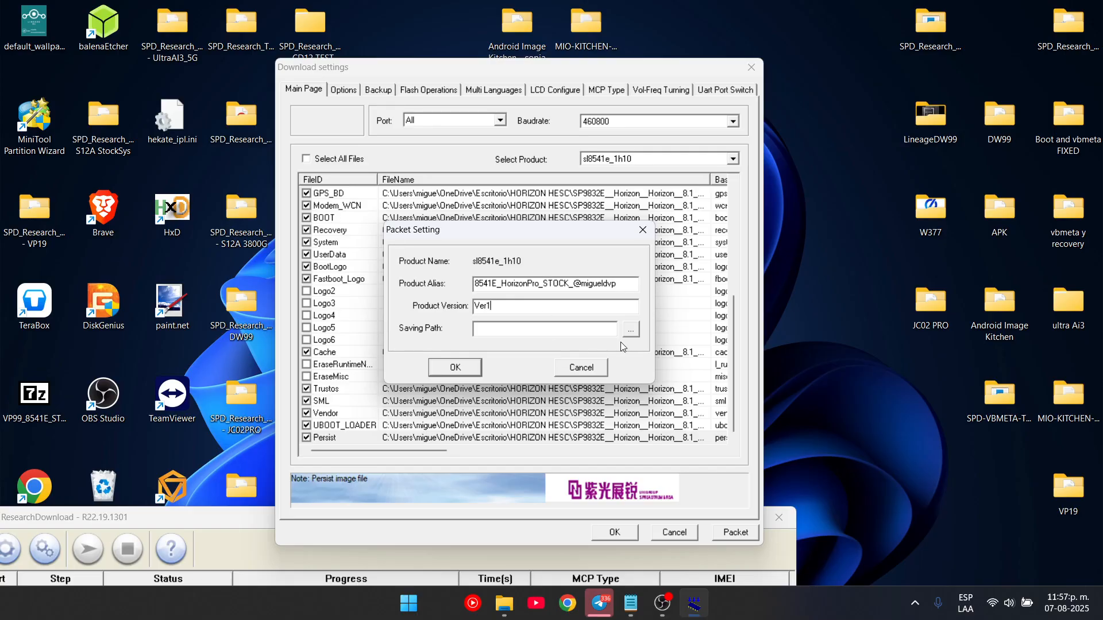
Set the saving path to HorizonPro_Stockk.pac on the Desktop (Escritorio) and generate the PAC file
left_click(631, 330)
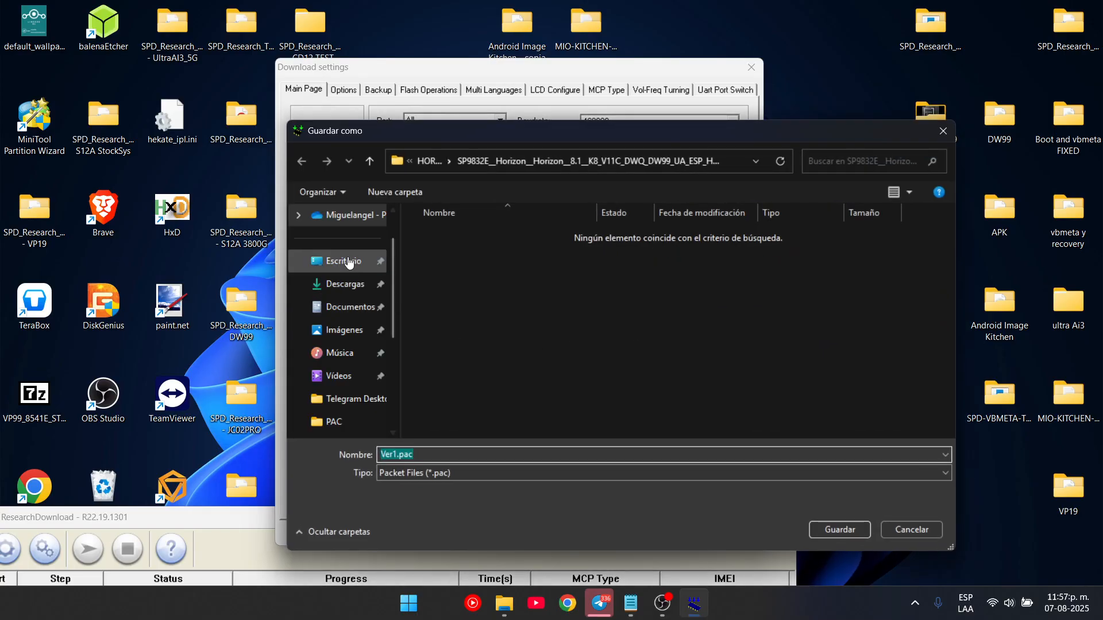
left_click(346, 260)
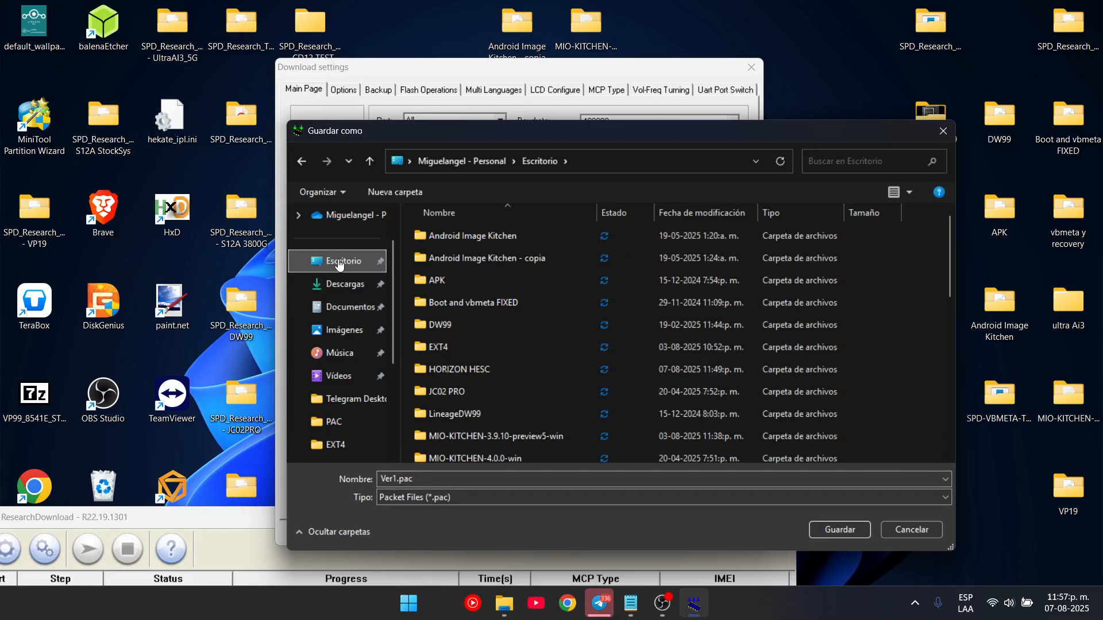
left_click(399, 478)
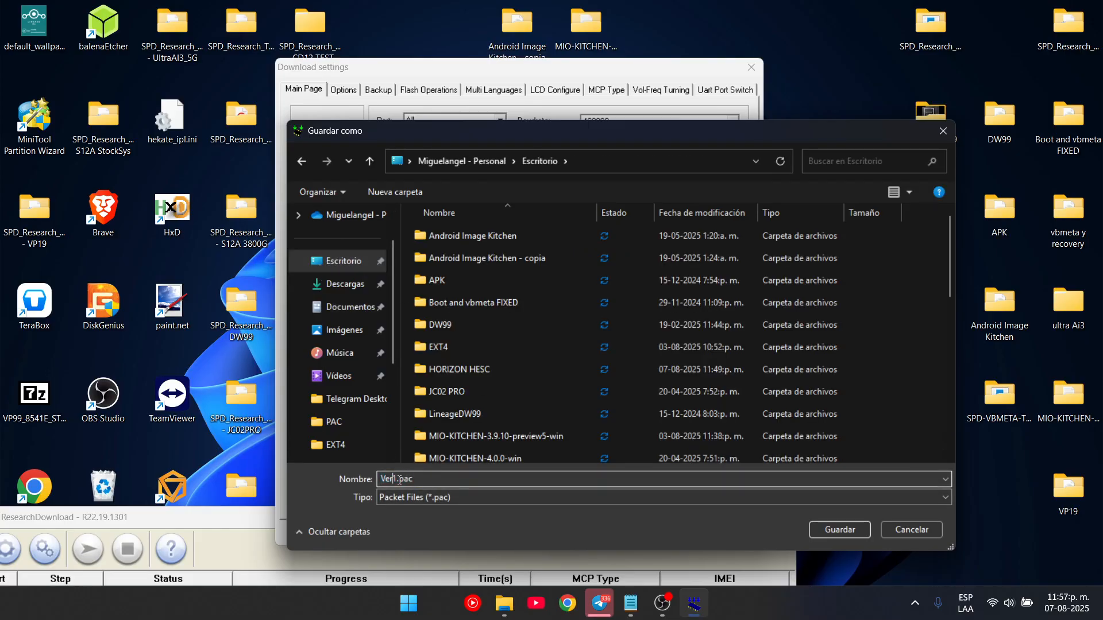
left_click_drag(398, 478, 370, 482)
type("HorizonPro_Stockk")
left_click(838, 529)
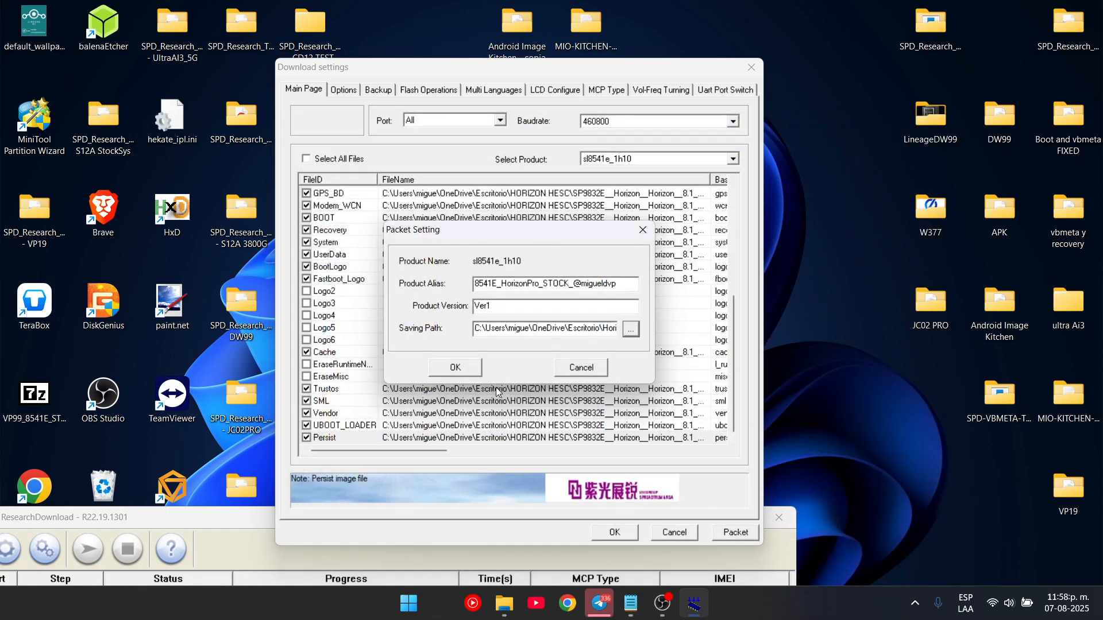
left_click(455, 368)
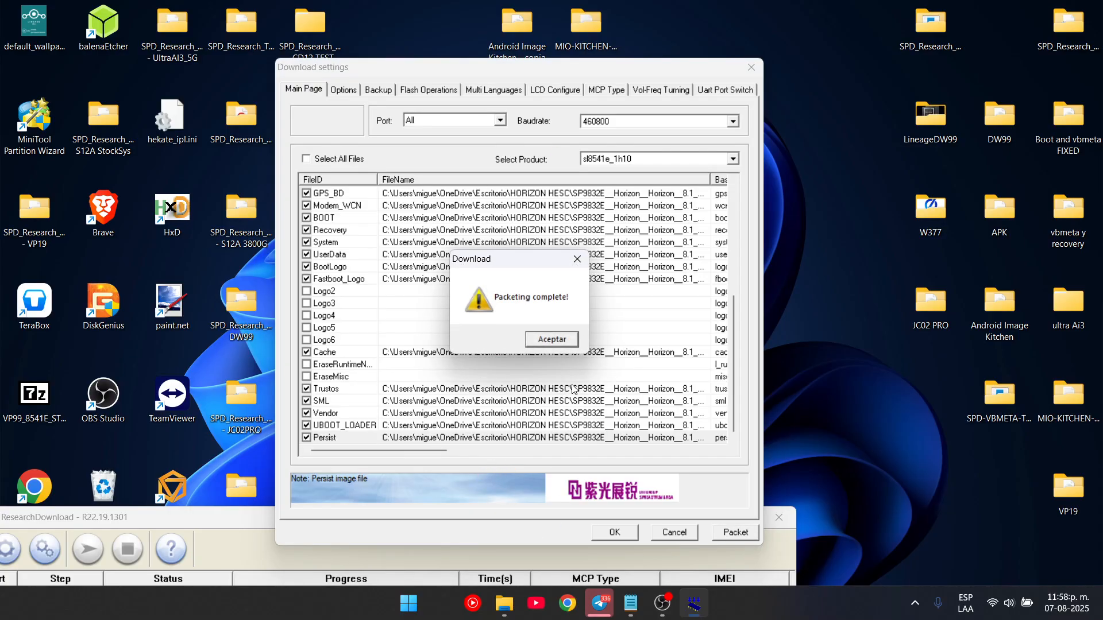
left_click(566, 344)
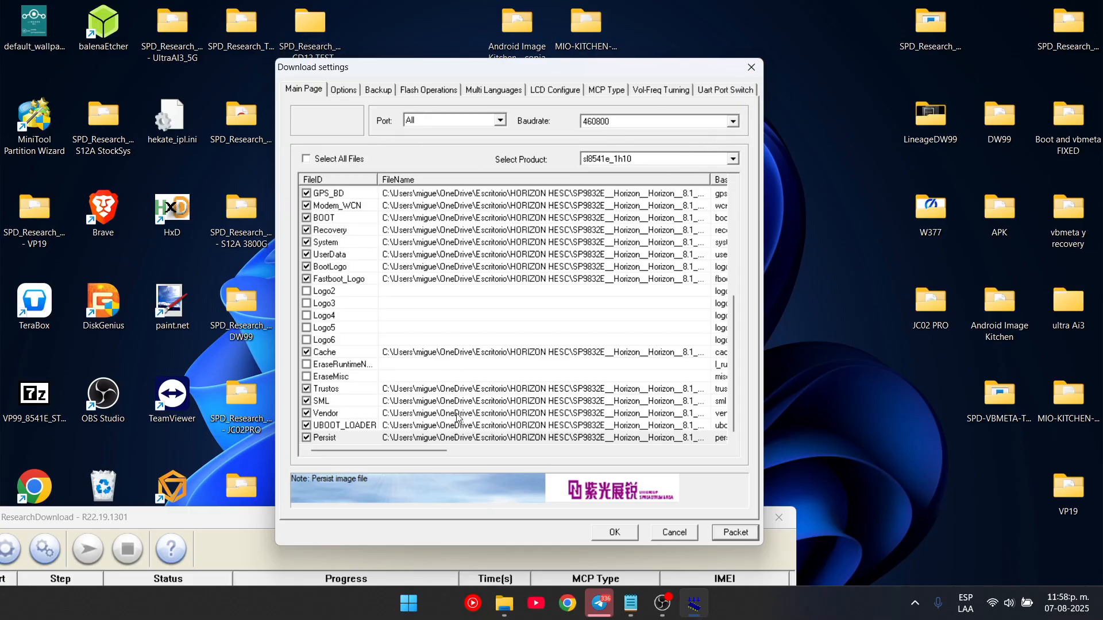
Review the full list of assigned partition files and accept the R22 download settings
scroll(487, 416, "up", 6)
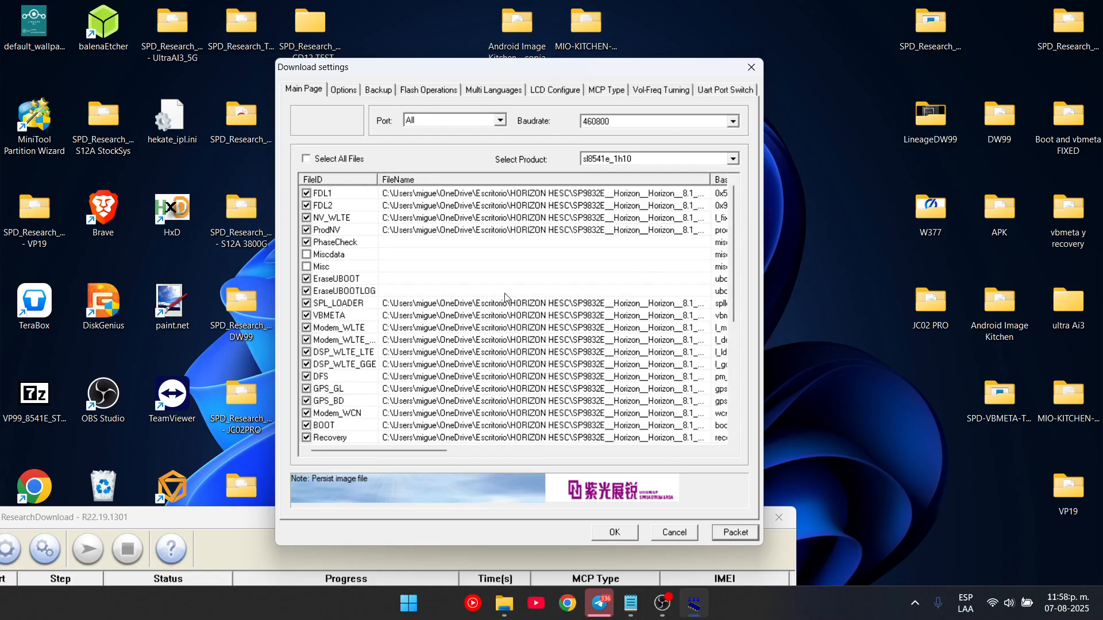
scroll(542, 237, "down", 6)
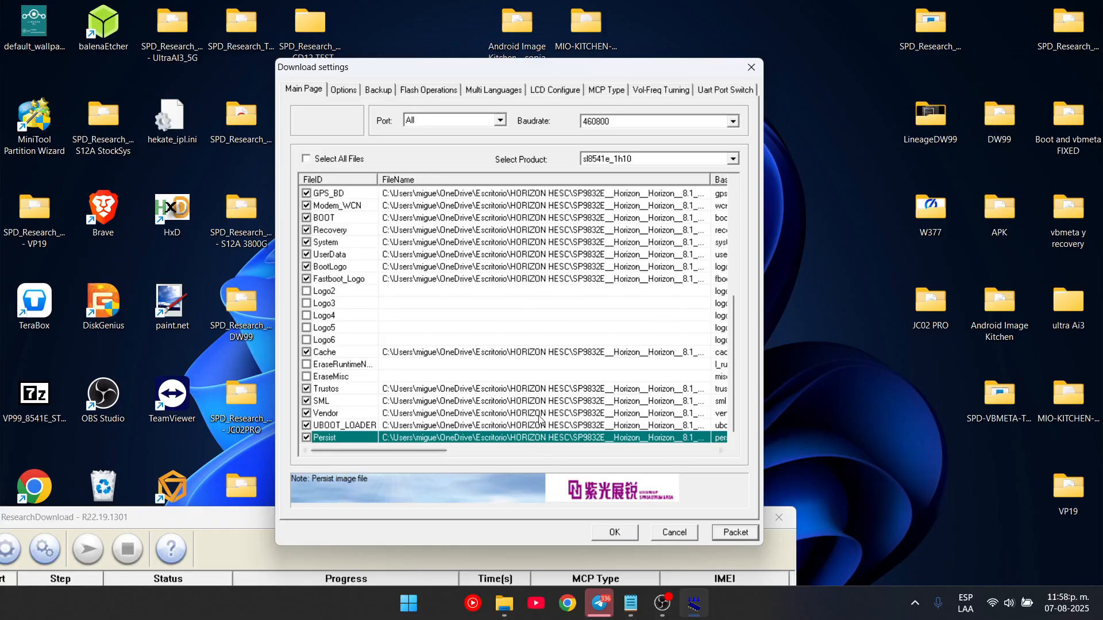
scroll(559, 334, "up", 6)
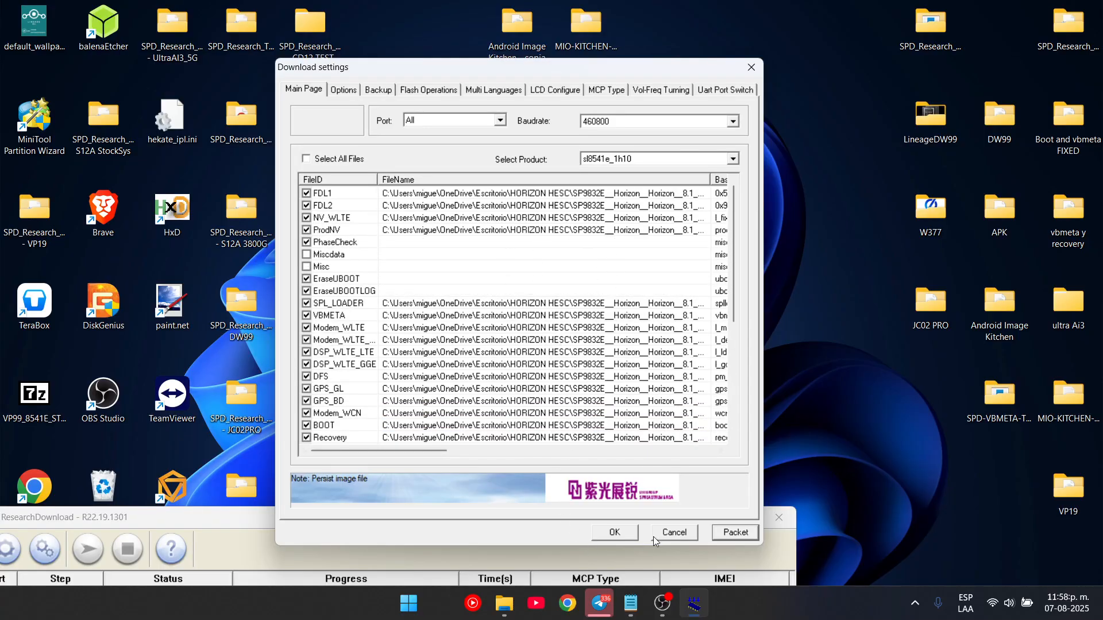
left_click(614, 533)
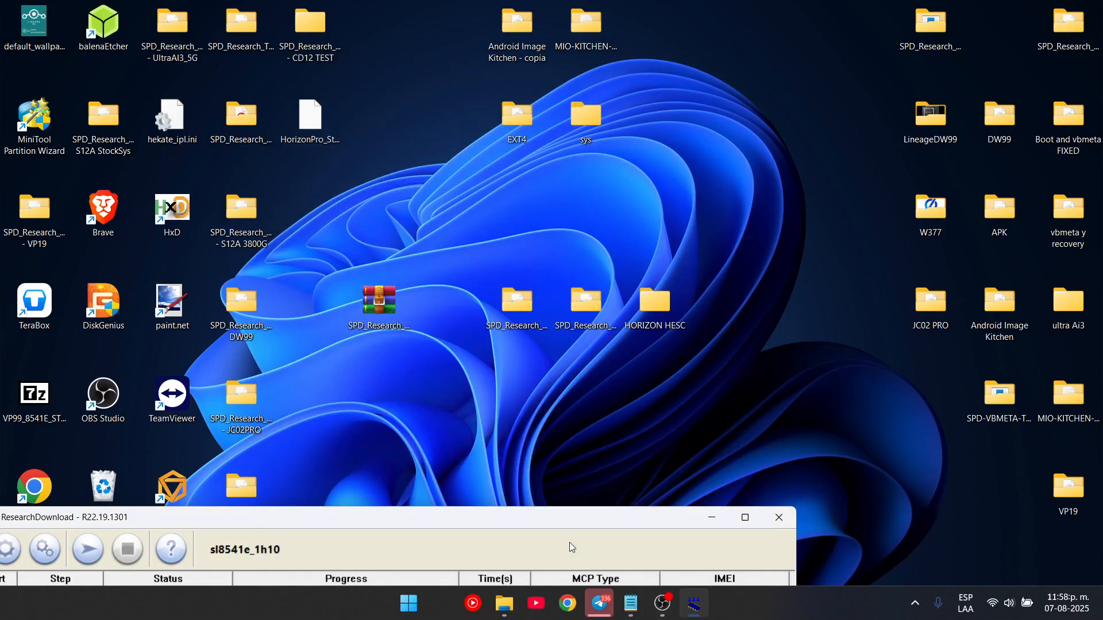
Reopen the R22 download settings to check that the partition file assignments were kept, widening the file name column
left_click_drag(497, 518, 667, 114)
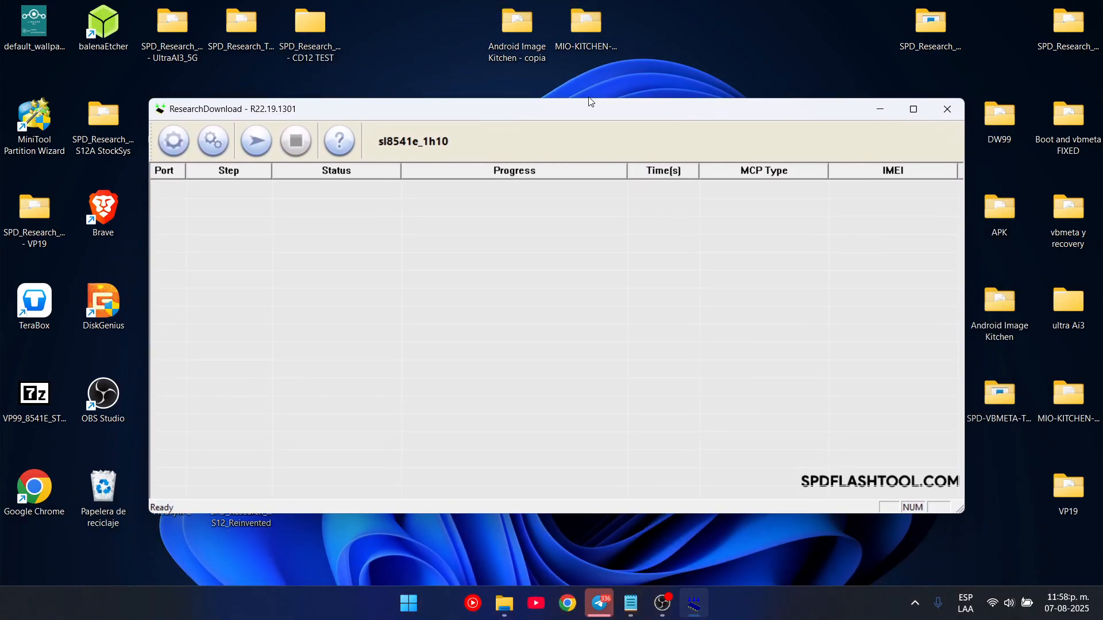
left_click(213, 141)
scroll(519, 359, "down", 6)
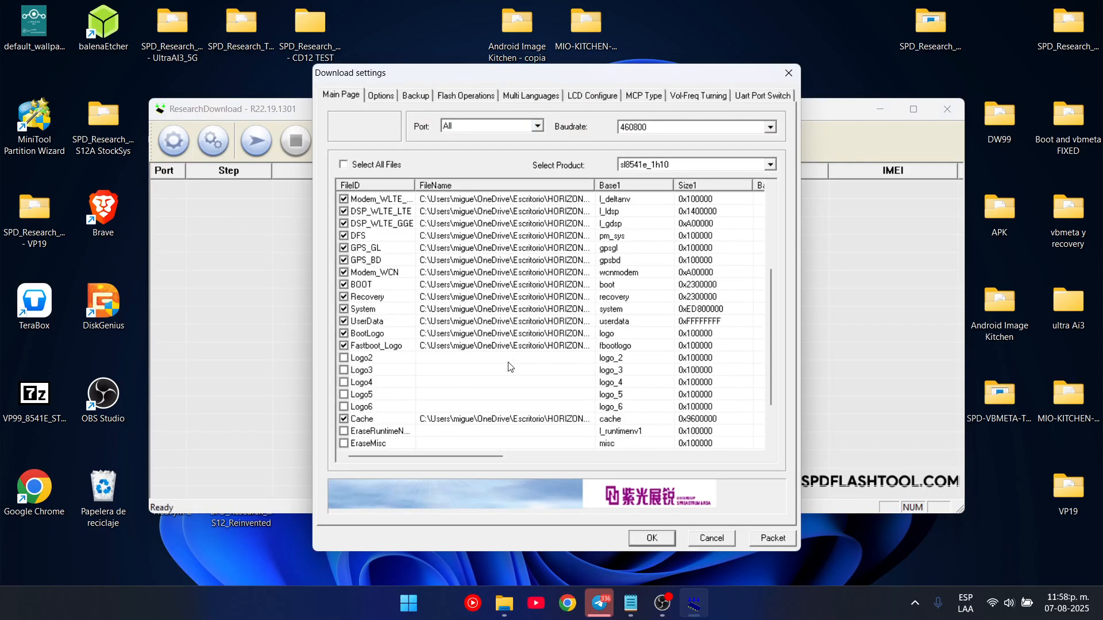
scroll(551, 405, "up", 6)
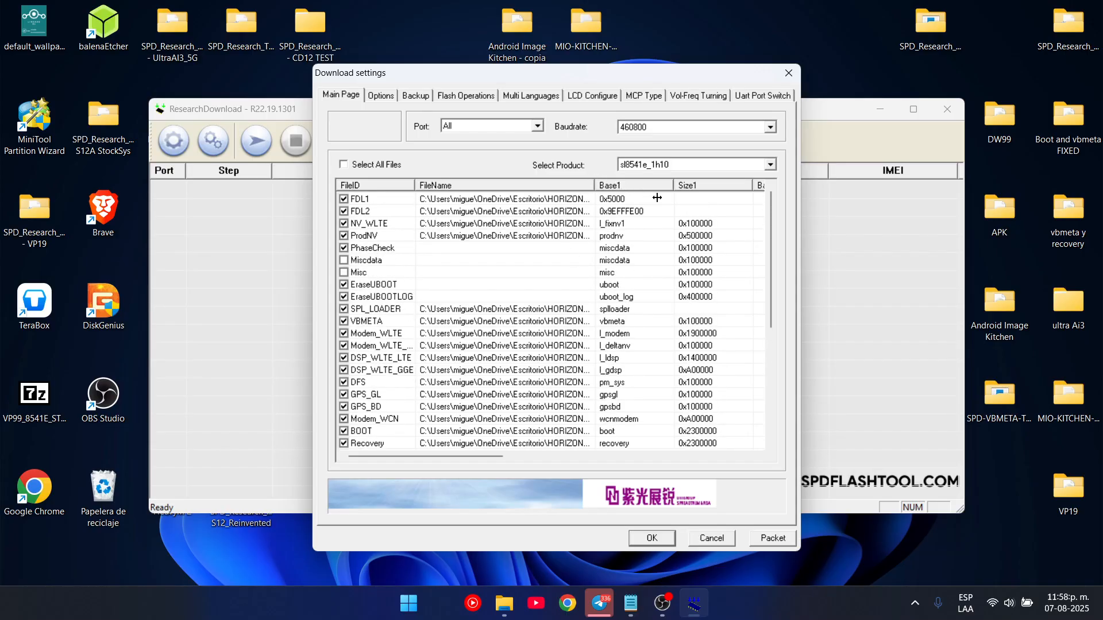
left_click_drag(717, 207, 741, 208)
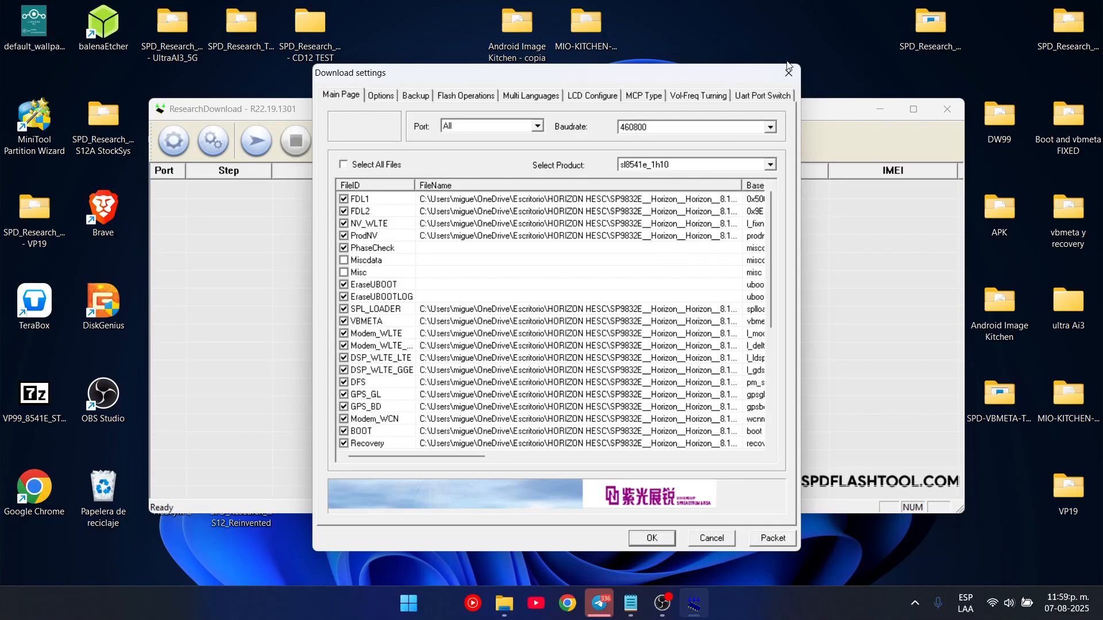
left_click(787, 73)
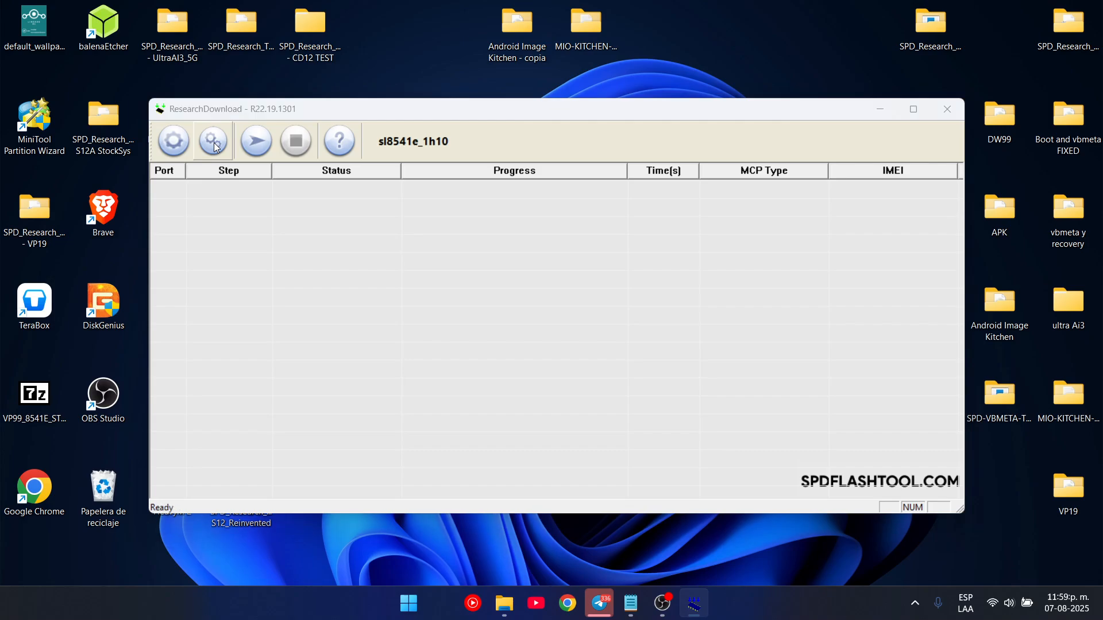
left_click(213, 141)
scroll(538, 227, "down", 6)
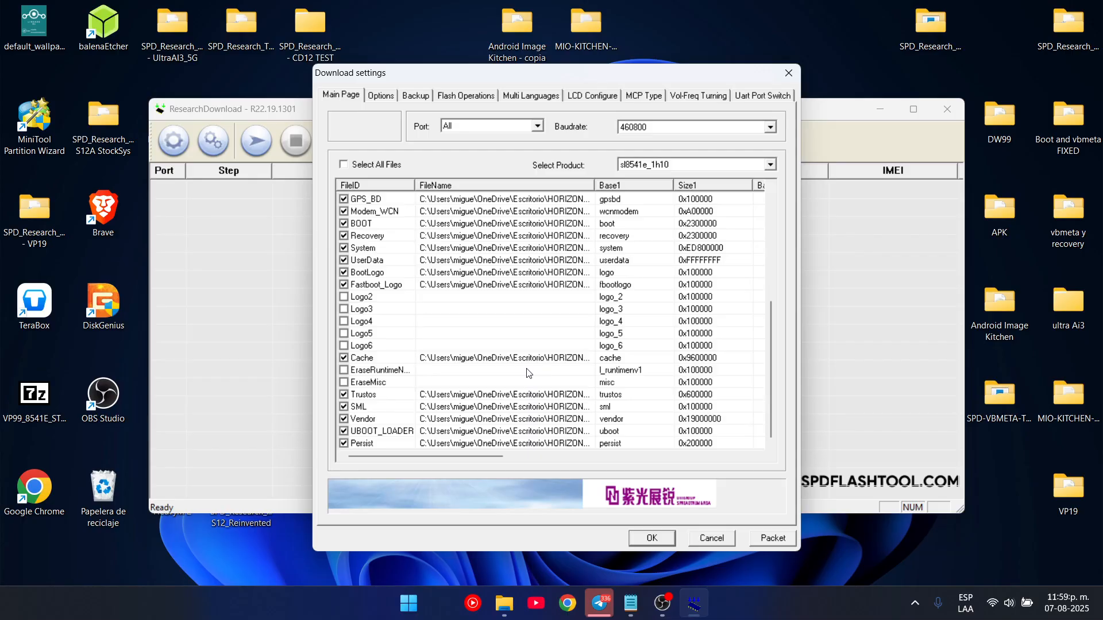
left_click(788, 73)
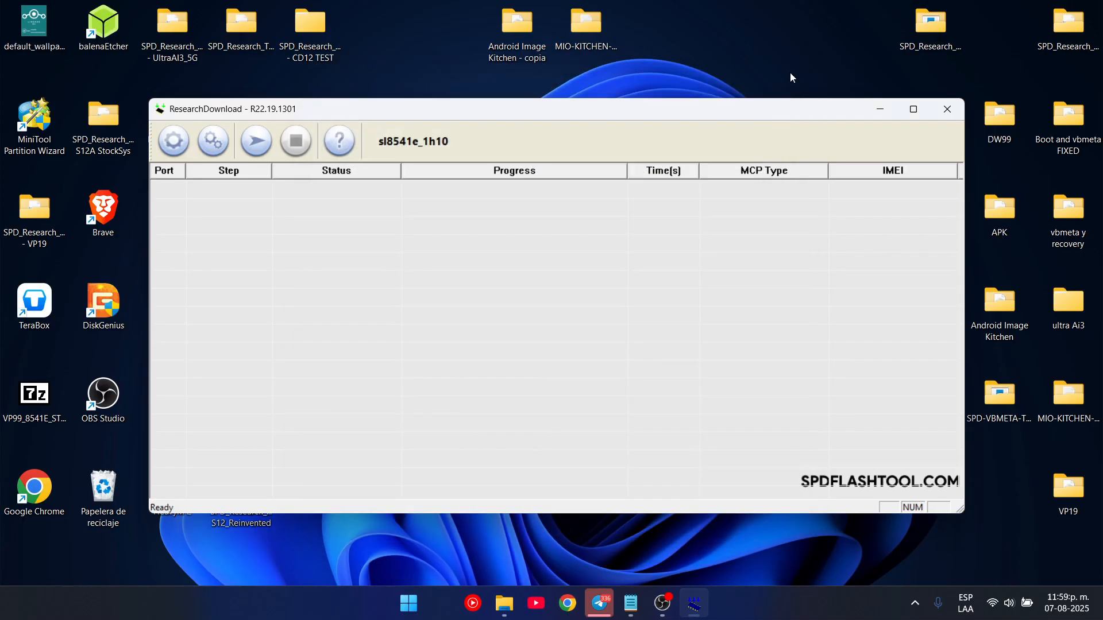
Close ResearchDownload R22 and rename its desktop folder to "SPD_Research_Tool_R22.19.1301 - Horizon Pro"
left_click(947, 109)
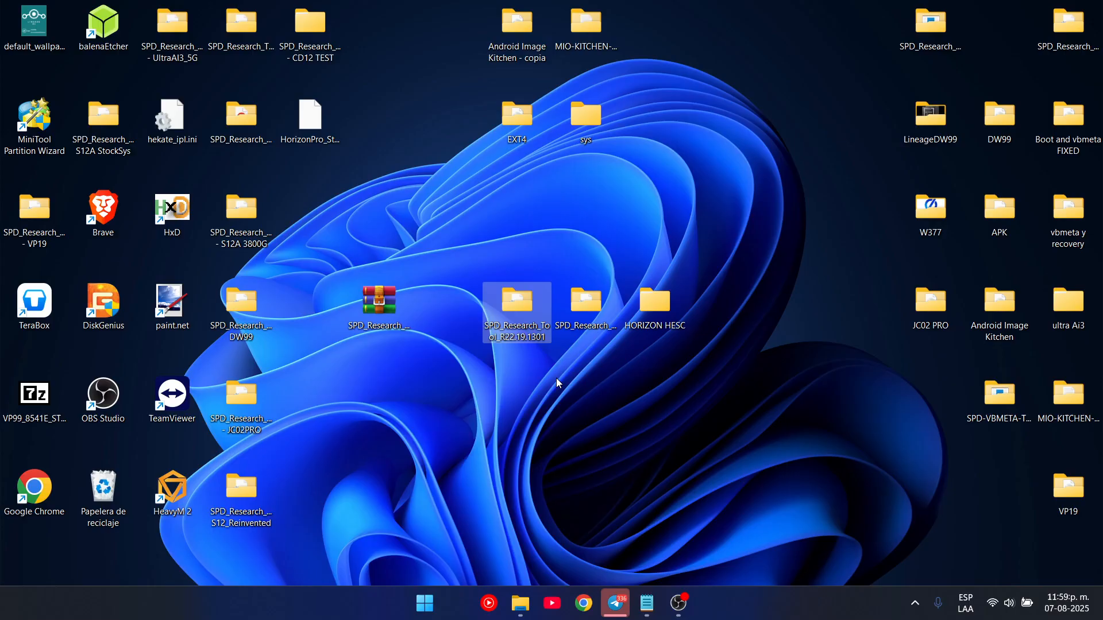
left_click(528, 339)
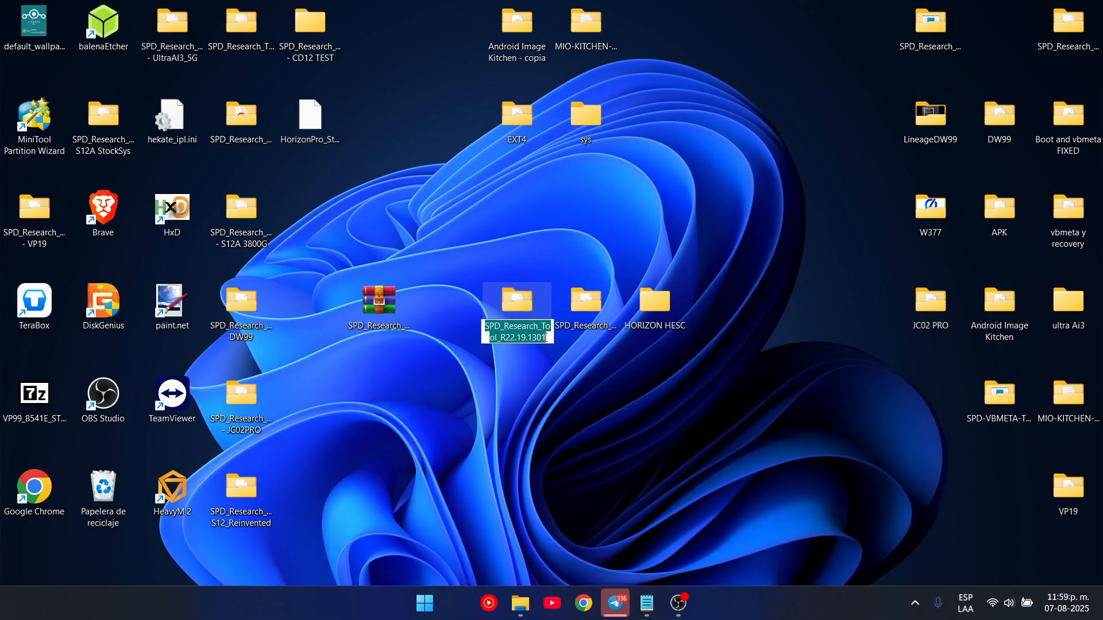
left_click(555, 336)
type("- ")
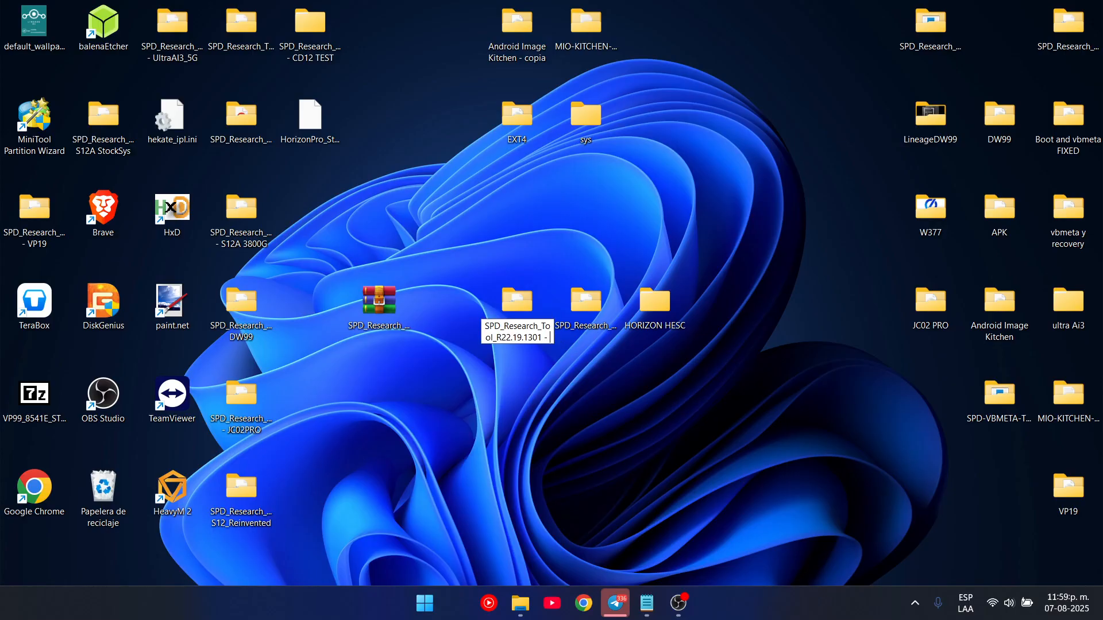
type("Horizon Pro")
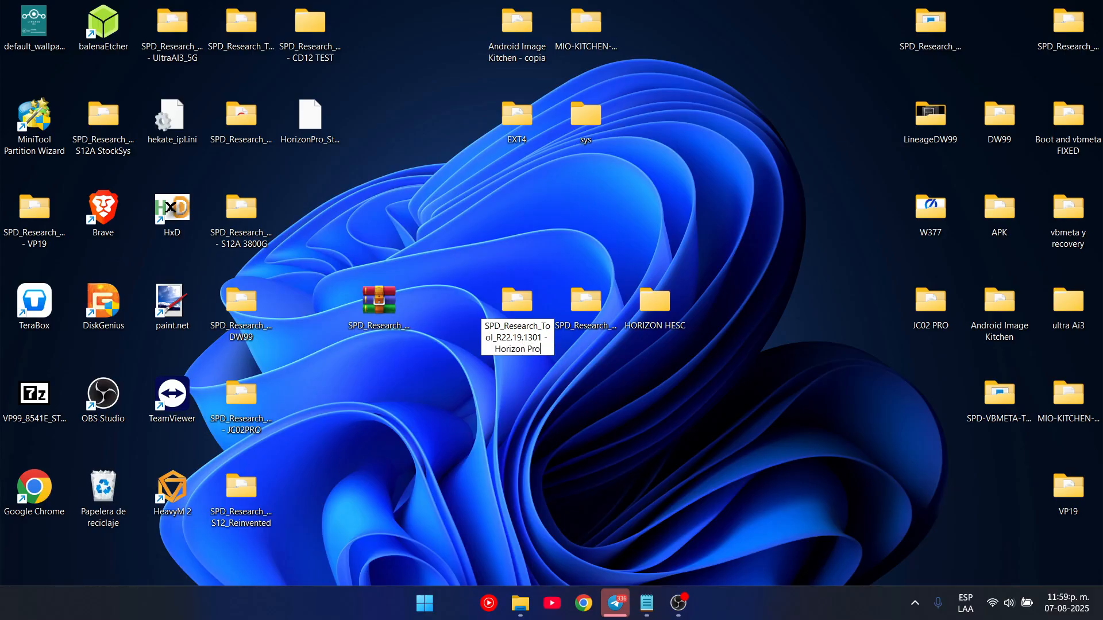
key("Return")
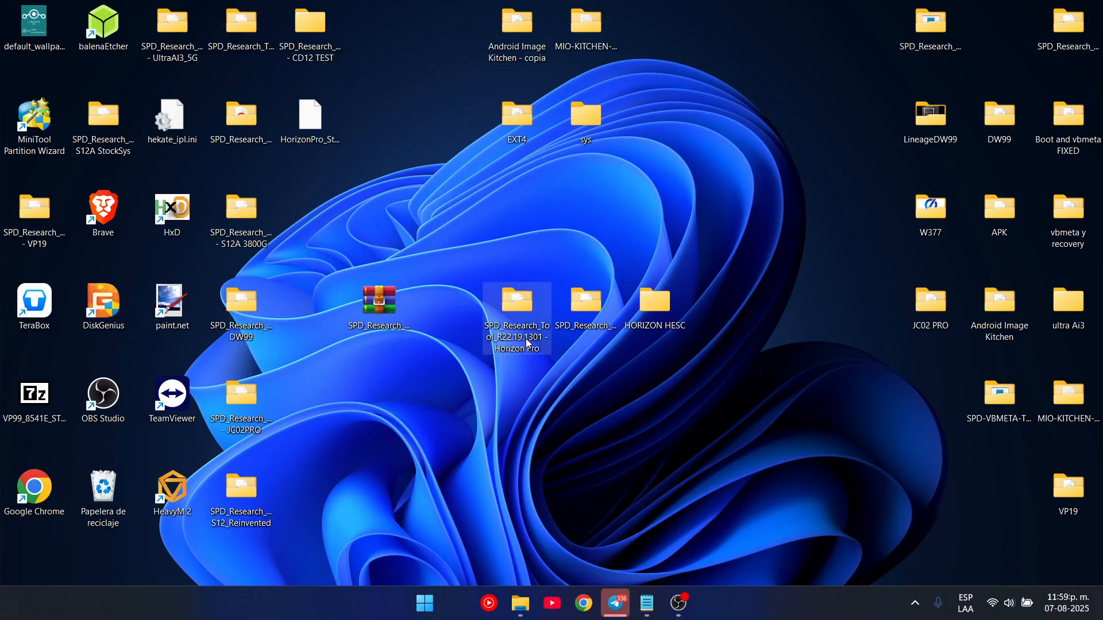
Group the HORIZON HESC folder with the renamed Horizon Pro tool folder and move both near the LineageDW99 and W377 folders on the desktop
left_click_drag(657, 310, 521, 230)
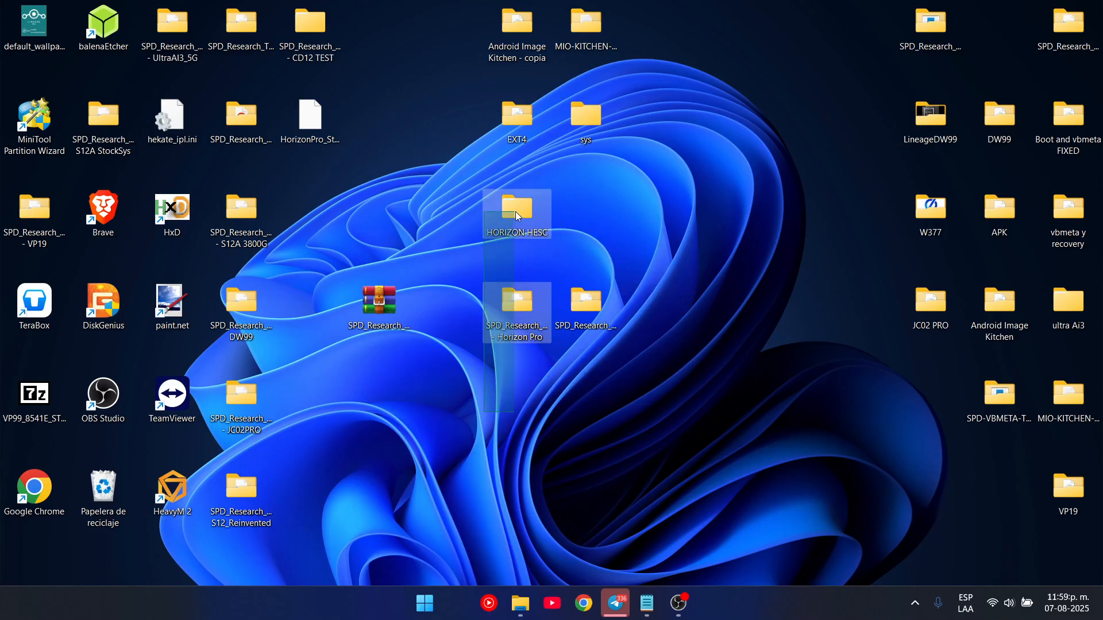
left_click_drag(480, 483, 548, 195)
left_click_drag(517, 313, 749, 240)
left_click(765, 276)
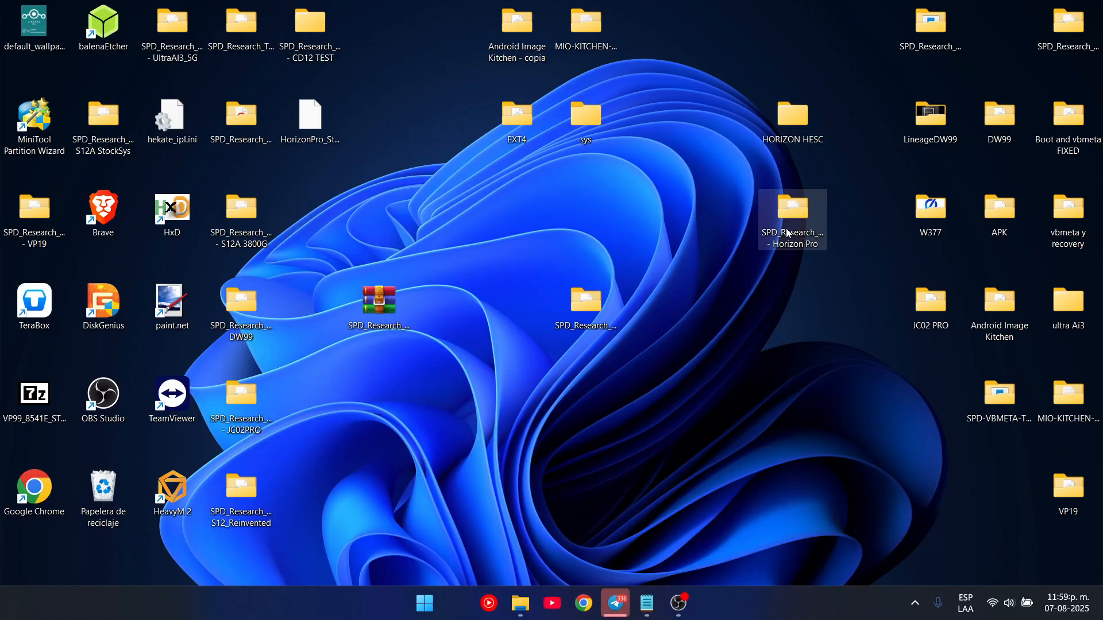
Launch ResearchDownload.exe from the Horizon Pro tool folder and check the partition file assignments in its download settings, then close it
double_click(790, 252)
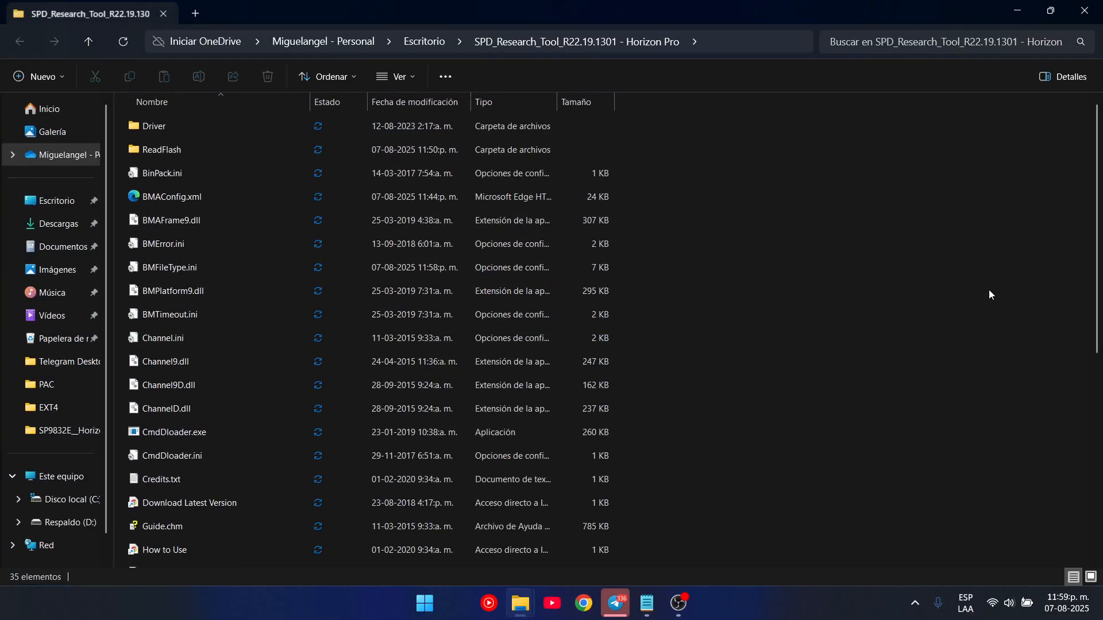
left_click(1085, 10)
mouse_move(795, 125)
left_mouse_down()
mouse_move(819, 151)
mouse_move(919, 427)
mouse_move(80, 270)
mouse_move(790, 121)
mouse_move(803, 108)
left_mouse_up()
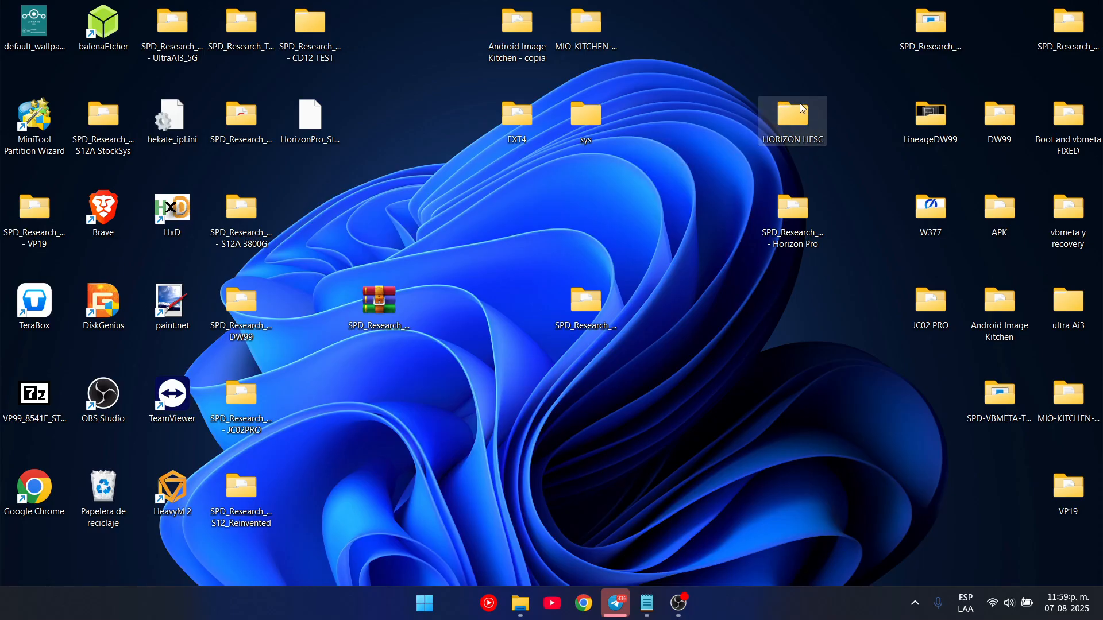
double_click(791, 212)
scroll(429, 339, "down", 5)
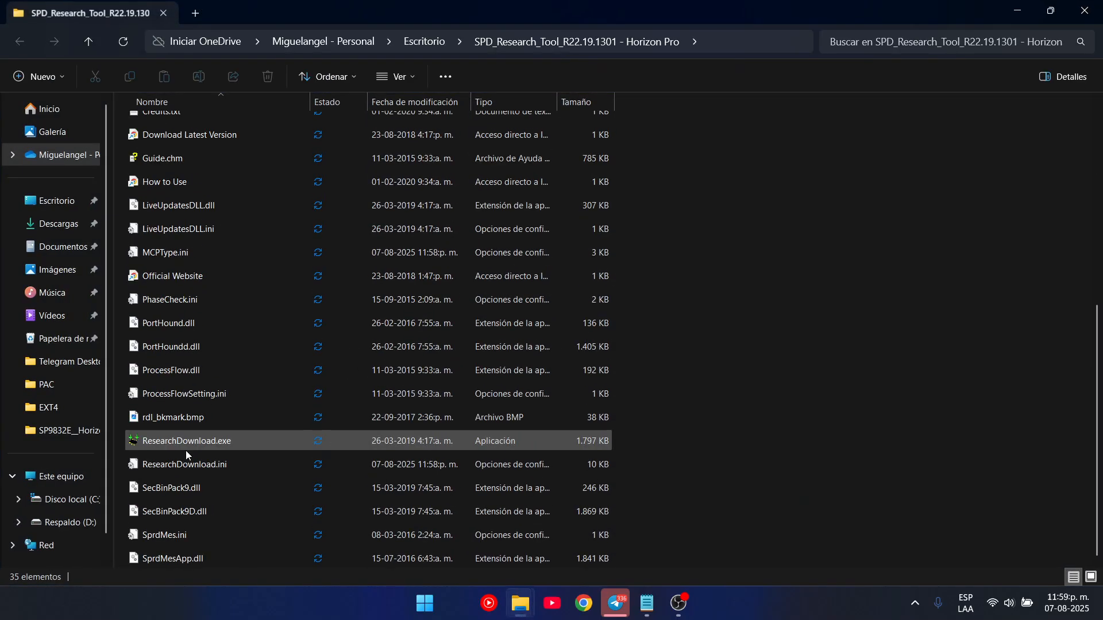
double_click(198, 443)
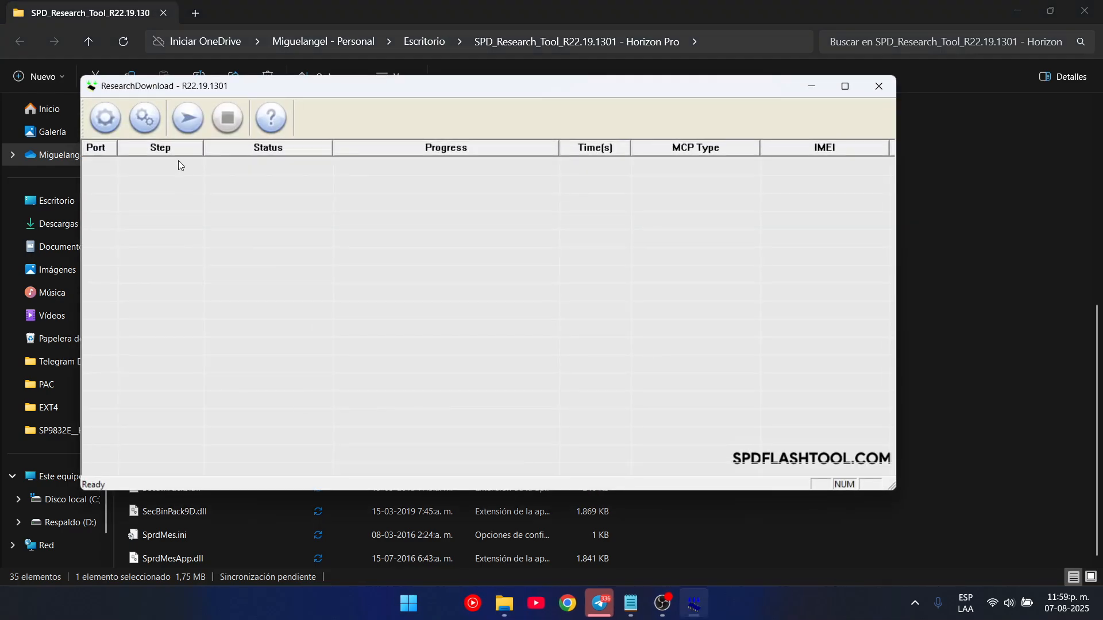
left_click(145, 118)
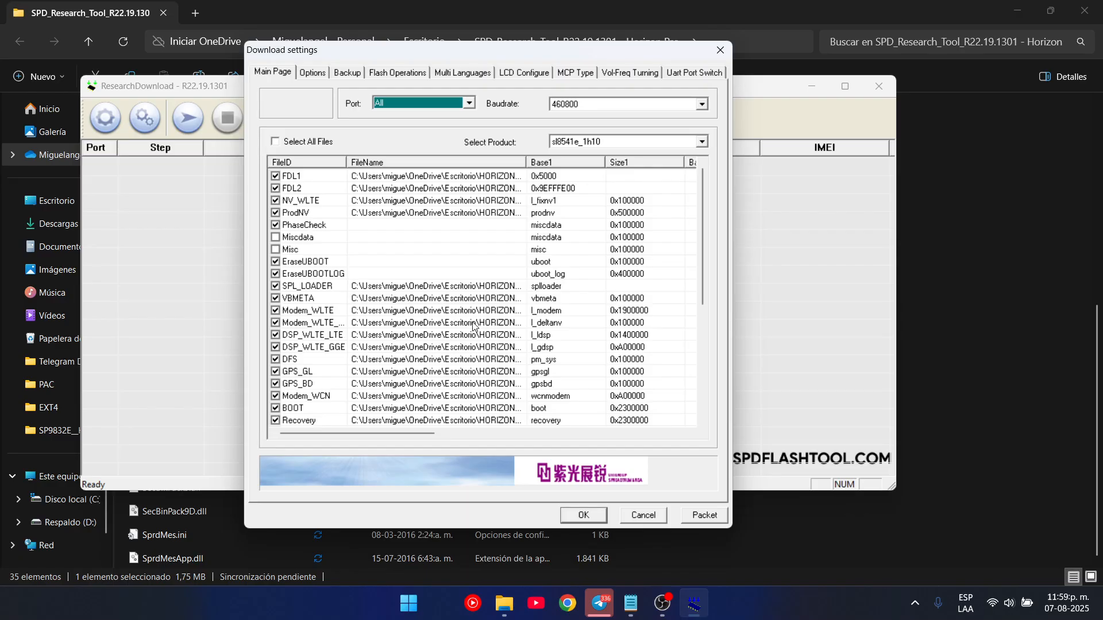
left_click(720, 50)
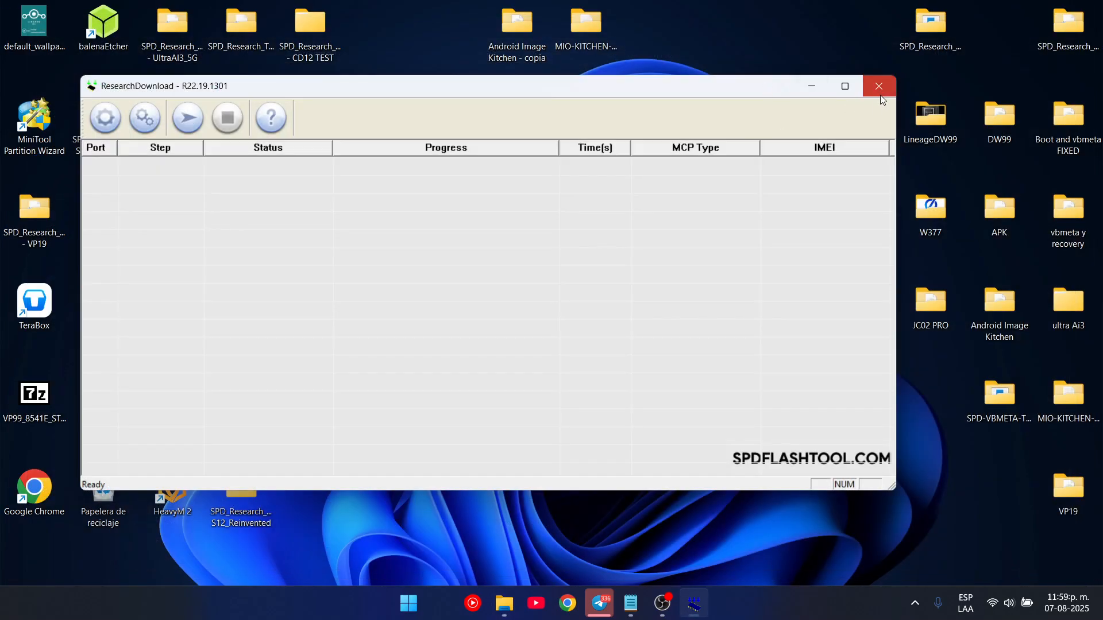
left_click(878, 87)
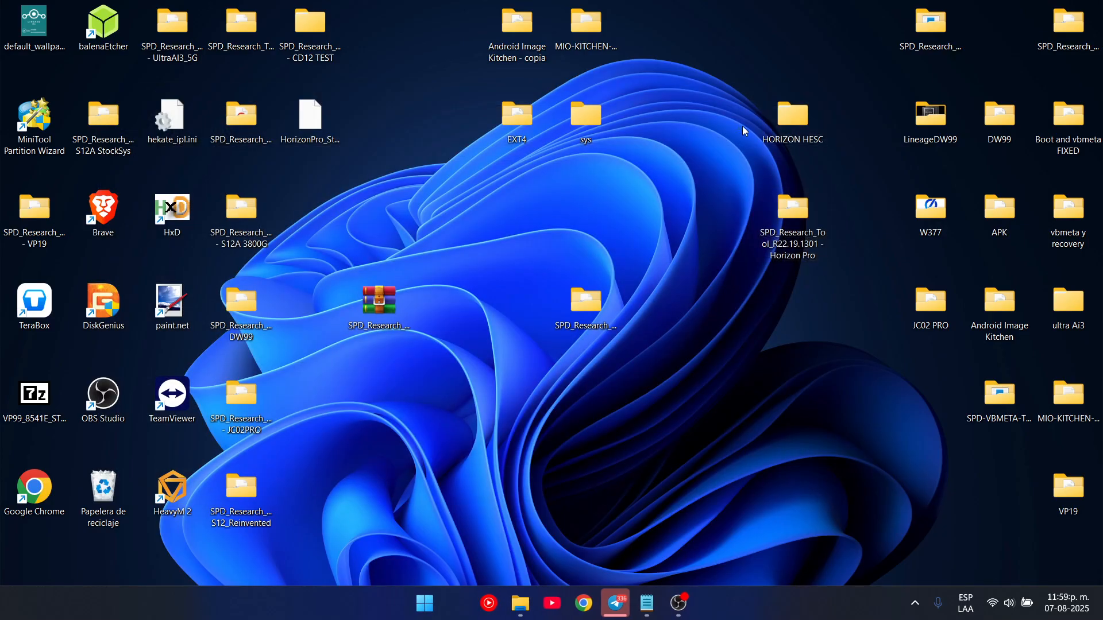
Relaunch ResearchDownload from the Horizon Pro tool folder and review the full partition file list, widening the file name column to read the paths
left_click_drag(835, 32, 756, 280)
left_click(756, 279)
double_click(818, 218)
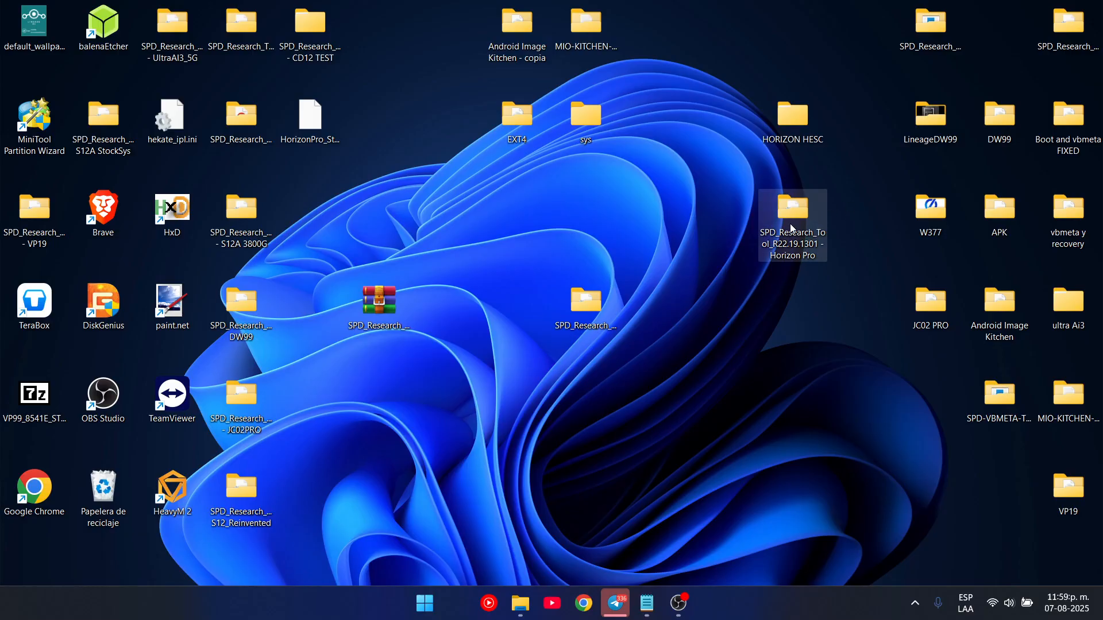
scroll(200, 415, "down", 5)
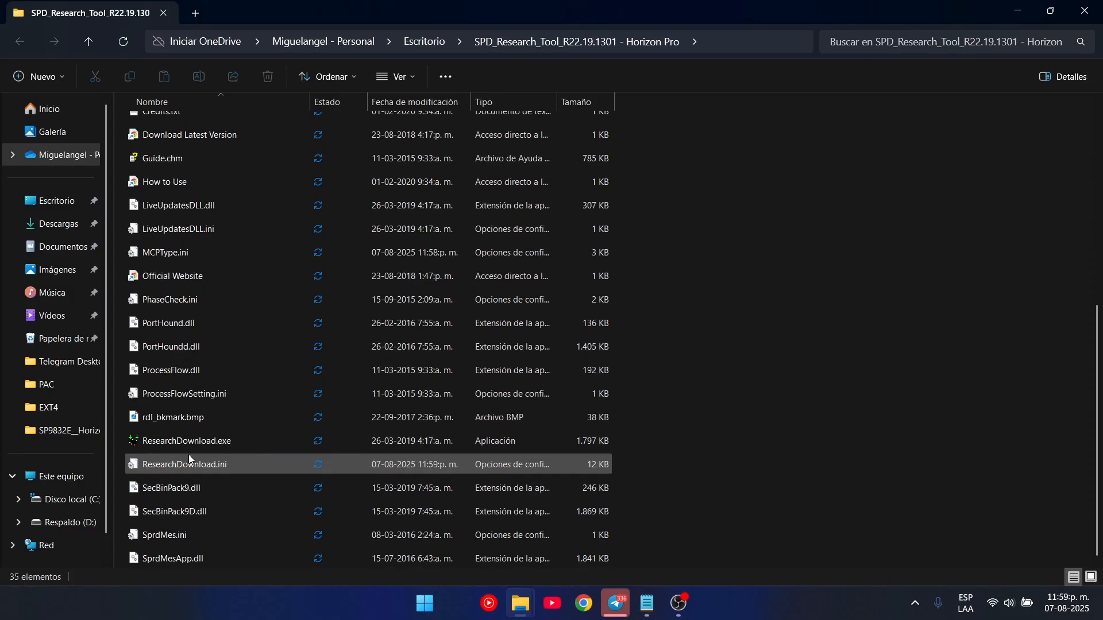
double_click(186, 442)
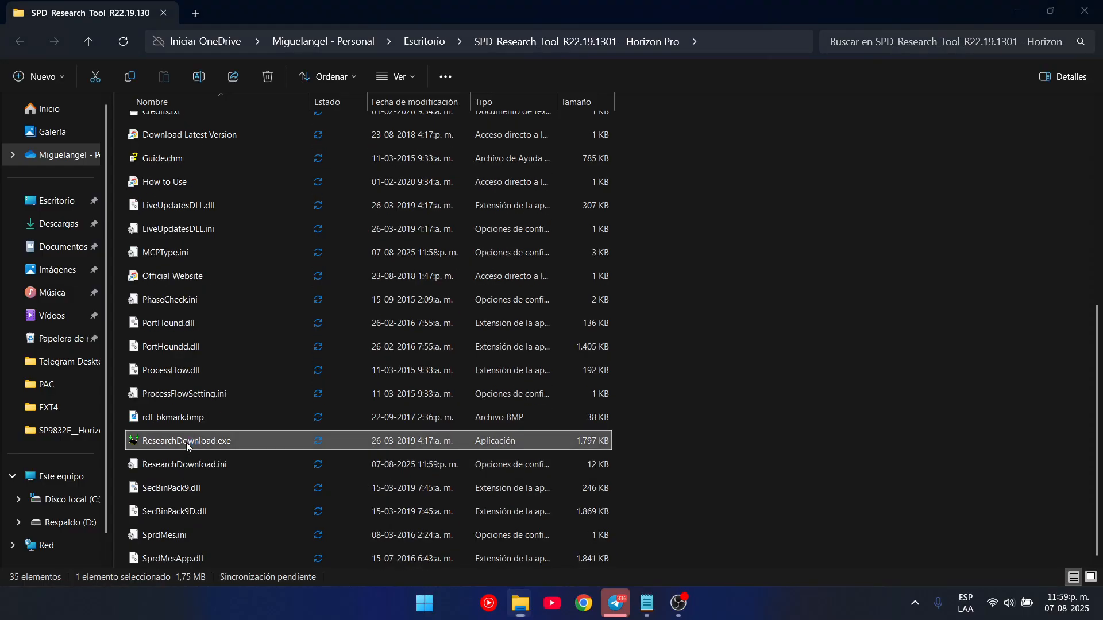
left_click(165, 141)
scroll(477, 348, "down", 6)
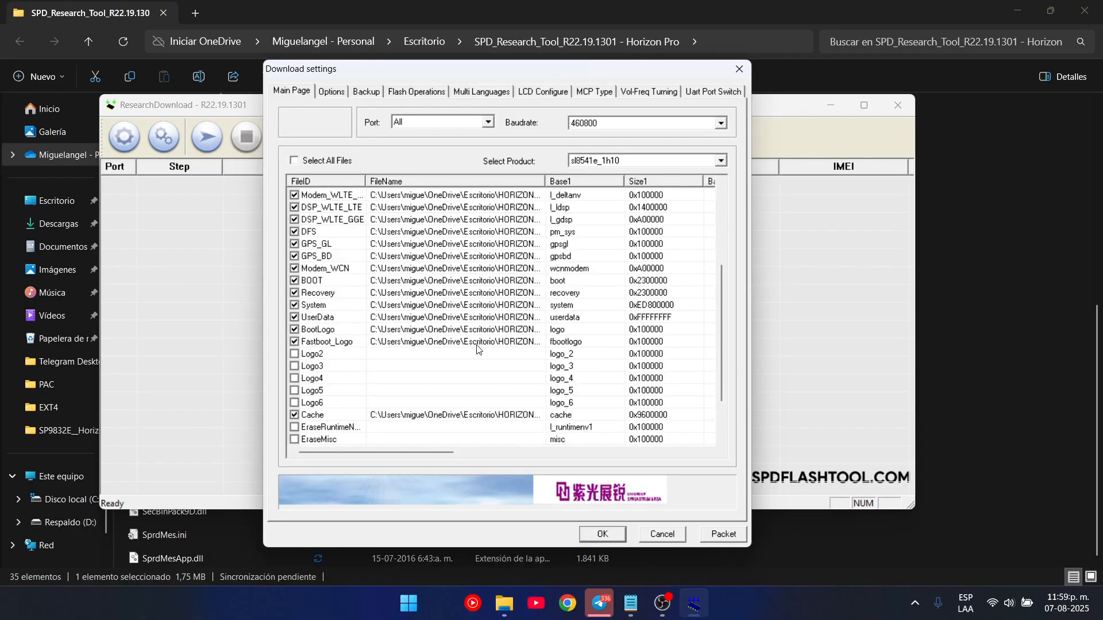
scroll(477, 352, "up", 4)
scroll(494, 327, "down", 4)
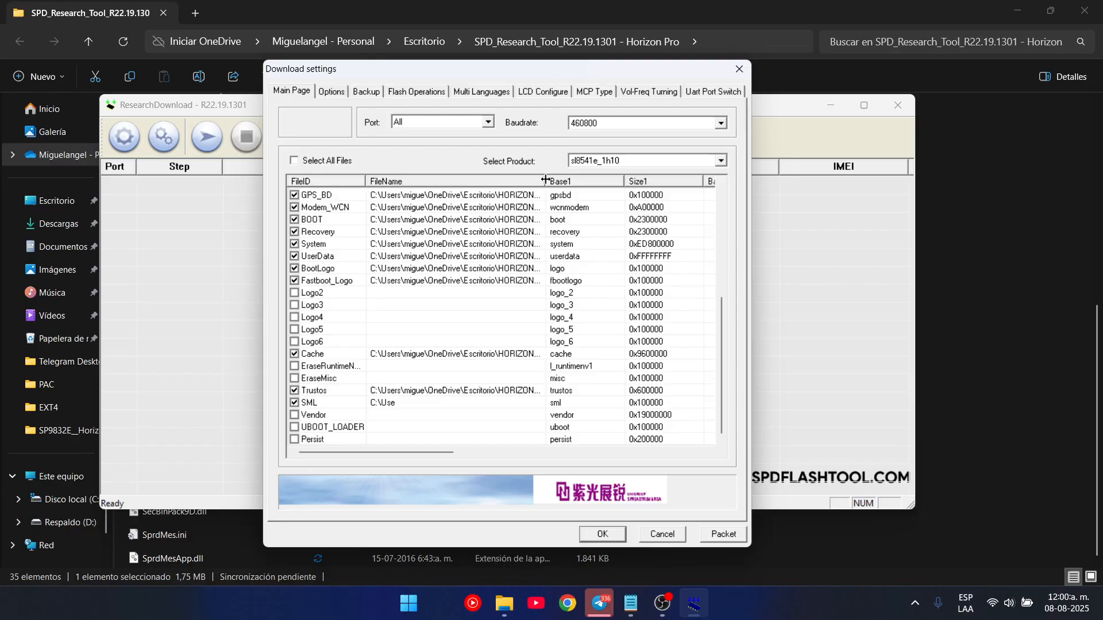
left_click_drag(545, 180, 672, 213)
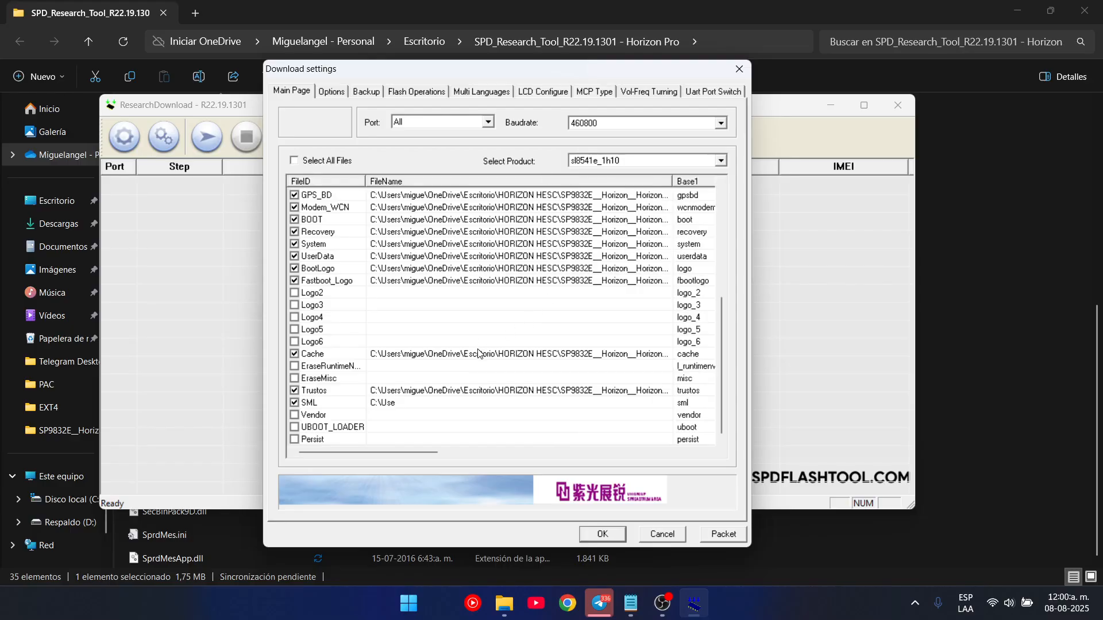
scroll(454, 396, "up", 6)
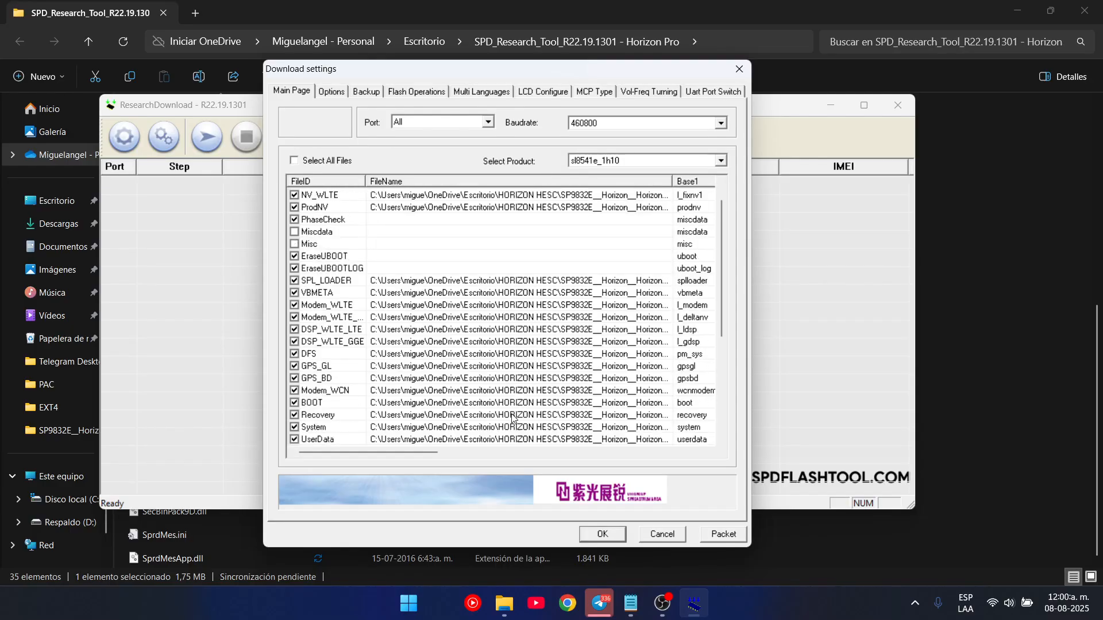
scroll(500, 382, "down", 6)
scroll(508, 378, "up", 6)
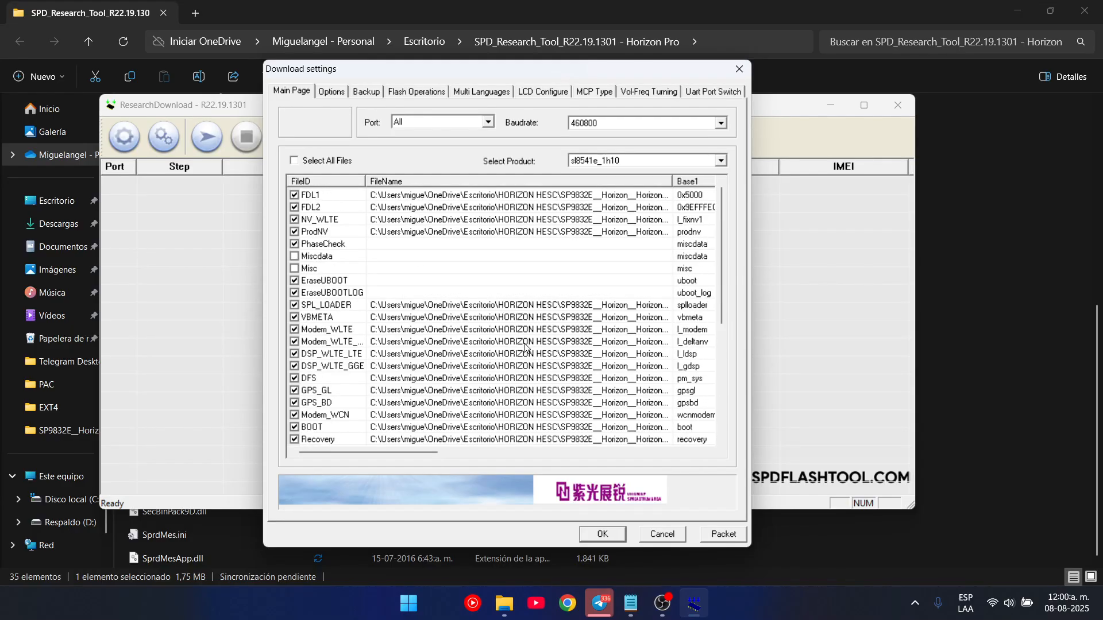
left_click(739, 69)
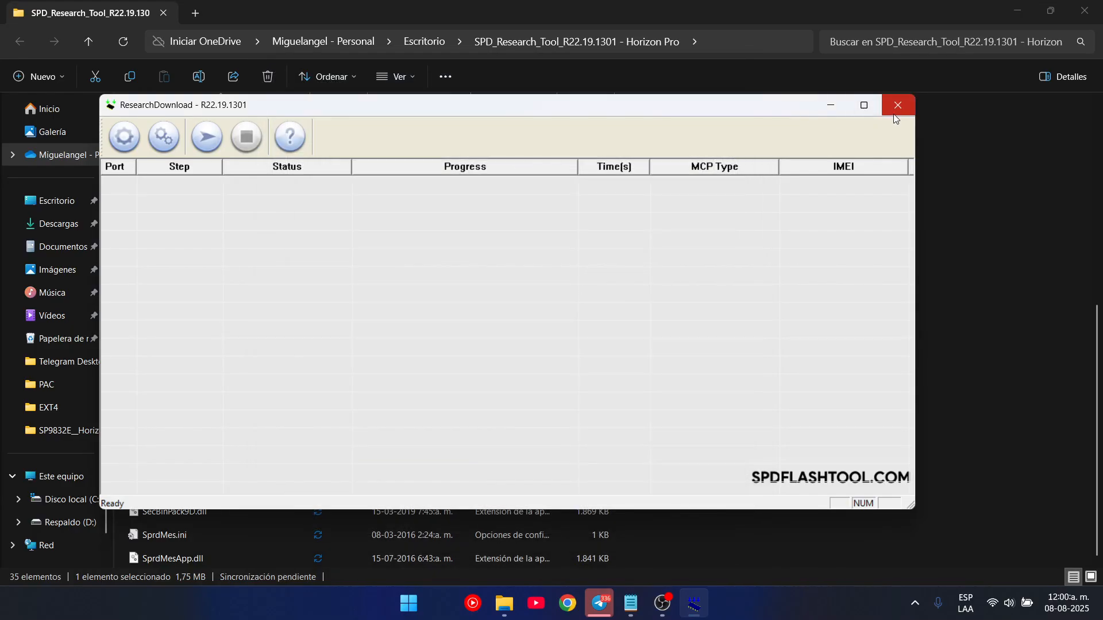
Check the partition list in the download settings once more, then close ResearchDownload and its folder window
left_click(166, 135)
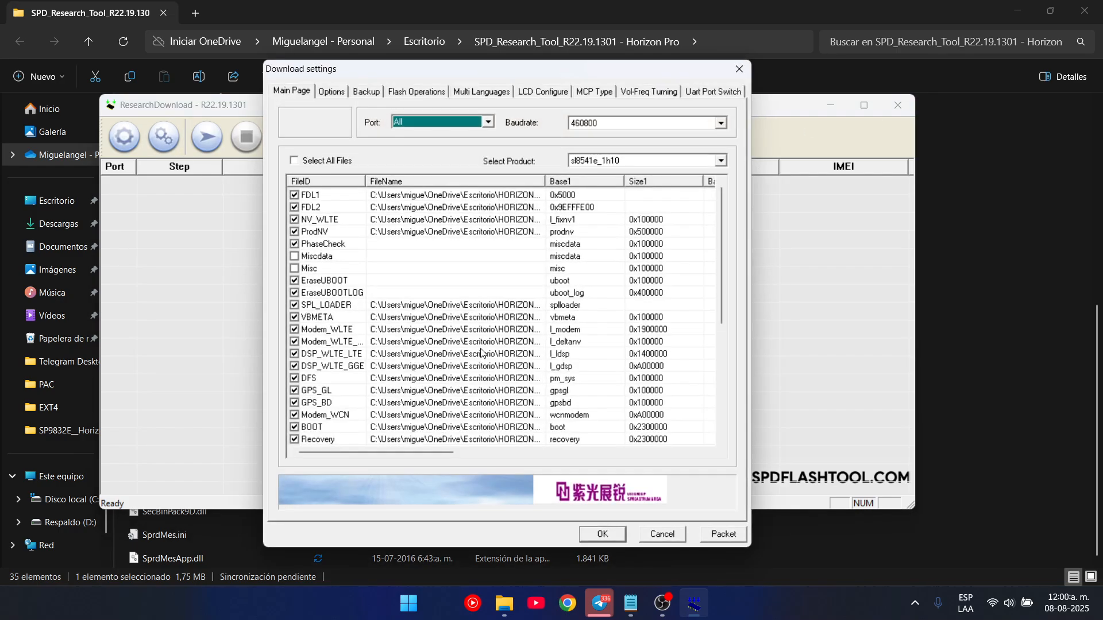
scroll(475, 360, "down", 2)
scroll(478, 379, "up", 3)
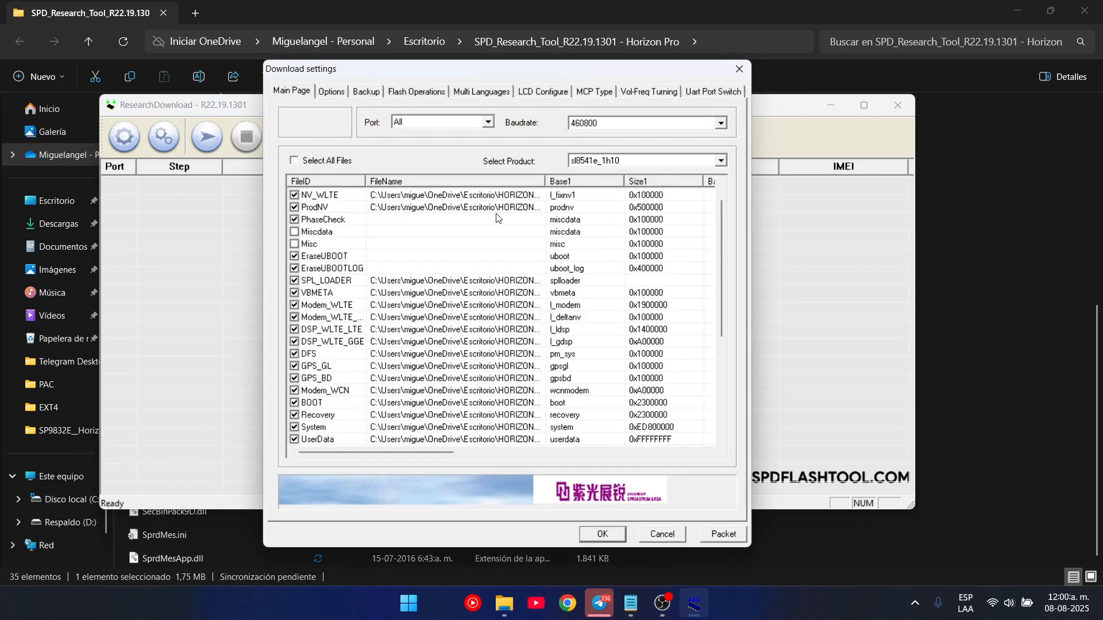
left_click(740, 69)
left_click(898, 105)
left_click(1080, 16)
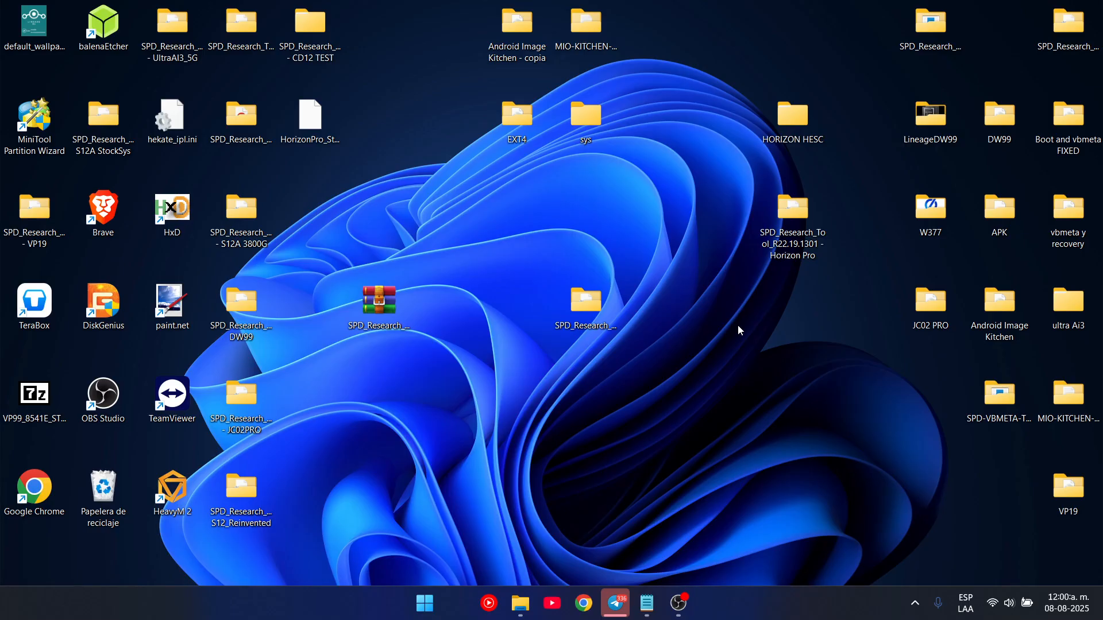
Switch to Notepad to review the PAC build notes, then restore its window to a smaller size and minimize it
left_click(647, 603)
left_click(371, 253)
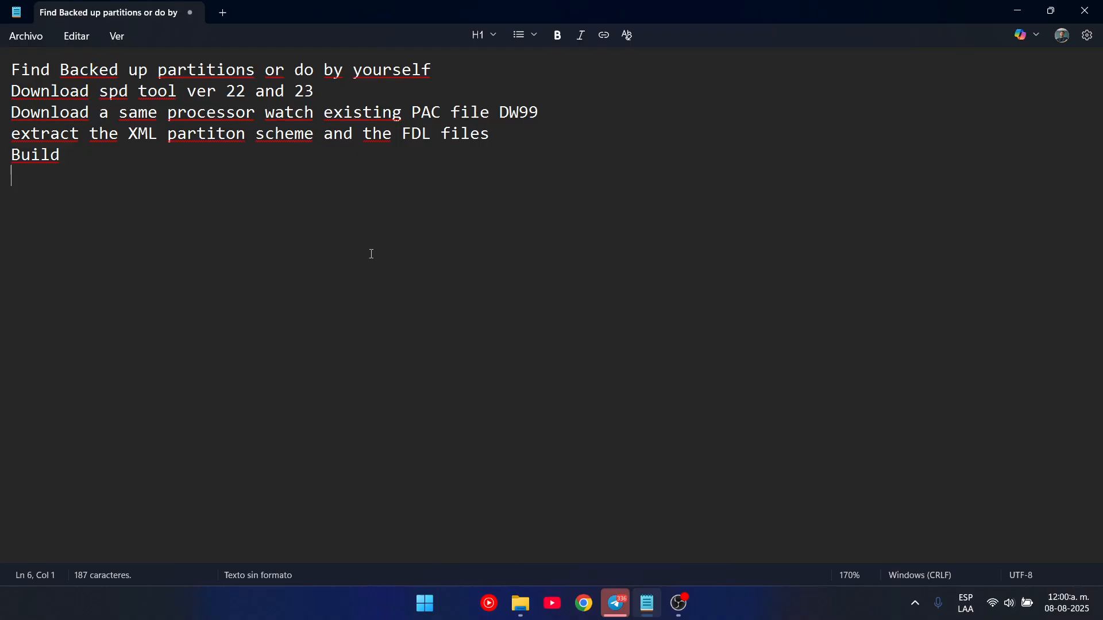
left_click(1051, 10)
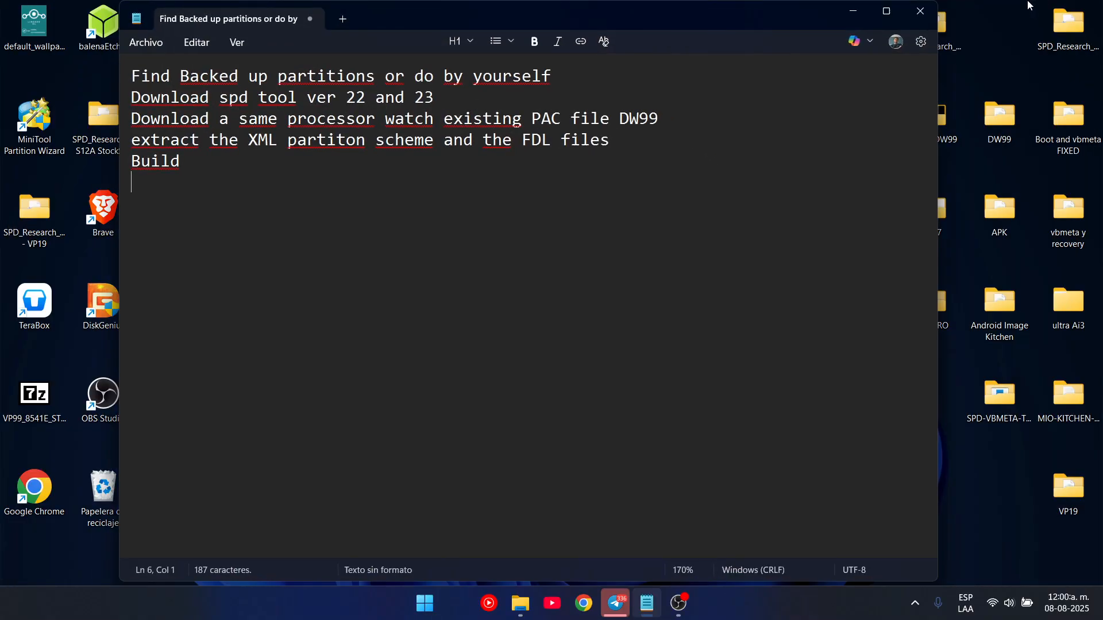
left_click(854, 12)
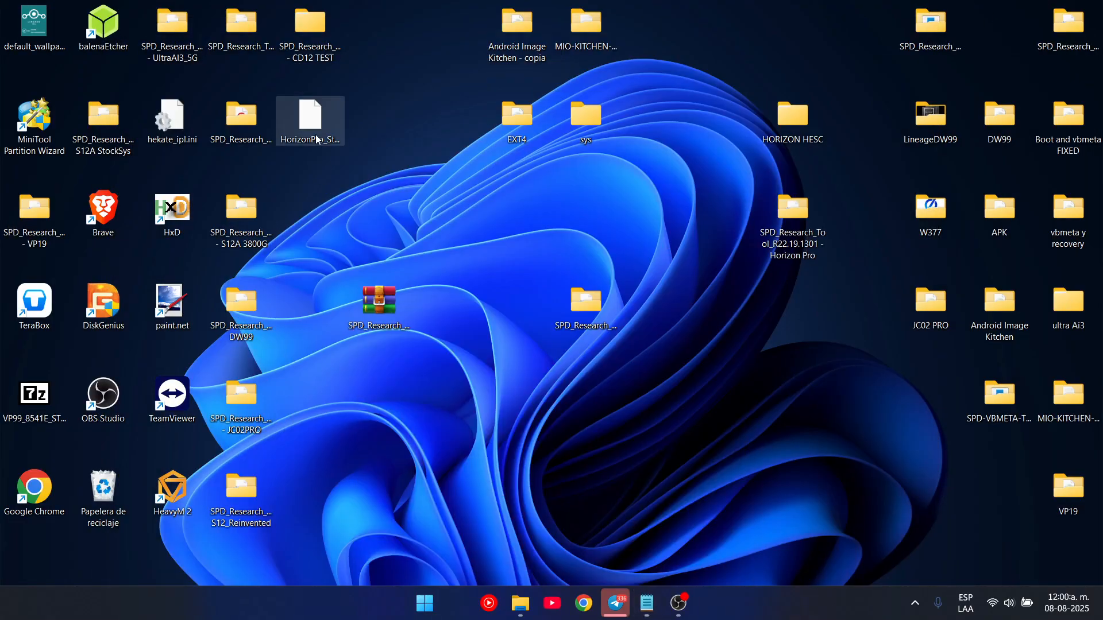
Move HorizonPro_Stock.pac on the desktop to the free area below the HORIZON HESC and Horizon Pro tool folders
left_click_drag(335, 147, 764, 469)
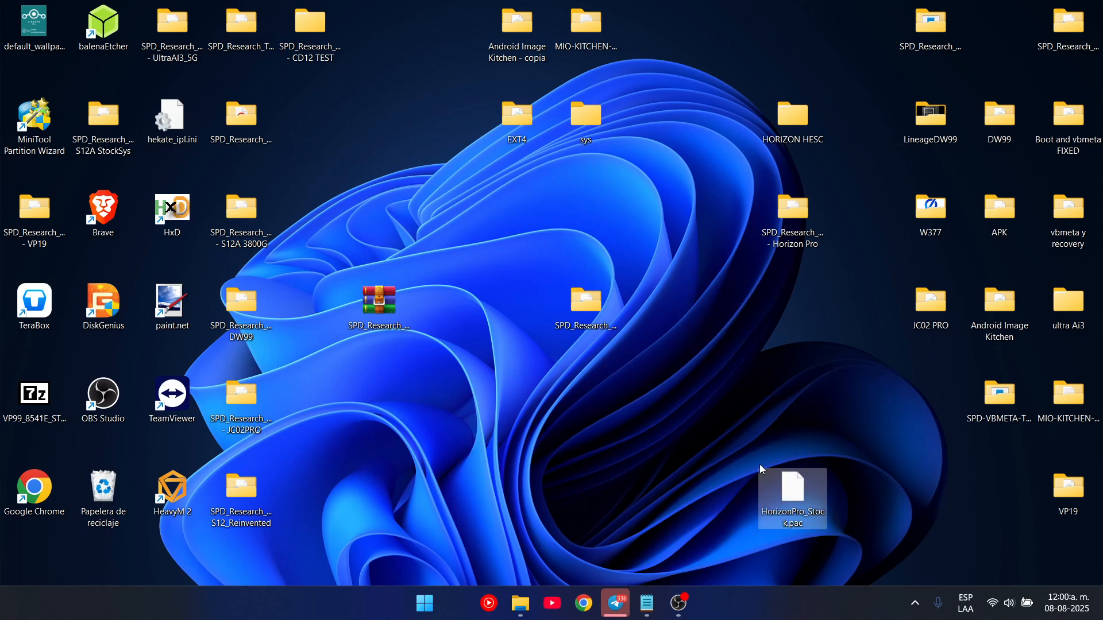
left_click_drag(698, 364, 879, 598)
left_click_drag(858, 410, 724, 601)
left_click_drag(705, 398, 883, 596)
left_click_drag(905, 384, 684, 617)
left_click(715, 390)
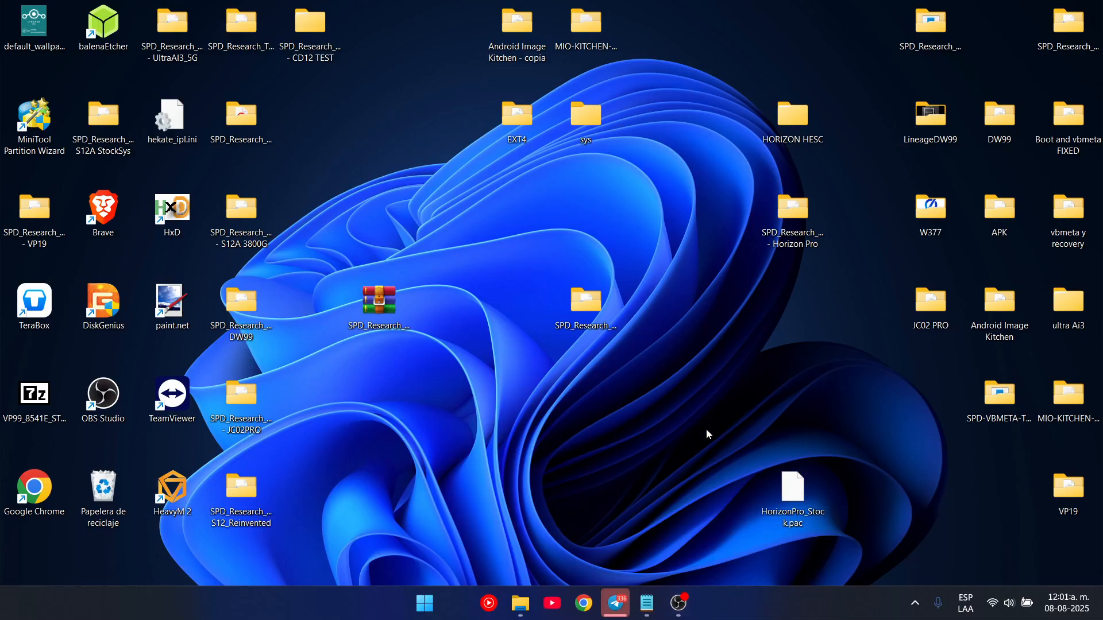
left_click_drag(707, 434, 888, 583)
Look at the FIRMWARES ROM E PAC topic in Telegram, then minimize it and bring the Notepad build notes back up
left_click(616, 603)
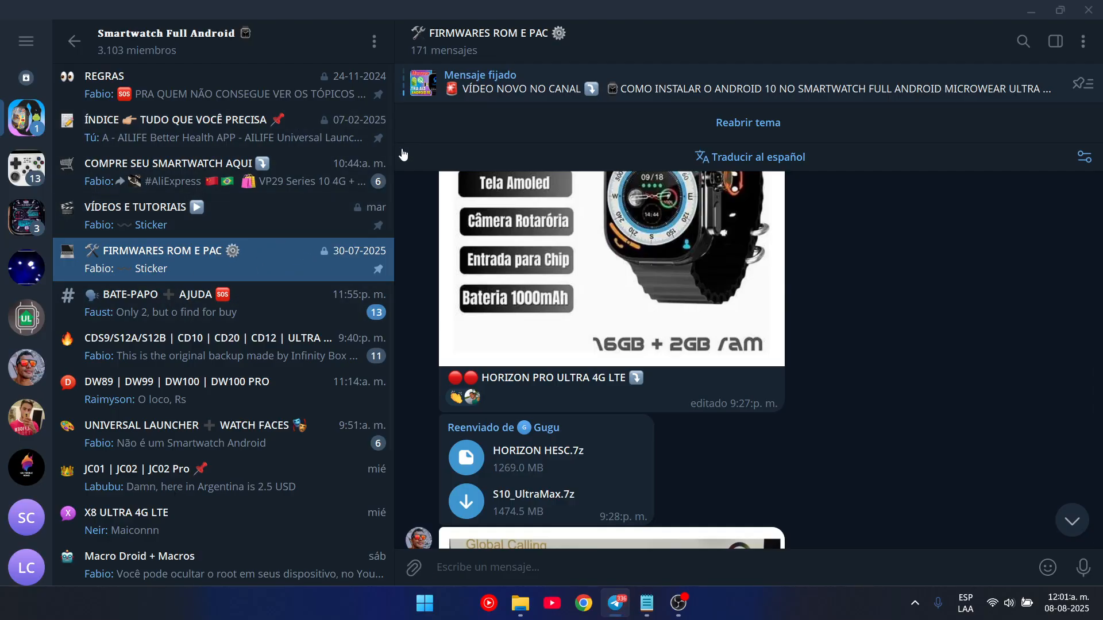
left_click(1034, 12)
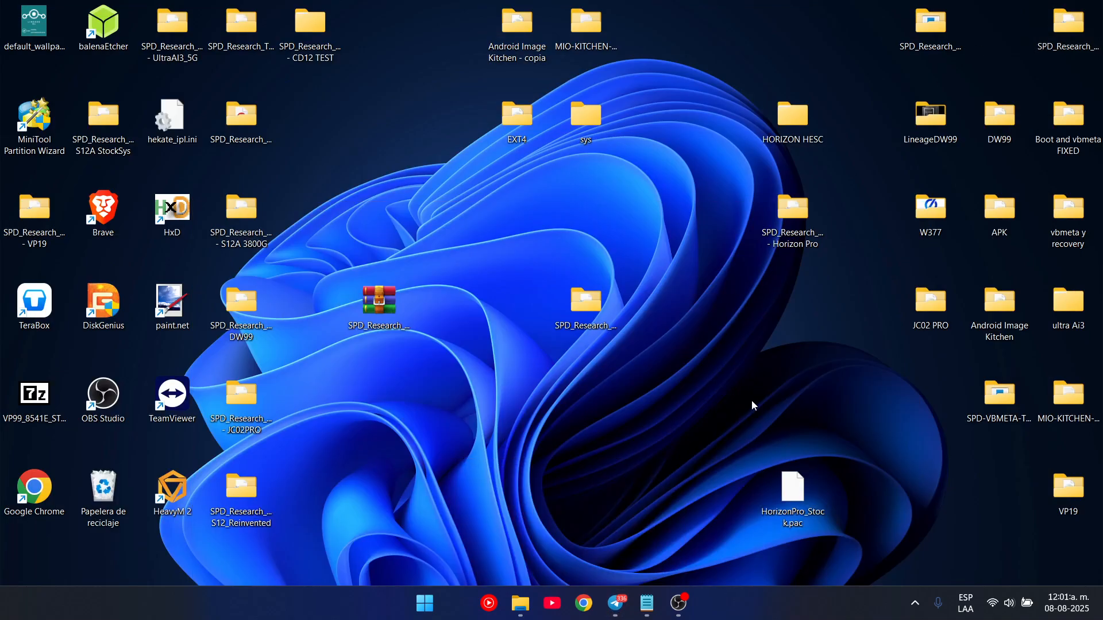
left_click(646, 602)
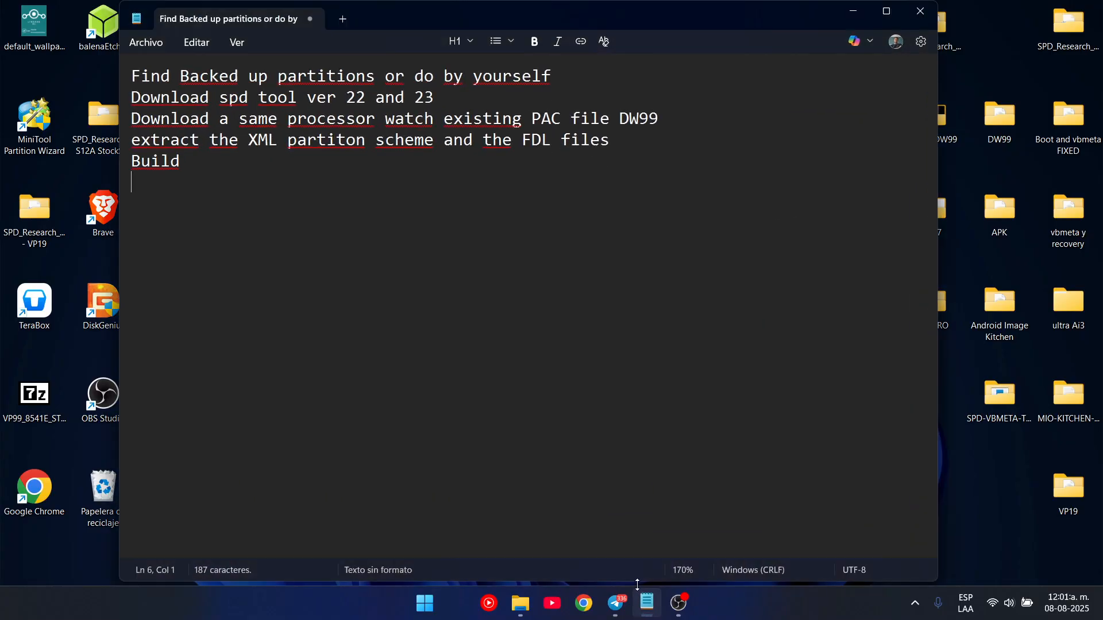